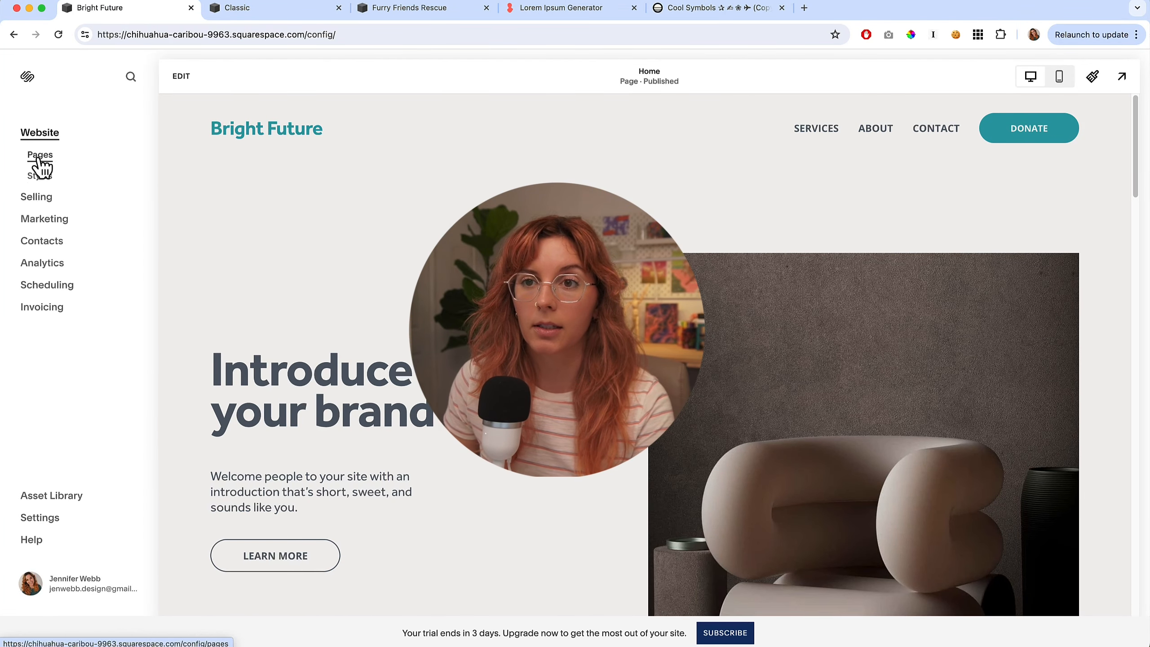
- View the Pages list, review the fonts, forms and accessories settings in Site Styles, and return to the website home menu
{"action": "left_click", "coordinate": [39, 160]}
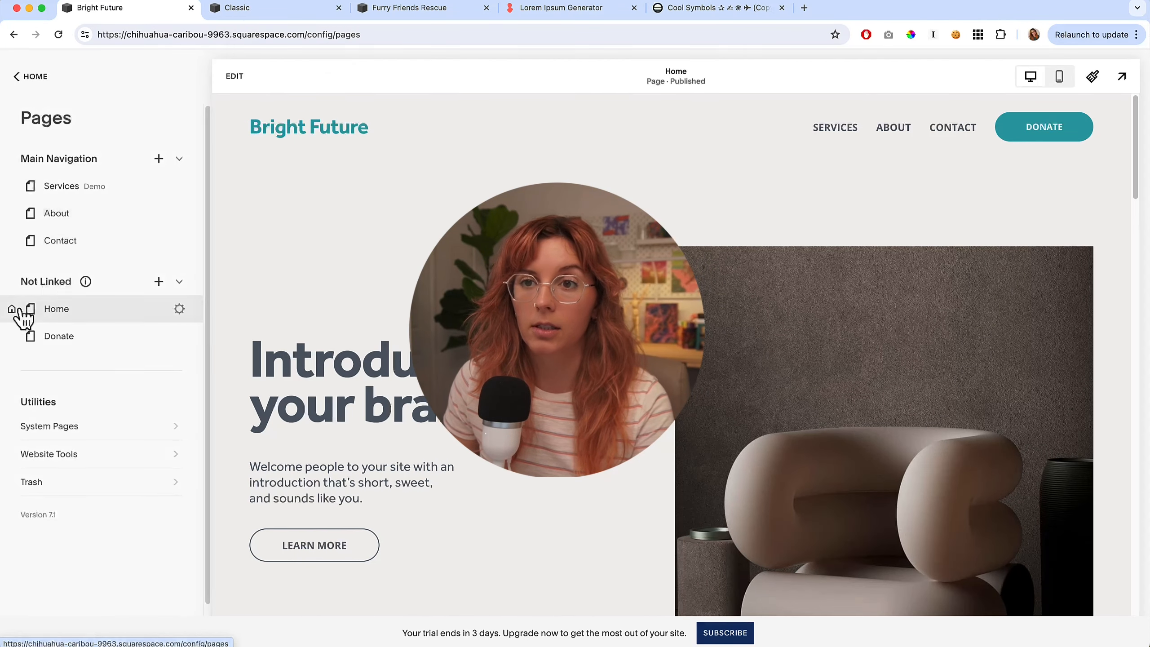
{"action": "left_click", "coordinate": [39, 82]}
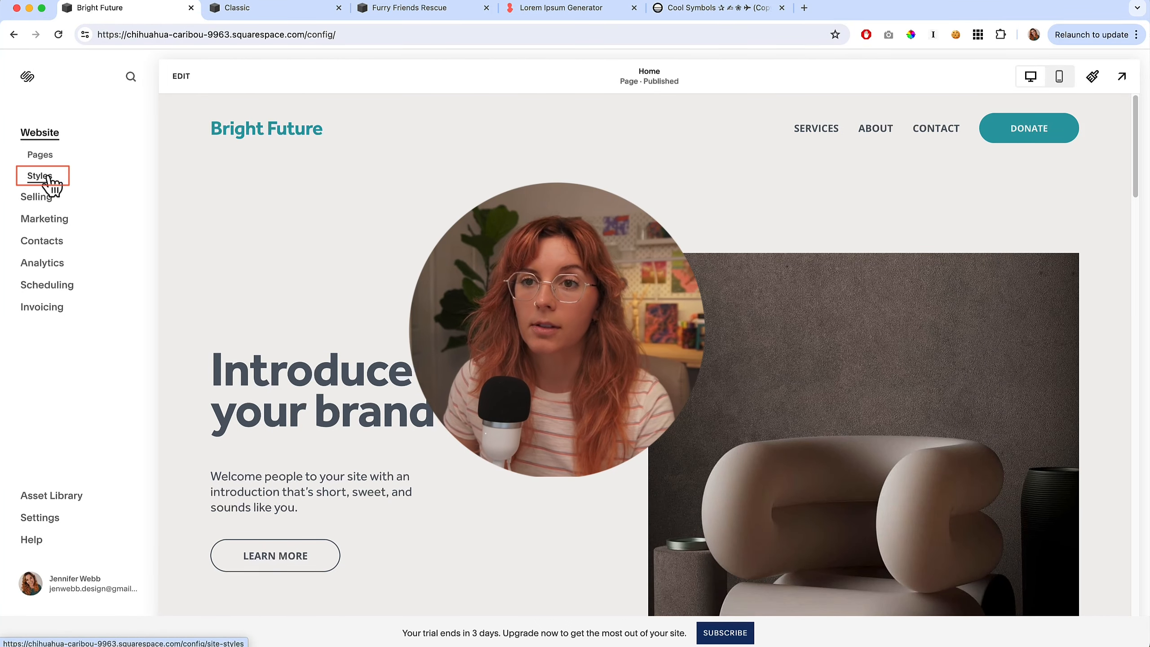
{"action": "left_click", "coordinate": [44, 180]}
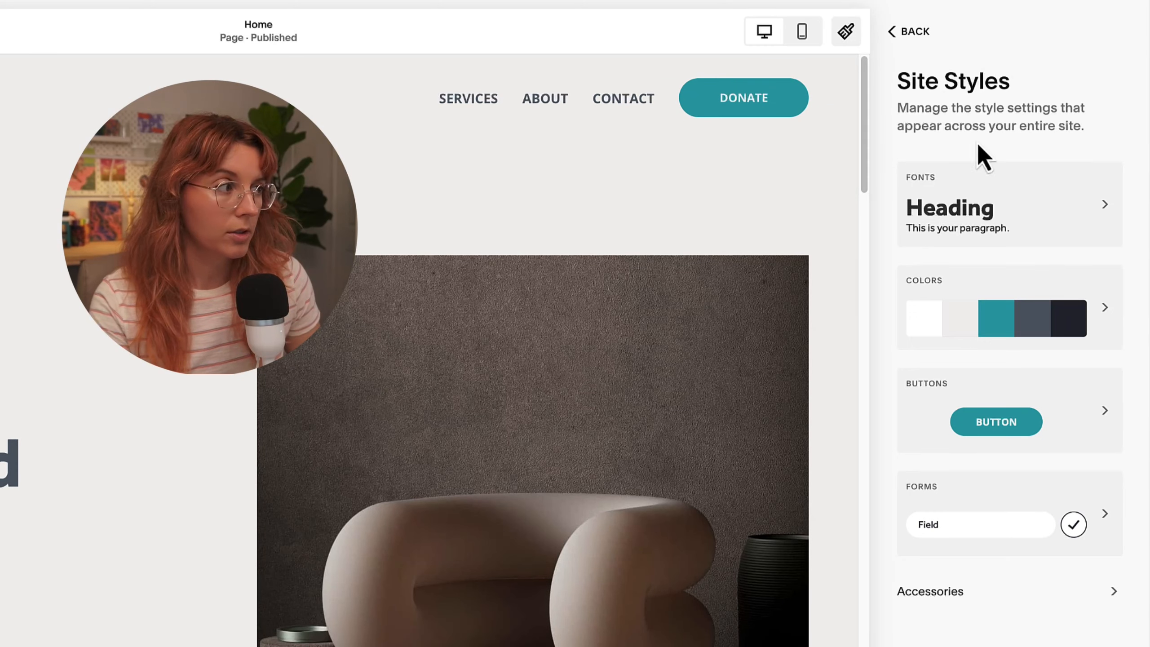
{"action": "left_click", "coordinate": [1040, 229]}
{"action": "left_click", "coordinate": [920, 40]}
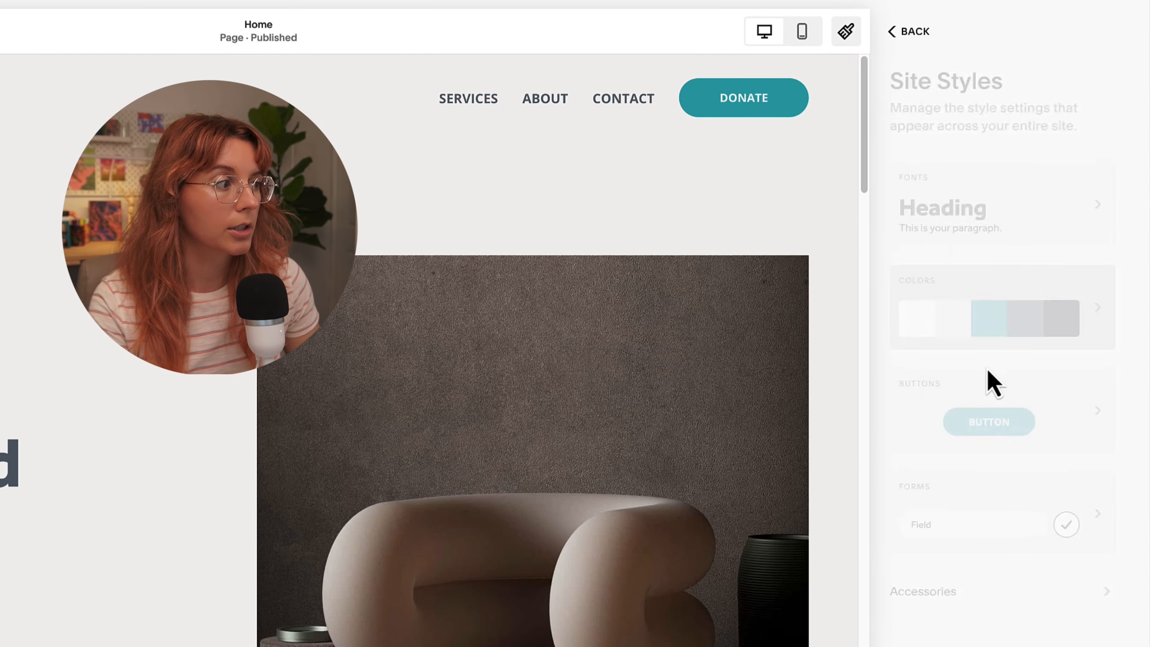
{"action": "left_click", "coordinate": [971, 496]}
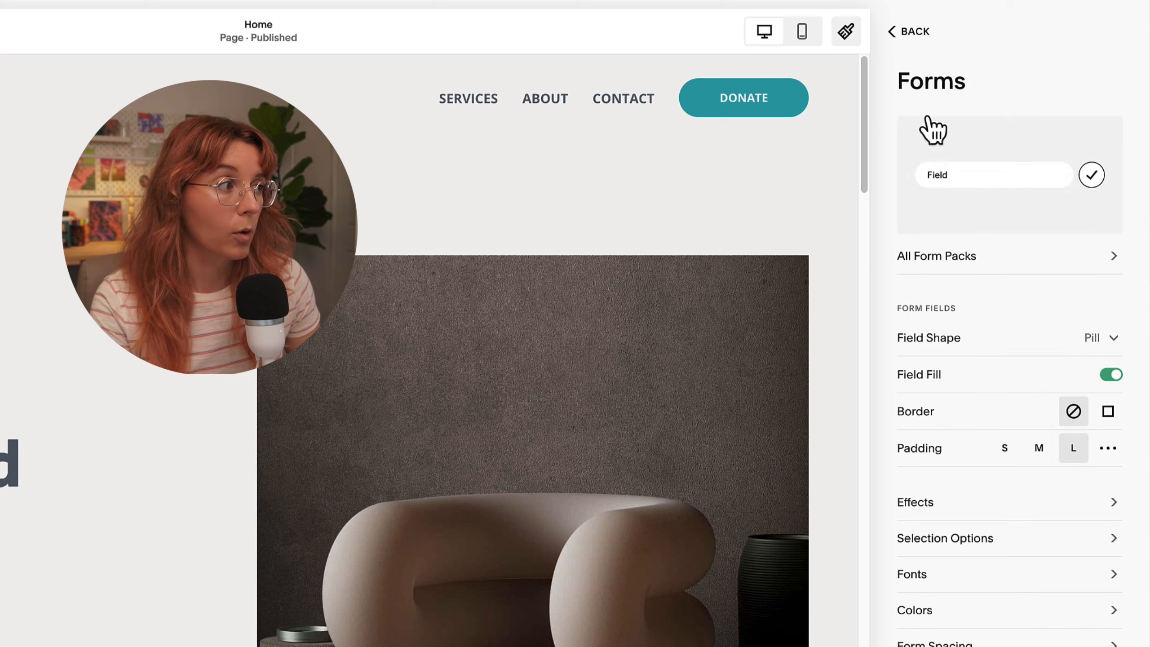
{"action": "left_click", "coordinate": [917, 37]}
{"action": "left_click", "coordinate": [951, 605]}
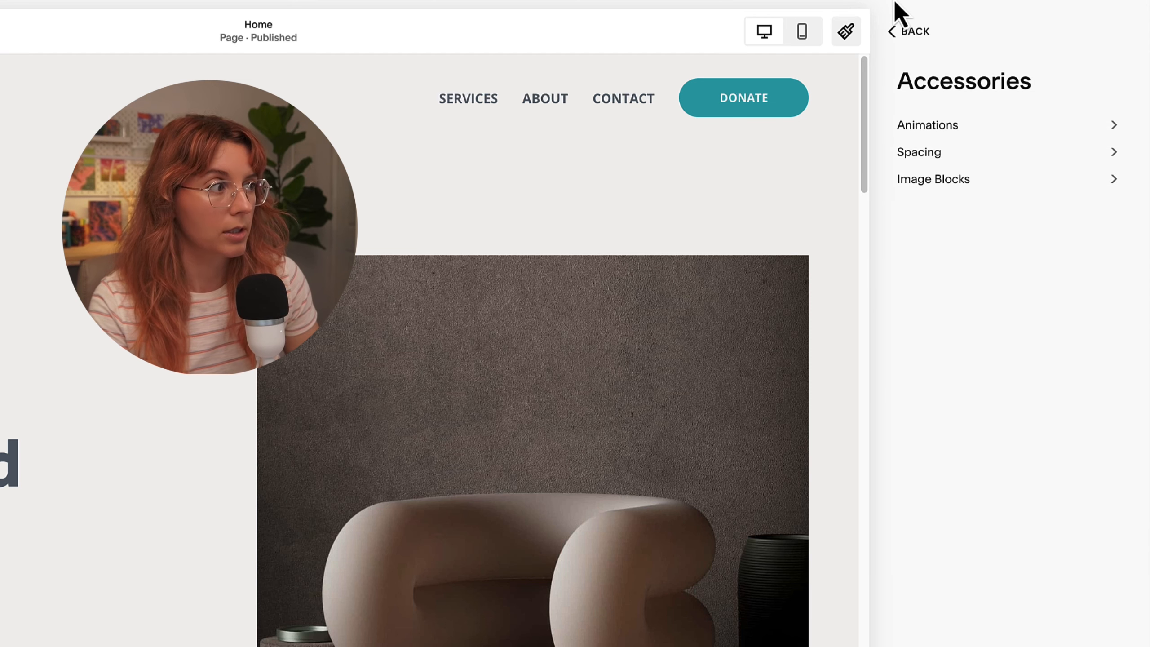
{"action": "left_click", "coordinate": [908, 22]}
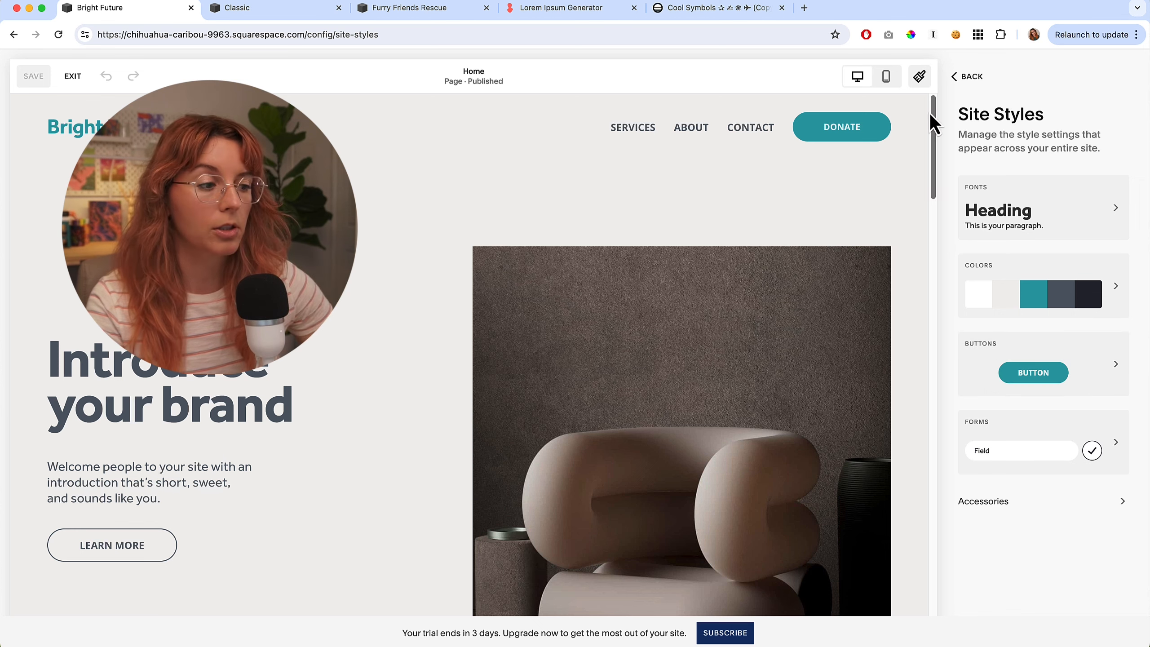
{"action": "left_click", "coordinate": [968, 81]}
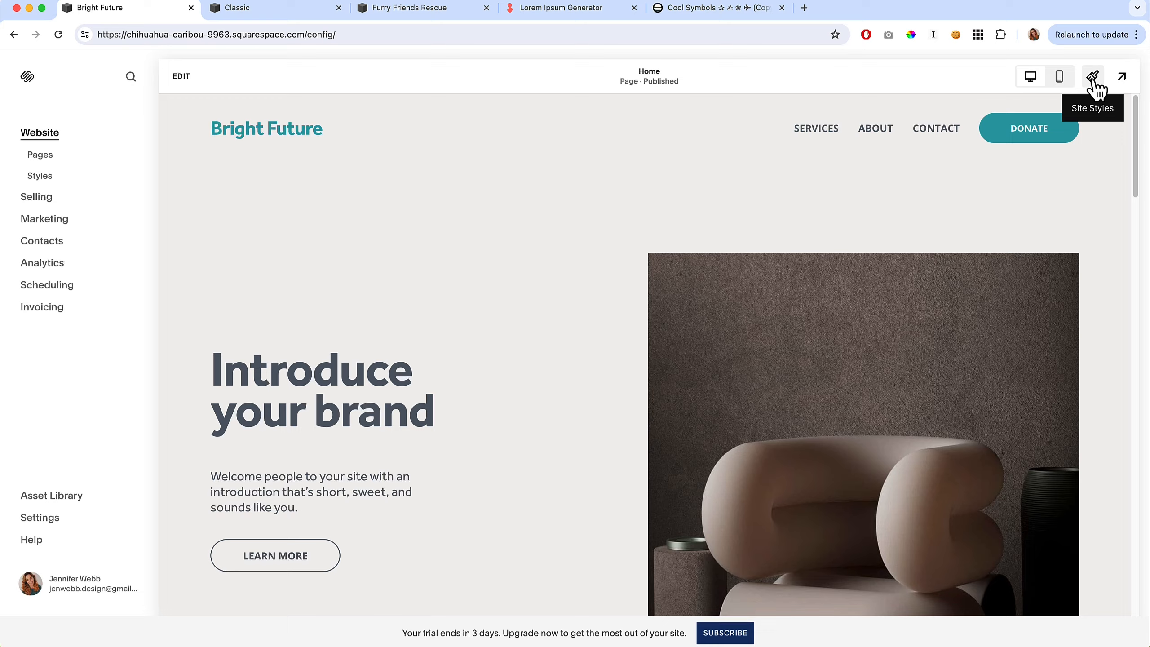
- Open Site Styles directly from the Home page preview and exit it without making changes
{"action": "left_click", "coordinate": [1093, 80]}
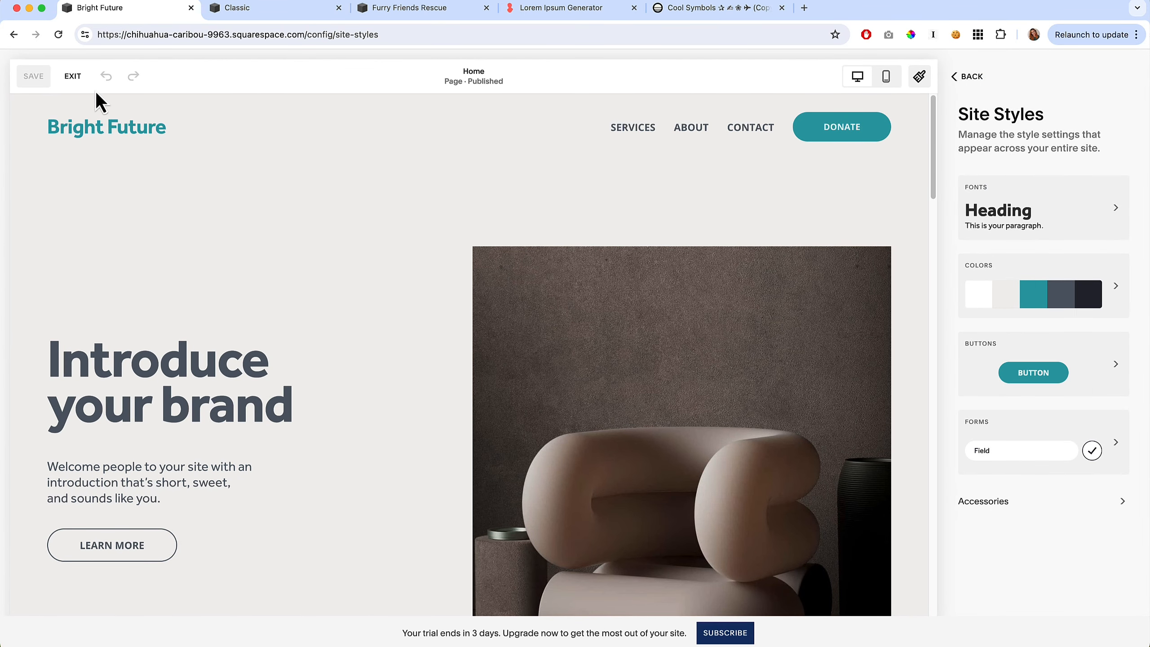
{"action": "left_click", "coordinate": [72, 78]}
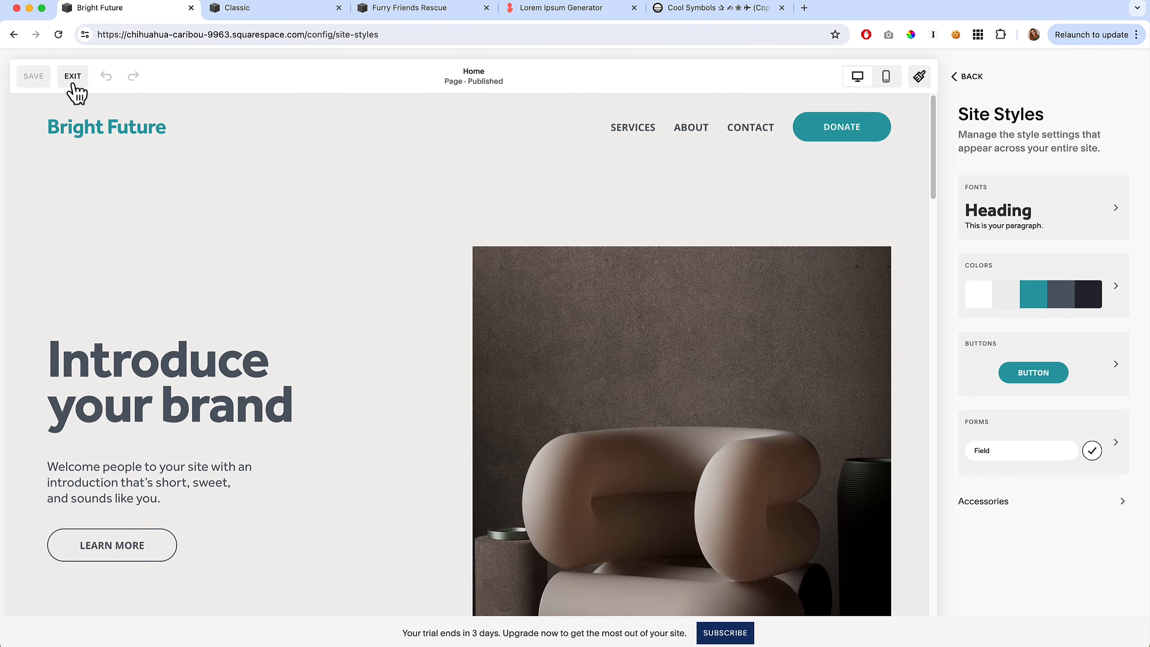
{"action": "left_click", "coordinate": [73, 77]}
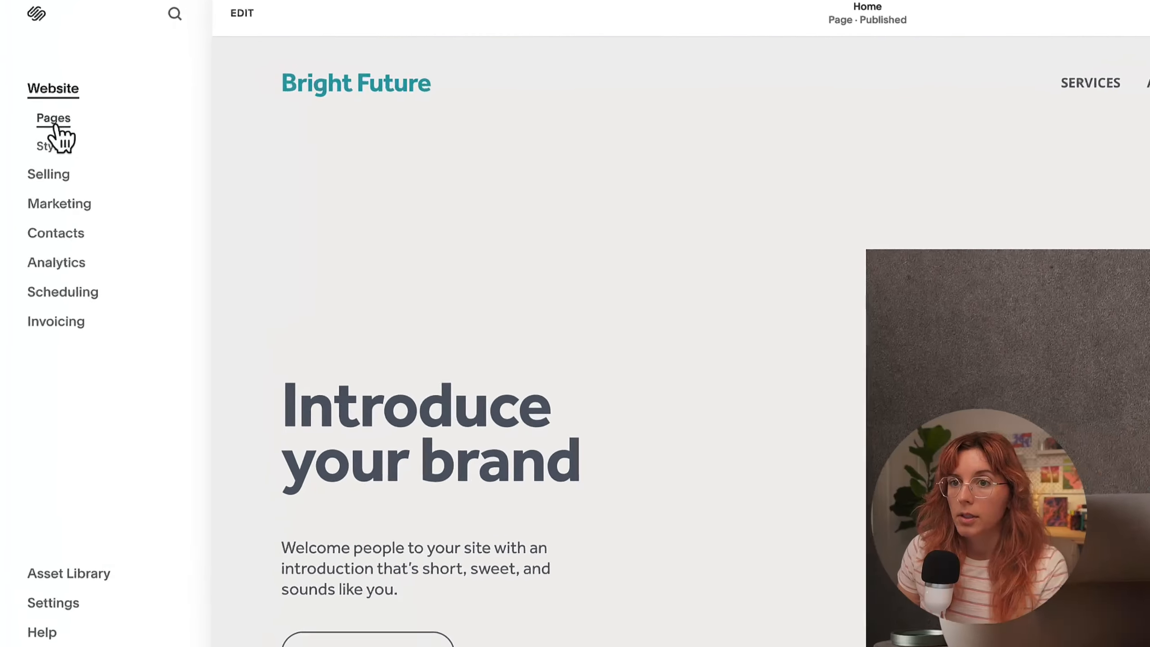
- Examine the Main Navigation and Not Linked page groups in the Pages list
{"action": "left_click", "coordinate": [40, 157]}
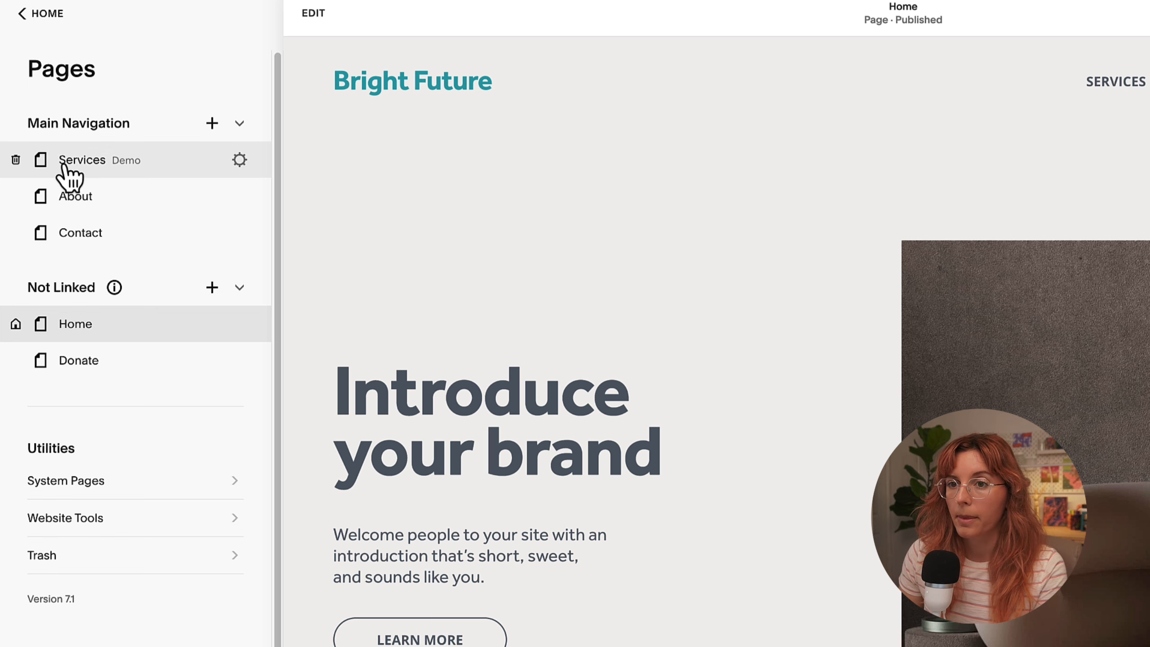
{"action": "left_click_drag", "start_coordinate": [33, 125], "coordinate": [115, 120]}
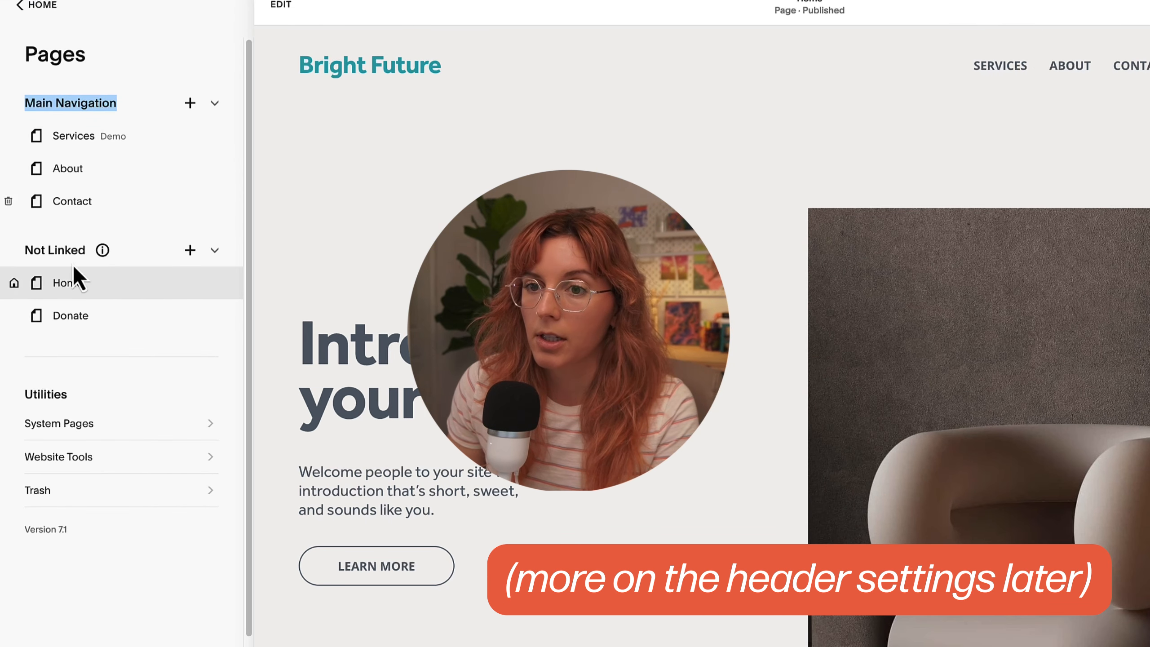
{"action": "mouse_move", "coordinate": [75, 339]}
{"action": "left_click_drag", "start_coordinate": [25, 251], "coordinate": [82, 253]}
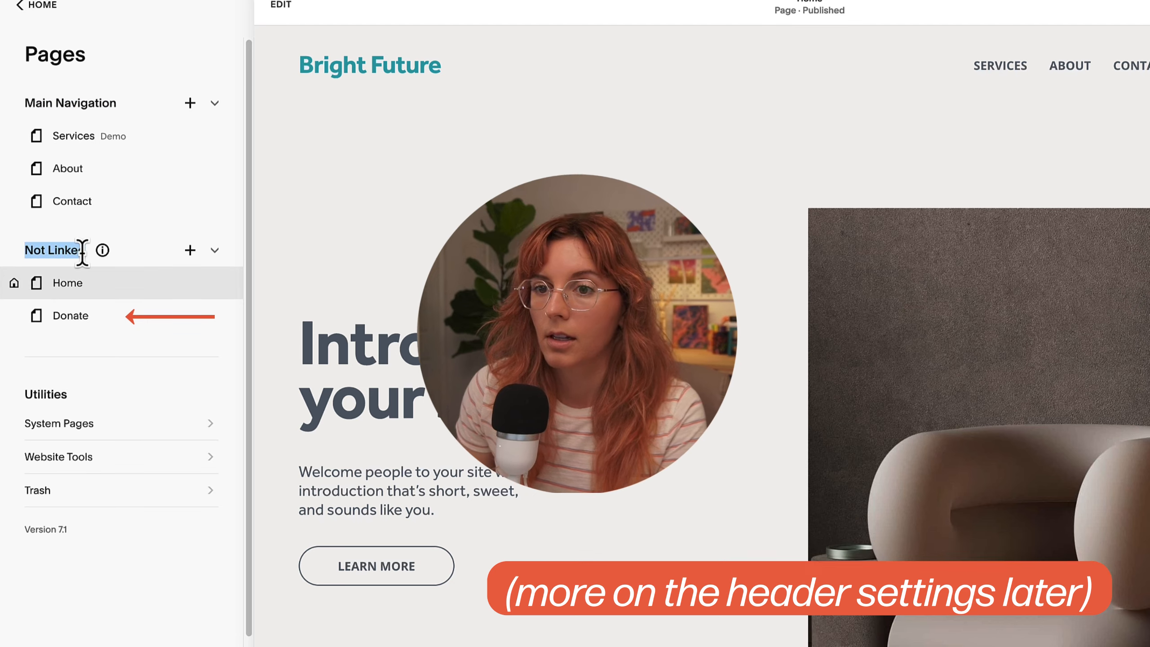
{"action": "left_click", "coordinate": [82, 253]}
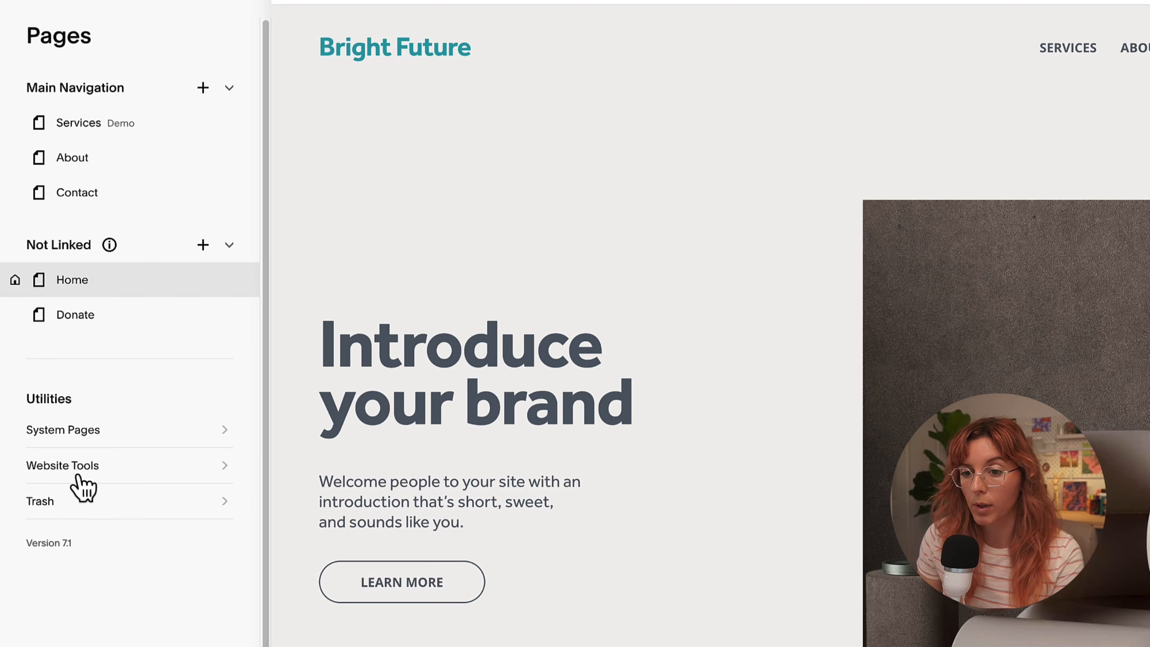
- Open the Custom CSS editor in Website Tools, read its caution text, and return to the website tools list
{"action": "left_click", "coordinate": [97, 467]}
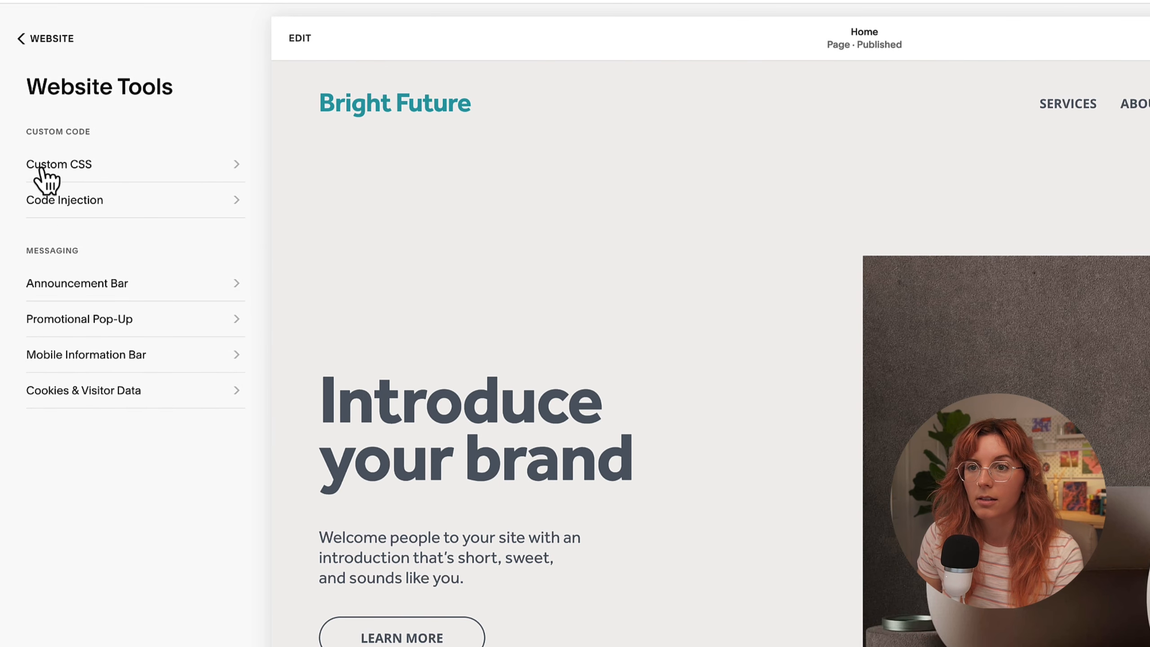
{"action": "left_click", "coordinate": [75, 170]}
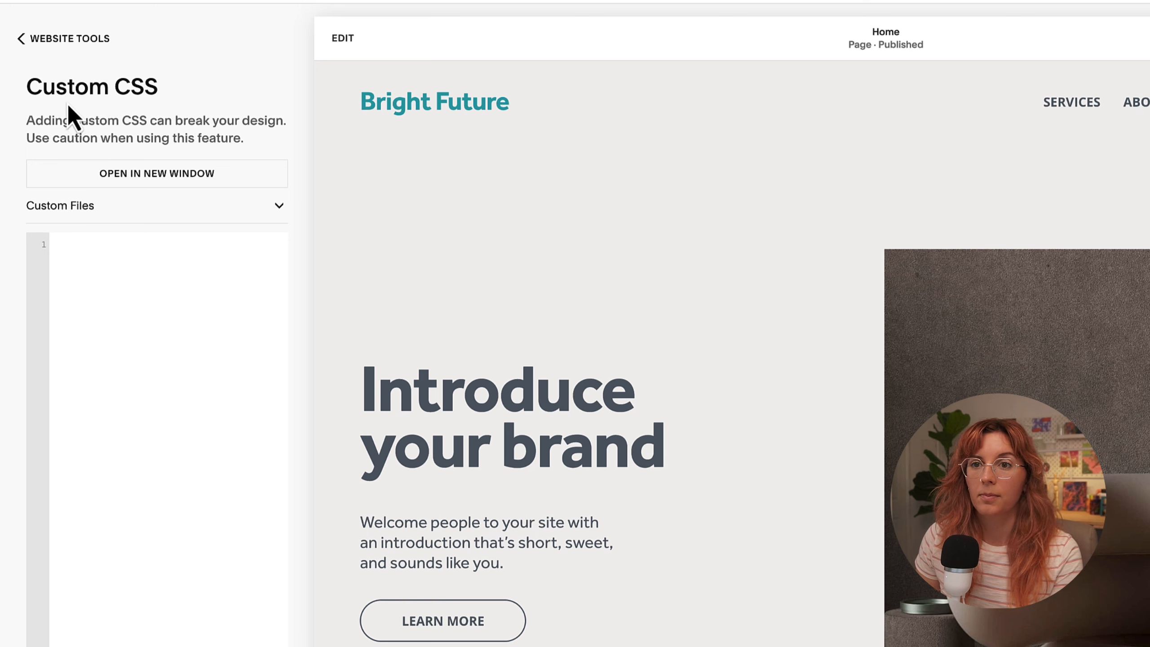
{"action": "left_click_drag", "start_coordinate": [26, 121], "coordinate": [295, 120]}
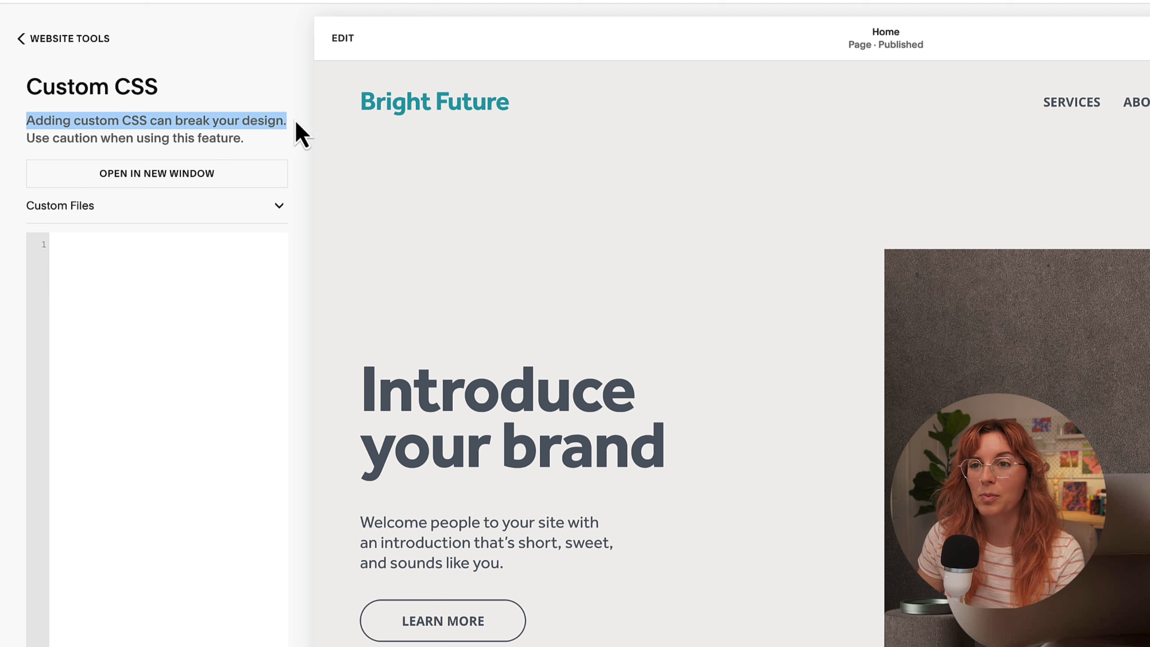
{"action": "left_click", "coordinate": [240, 120]}
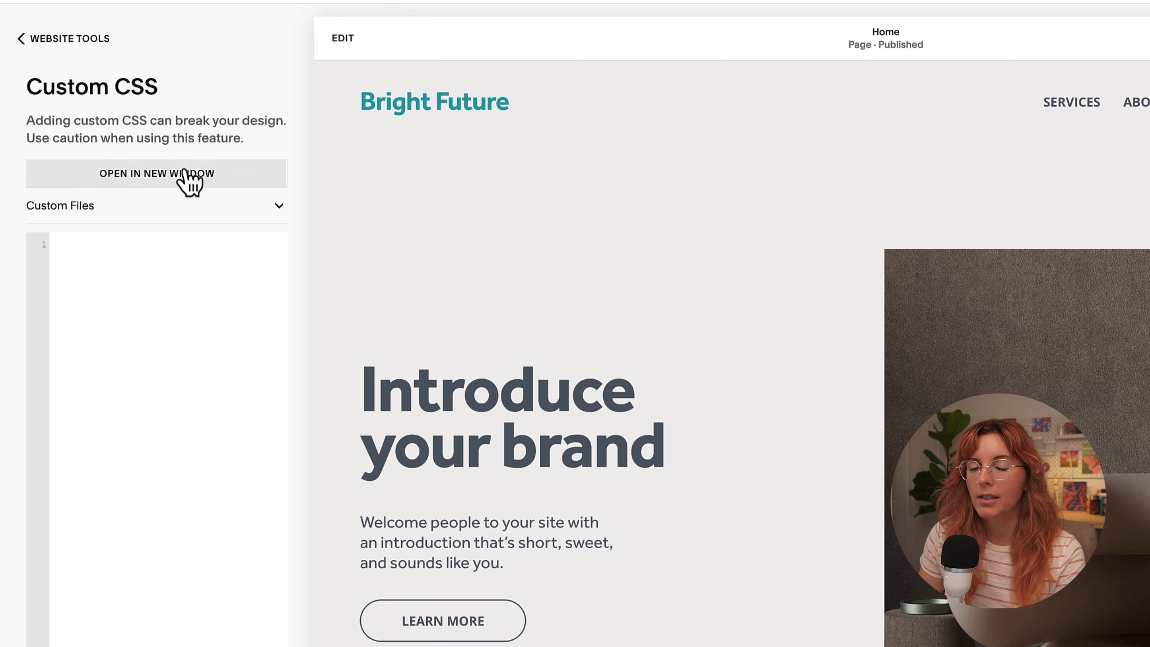
{"action": "left_click", "coordinate": [58, 44]}
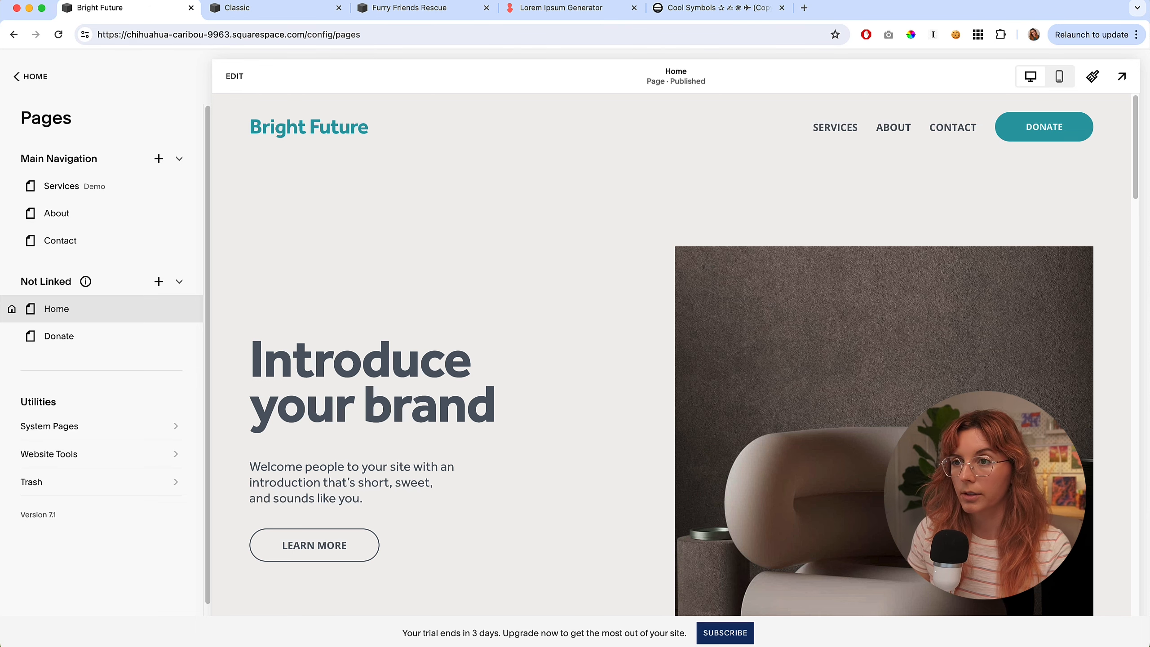
- Highlight the trial expiry notice beneath the Home page preview to read it
{"action": "left_click_drag", "start_coordinate": [421, 634], "coordinate": [699, 643]}
{"action": "left_click", "coordinate": [412, 635]}
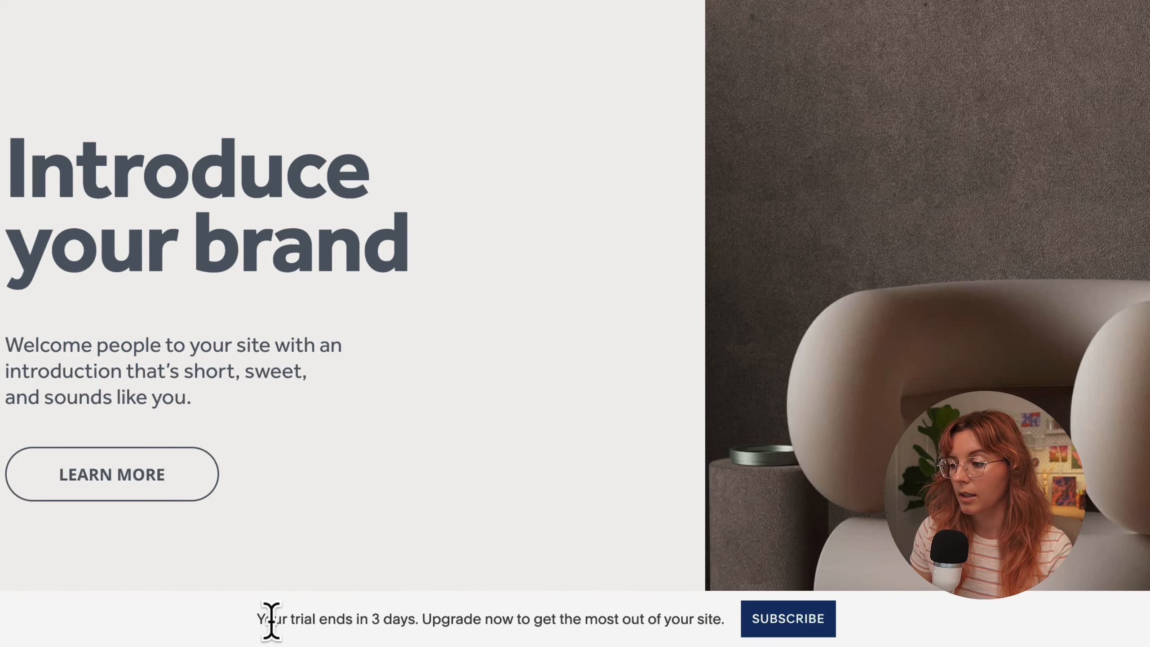
{"action": "left_click_drag", "start_coordinate": [260, 619], "coordinate": [481, 619]}
{"action": "left_click", "coordinate": [481, 619]}
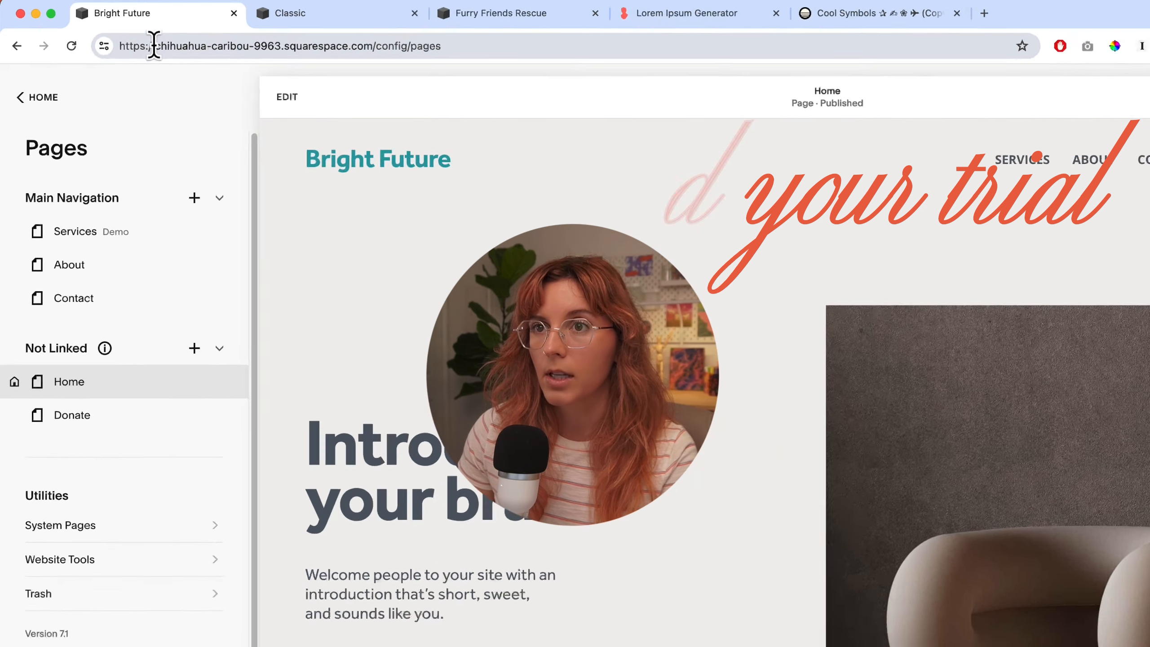
- Replace "pages" at the end of the site's config address with "extendtrial" and load the trial extension page
{"action": "left_click_drag", "start_coordinate": [126, 34], "coordinate": [229, 35]}
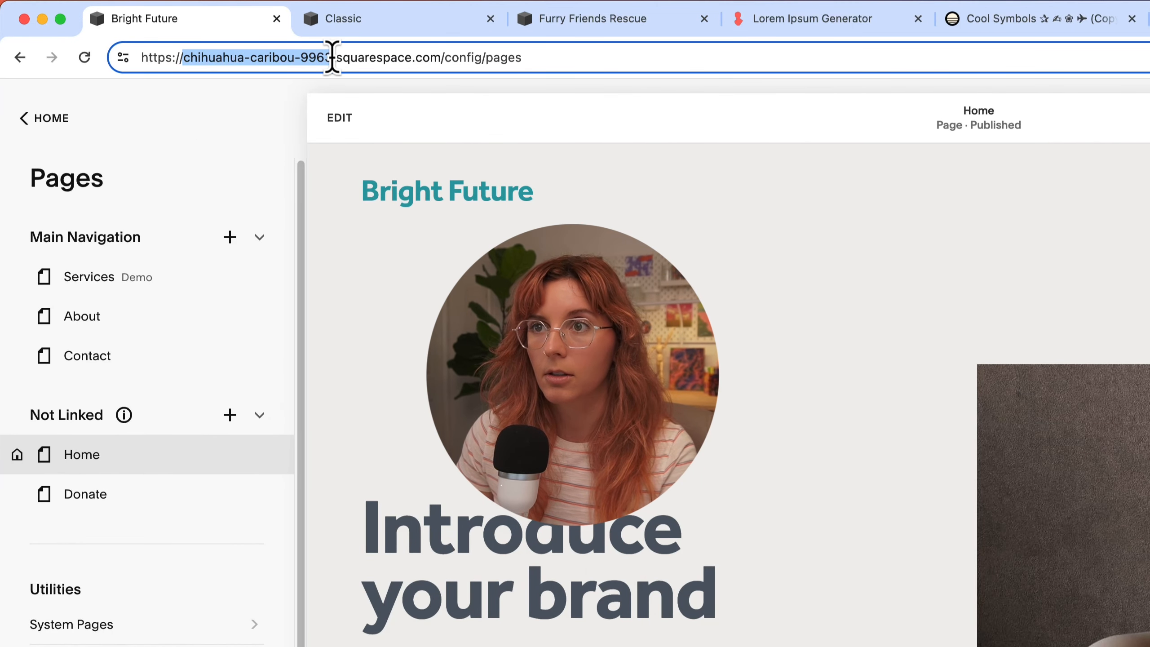
{"action": "left_click", "coordinate": [442, 58]}
{"action": "left_click_drag", "start_coordinate": [452, 58], "coordinate": [561, 58]}
{"action": "left_click", "coordinate": [442, 58]}
{"action": "left_click", "coordinate": [442, 58]}
{"action": "left_click", "coordinate": [483, 59]}
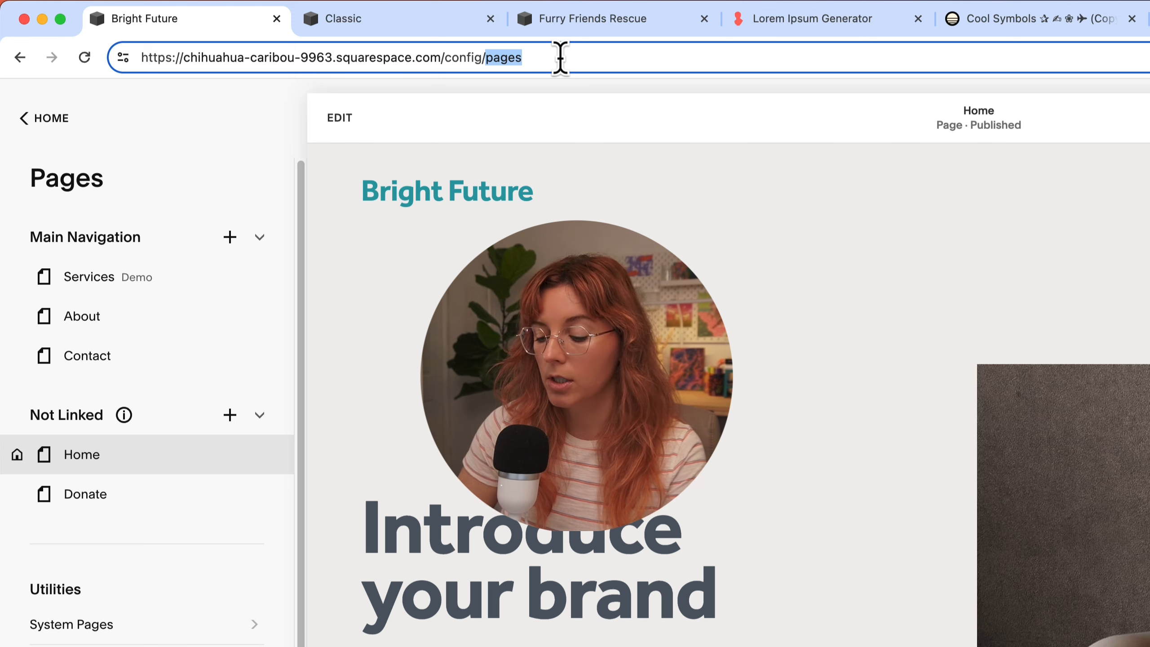
{"action": "type", "text": "extendtrial"}
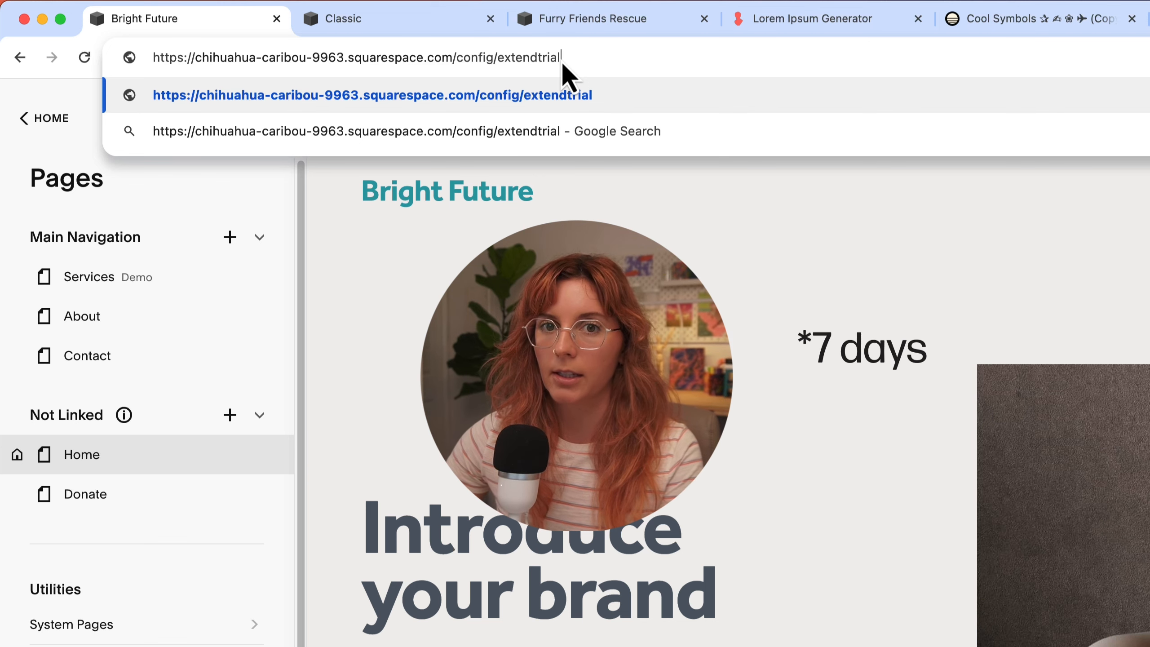
{"action": "key", "text": "Return"}
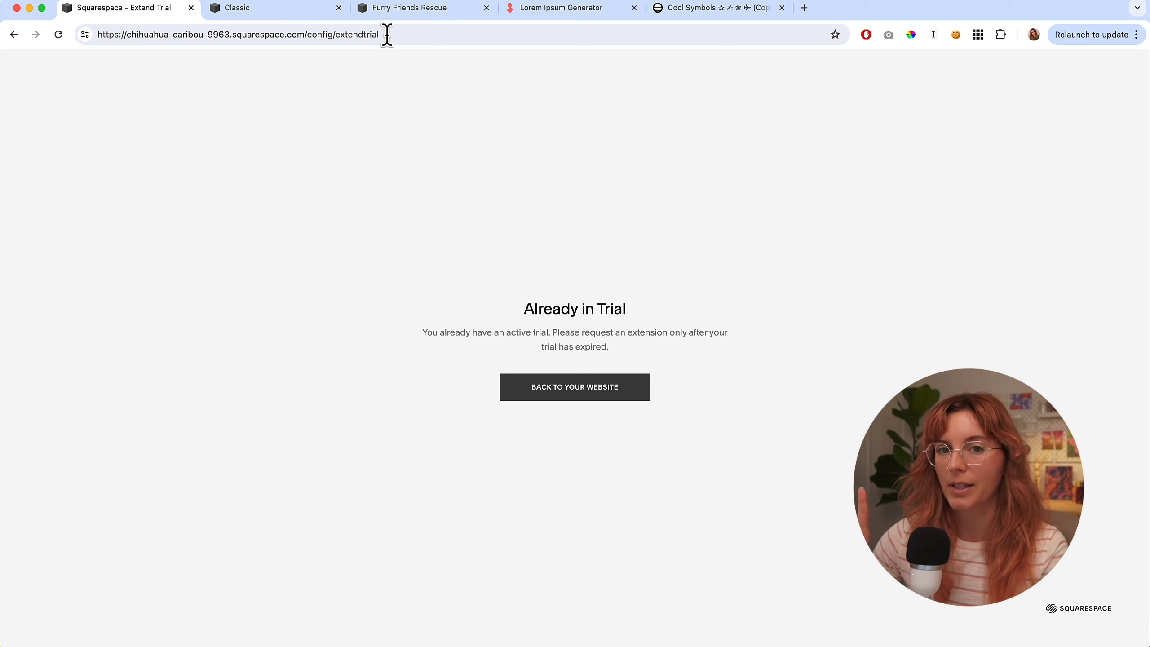
- Return to the website's Pages list and check the Squarespace version shown beneath the utilities
{"action": "left_click", "coordinate": [574, 389]}
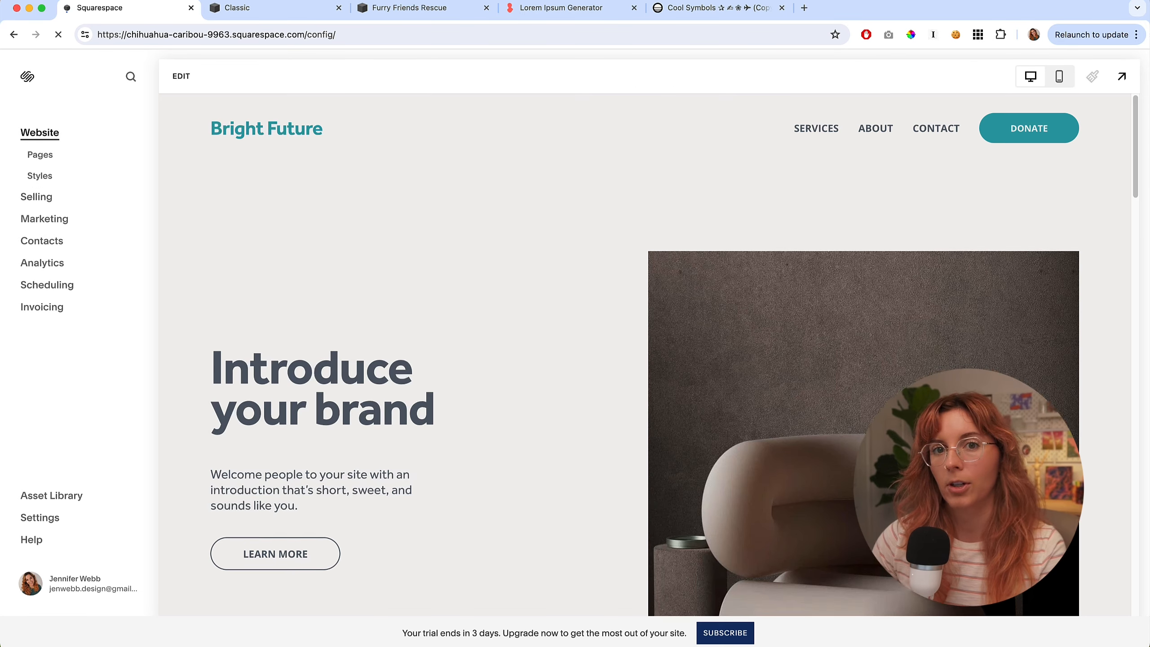
{"action": "left_click", "coordinate": [40, 155]}
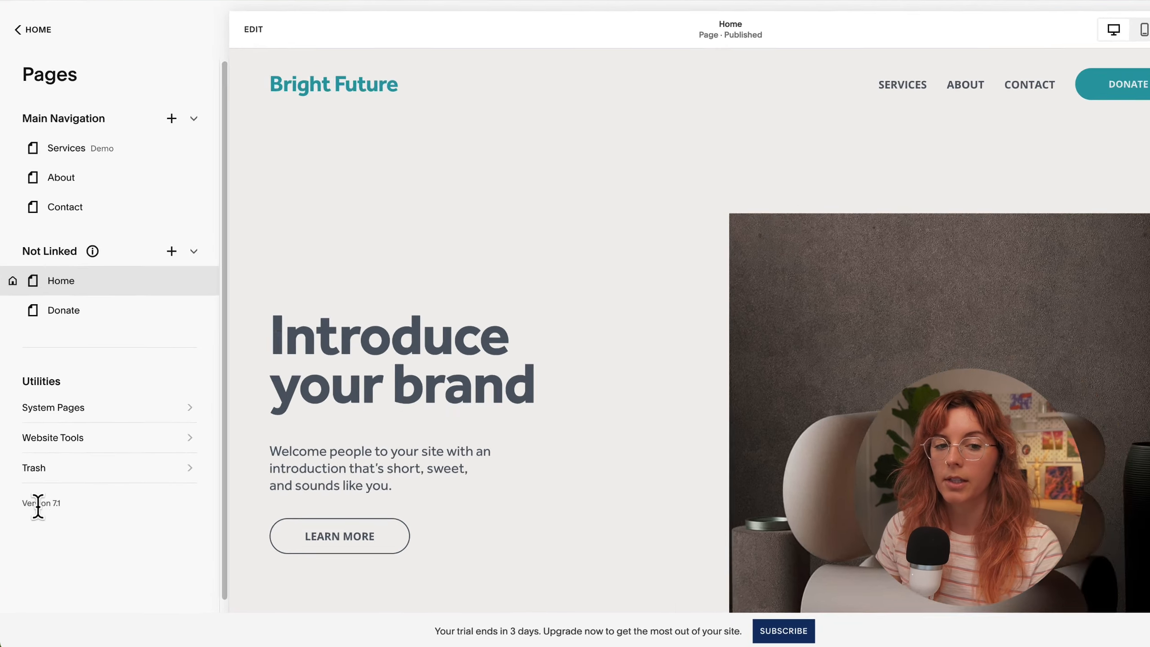
{"action": "left_click_drag", "start_coordinate": [26, 516], "coordinate": [39, 516]}
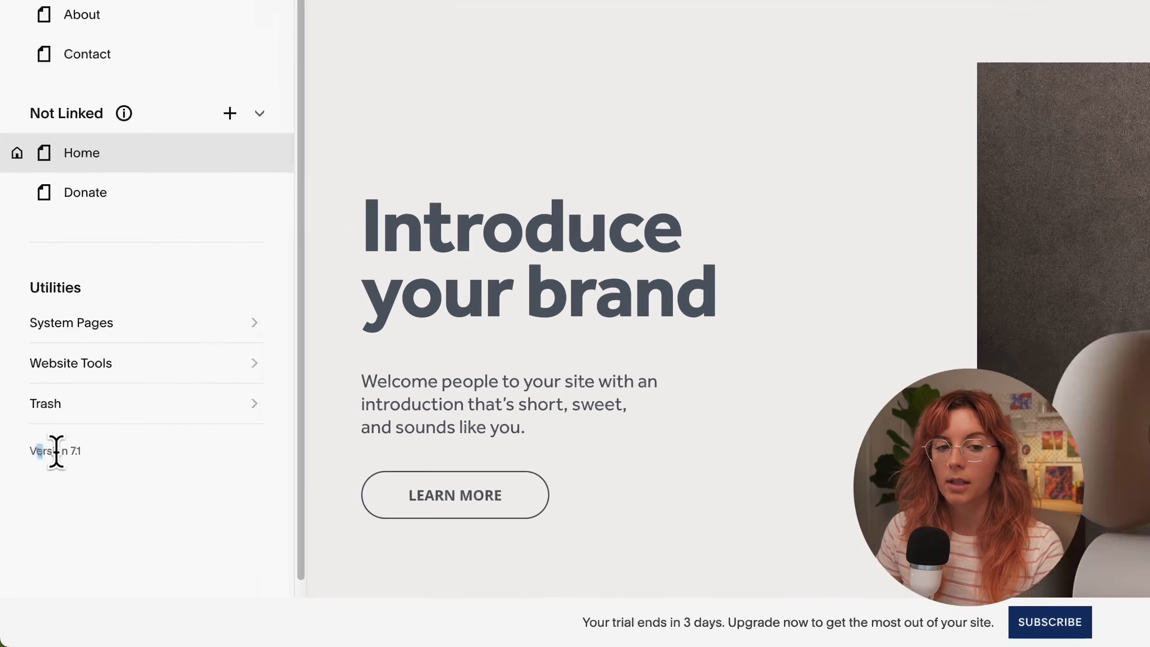
{"action": "left_click", "coordinate": [92, 455]}
{"action": "left_click_drag", "start_coordinate": [92, 455], "coordinate": [28, 455]}
{"action": "left_click", "coordinate": [40, 466]}
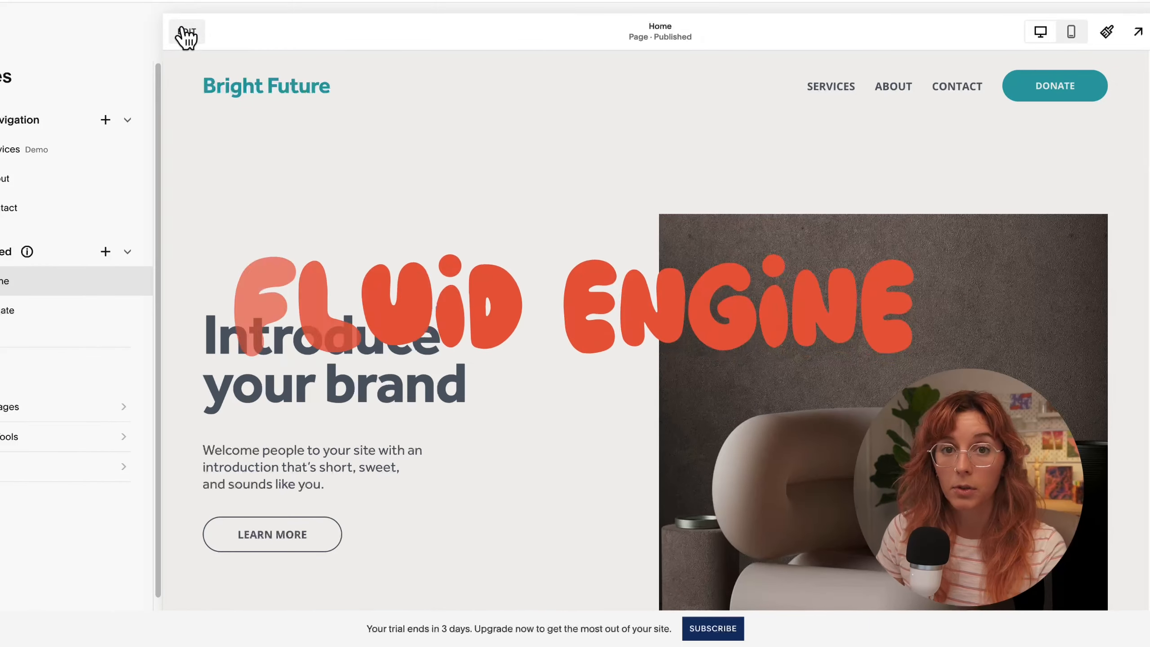
- Edit the Home page and reposition the heading, intro paragraph and Learn More button freely into a staggered layout
{"action": "left_click", "coordinate": [186, 39]}
{"action": "mouse_move", "coordinate": [216, 401]}
{"action": "left_mouse_down"}
{"action": "mouse_move", "coordinate": [214, 355]}
{"action": "mouse_move", "coordinate": [214, 407]}
{"action": "mouse_move", "coordinate": [214, 394]}
{"action": "left_mouse_up"}
{"action": "left_click_drag", "start_coordinate": [260, 508], "coordinate": [432, 497]}
{"action": "left_click_drag", "start_coordinate": [225, 580], "coordinate": [506, 505]}
{"action": "left_click", "coordinate": [231, 455]}
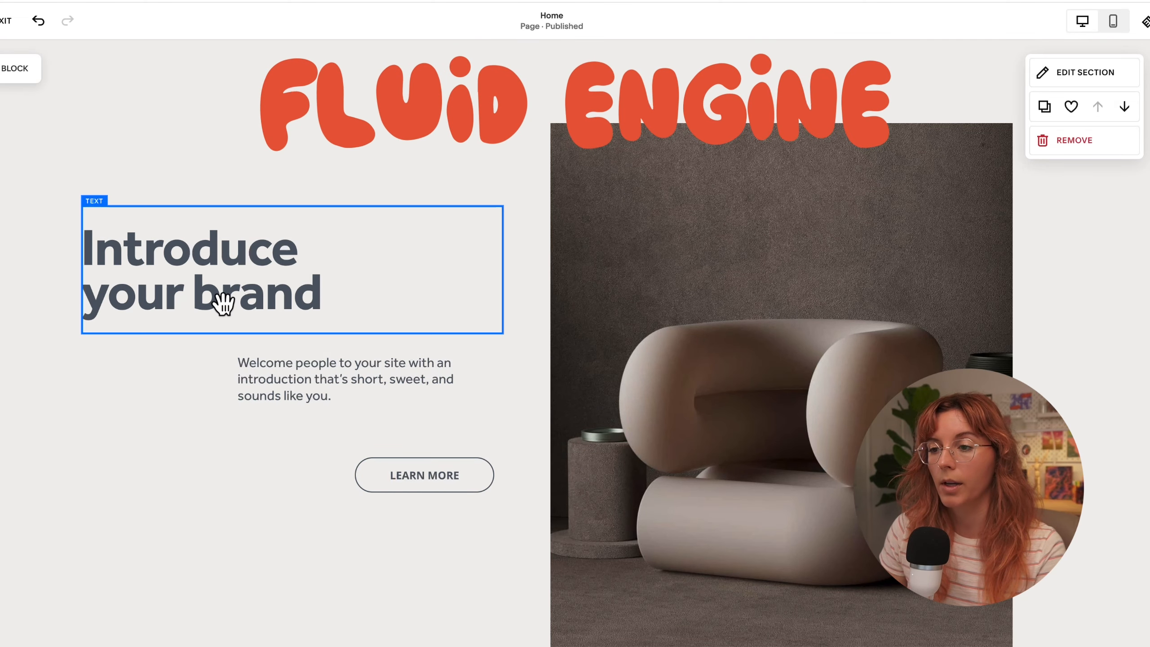
- Move the heading, align the intro paragraph and Learn More button to its left edge, and exit the editor without saving
{"action": "mouse_move", "coordinate": [219, 296]}
{"action": "left_mouse_down"}
{"action": "mouse_move", "coordinate": [376, 268]}
{"action": "mouse_move", "coordinate": [376, 223]}
{"action": "mouse_move", "coordinate": [204, 279]}
{"action": "mouse_move", "coordinate": [436, 179]}
{"action": "mouse_move", "coordinate": [561, 206]}
{"action": "mouse_move", "coordinate": [514, 236]}
{"action": "mouse_move", "coordinate": [228, 275]}
{"action": "mouse_move", "coordinate": [222, 294]}
{"action": "left_mouse_up"}
{"action": "left_click", "coordinate": [534, 206]}
{"action": "left_click", "coordinate": [513, 290]}
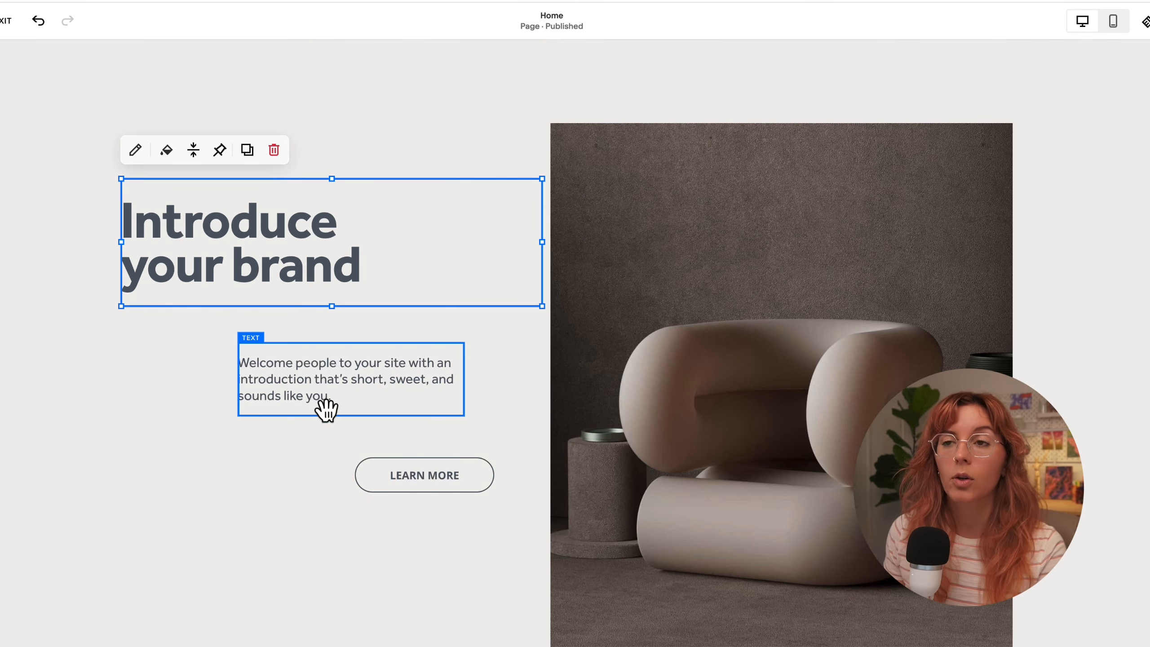
{"action": "left_click_drag", "start_coordinate": [330, 405], "coordinate": [212, 378]}
{"action": "left_click_drag", "start_coordinate": [415, 496], "coordinate": [177, 451]}
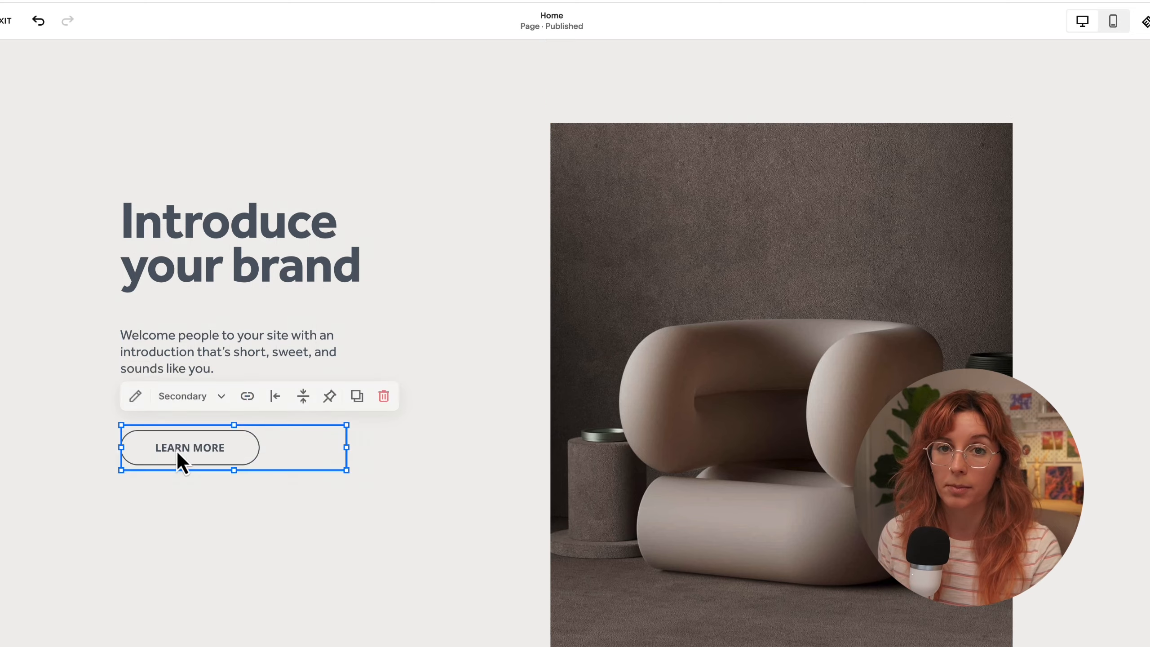
{"action": "left_click", "coordinate": [7, 21]}
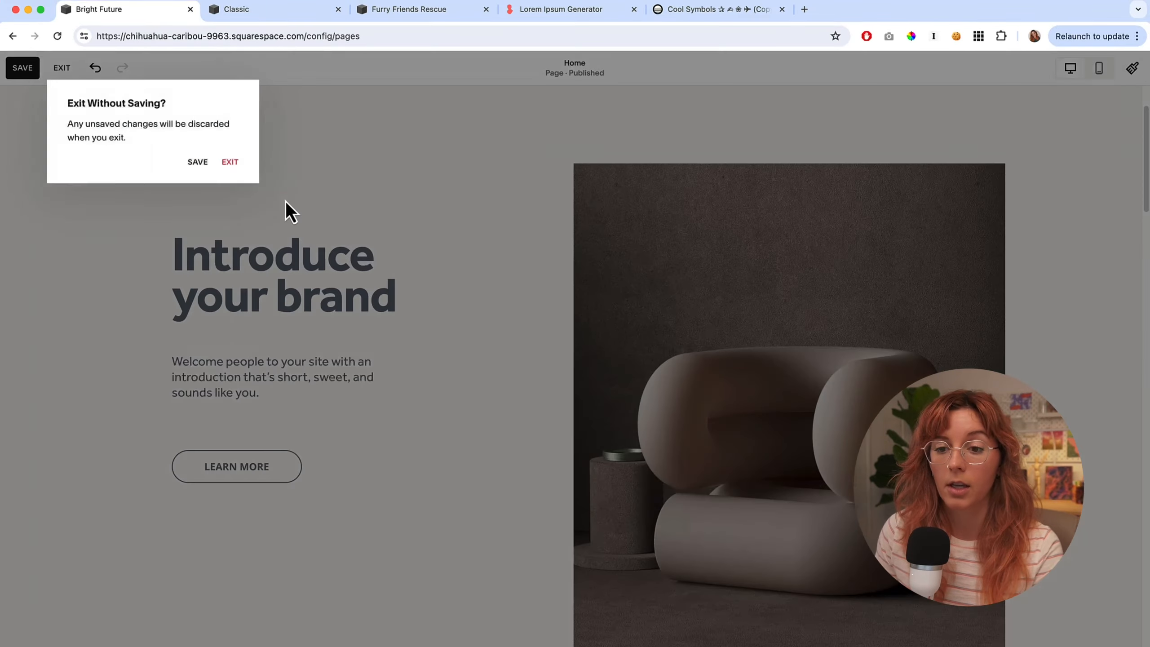
{"action": "left_click", "coordinate": [231, 164]}
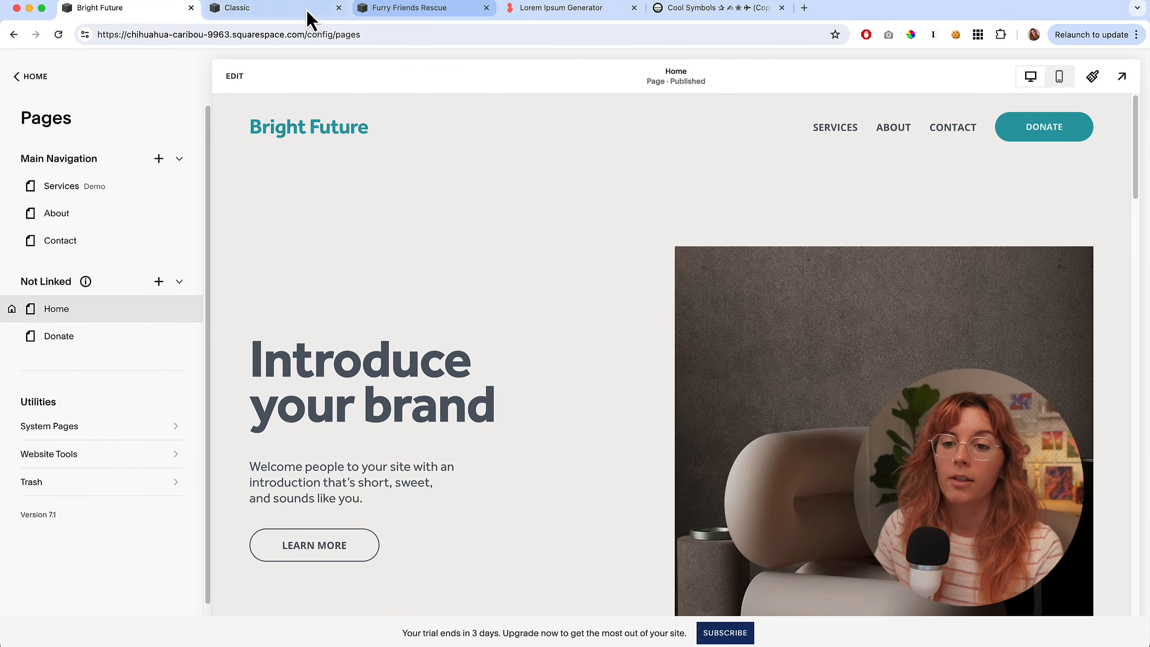
- Switch to the Classic site and move the Headline text block across the columns, ending back in the first column
{"action": "left_click", "coordinate": [271, 19]}
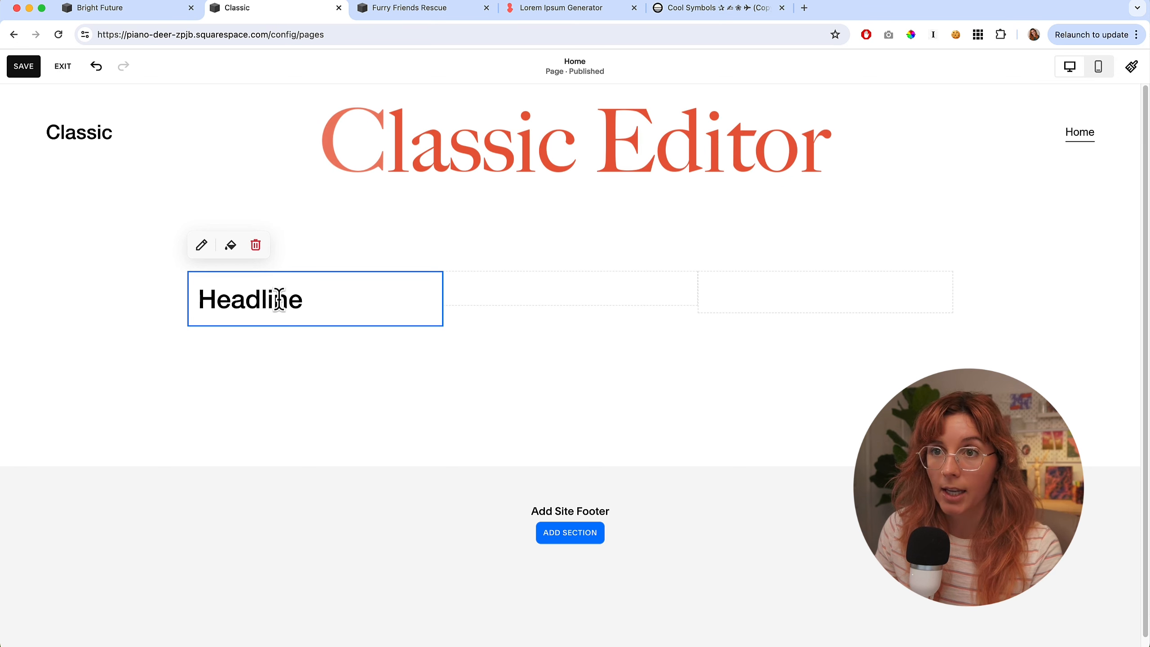
{"action": "left_click_drag", "start_coordinate": [192, 301], "coordinate": [484, 267]}
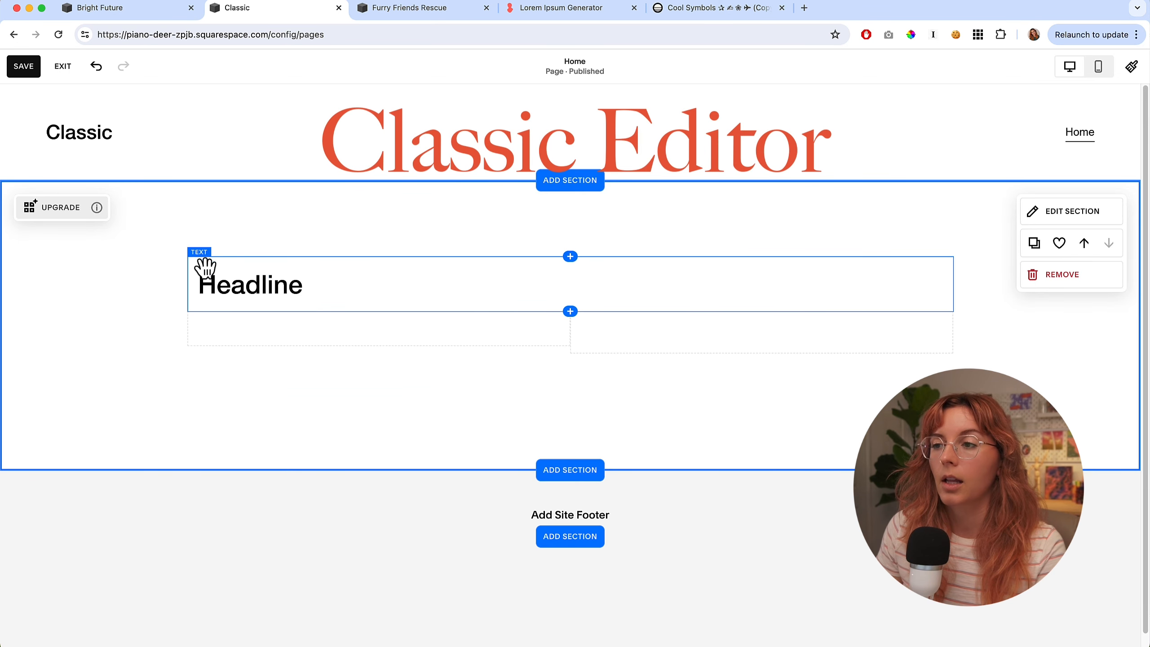
{"action": "left_click_drag", "start_coordinate": [205, 268], "coordinate": [758, 262]}
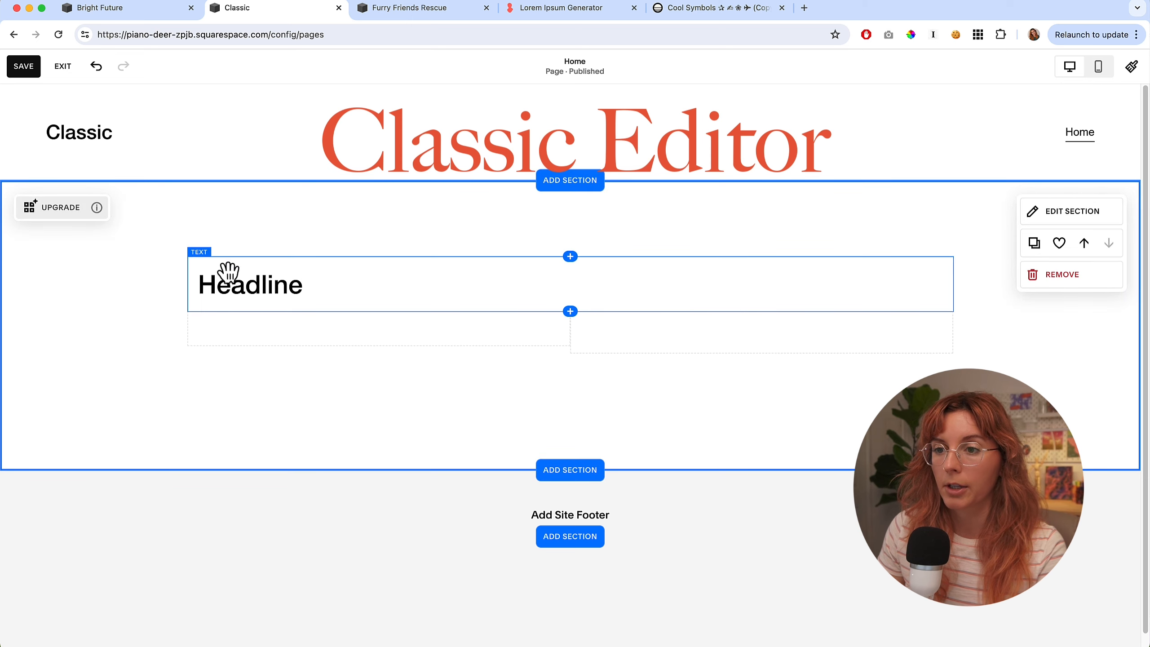
{"action": "left_click_drag", "start_coordinate": [228, 272], "coordinate": [503, 313]}
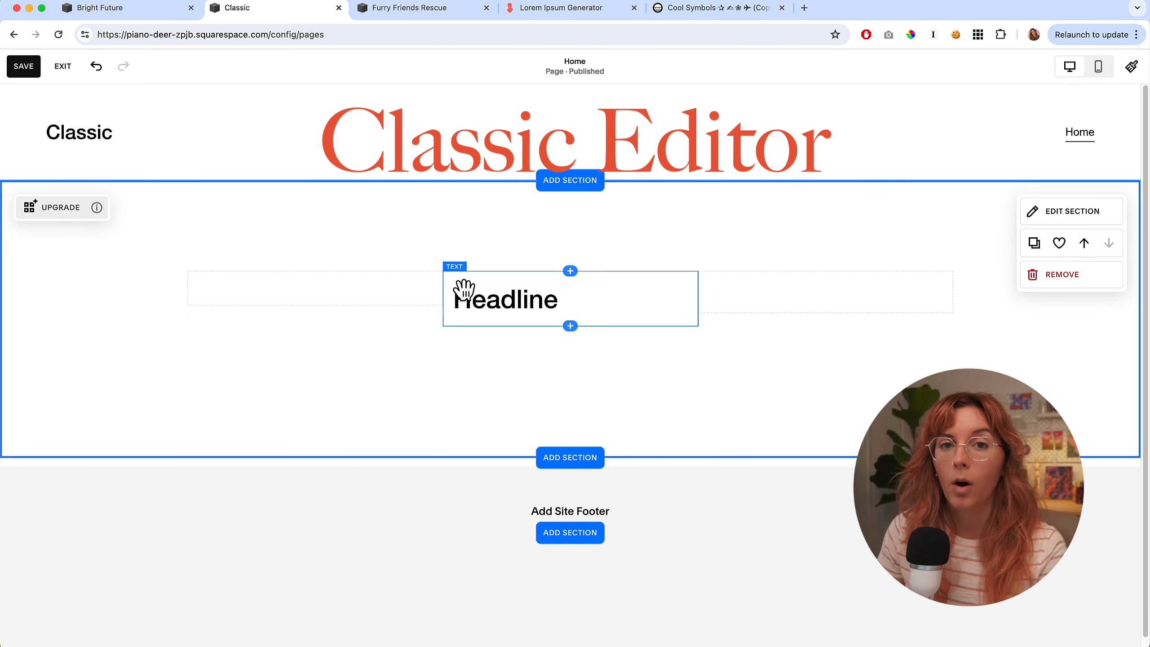
{"action": "left_click_drag", "start_coordinate": [464, 290], "coordinate": [226, 281]}
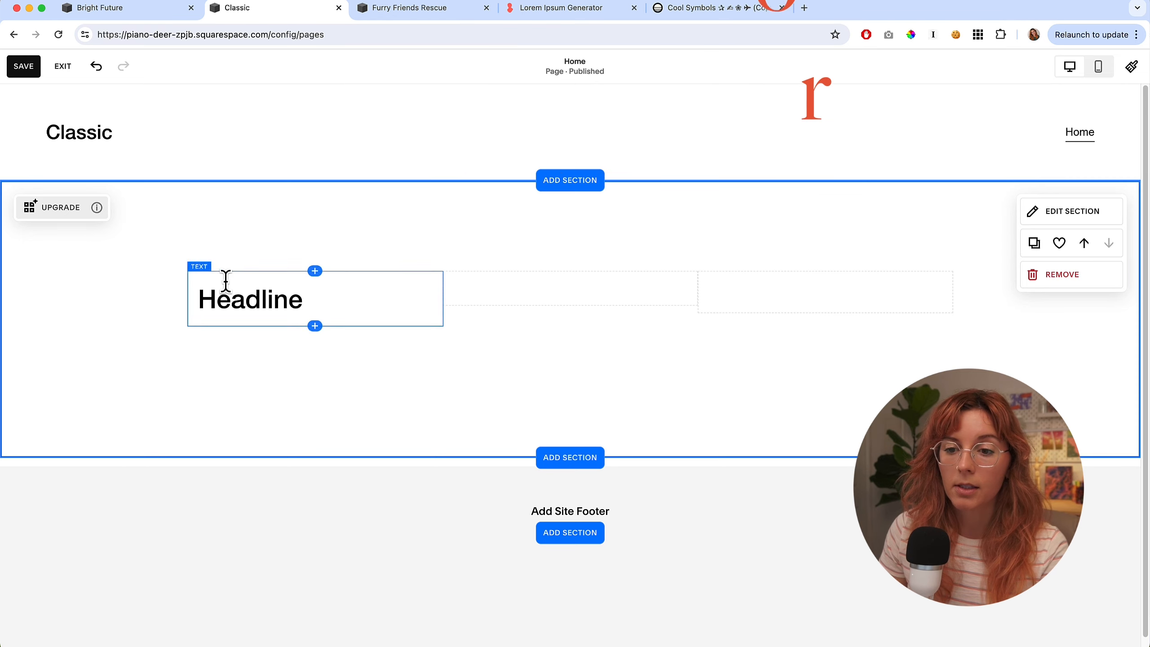
- Return to the Bright Future site and highlight the version label beneath the utilities
{"action": "left_click", "coordinate": [140, 14]}
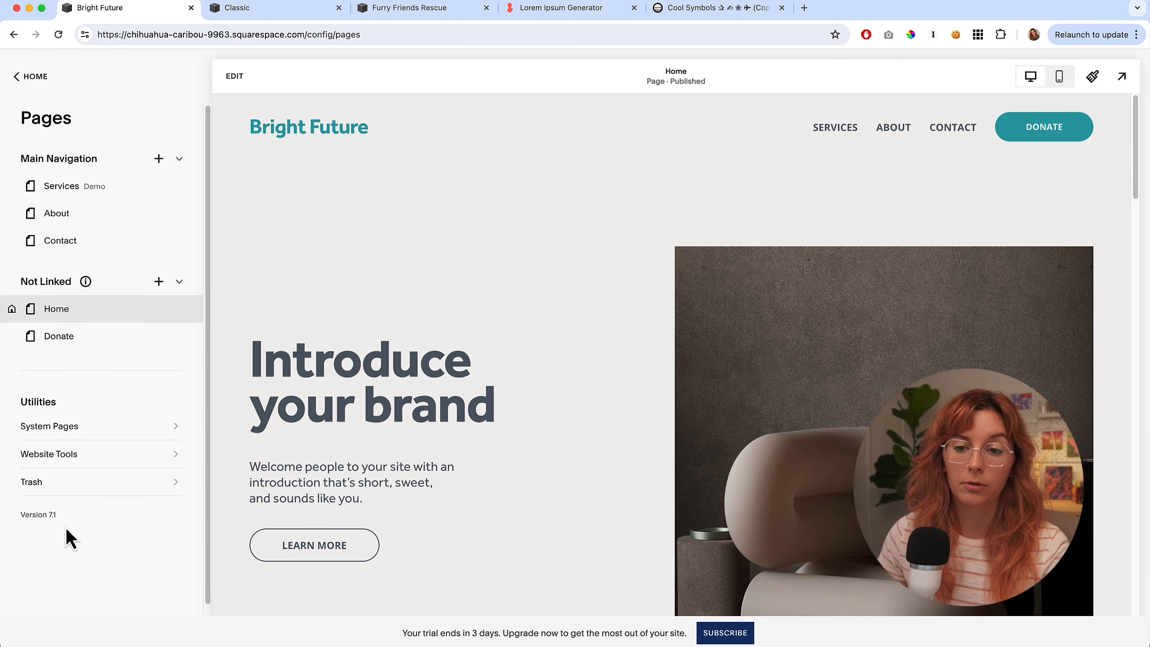
{"action": "left_click_drag", "start_coordinate": [21, 515], "coordinate": [63, 520]}
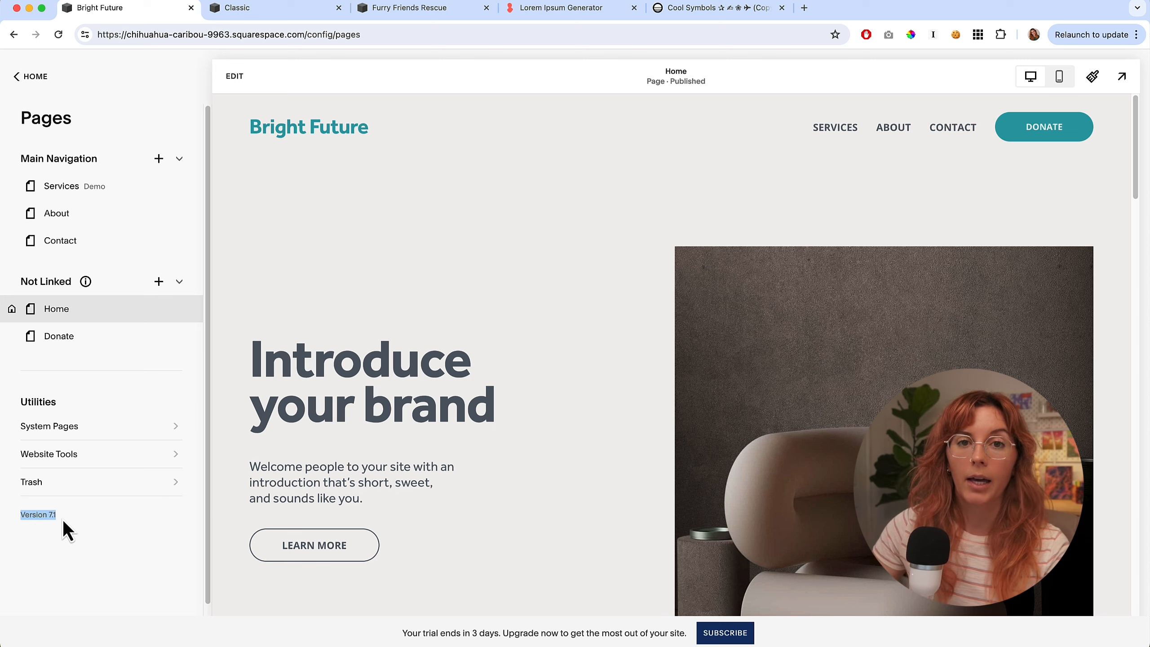
{"action": "left_click", "coordinate": [63, 520]}
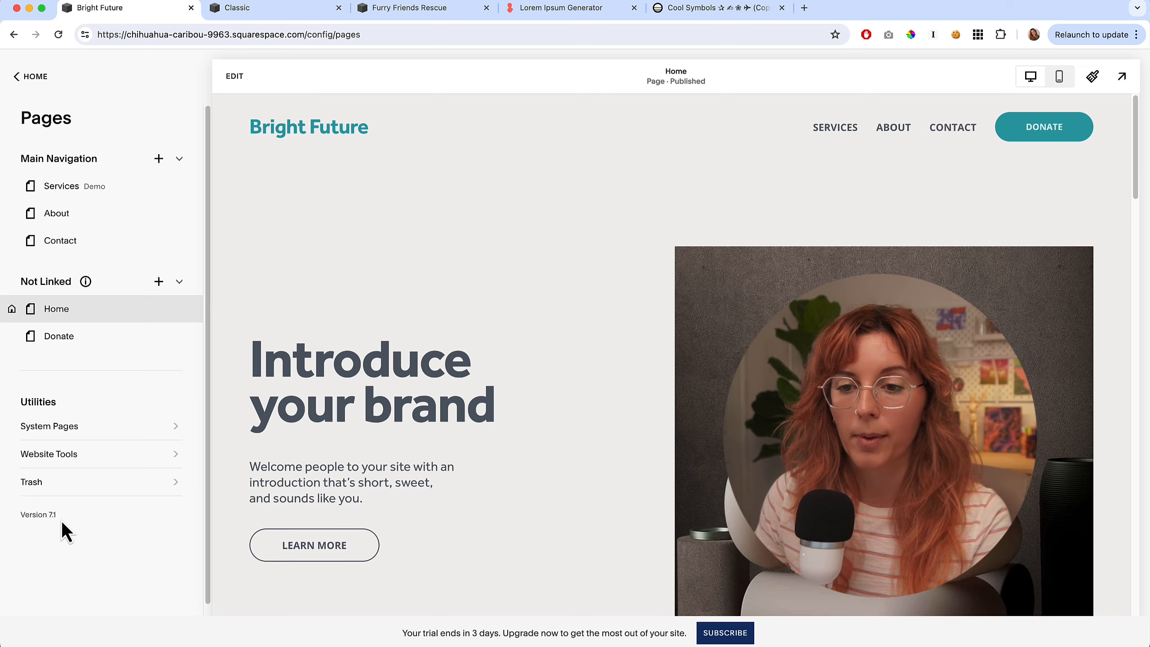
{"action": "left_click_drag", "start_coordinate": [61, 521], "coordinate": [13, 519]}
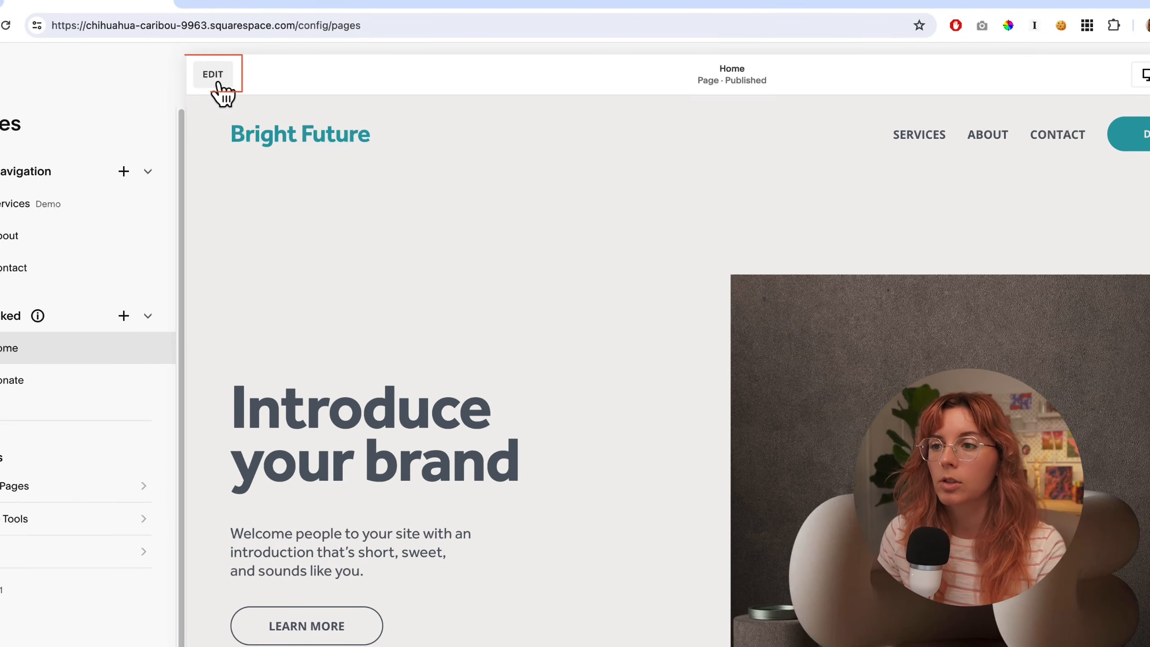
- Open the Home page for editing and examine the site header and the intro section's boundaries
{"action": "left_click", "coordinate": [213, 82]}
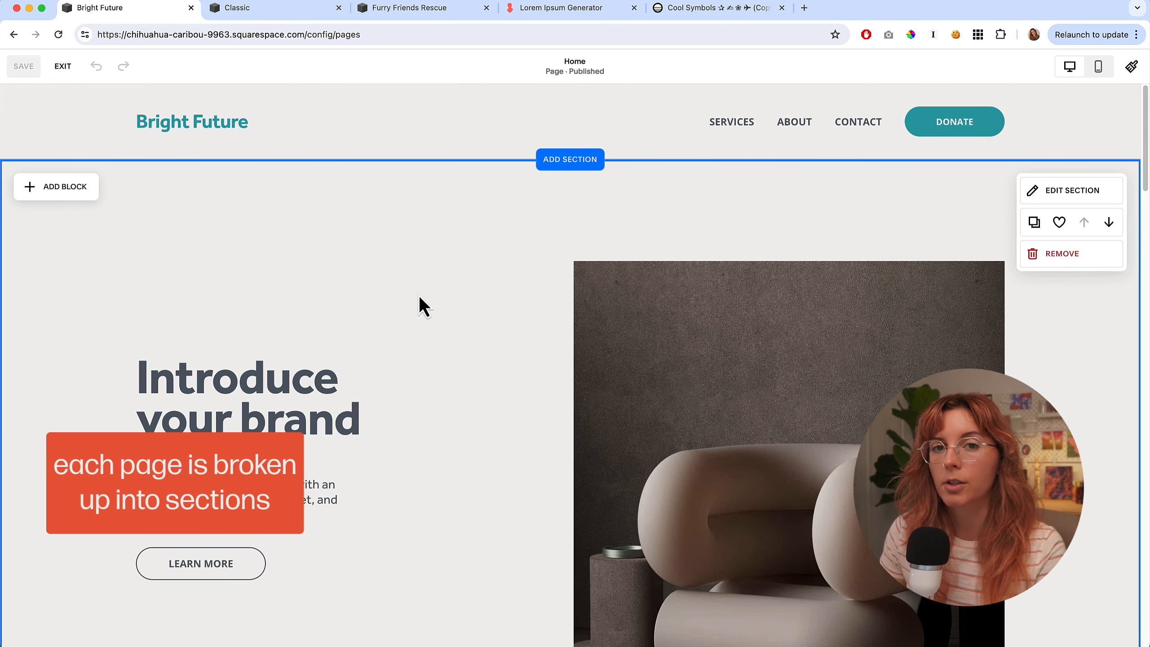
{"action": "scroll", "coordinate": [440, 261], "scroll_direction": "down", "scroll_amount": 3}
{"action": "scroll", "coordinate": [439, 256], "scroll_direction": "down", "scroll_amount": 10}
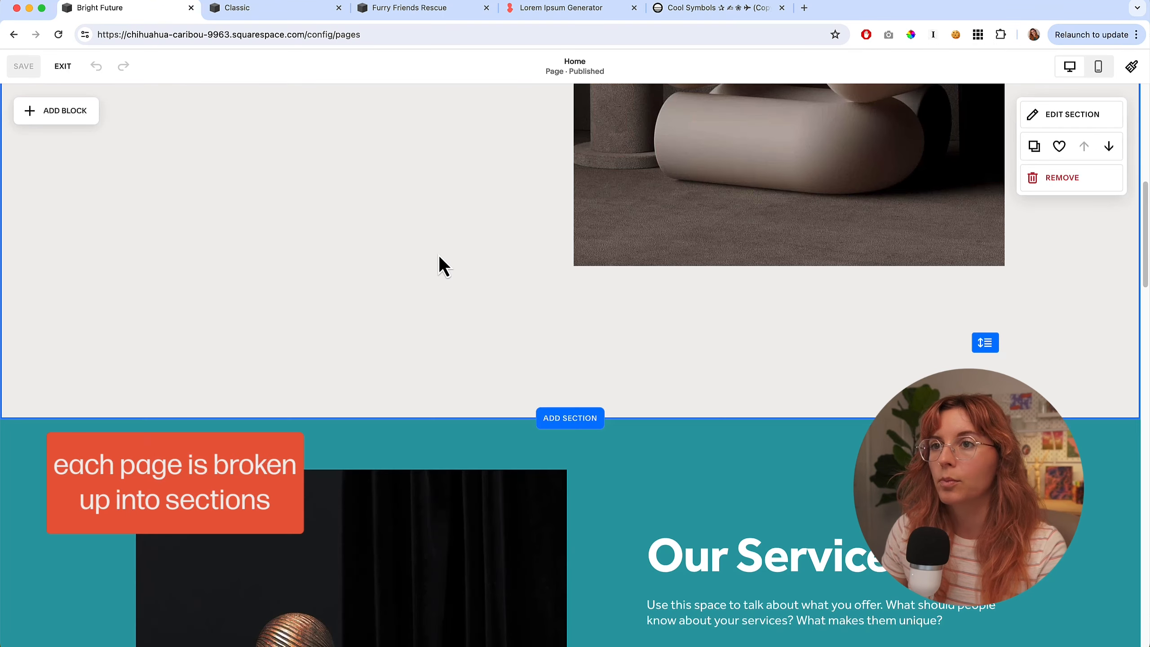
{"action": "scroll", "coordinate": [438, 266], "scroll_direction": "up", "scroll_amount": 12}
{"action": "scroll", "coordinate": [443, 352], "scroll_direction": "up", "scroll_amount": 1}
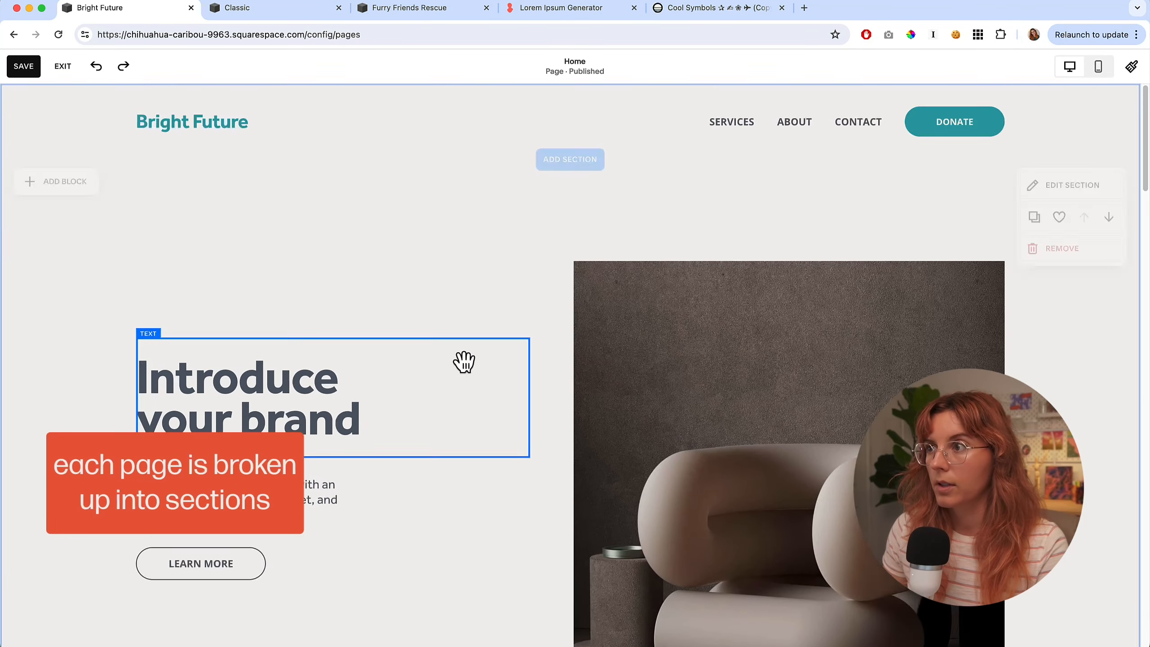
{"action": "scroll", "coordinate": [463, 363], "scroll_direction": "down", "scroll_amount": 3}
{"action": "scroll", "coordinate": [886, 362], "scroll_direction": "up", "scroll_amount": 2}
{"action": "scroll", "coordinate": [885, 362], "scroll_direction": "up", "scroll_amount": 1}
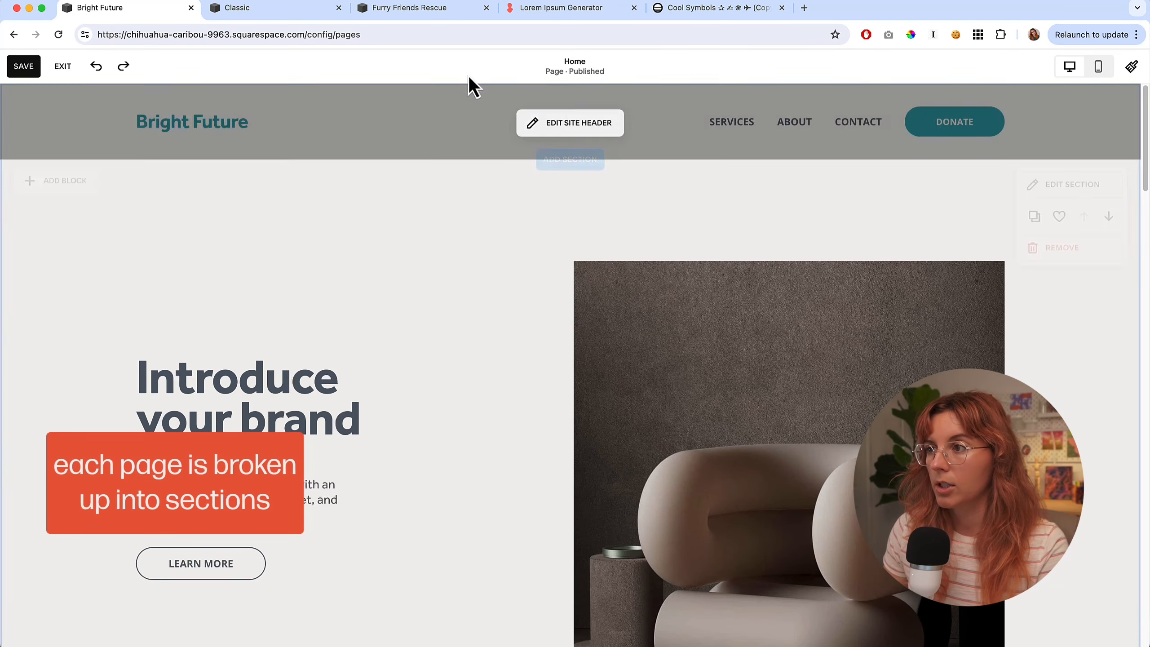
- Examine how the rest of the Home page is divided, from the services sections to "More about our brand"
{"action": "scroll", "coordinate": [437, 396], "scroll_direction": "down", "scroll_amount": 8}
{"action": "scroll", "coordinate": [439, 402], "scroll_direction": "down", "scroll_amount": 5}
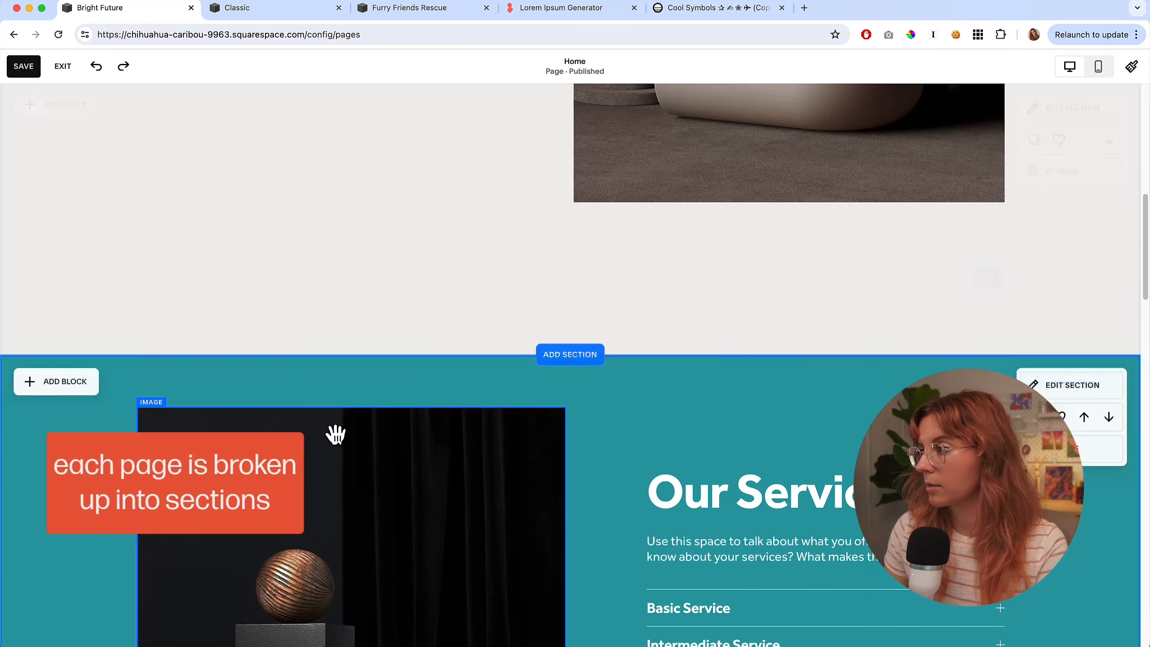
{"action": "scroll", "coordinate": [1132, 408], "scroll_direction": "down", "scroll_amount": 12}
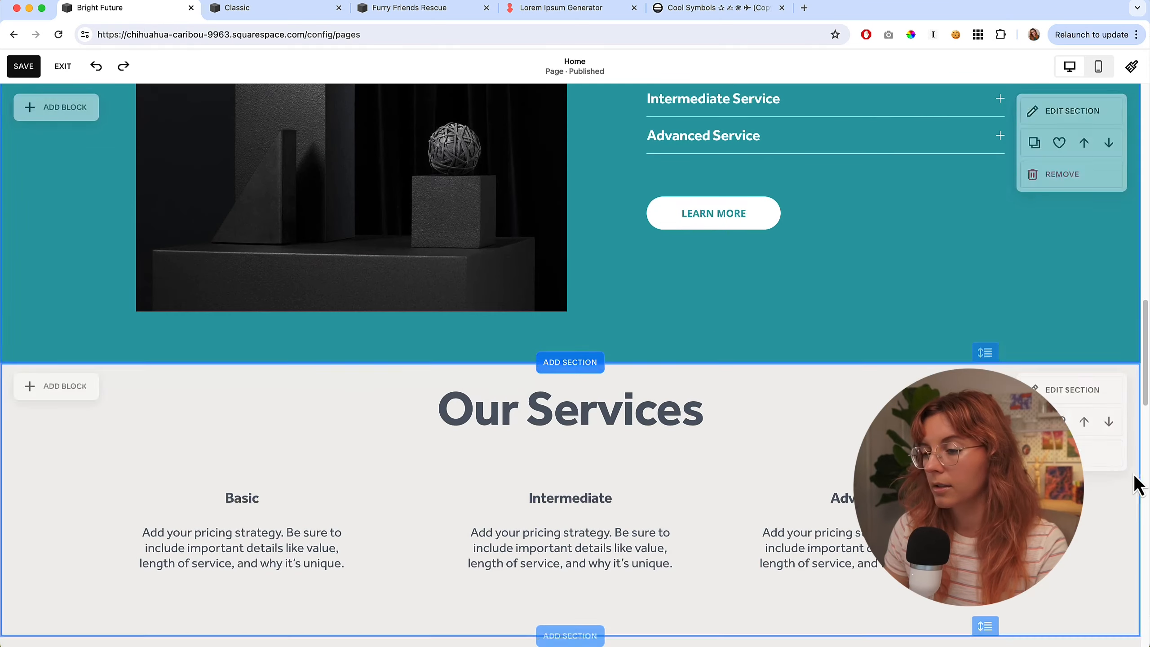
{"action": "scroll", "coordinate": [453, 381], "scroll_direction": "down", "scroll_amount": 2}
{"action": "scroll", "coordinate": [754, 363], "scroll_direction": "down", "scroll_amount": 9}
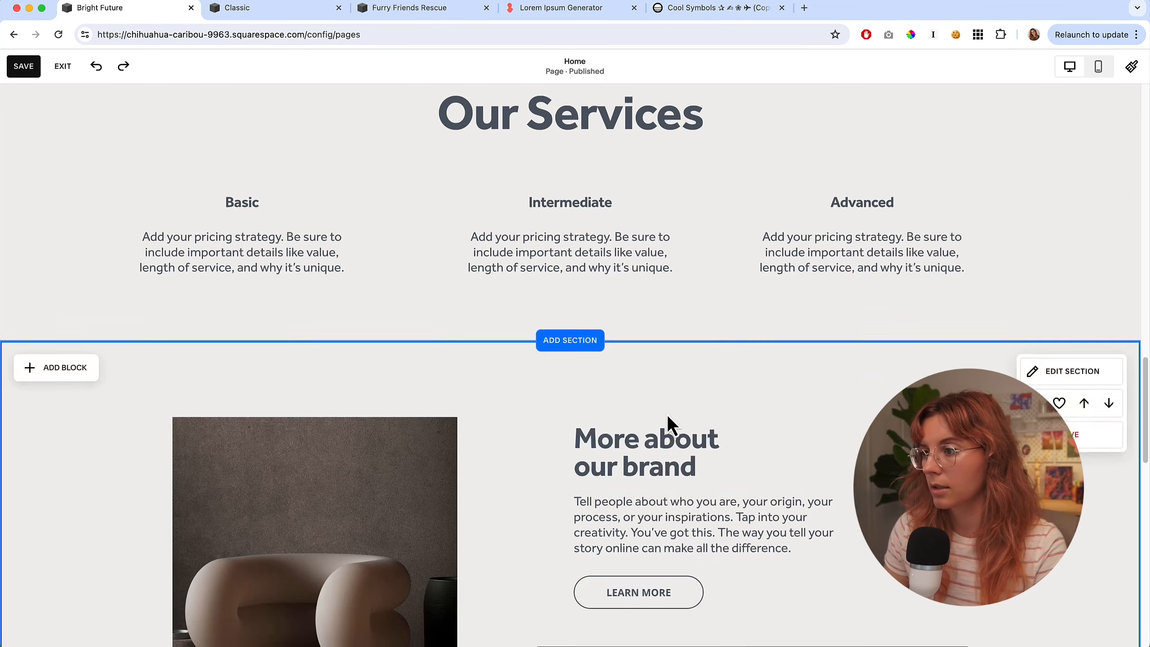
{"action": "scroll", "coordinate": [237, 304], "scroll_direction": "down", "scroll_amount": 2}
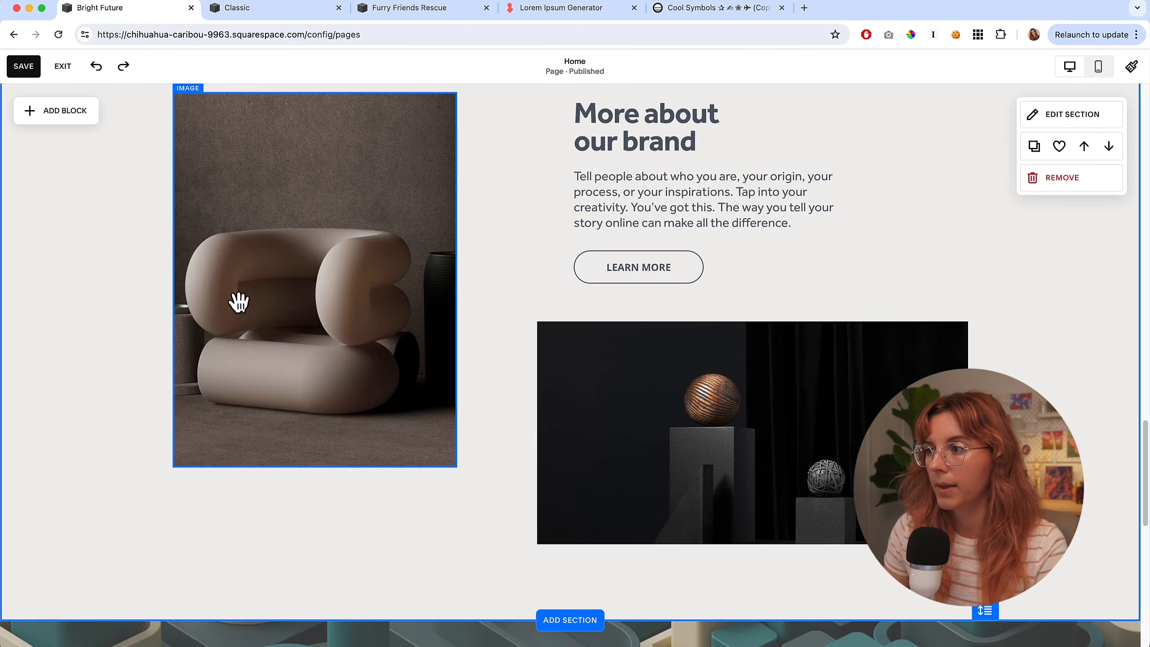
{"action": "scroll", "coordinate": [256, 403], "scroll_direction": "up", "scroll_amount": 5}
{"action": "scroll", "coordinate": [412, 467], "scroll_direction": "down", "scroll_amount": 1}
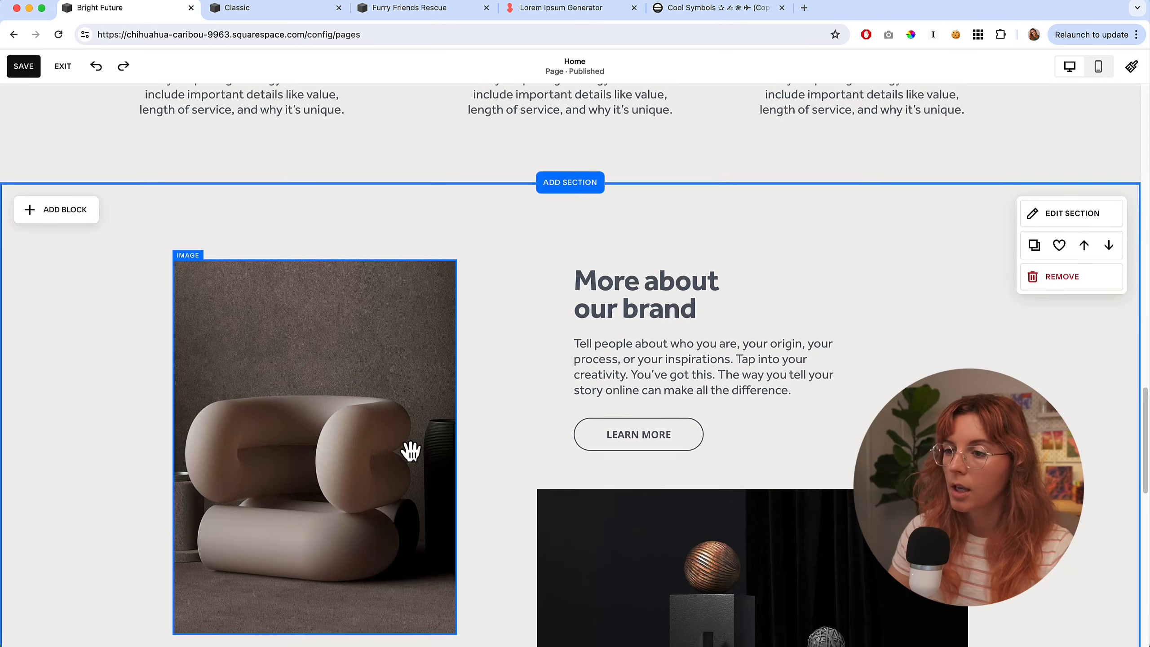
- Move the armchair image slightly down in the "More about our brand" section and select its paragraph, heading and Learn More button individually
{"action": "left_click_drag", "start_coordinate": [341, 398], "coordinate": [344, 424]}
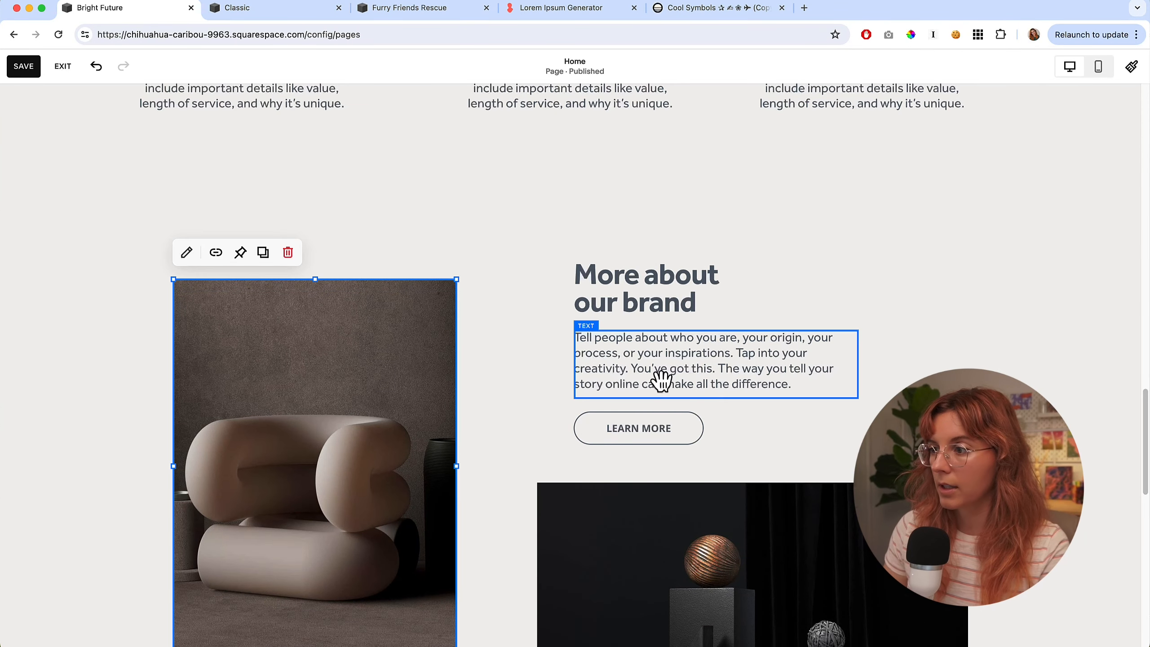
{"action": "left_click", "coordinate": [660, 381]}
{"action": "left_click", "coordinate": [634, 282]}
{"action": "left_click", "coordinate": [633, 449]}
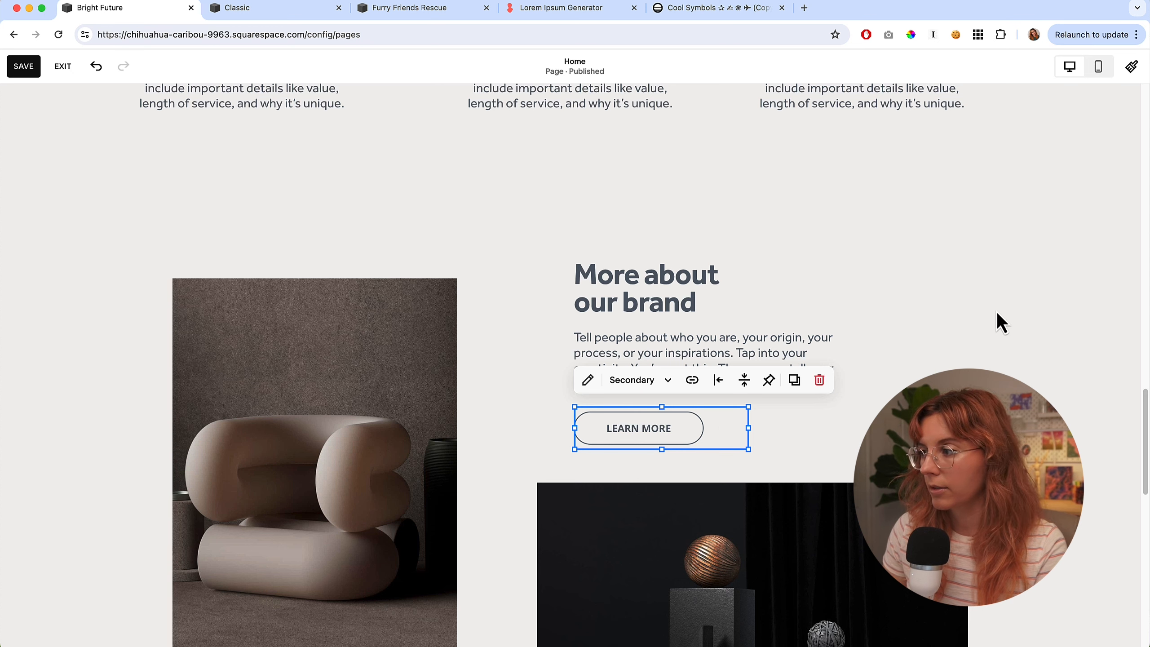
{"action": "left_click", "coordinate": [1008, 305]}
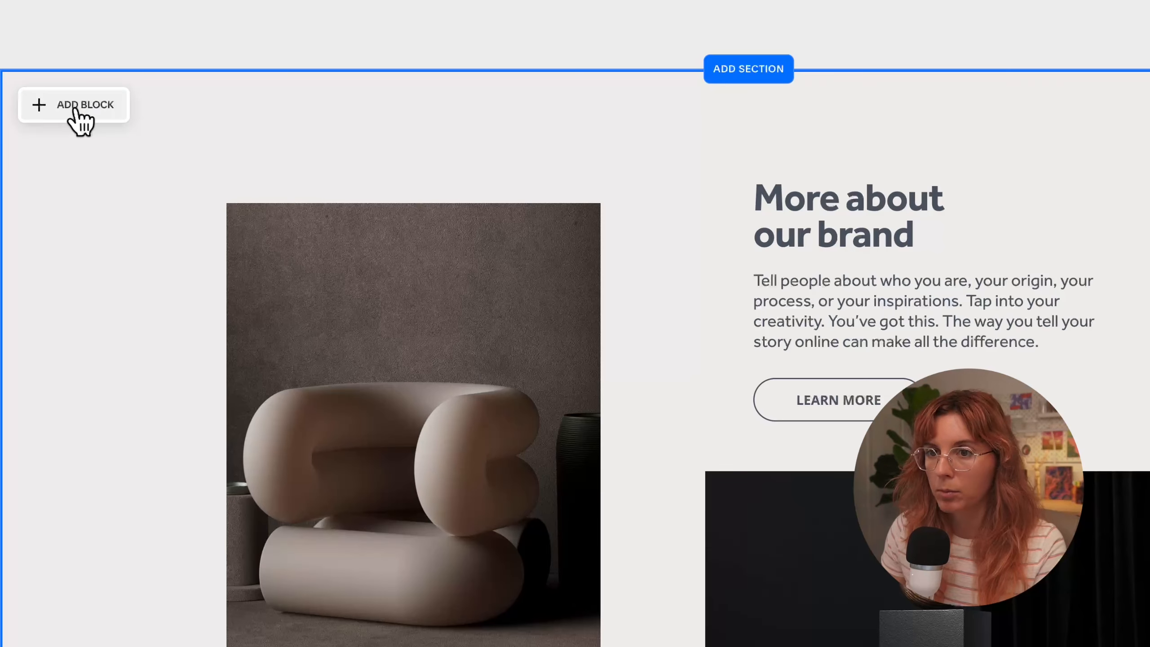
- Browse the block types available for the "More about our brand" section, from Basic through Business and Integrations
{"action": "left_click", "coordinate": [98, 119]}
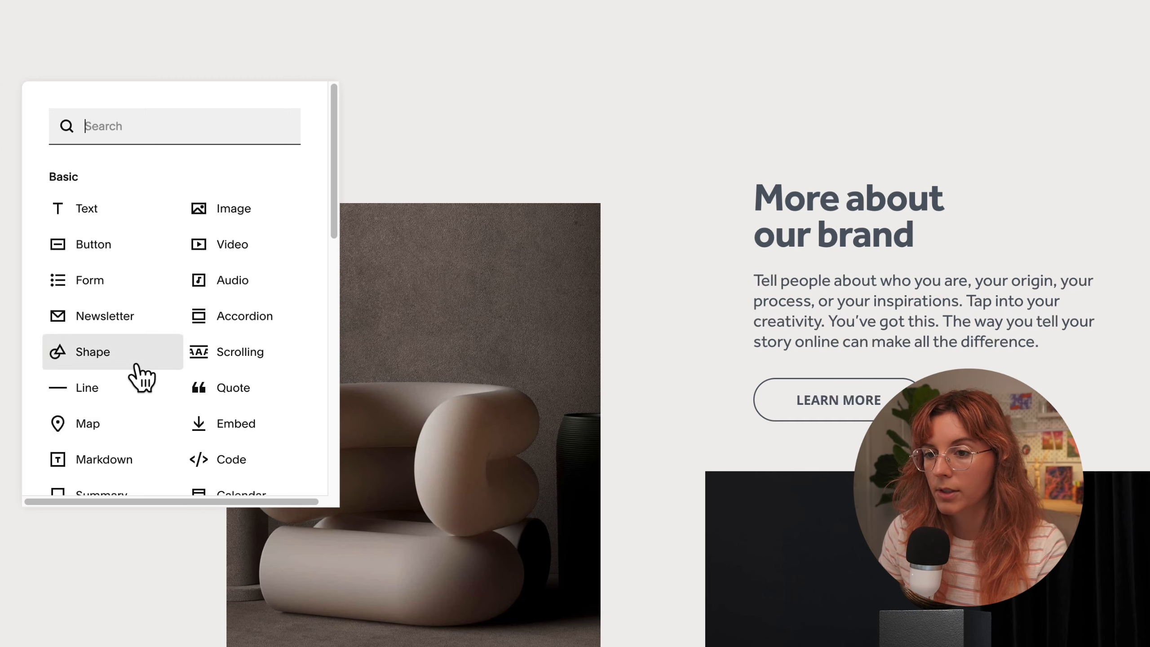
{"action": "scroll", "coordinate": [142, 370], "scroll_direction": "down", "scroll_amount": 2}
{"action": "scroll", "coordinate": [165, 385], "scroll_direction": "down", "scroll_amount": 5}
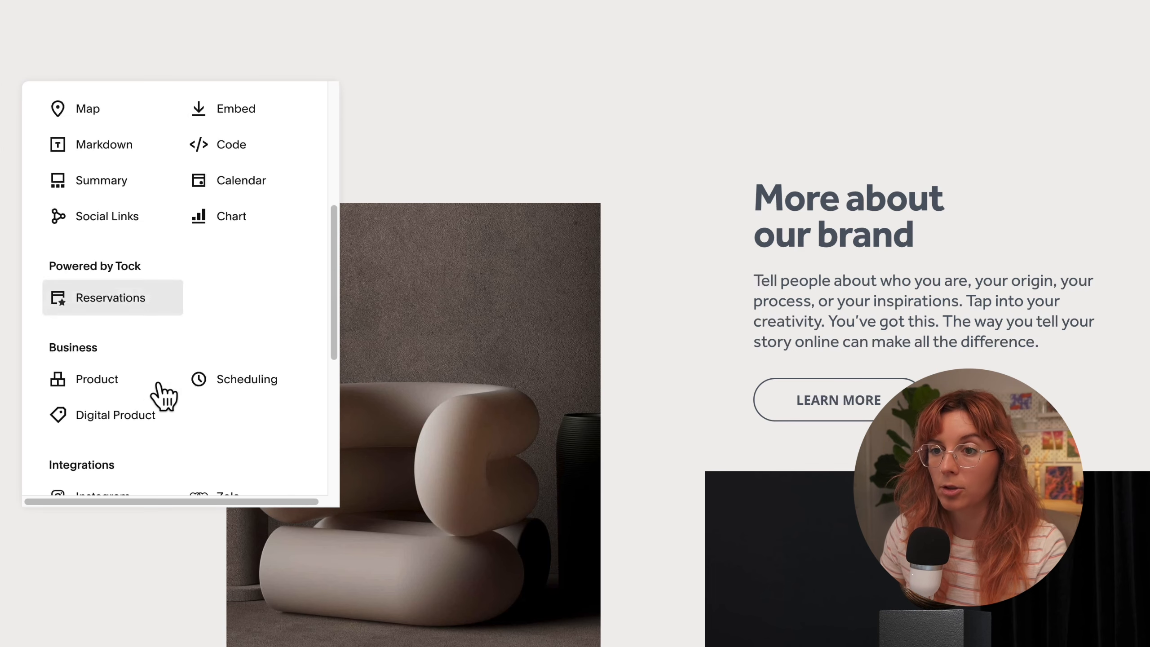
{"action": "scroll", "coordinate": [162, 392], "scroll_direction": "up", "scroll_amount": 4}
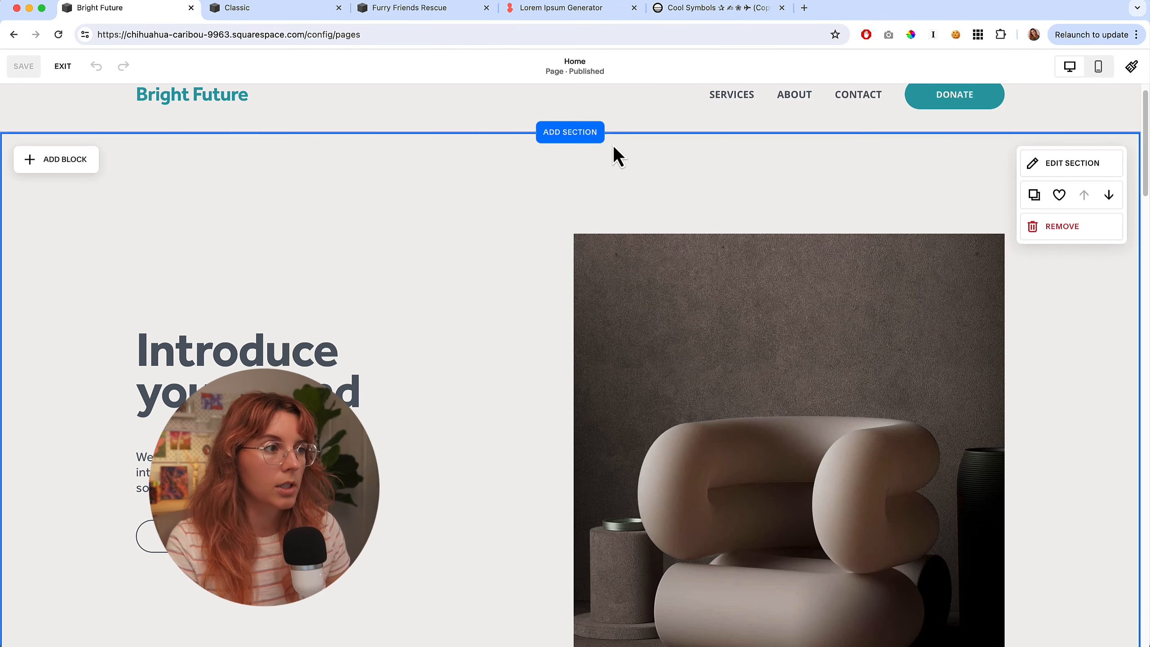
- Shorten the Home page's intro section by one grid row from its lower edge
{"action": "scroll", "coordinate": [630, 356], "scroll_direction": "down", "scroll_amount": 2}
{"action": "scroll", "coordinate": [629, 357], "scroll_direction": "down", "scroll_amount": 5}
{"action": "scroll", "coordinate": [529, 172], "scroll_direction": "down", "scroll_amount": 3}
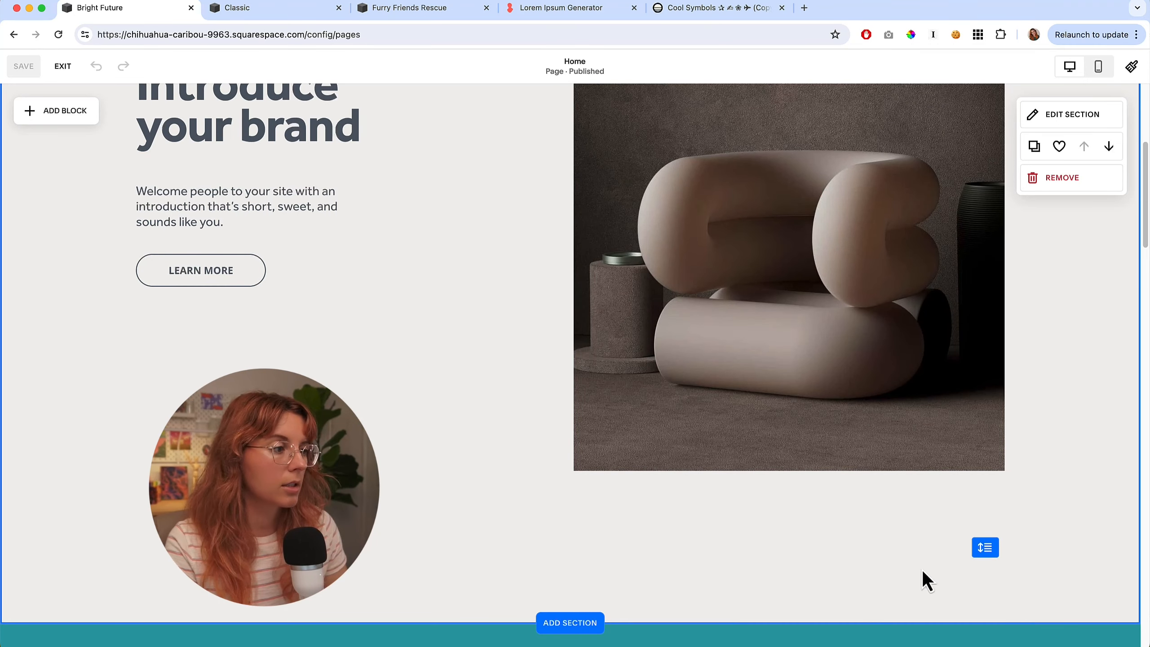
{"action": "left_click_drag", "start_coordinate": [985, 548], "coordinate": [984, 521]}
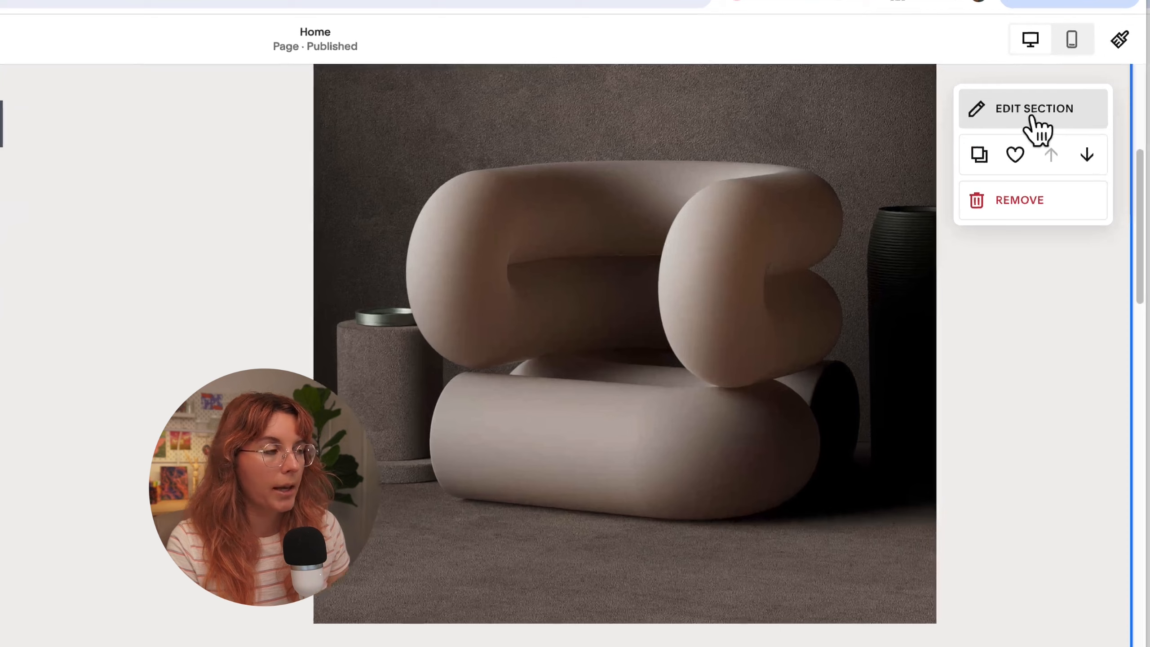
- Edit the intro section's format and set its grid row count to 22
{"action": "left_click", "coordinate": [1073, 121]}
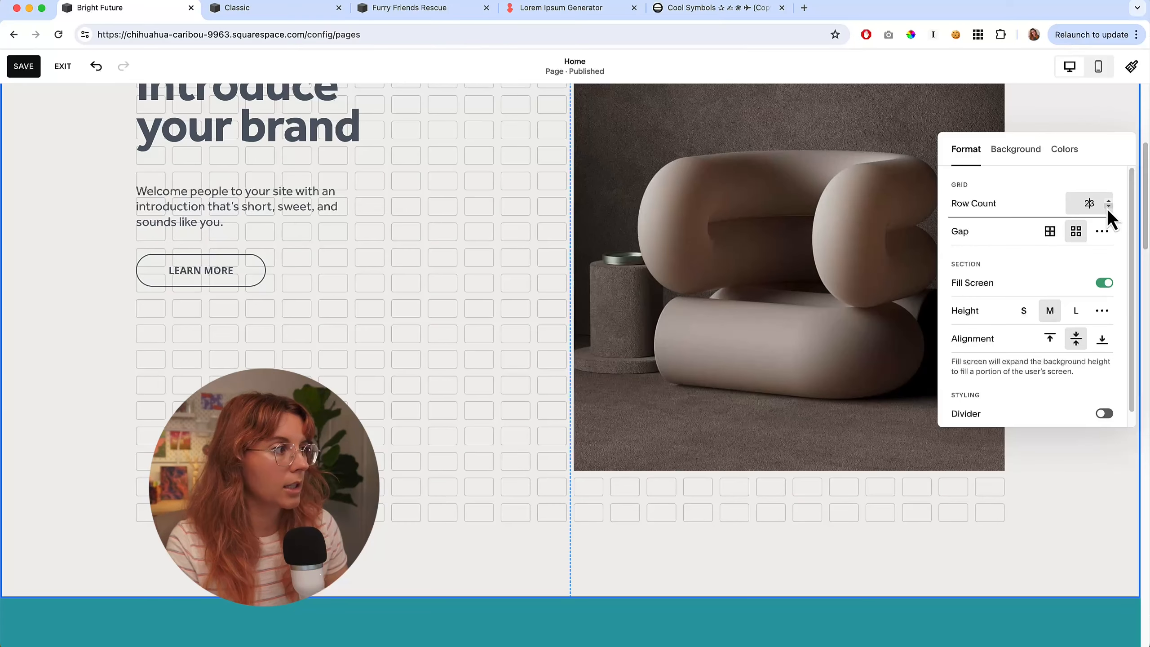
{"action": "left_click", "coordinate": [1087, 241]}
{"action": "left_click", "coordinate": [1087, 242]}
{"action": "left_click", "coordinate": [1087, 234]}
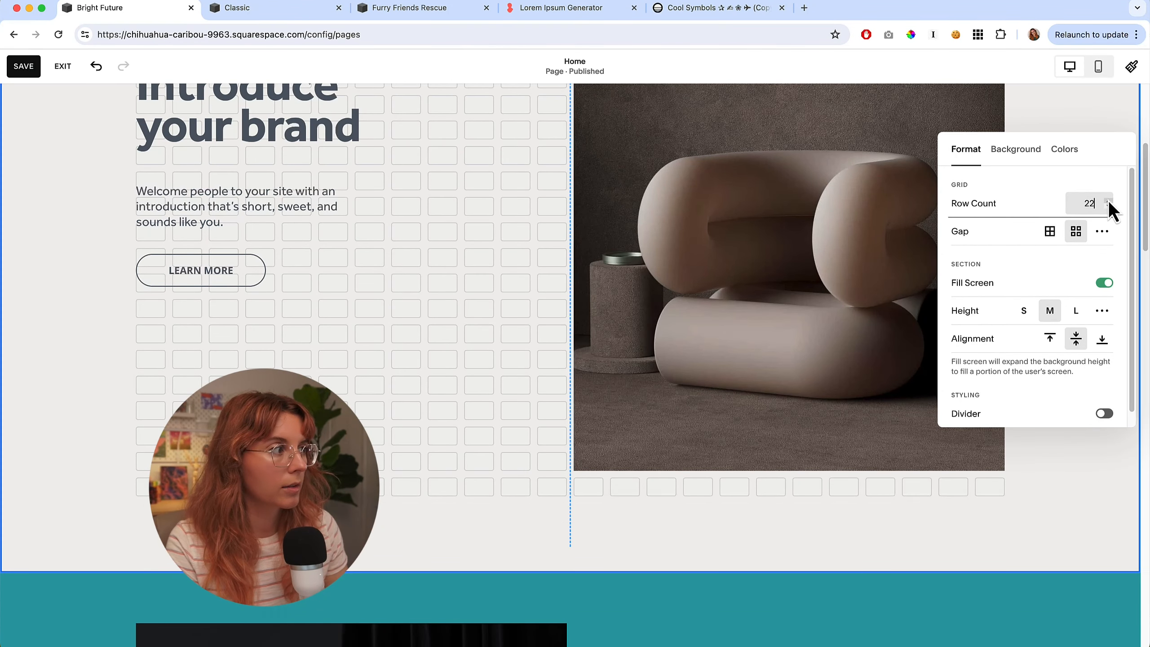
{"action": "left_click", "coordinate": [462, 269]}
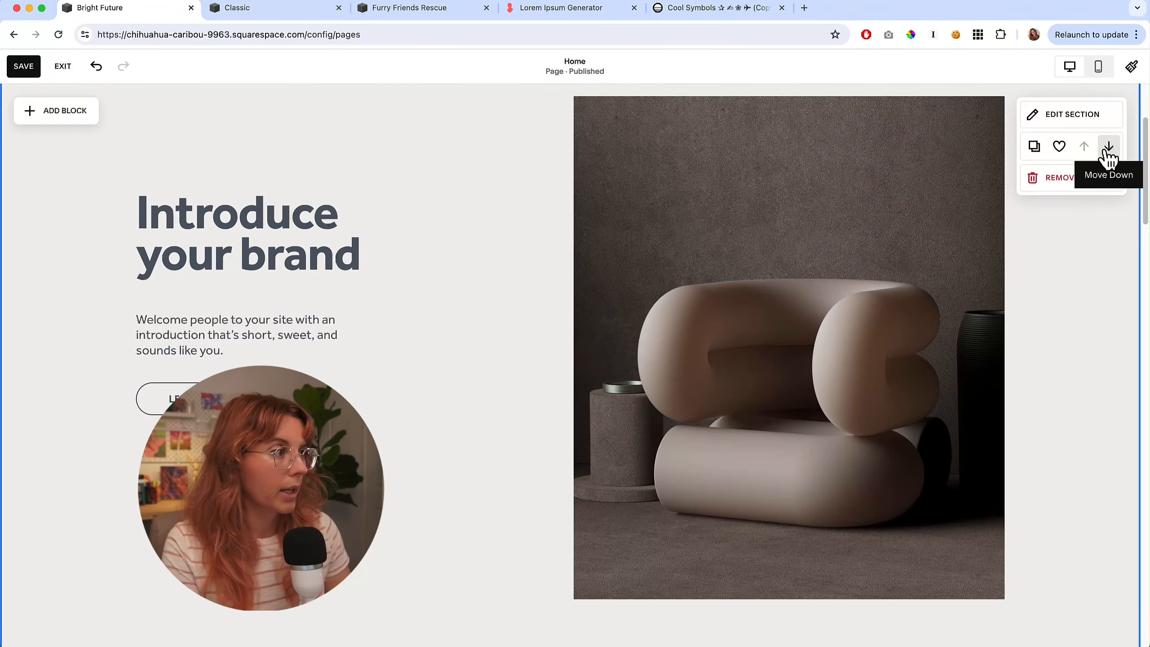
- Move the intro section below the teal Our Services section, check the new order, and move it back up
{"action": "left_click", "coordinate": [1104, 141]}
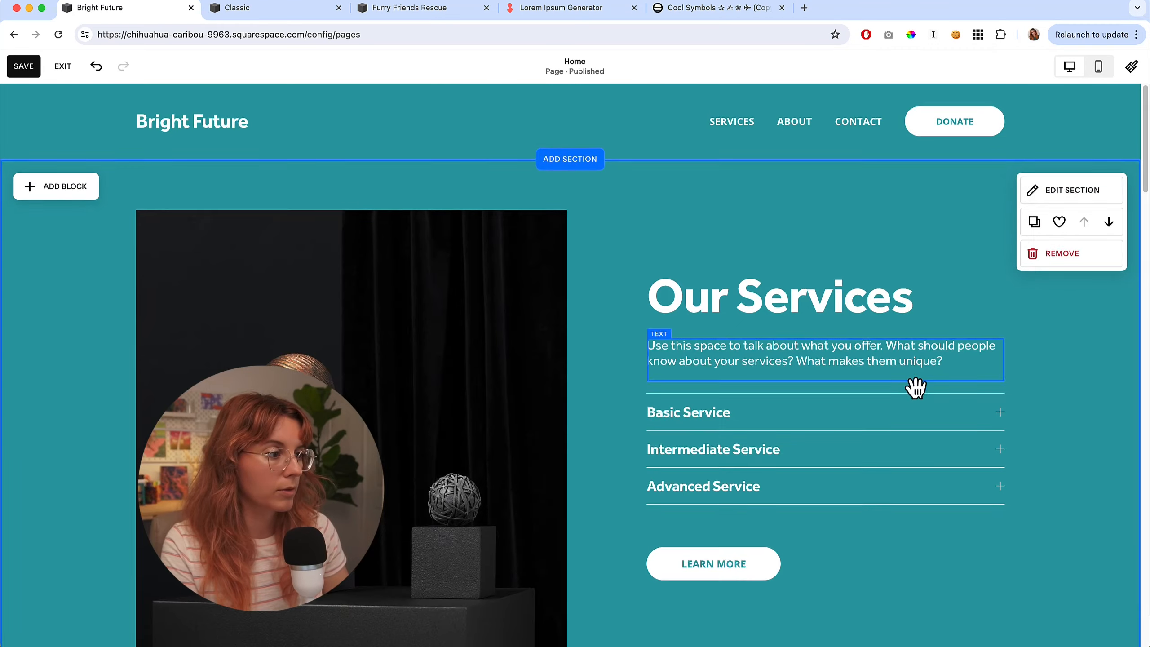
{"action": "scroll", "coordinate": [914, 387], "scroll_direction": "down", "scroll_amount": 10}
{"action": "scroll", "coordinate": [655, 311], "scroll_direction": "up", "scroll_amount": 10}
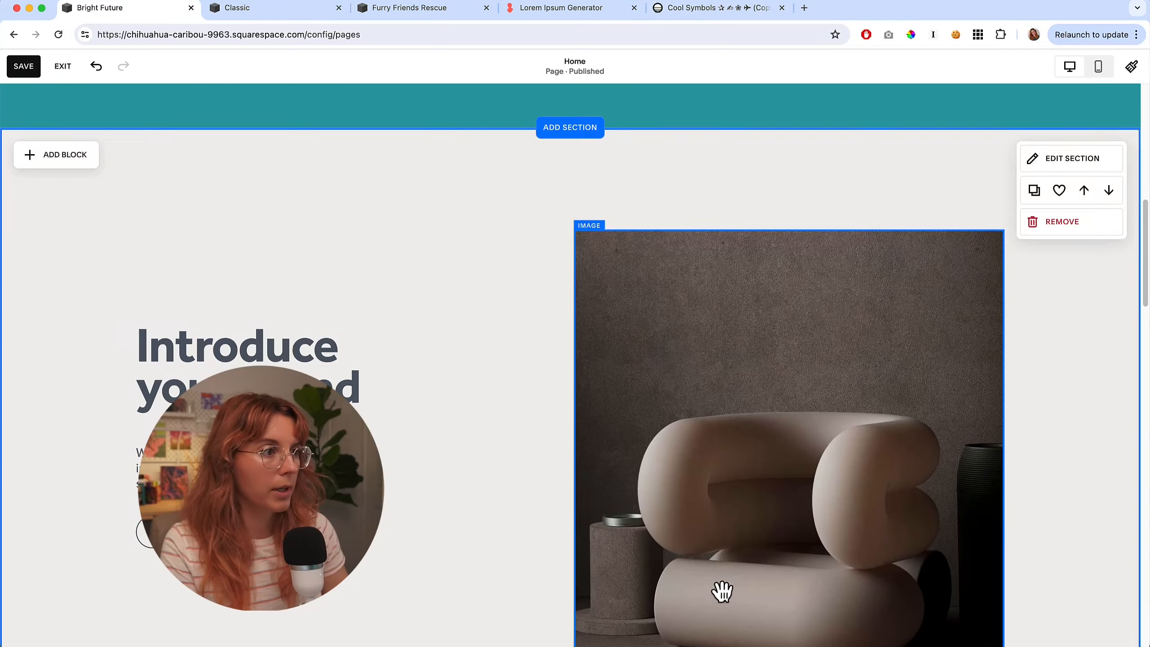
{"action": "scroll", "coordinate": [584, 488], "scroll_direction": "down", "scroll_amount": 6}
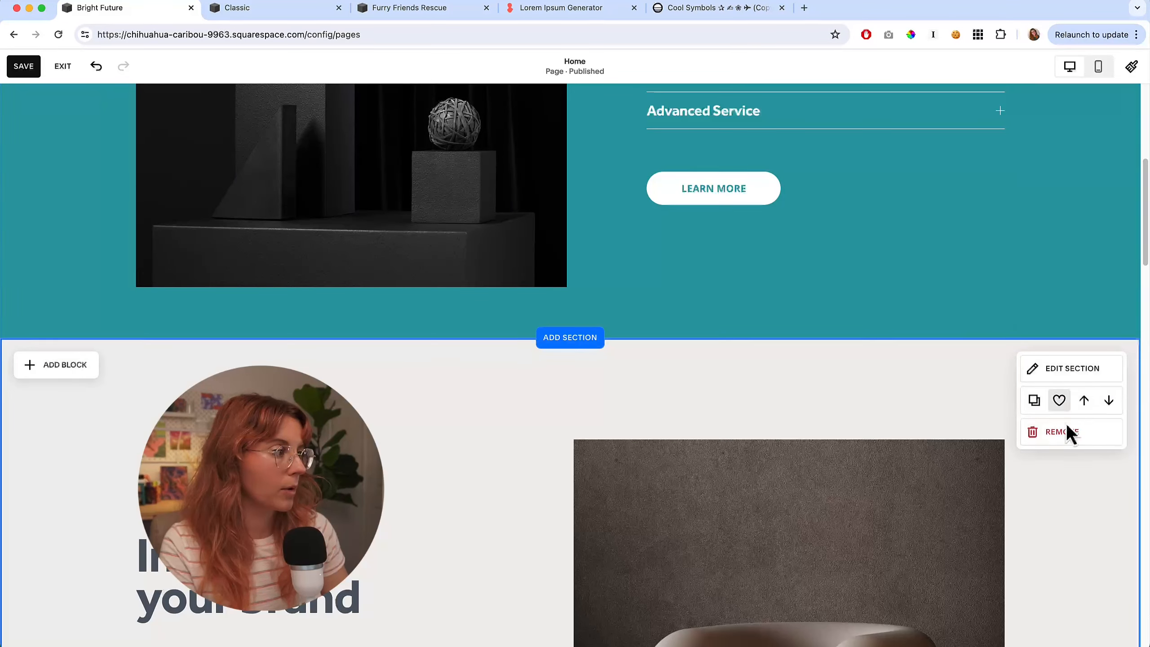
{"action": "left_click", "coordinate": [1095, 405]}
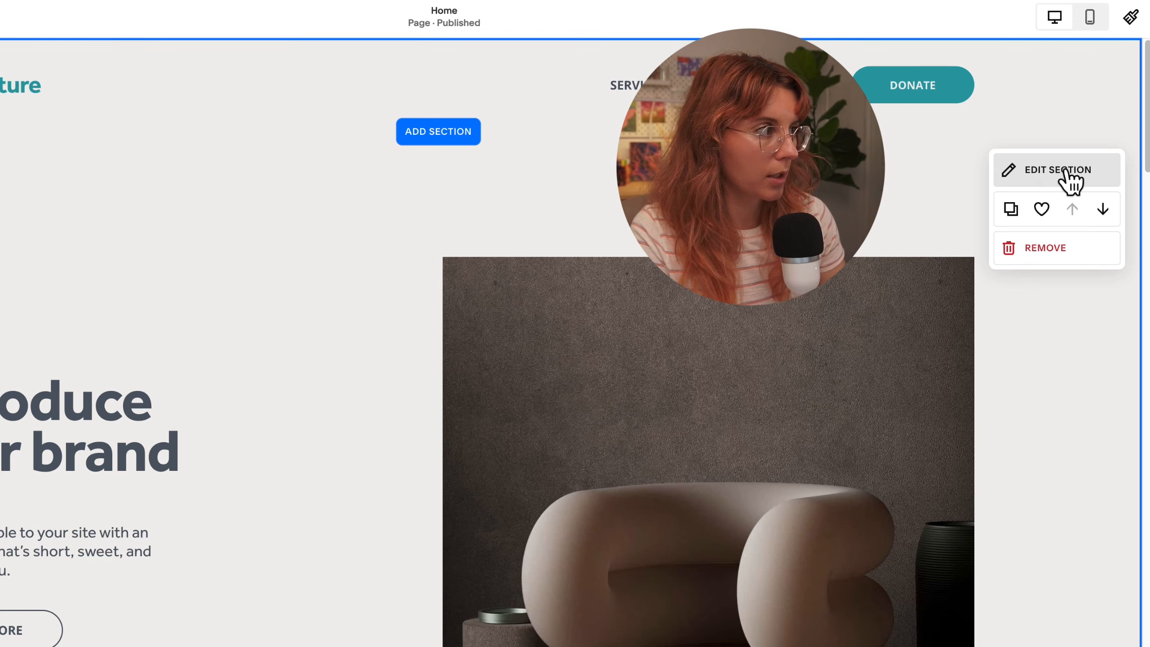
- Open the intro section's format settings and set the grid gap to the spaced-cells option
{"action": "left_click", "coordinate": [1067, 171]}
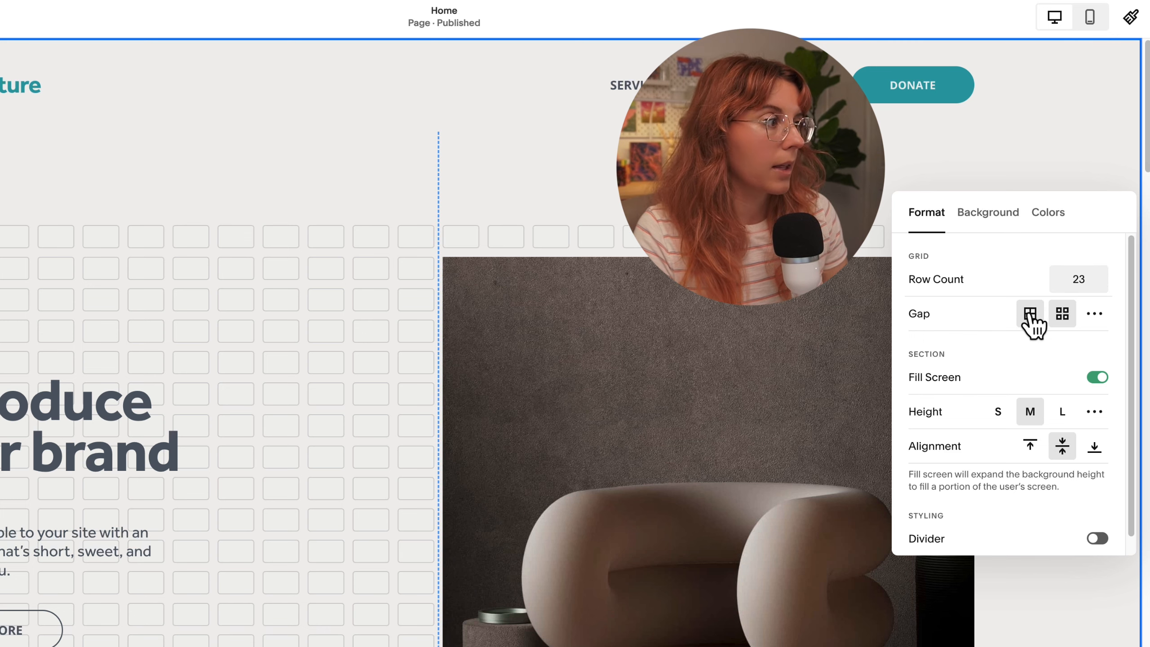
{"action": "left_click", "coordinate": [1062, 314]}
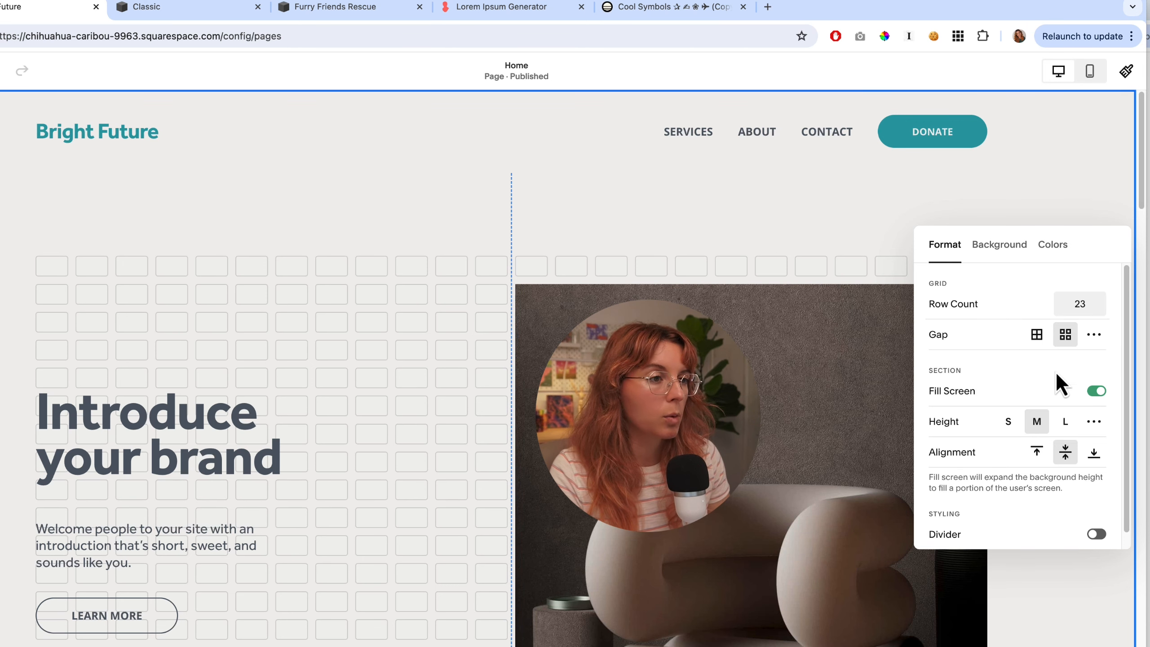
- Try the gapless and custom grid gap options on the intro section, with a horizontal gap of 13, and return to the spaced-cells option
{"action": "left_click", "coordinate": [1034, 337]}
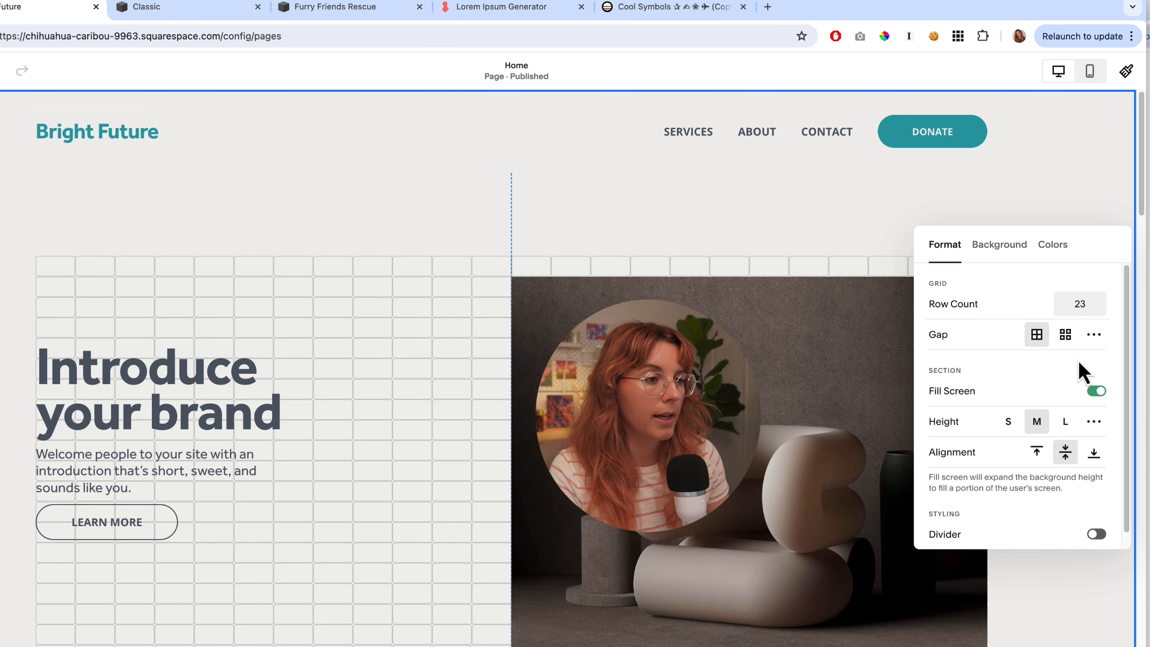
{"action": "left_click", "coordinate": [1064, 338]}
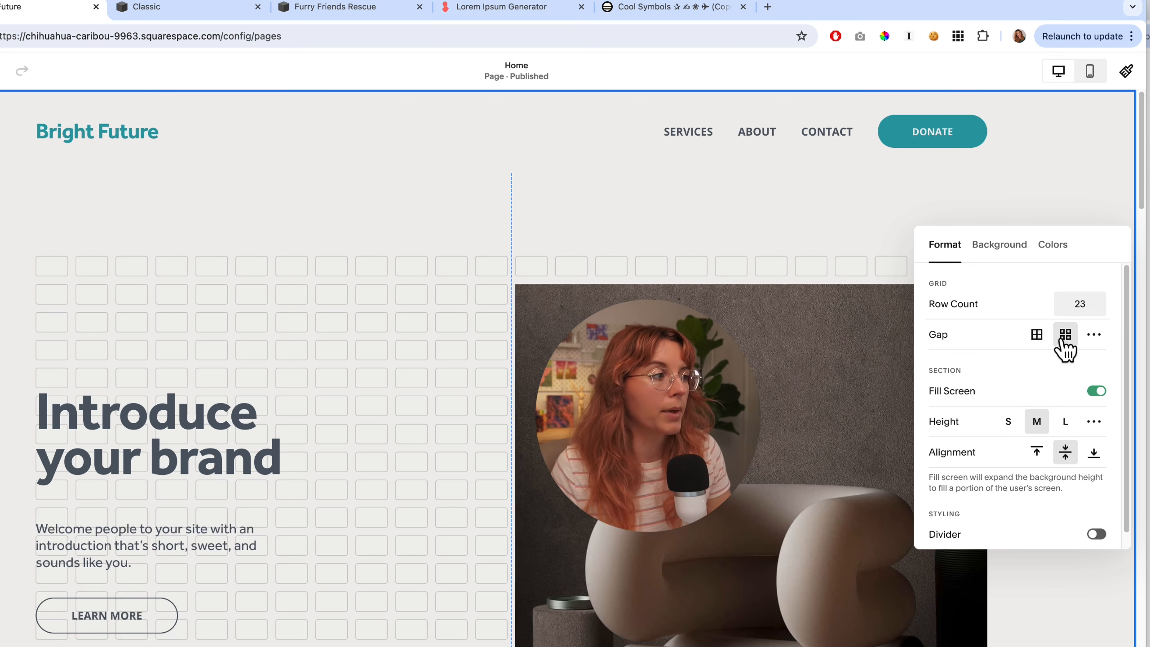
{"action": "left_click", "coordinate": [1095, 337]}
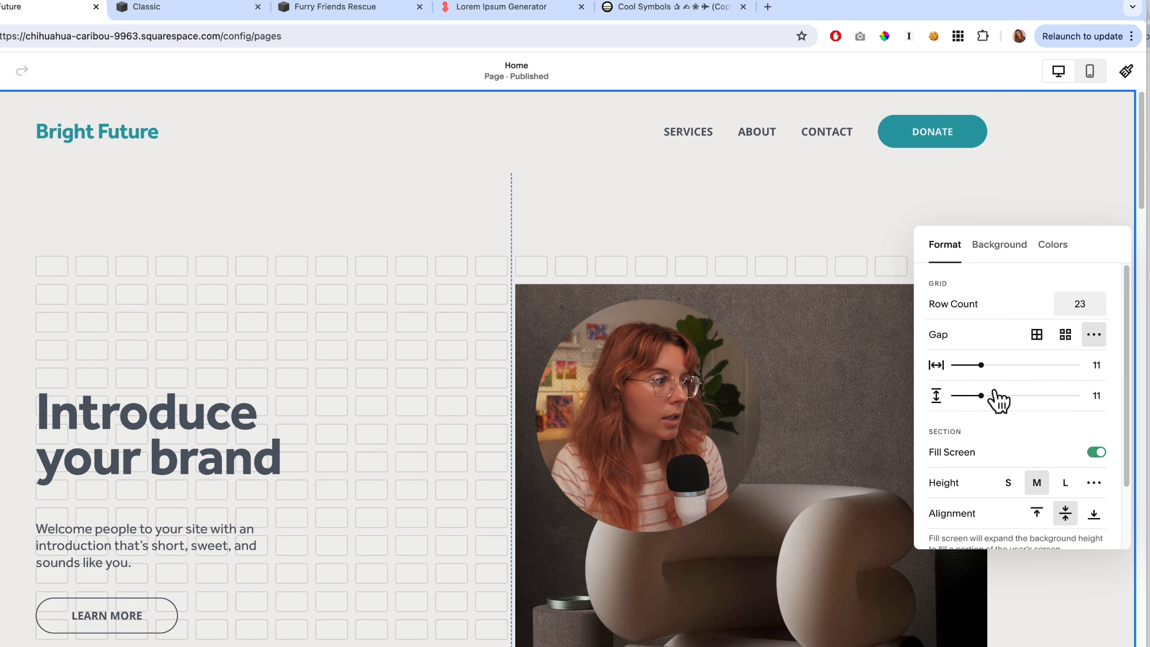
{"action": "left_click_drag", "start_coordinate": [982, 365], "coordinate": [981, 396]}
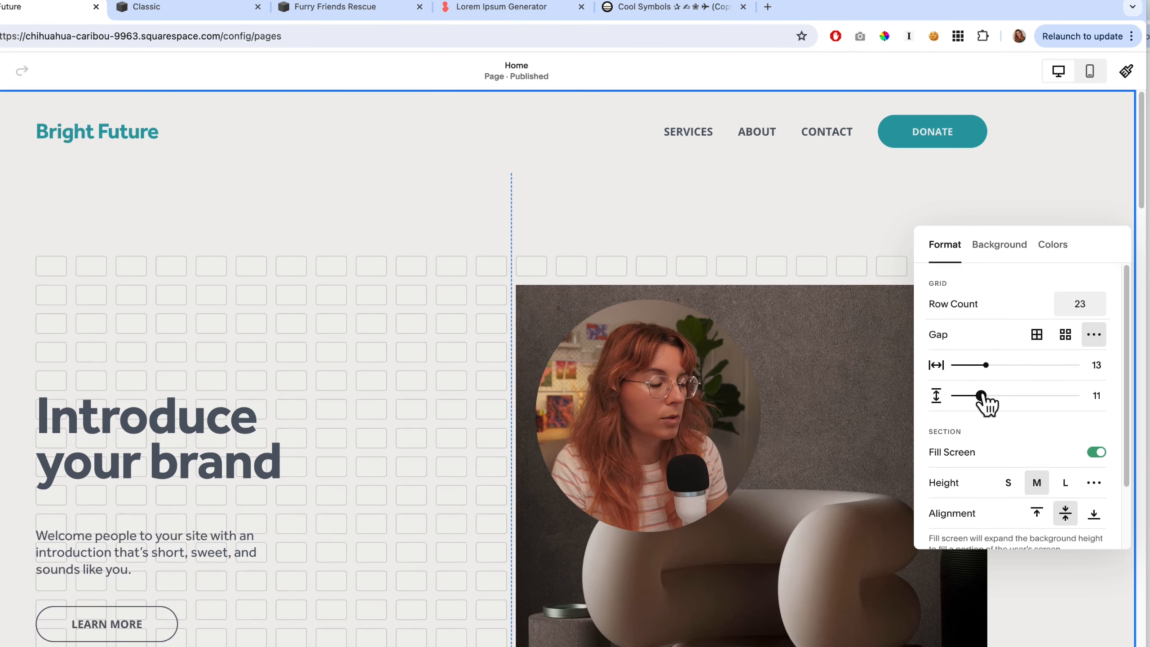
{"action": "left_click", "coordinate": [1065, 337]}
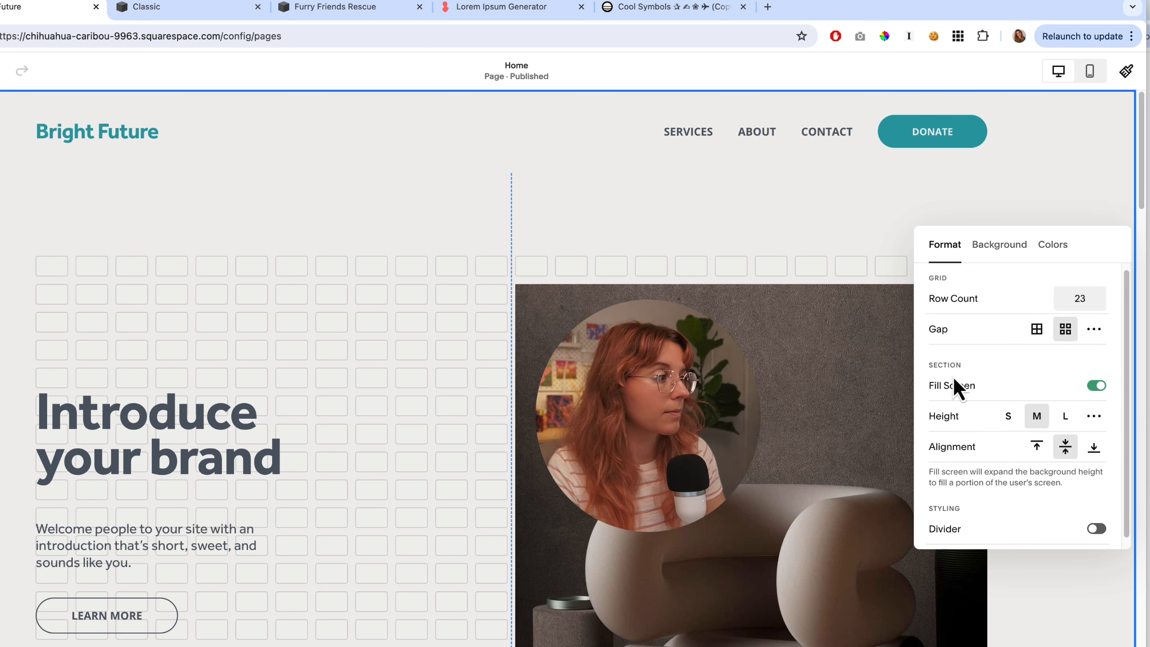
- Try the S fill-screen height on the intro section and check the spacing around its grid
{"action": "scroll", "coordinate": [953, 376], "scroll_direction": "down", "scroll_amount": 1}
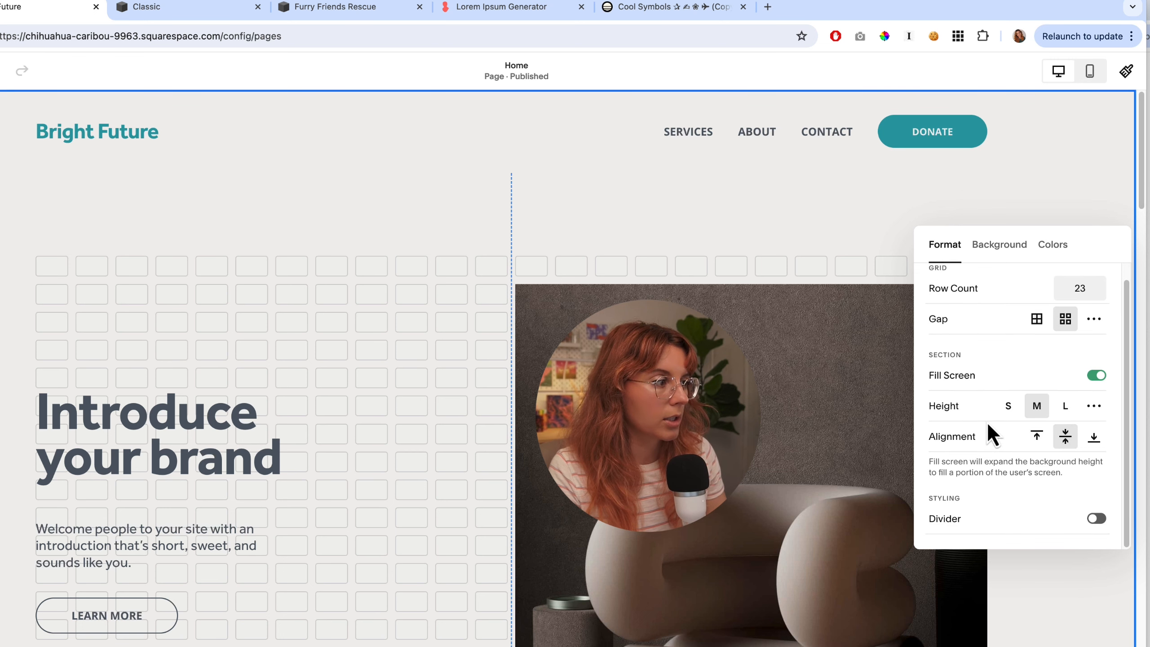
{"action": "left_click", "coordinate": [1008, 406]}
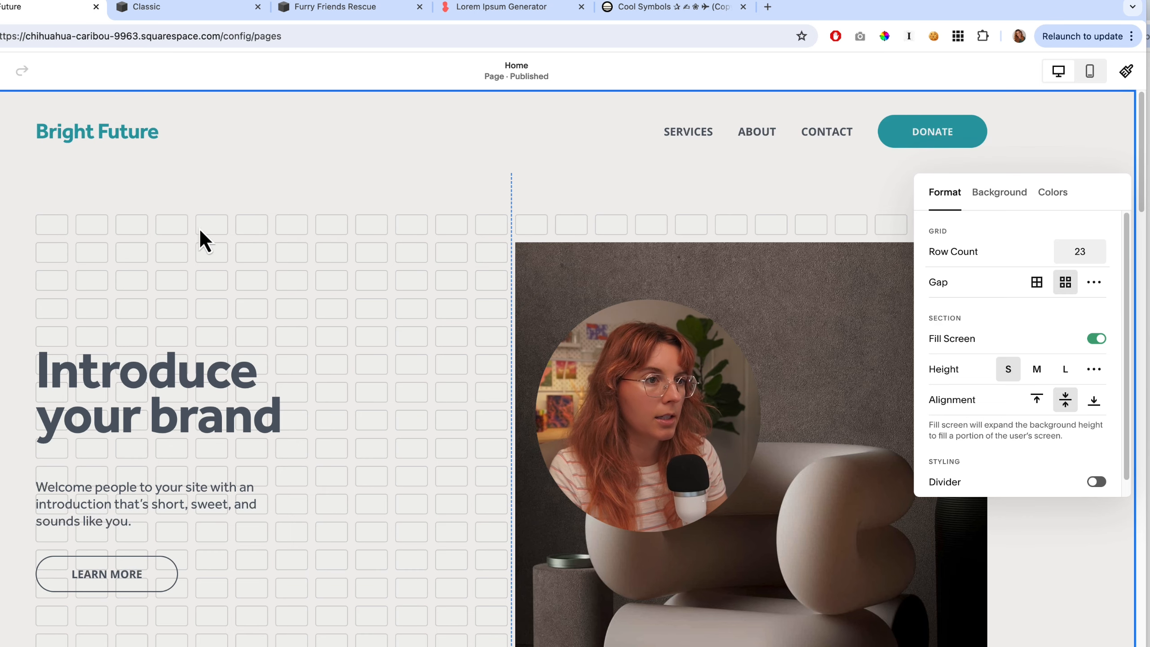
{"action": "scroll", "coordinate": [242, 323], "scroll_direction": "down", "scroll_amount": 5}
{"action": "scroll", "coordinate": [326, 594], "scroll_direction": "up", "scroll_amount": 1}
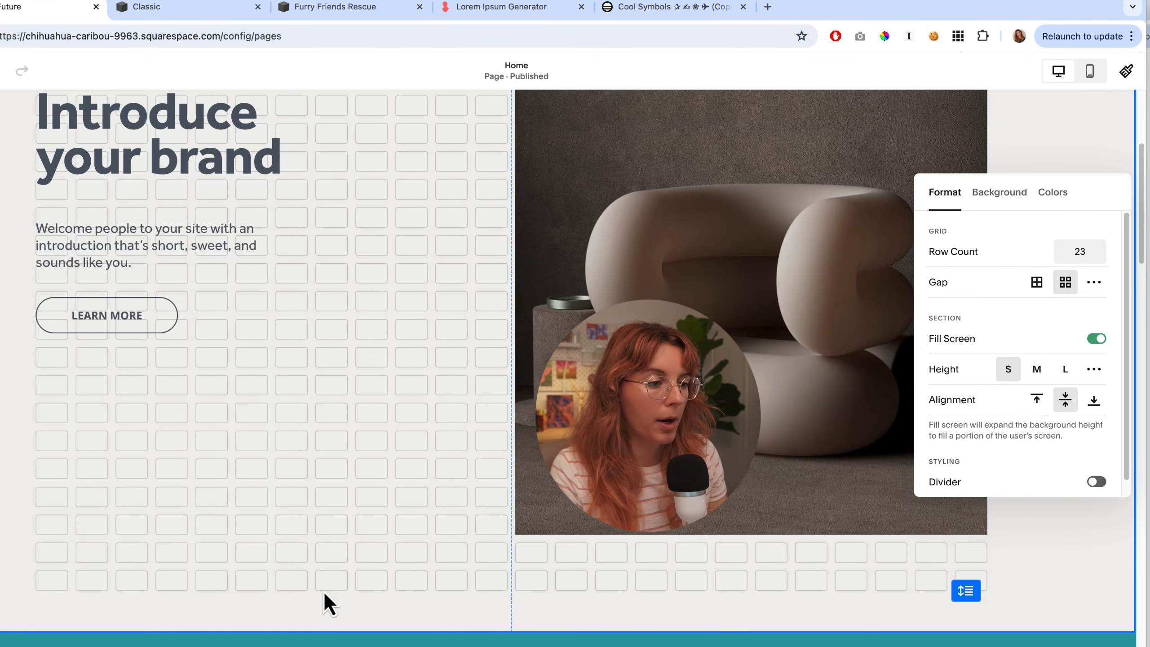
{"action": "scroll", "coordinate": [234, 601], "scroll_direction": "down", "scroll_amount": 1}
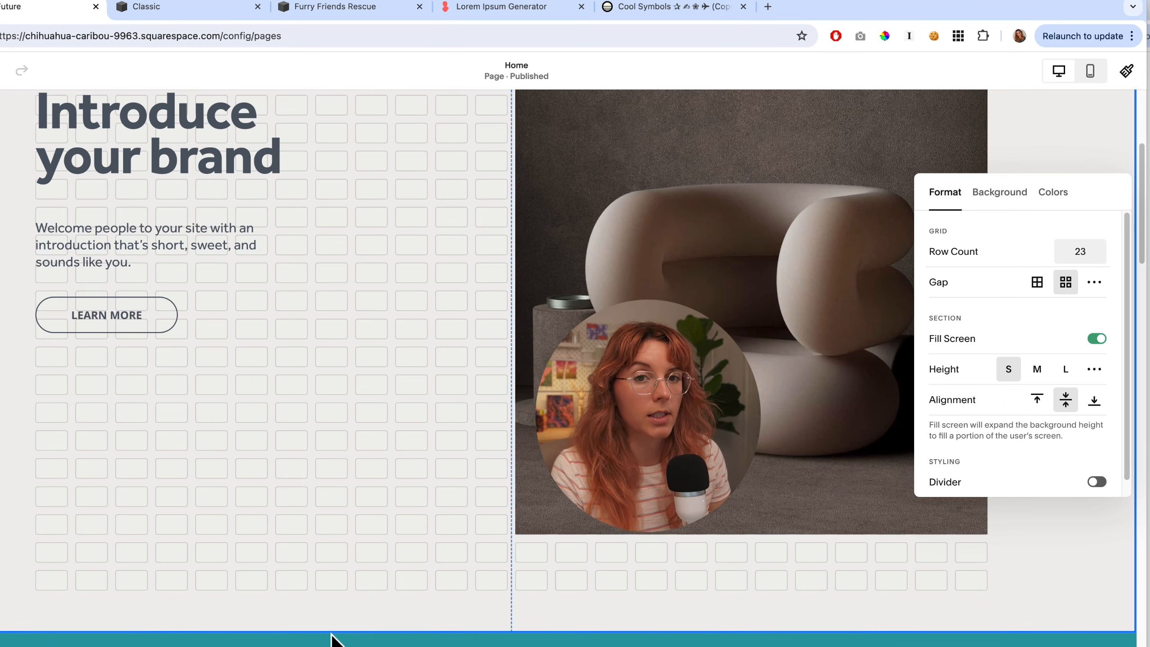
- Compare the M, L and custom fill-screen heights on the intro section, and return the height to M
{"action": "left_click", "coordinate": [1038, 369]}
{"action": "scroll", "coordinate": [555, 524], "scroll_direction": "down", "scroll_amount": 3}
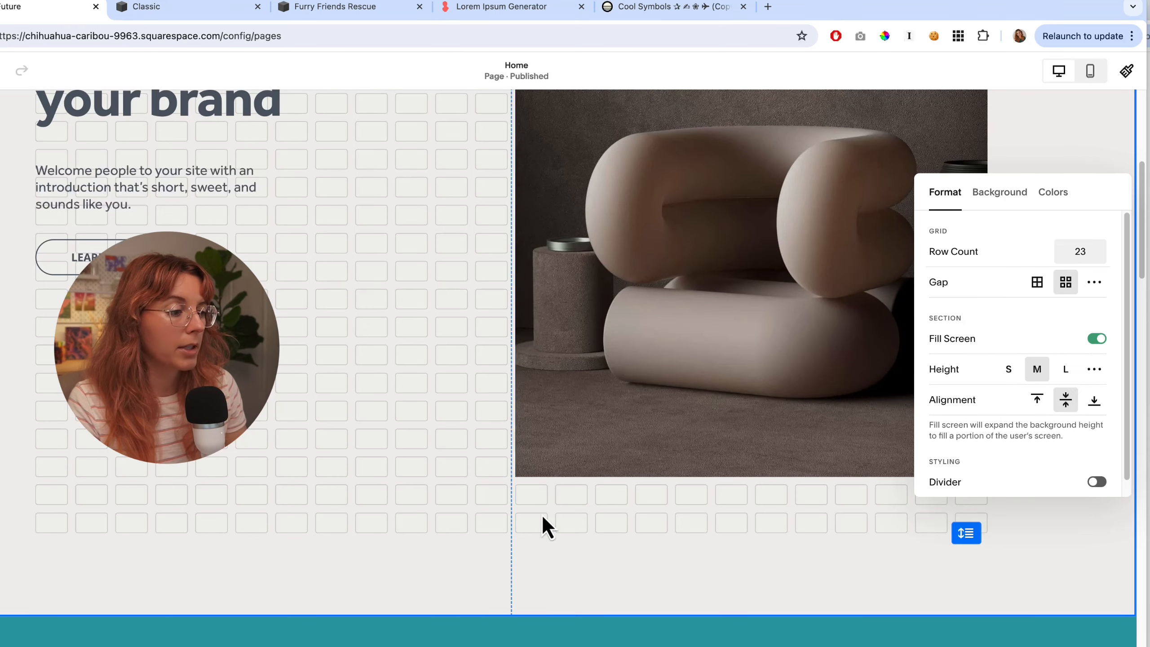
{"action": "left_click", "coordinate": [1066, 370]}
{"action": "left_click", "coordinate": [1037, 370]}
{"action": "left_click", "coordinate": [1013, 370]}
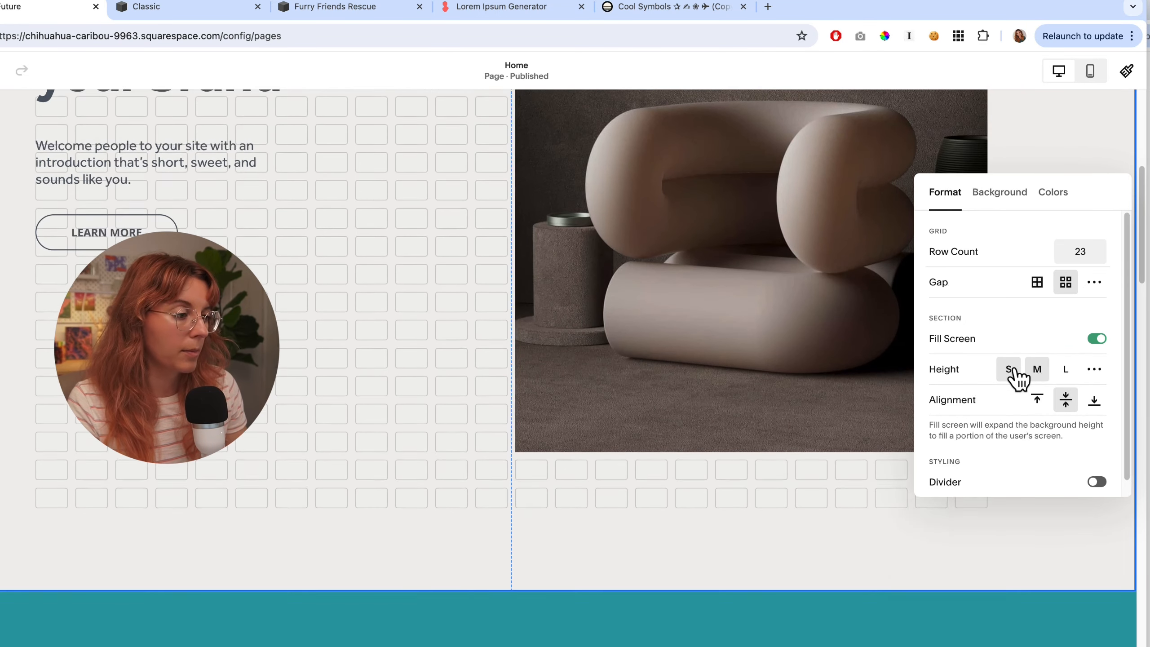
{"action": "left_click", "coordinate": [1095, 370]}
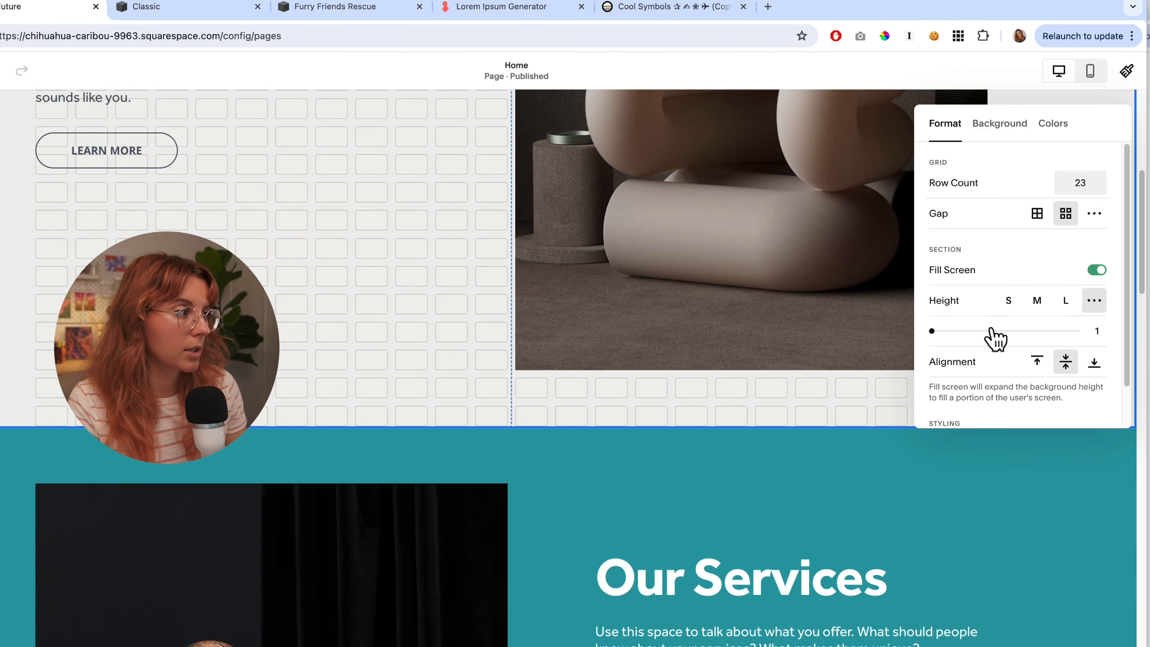
{"action": "left_click", "coordinate": [1037, 303]}
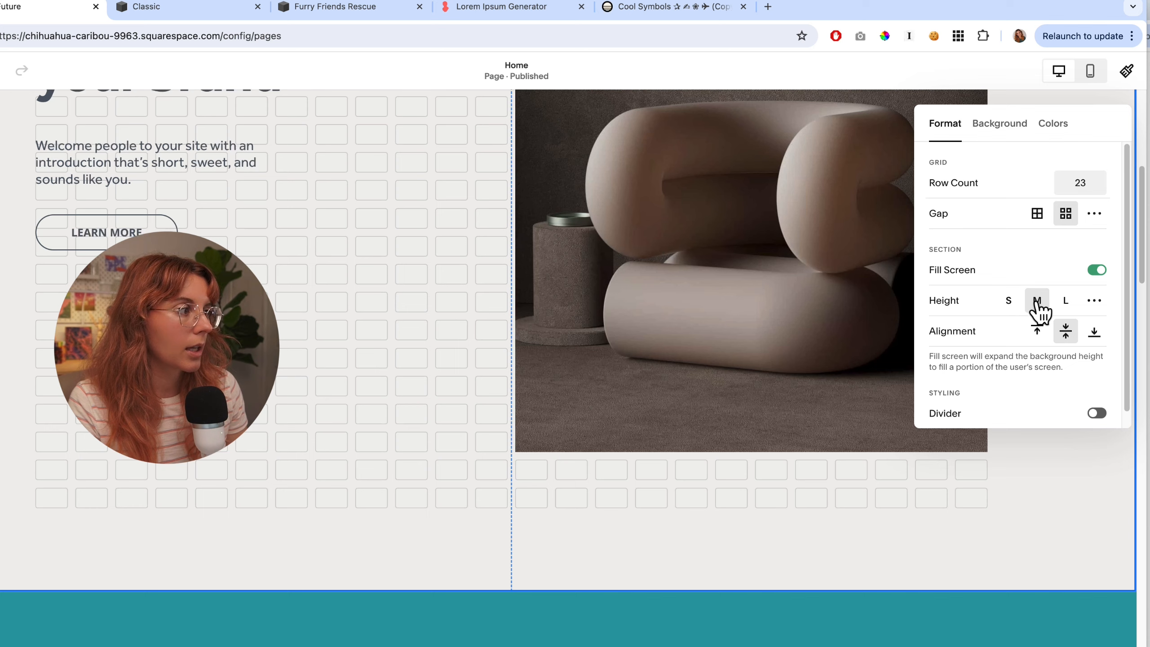
- Turn off Fill Screen for the intro section and leave its format settings
{"action": "left_click", "coordinate": [1096, 271]}
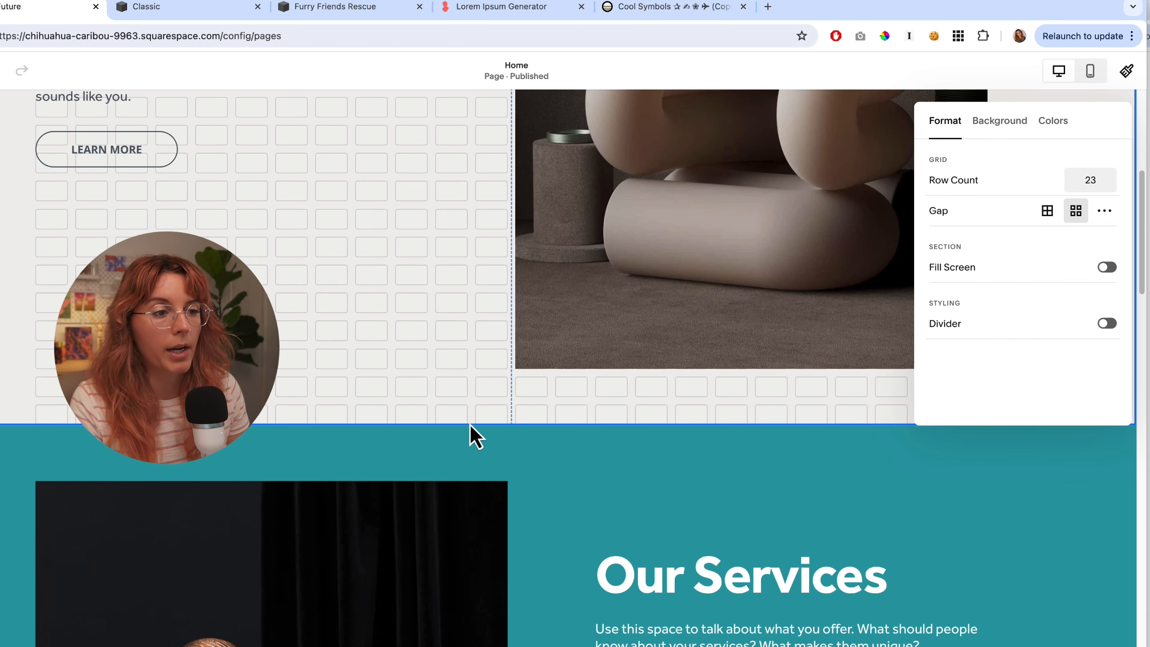
{"action": "scroll", "coordinate": [354, 392], "scroll_direction": "up", "scroll_amount": 5}
{"action": "left_click", "coordinate": [227, 268]}
- Move the armchair image down to the intro section's lower edge and back up again
{"action": "scroll", "coordinate": [302, 424], "scroll_direction": "down", "scroll_amount": 3}
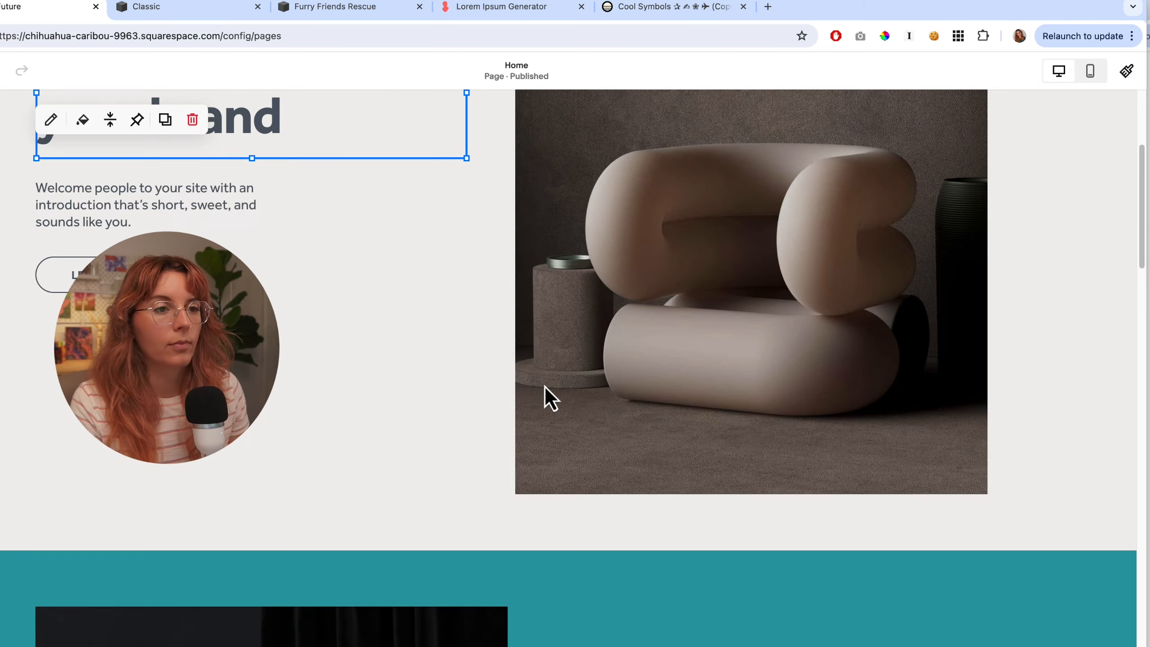
{"action": "left_click_drag", "start_coordinate": [594, 388], "coordinate": [607, 457]}
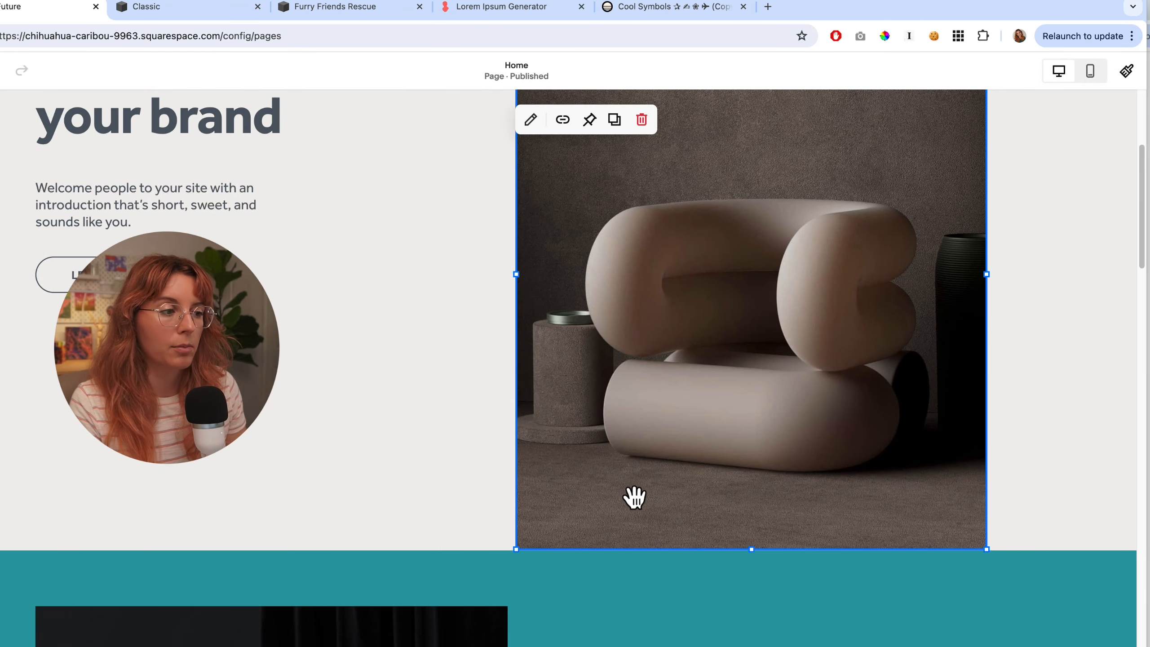
{"action": "left_click_drag", "start_coordinate": [770, 448], "coordinate": [761, 359]}
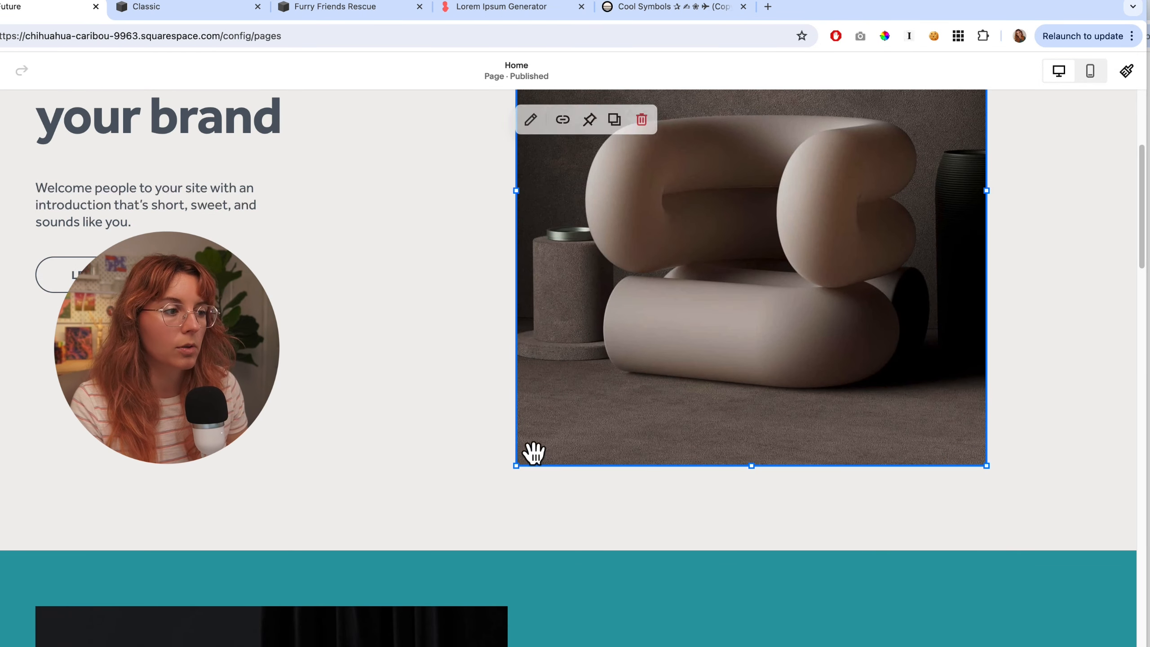
{"action": "scroll", "coordinate": [286, 464], "scroll_direction": "up", "scroll_amount": 5}
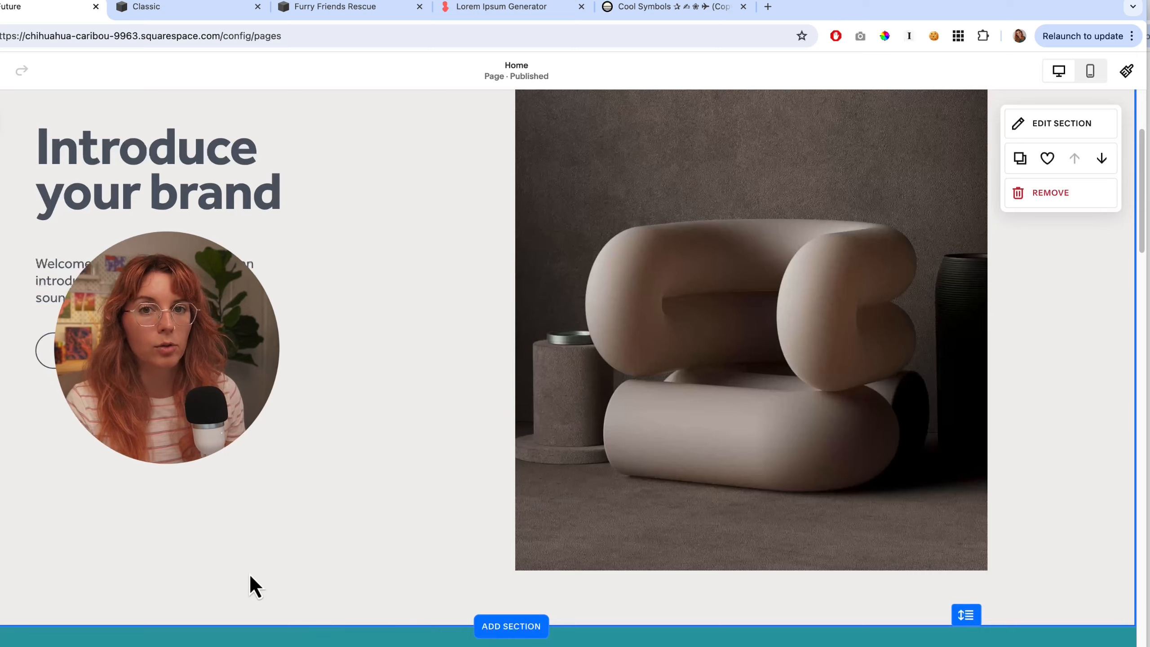
{"action": "scroll", "coordinate": [231, 598], "scroll_direction": "up", "scroll_amount": 4}
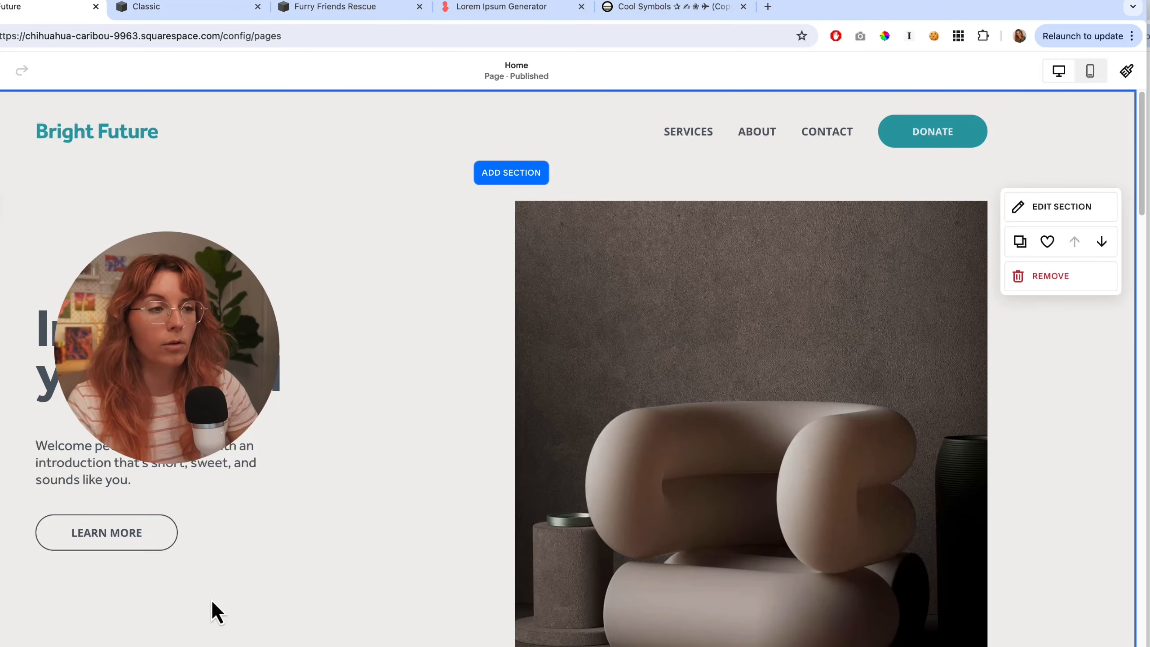
- Move the intro section's heading, text, button and image down together by one grid row
{"action": "left_click", "coordinate": [682, 283]}
{"action": "mouse_move", "coordinate": [705, 267]}
{"action": "left_mouse_down"}
{"action": "mouse_move", "coordinate": [703, 319]}
{"action": "mouse_move", "coordinate": [697, 297]}
{"action": "mouse_move", "coordinate": [721, 277]}
{"action": "left_mouse_up"}
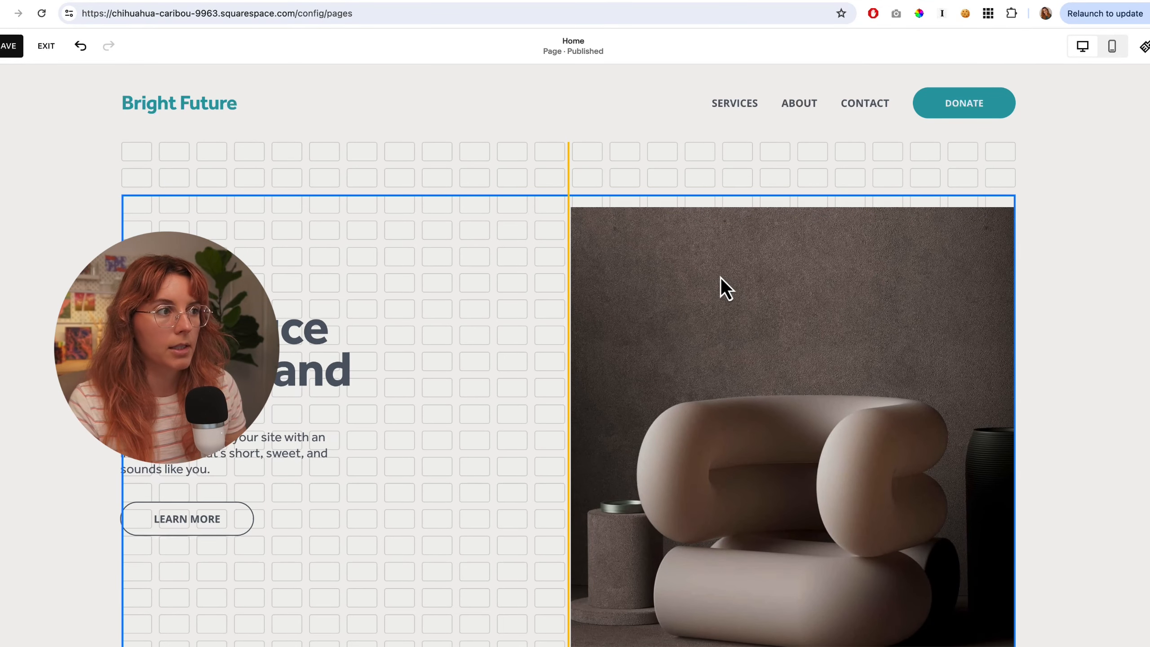
{"action": "left_click", "coordinate": [424, 273]}
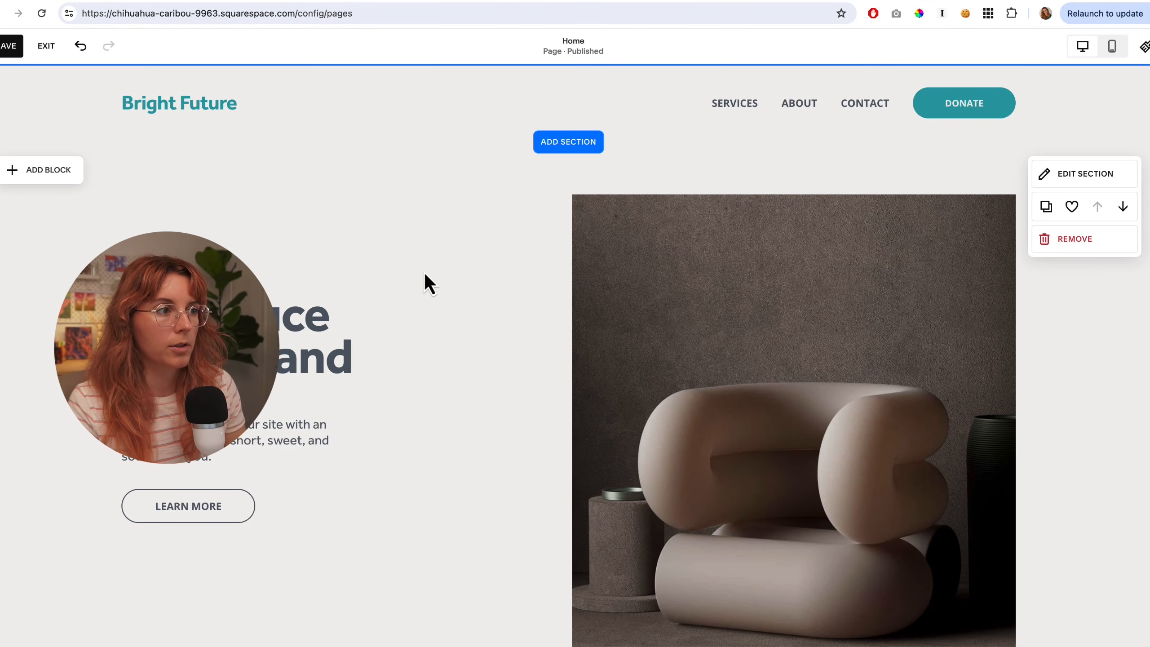
- Edit the intro section's format, turn on its Divider, and check the curved edge above Our Services
{"action": "scroll", "coordinate": [425, 524], "scroll_direction": "down", "scroll_amount": 5}
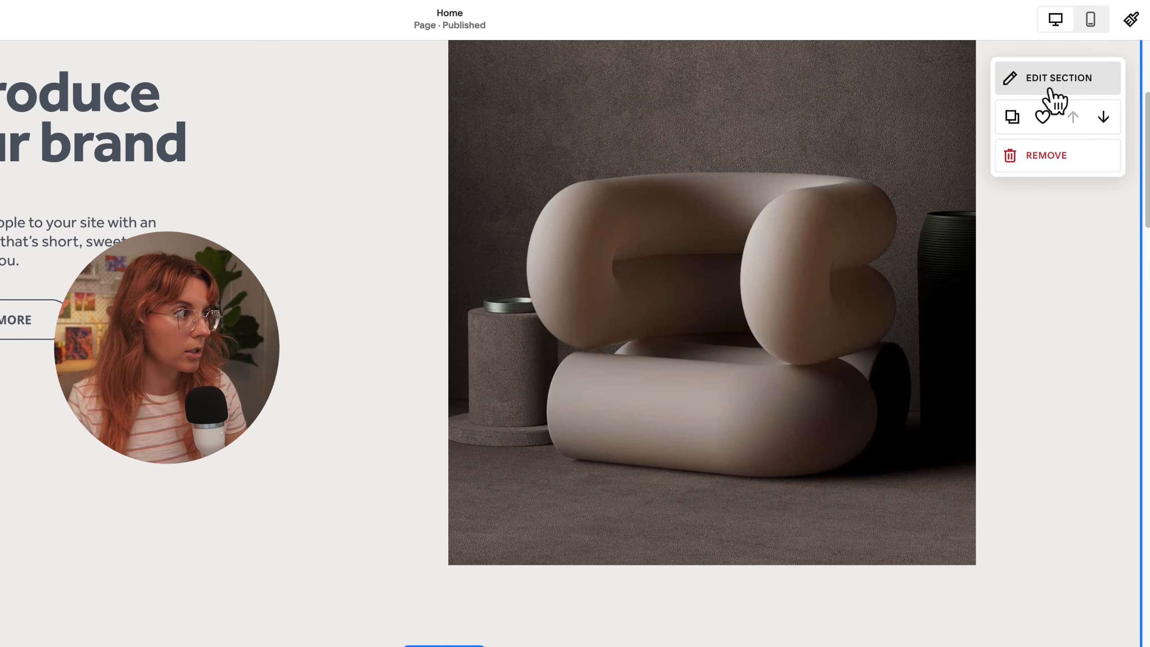
{"action": "left_click", "coordinate": [1050, 89]}
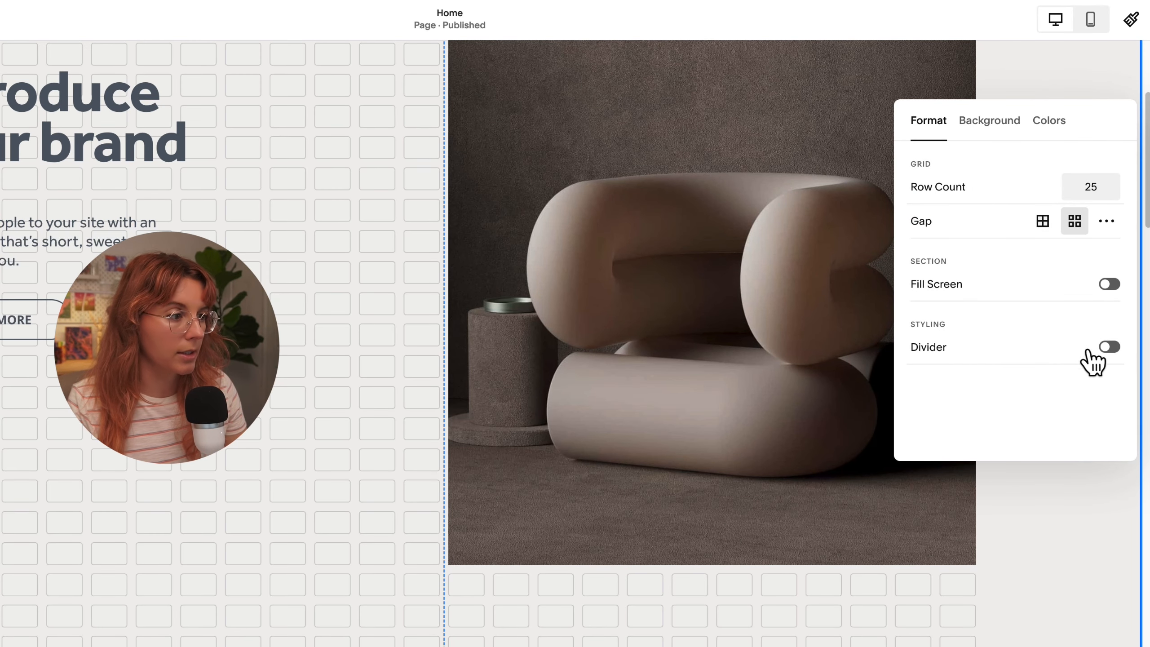
{"action": "left_click", "coordinate": [1111, 347]}
{"action": "scroll", "coordinate": [1123, 357], "scroll_direction": "down", "scroll_amount": 10}
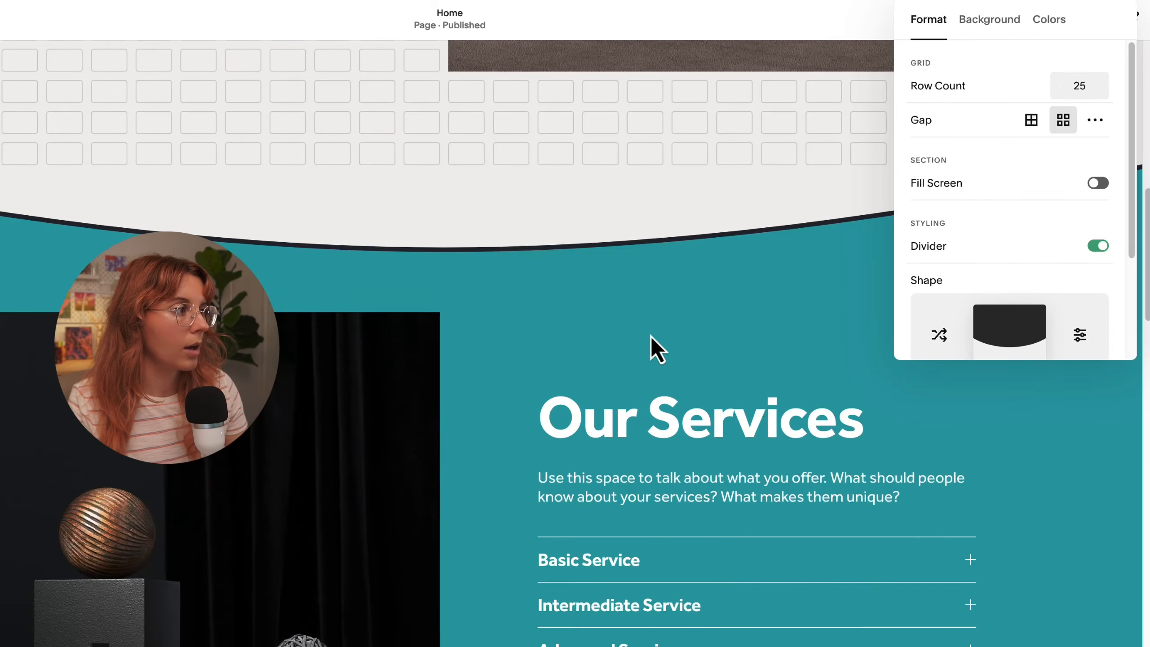
{"action": "scroll", "coordinate": [600, 331], "scroll_direction": "up", "scroll_amount": 2}
{"action": "scroll", "coordinate": [600, 330], "scroll_direction": "up", "scroll_amount": 3}
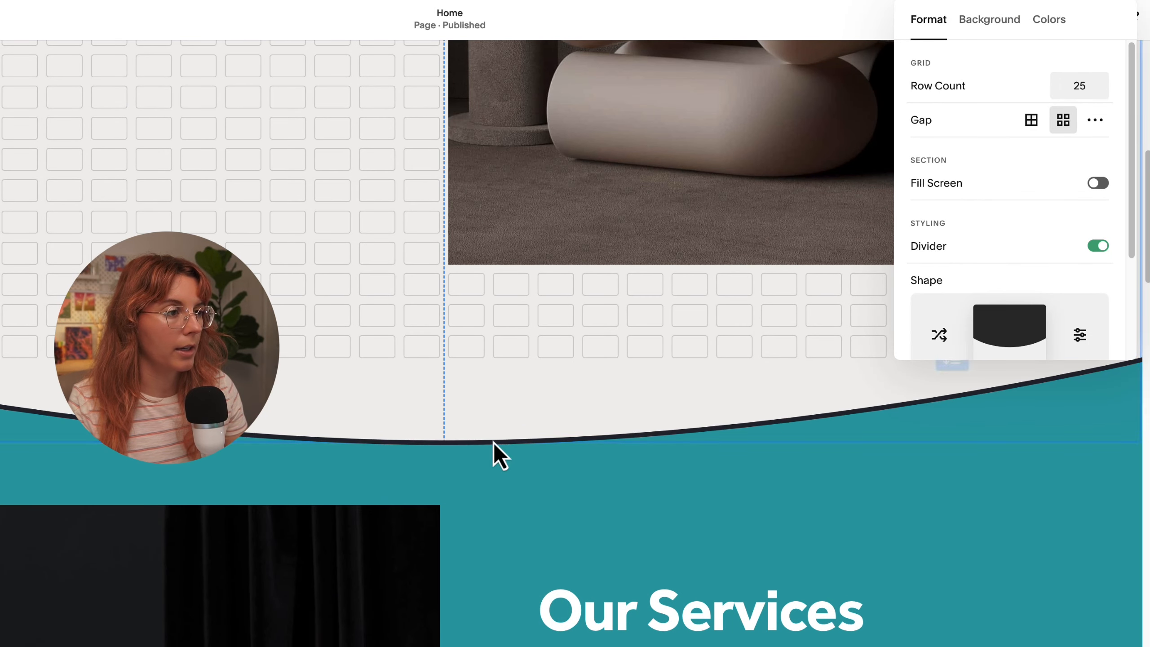
{"action": "scroll", "coordinate": [622, 393], "scroll_direction": "up", "scroll_amount": 3}
{"action": "scroll", "coordinate": [966, 250], "scroll_direction": "down", "scroll_amount": 3}
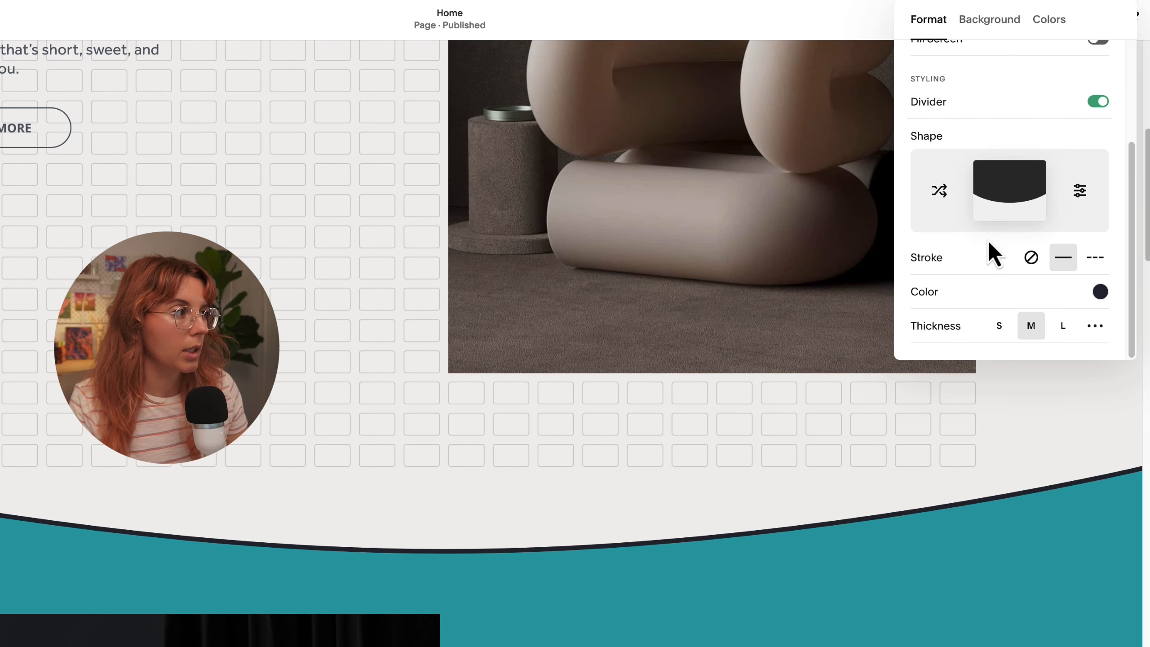
- Remove the divider's stroke and give it the rounded-corner shape at height M, trying height S as well
{"action": "left_click", "coordinate": [1031, 263]}
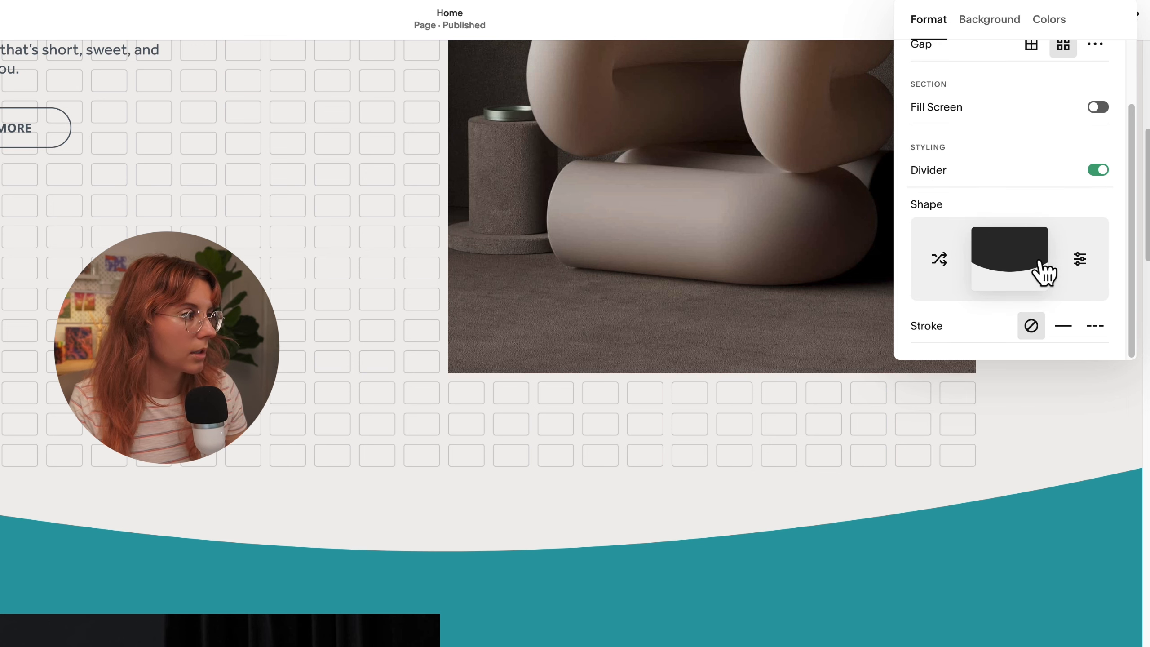
{"action": "left_click", "coordinate": [1080, 259]}
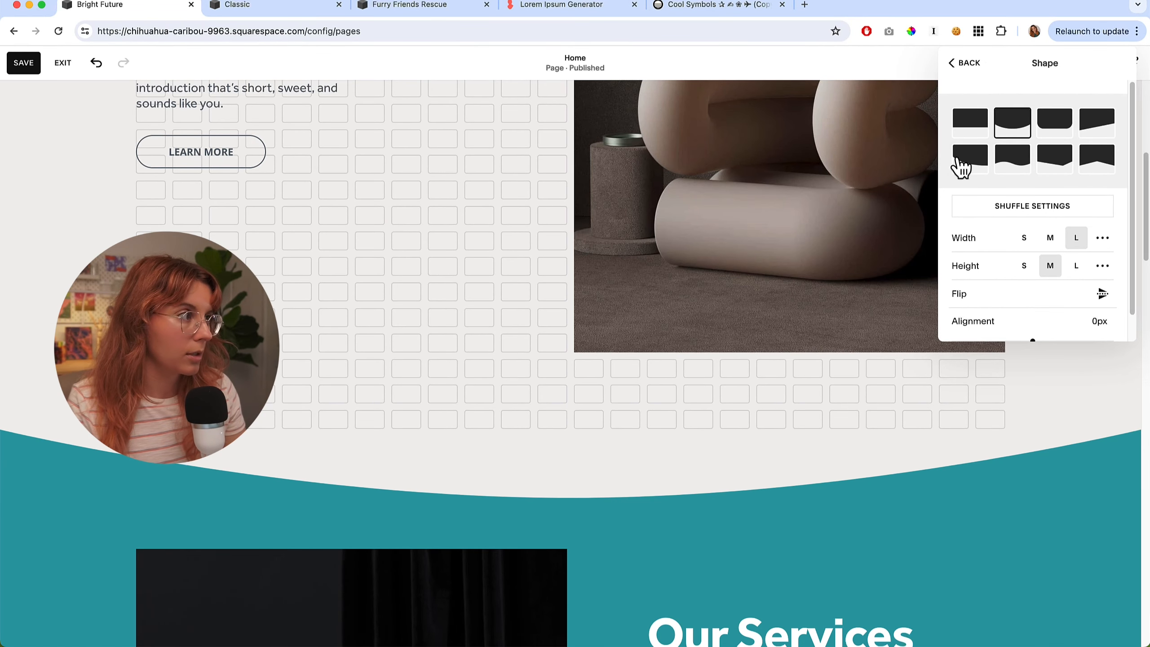
{"action": "left_click", "coordinate": [1070, 126]}
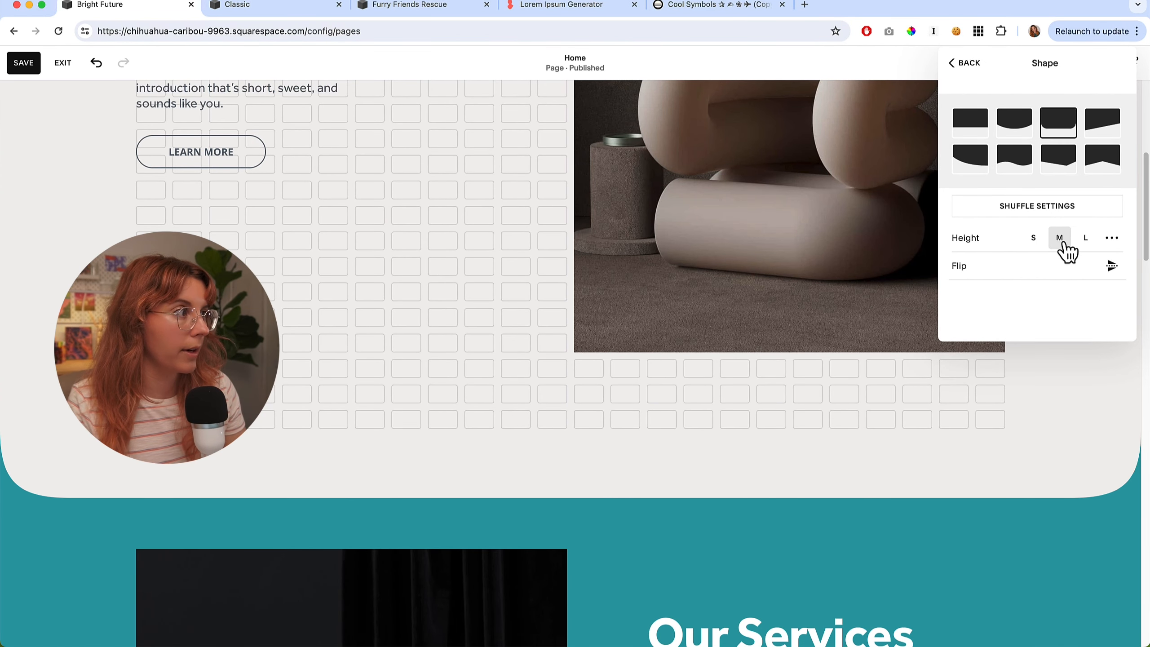
{"action": "left_click", "coordinate": [1034, 245]}
{"action": "left_click", "coordinate": [1070, 244]}
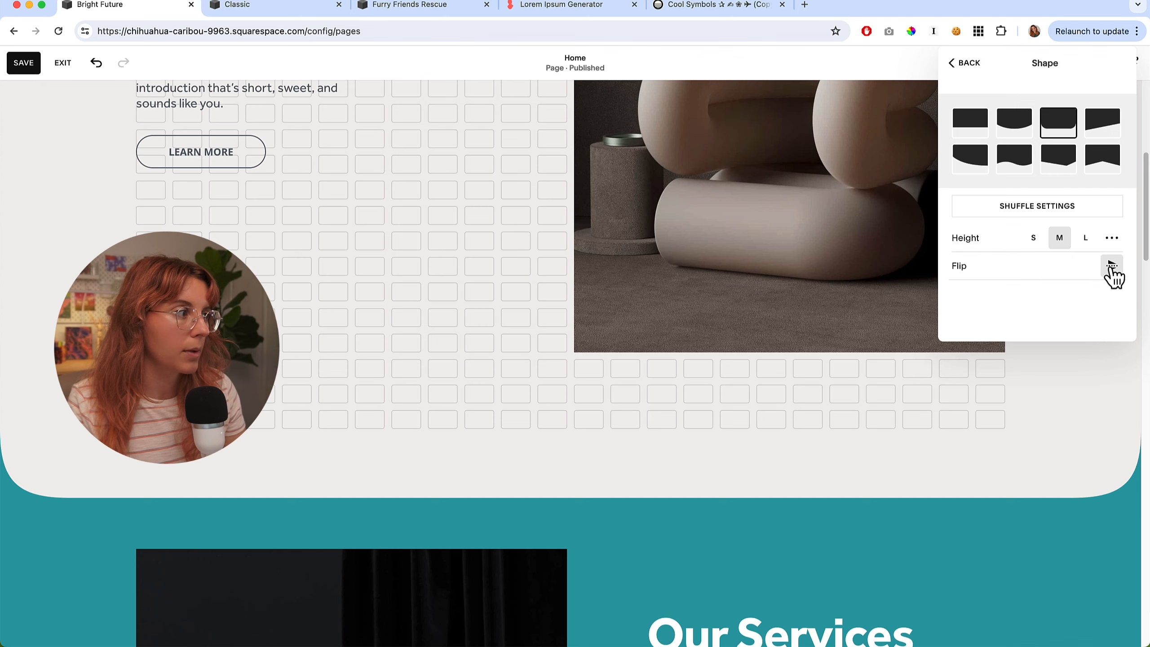
- Flip the intro section's divider shape and review the edge between the intro and Our Services sections
{"action": "left_click", "coordinate": [1112, 266]}
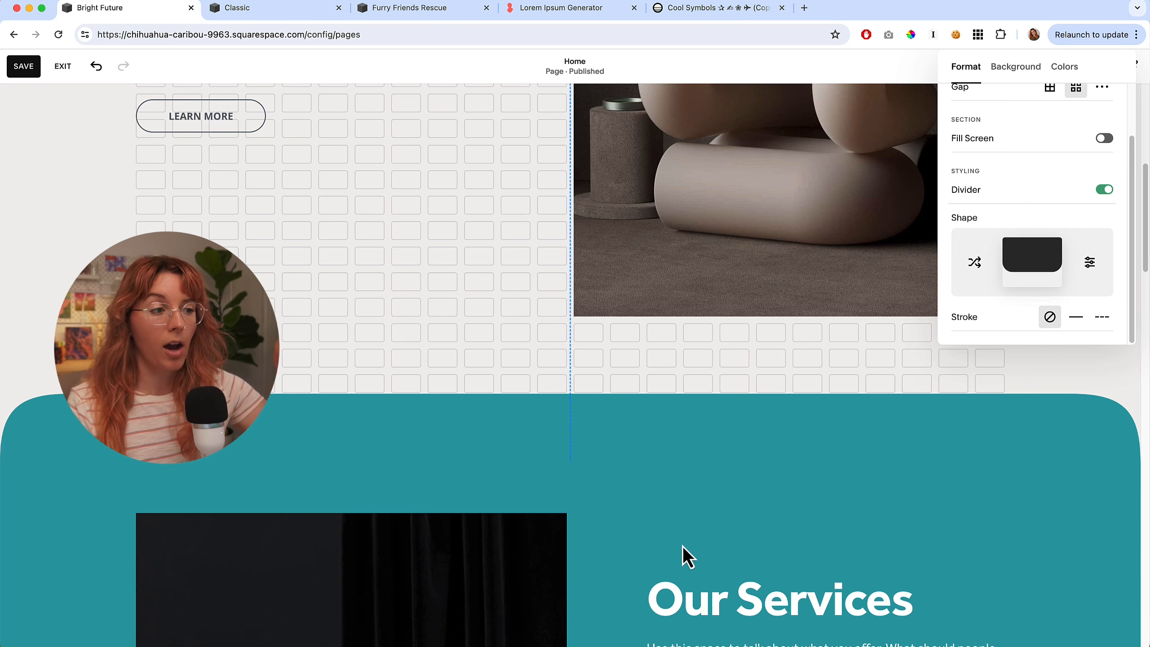
{"action": "scroll", "coordinate": [108, 576], "scroll_direction": "down", "scroll_amount": 6}
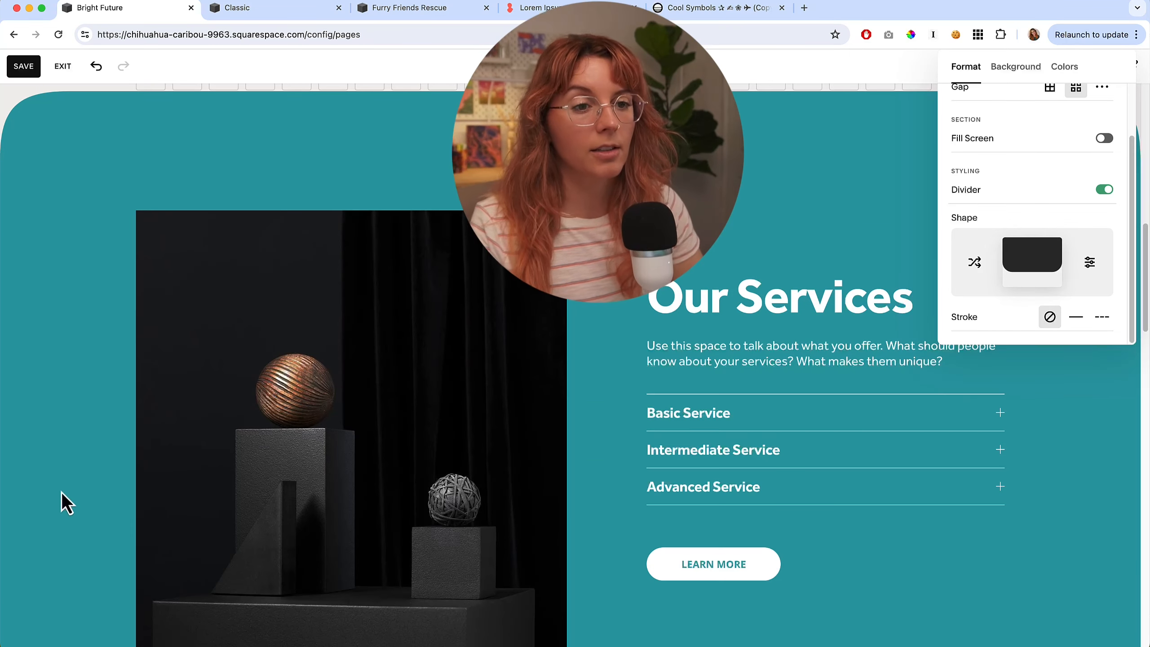
{"action": "scroll", "coordinate": [27, 187], "scroll_direction": "up", "scroll_amount": 4}
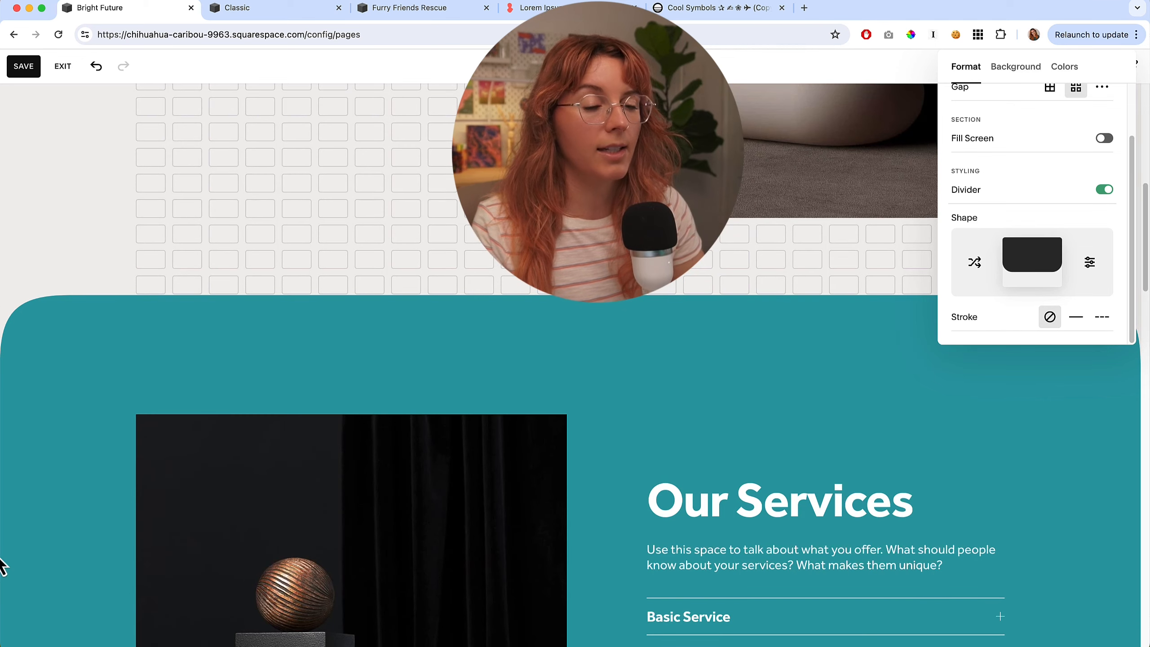
{"action": "scroll", "coordinate": [393, 336], "scroll_direction": "up", "scroll_amount": 5}
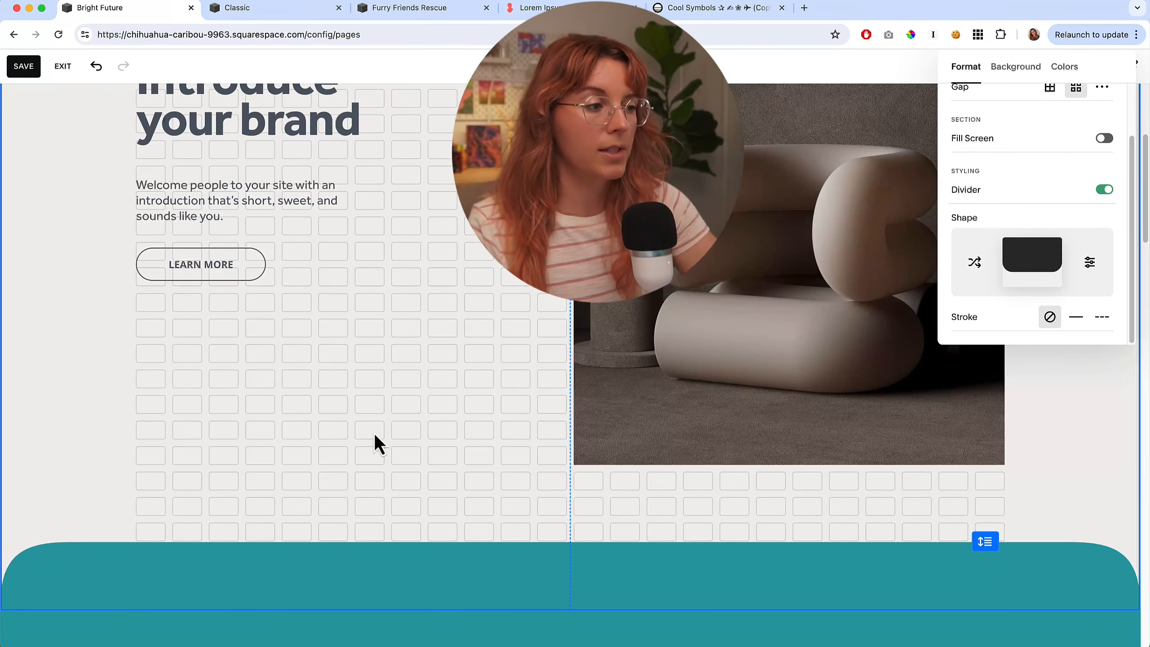
{"action": "scroll", "coordinate": [367, 340], "scroll_direction": "up", "scroll_amount": 5}
{"action": "scroll", "coordinate": [385, 437], "scroll_direction": "down", "scroll_amount": 5}
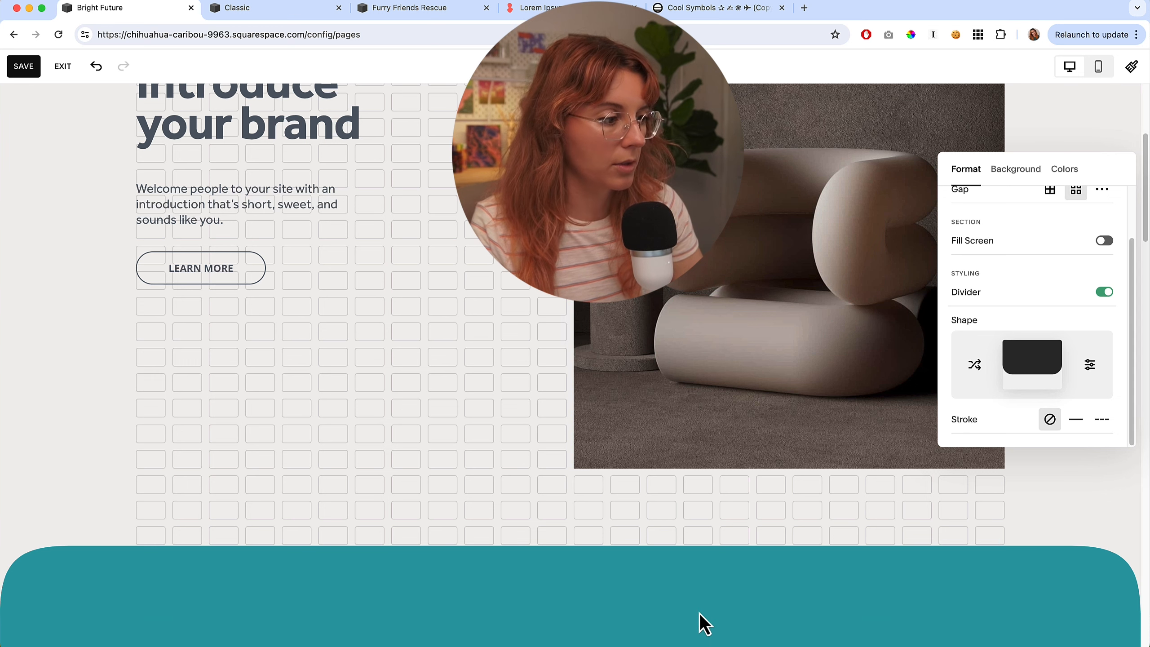
- Try the Flip option on the intro section's divider shape and flip it back
{"action": "left_click", "coordinate": [1090, 366]}
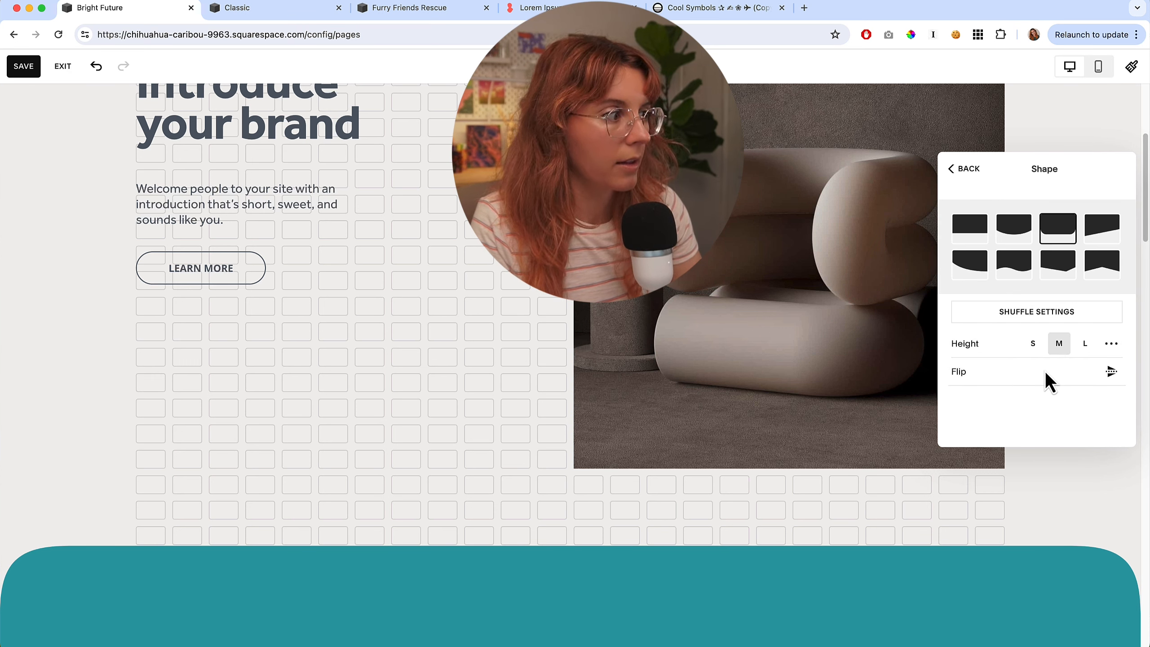
{"action": "left_click", "coordinate": [1110, 373]}
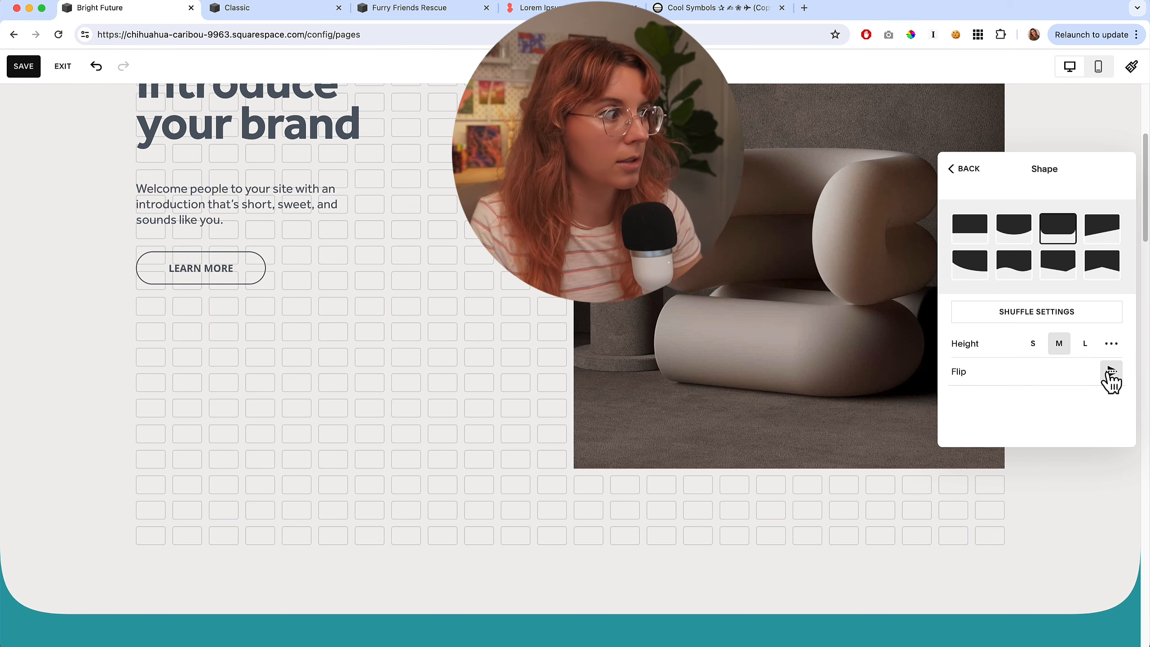
{"action": "left_click", "coordinate": [1110, 373]}
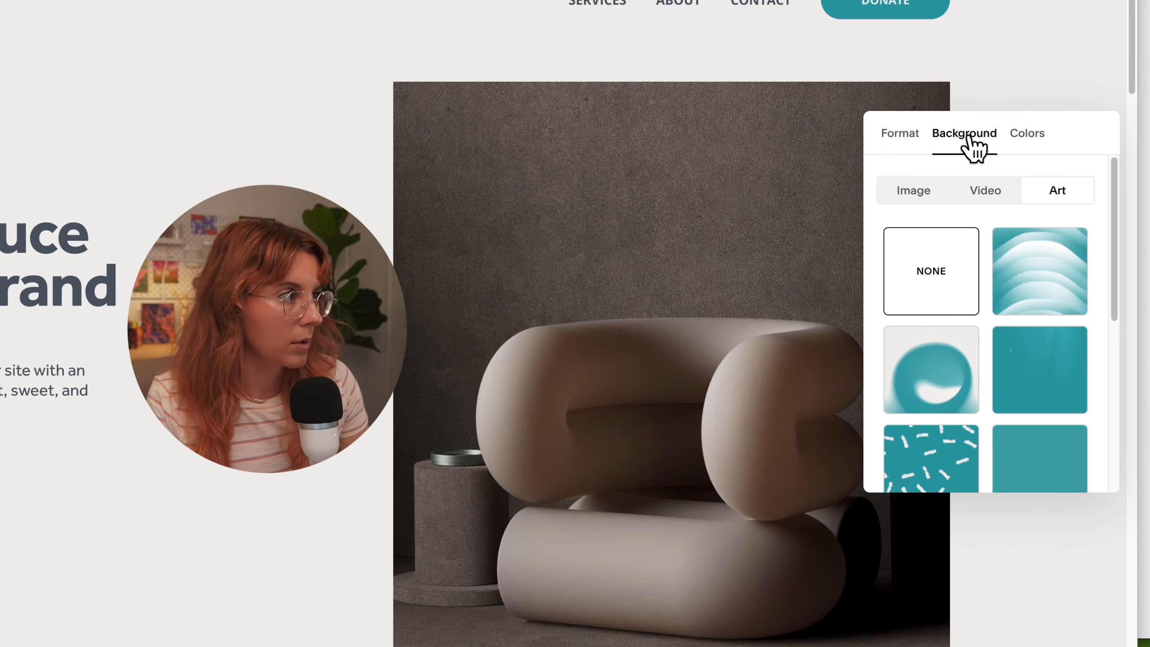
- Look through the Image, Video and Art background options for the intro section
{"action": "left_click", "coordinate": [913, 202]}
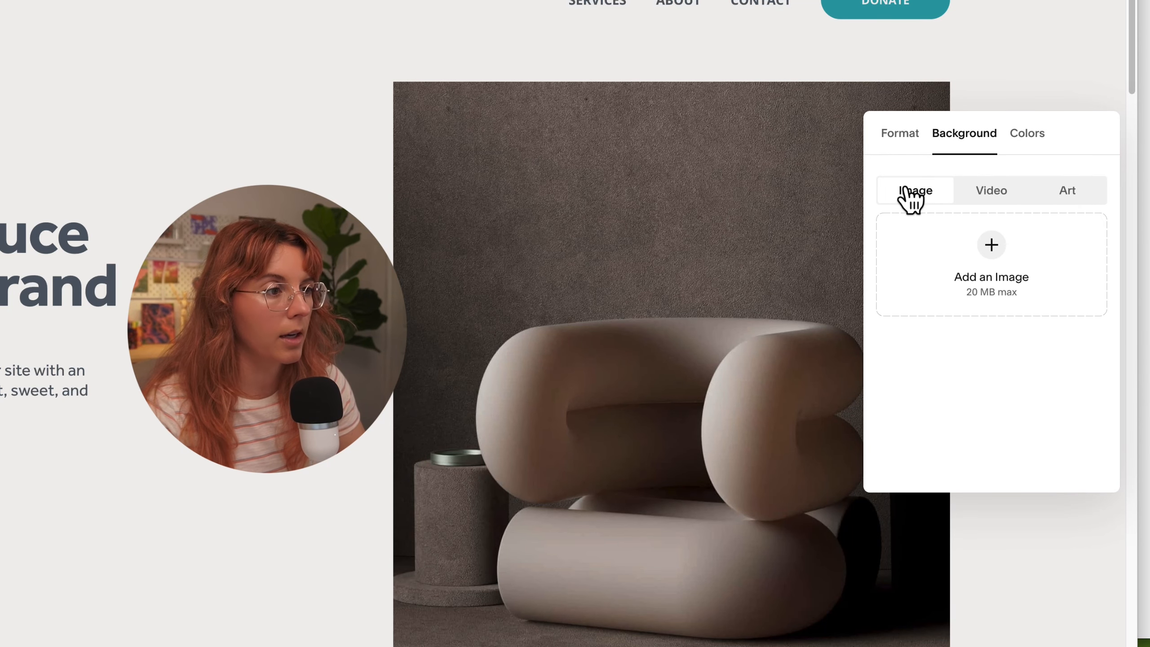
{"action": "scroll", "coordinate": [185, 470], "scroll_direction": "down", "scroll_amount": 1}
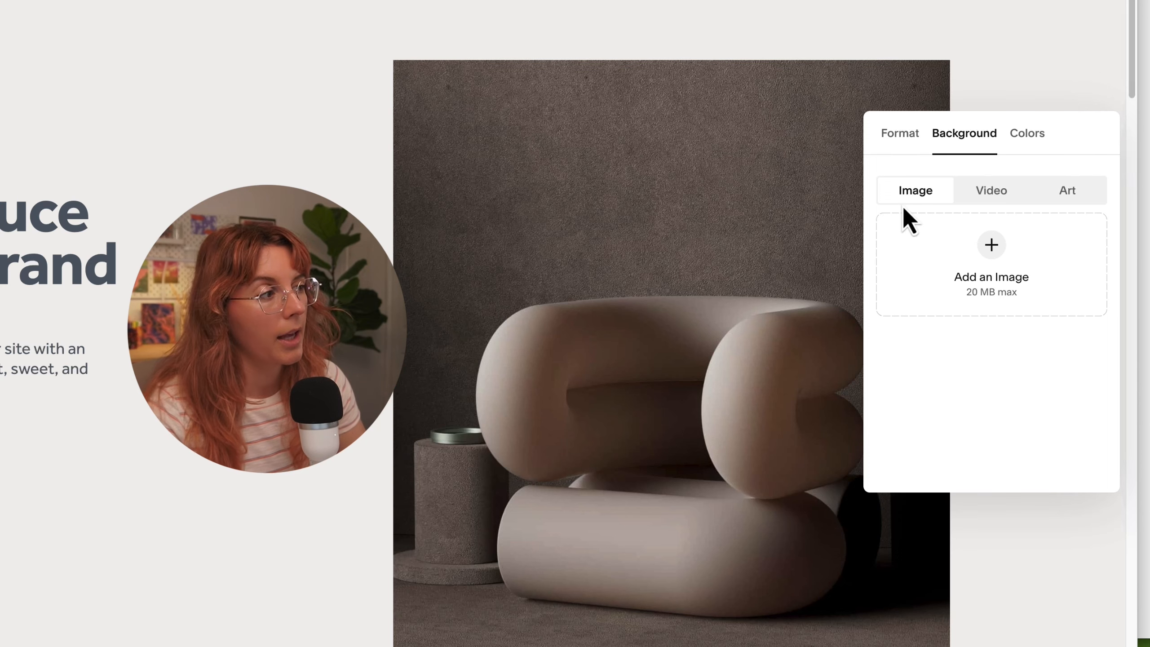
{"action": "left_click", "coordinate": [992, 195]}
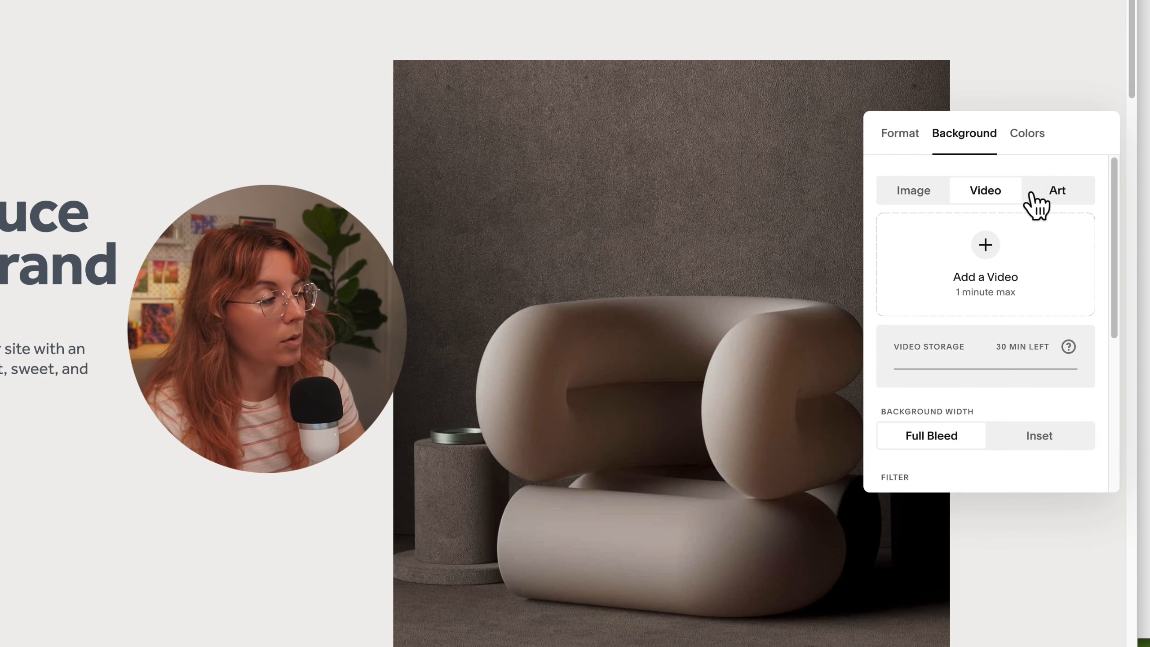
{"action": "left_click", "coordinate": [1059, 195]}
{"action": "scroll", "coordinate": [1040, 304], "scroll_direction": "down", "scroll_amount": 4}
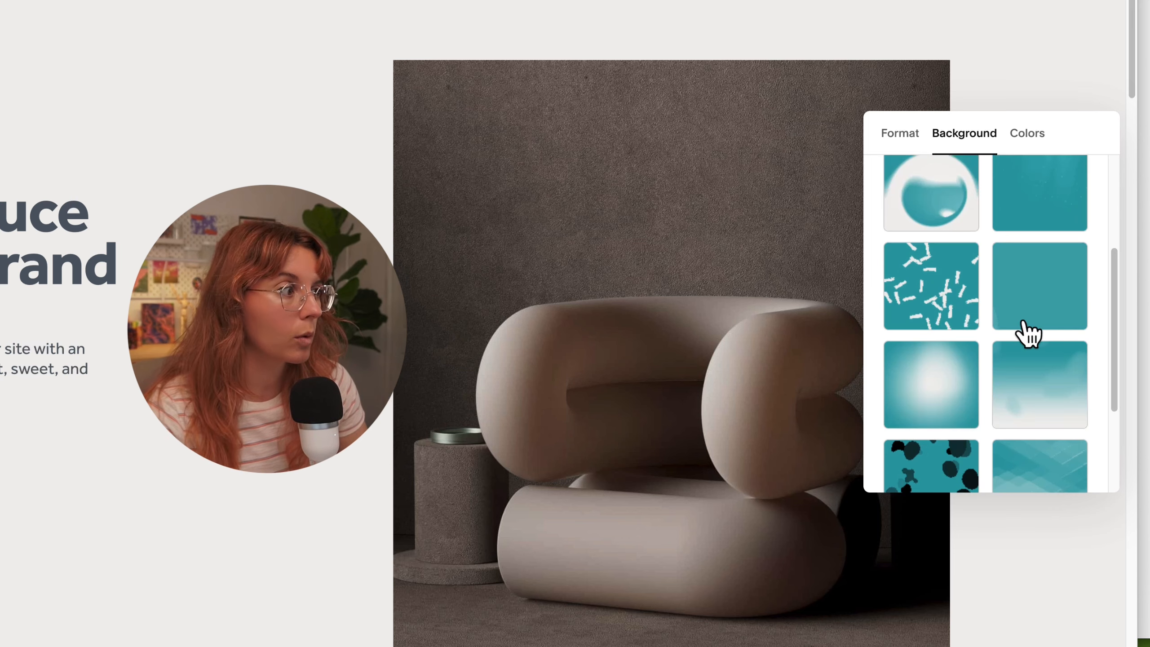
- Apply the round teal gradient art as the intro section's background and shuffle its design
{"action": "scroll", "coordinate": [940, 257], "scroll_direction": "up", "scroll_amount": 2}
{"action": "left_click", "coordinate": [939, 257]}
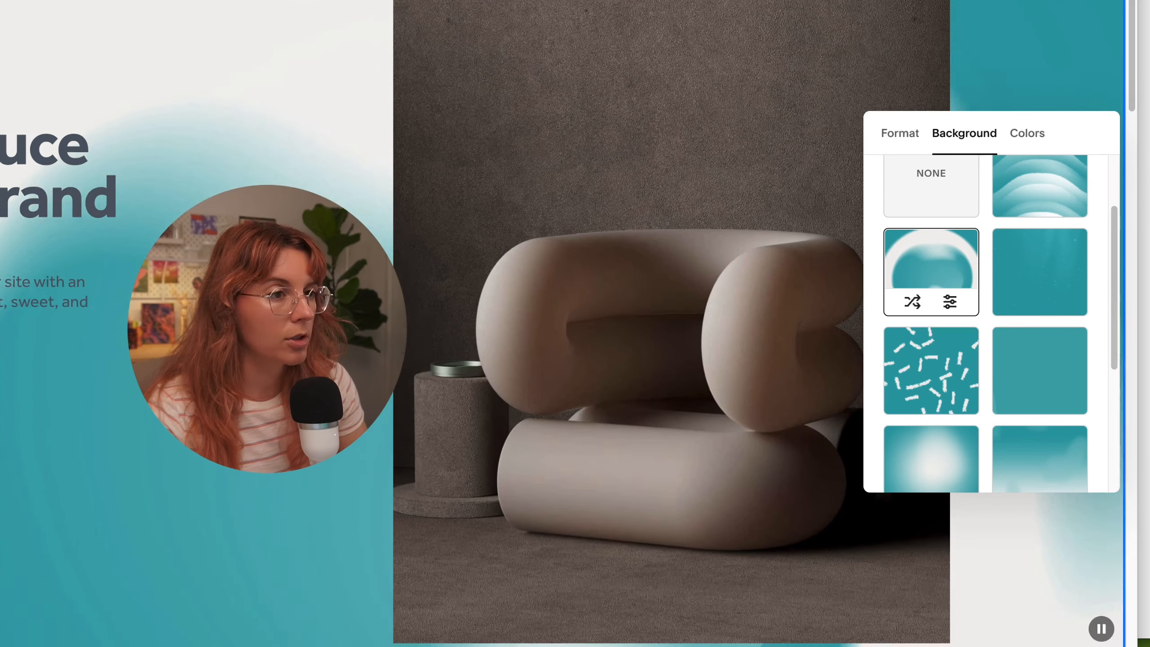
{"action": "scroll", "coordinate": [263, 272], "scroll_direction": "up", "scroll_amount": 2}
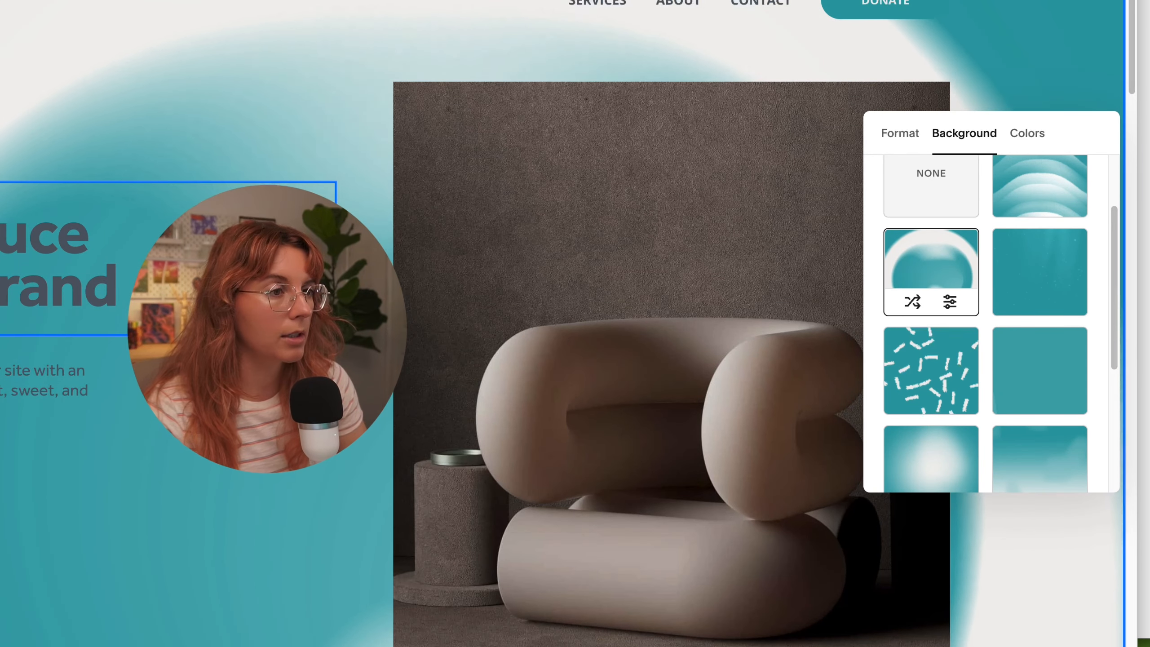
{"action": "scroll", "coordinate": [924, 421], "scroll_direction": "down", "scroll_amount": 1}
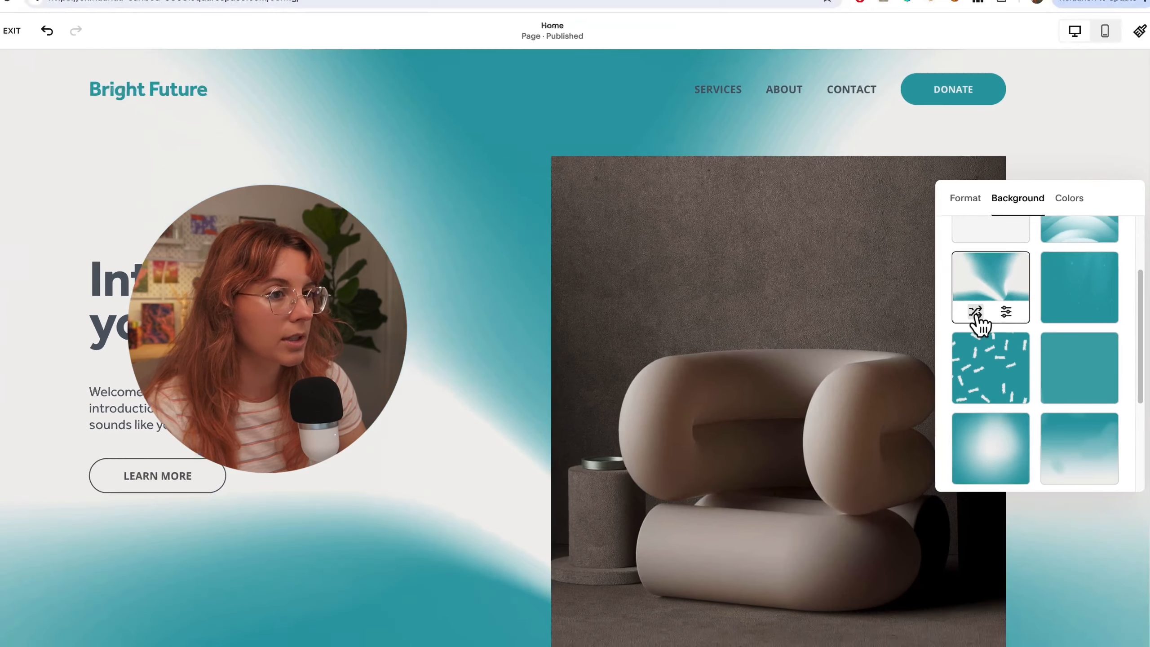
{"action": "left_click", "coordinate": [913, 272]}
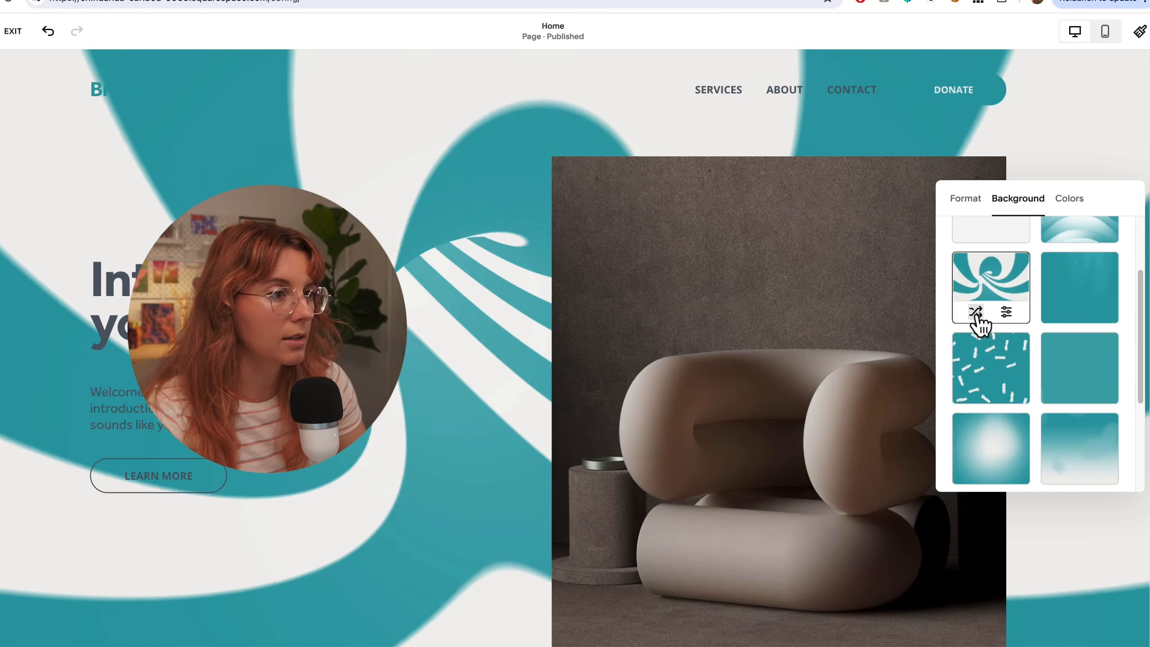
{"action": "left_click", "coordinate": [976, 313]}
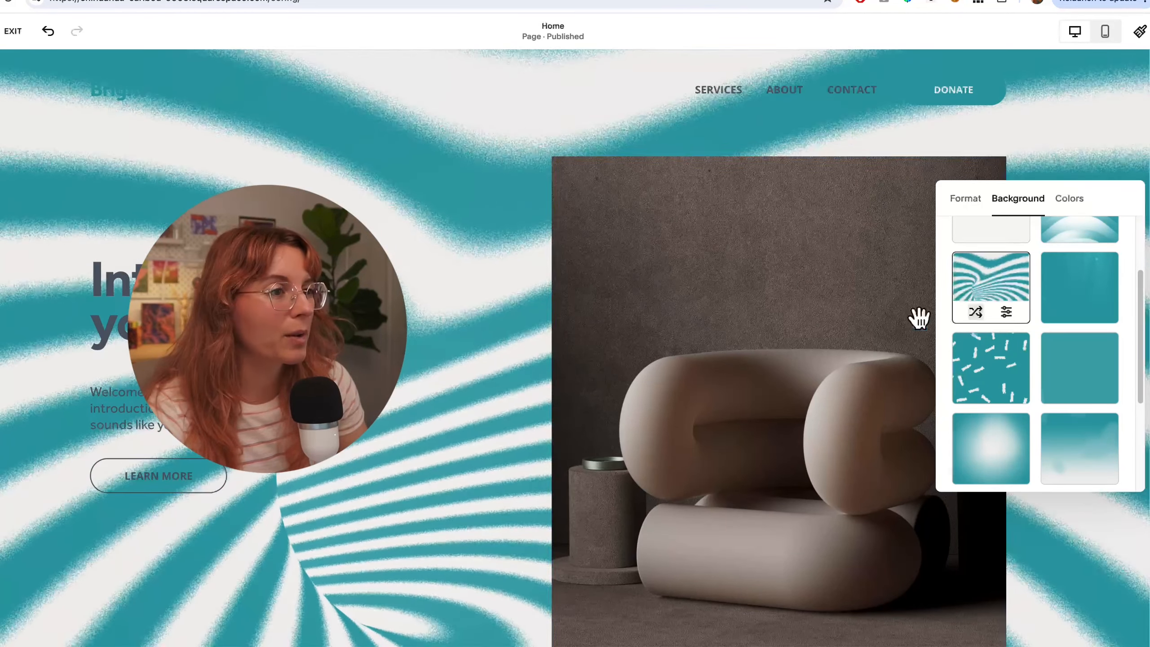
- Examine the background art's color, Texture, Motion, and Shape and size settings
{"action": "left_click", "coordinate": [1007, 314]}
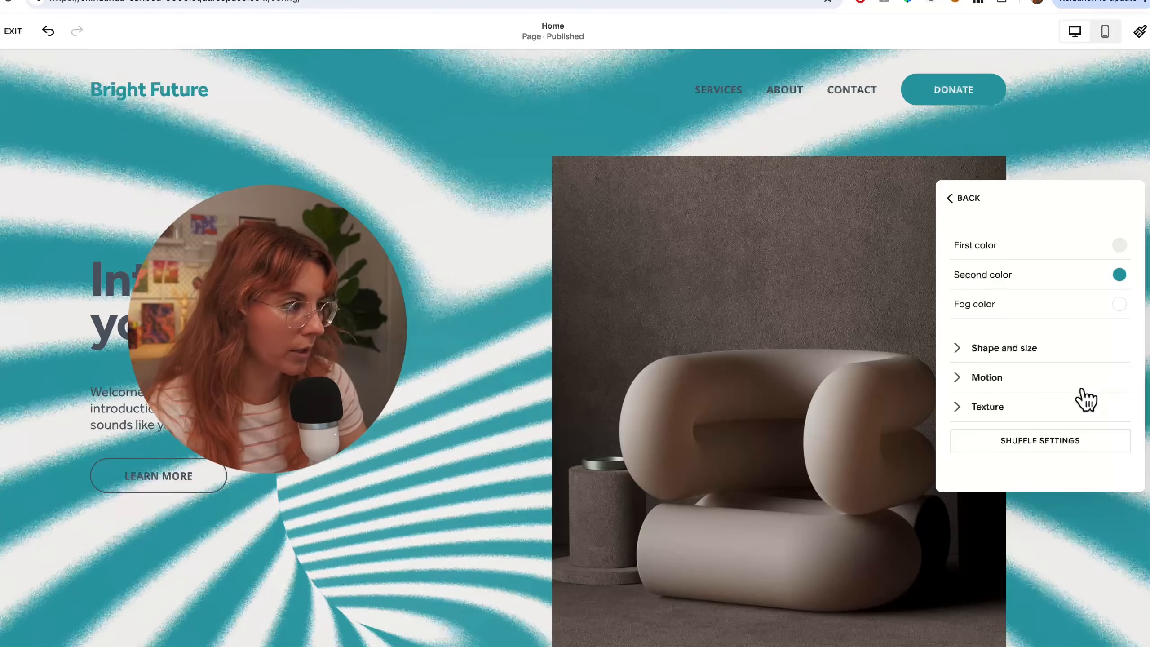
{"action": "left_click", "coordinate": [958, 408]}
{"action": "scroll", "coordinate": [960, 419], "scroll_direction": "down", "scroll_amount": 5}
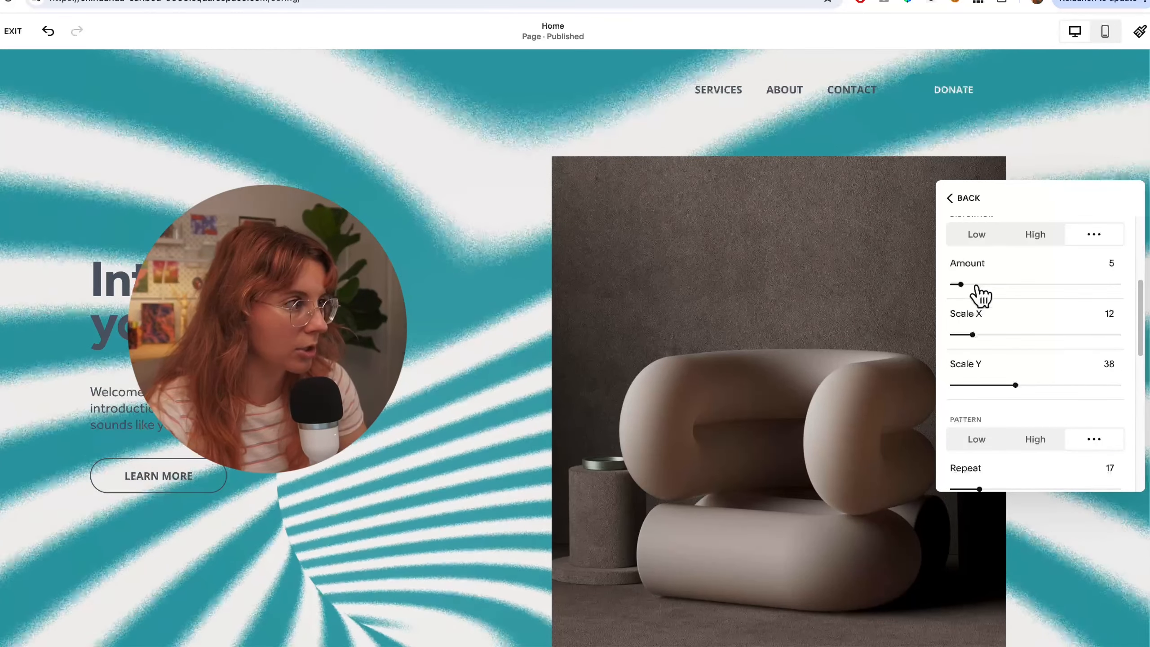
{"action": "scroll", "coordinate": [984, 403], "scroll_direction": "down", "scroll_amount": 6}
{"action": "scroll", "coordinate": [983, 403], "scroll_direction": "up", "scroll_amount": 1}
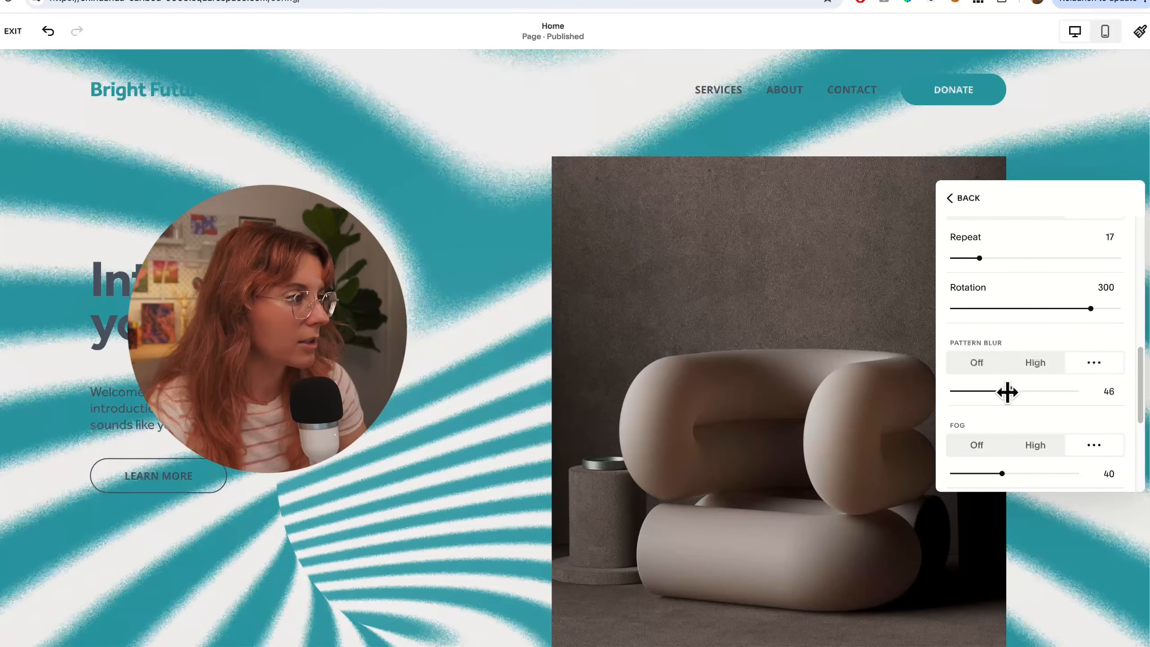
{"action": "scroll", "coordinate": [1006, 398], "scroll_direction": "up", "scroll_amount": 10}
{"action": "left_click", "coordinate": [960, 309]}
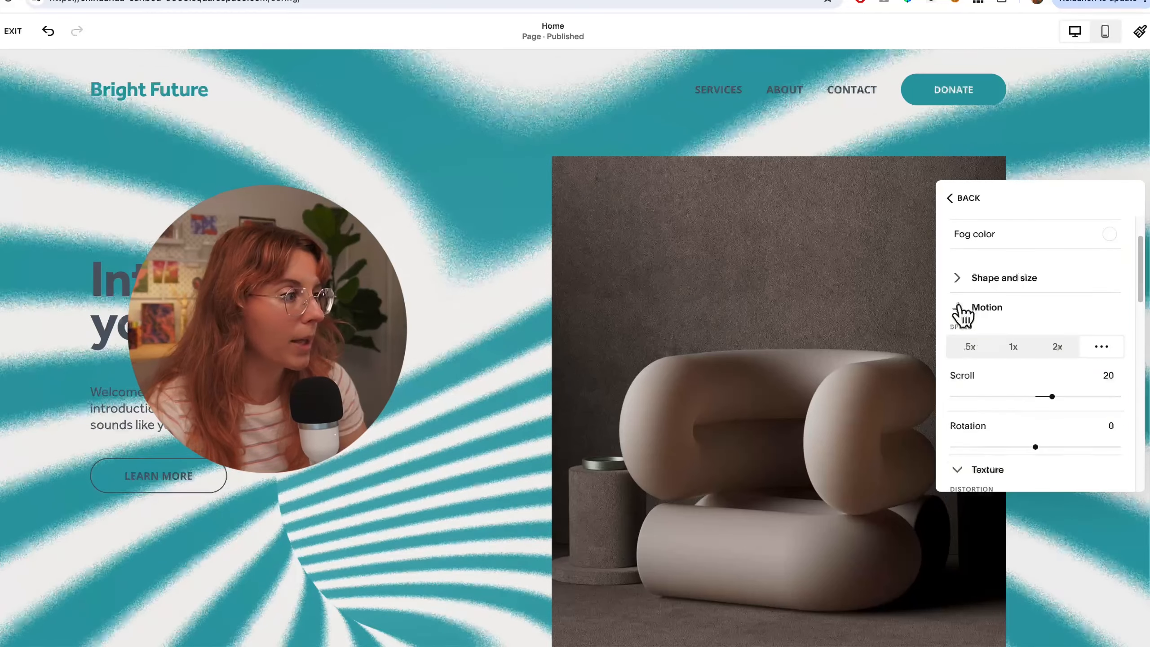
{"action": "scroll", "coordinate": [1008, 414], "scroll_direction": "down", "scroll_amount": 5}
{"action": "scroll", "coordinate": [1009, 414], "scroll_direction": "up", "scroll_amount": 5}
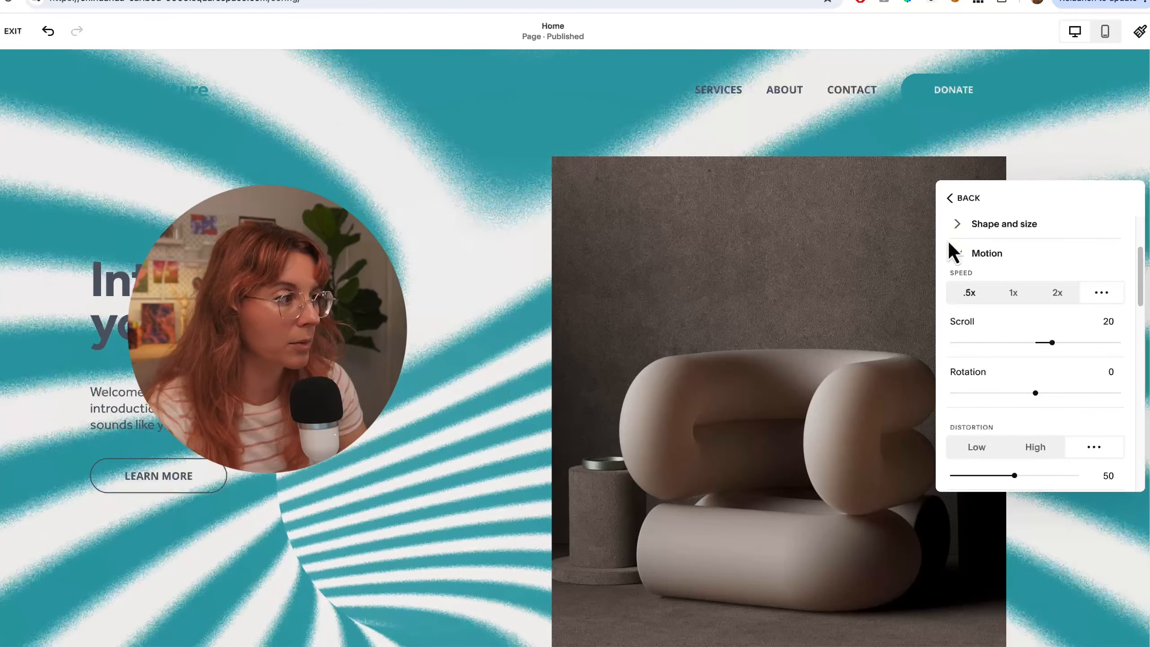
{"action": "left_click", "coordinate": [963, 224]}
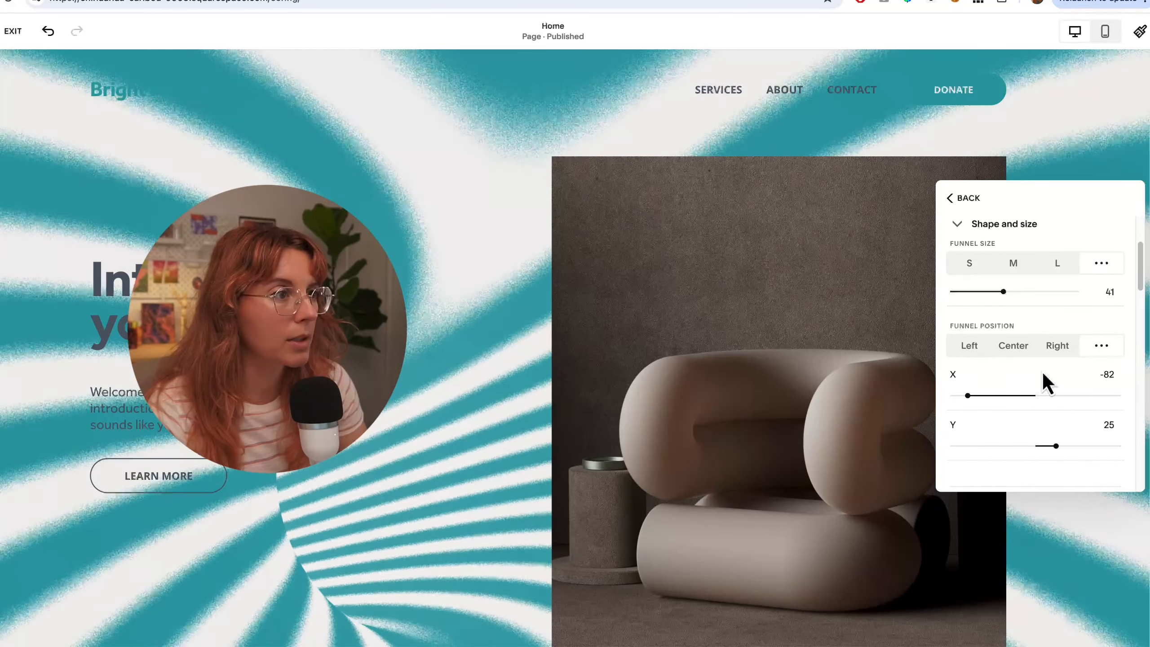
{"action": "scroll", "coordinate": [1039, 408], "scroll_direction": "down", "scroll_amount": 2}
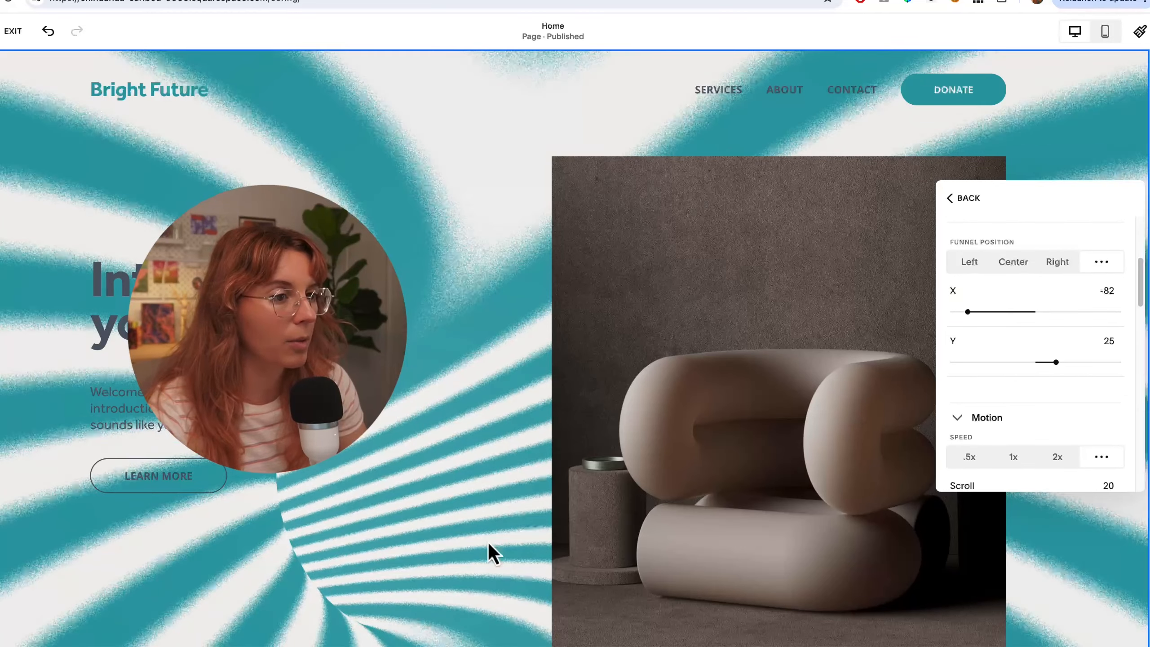
- Leave the art settings and set the intro section's background art to None
{"action": "scroll", "coordinate": [1042, 354], "scroll_direction": "up", "scroll_amount": 3}
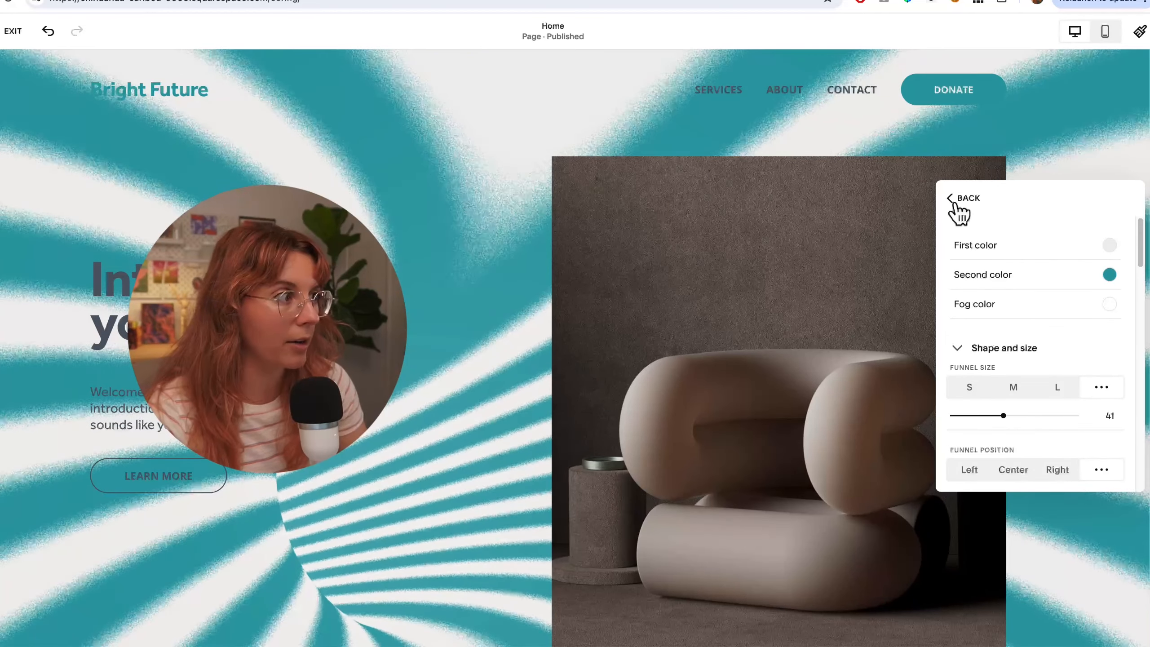
{"action": "left_click", "coordinate": [958, 205]}
{"action": "left_click", "coordinate": [1025, 334]}
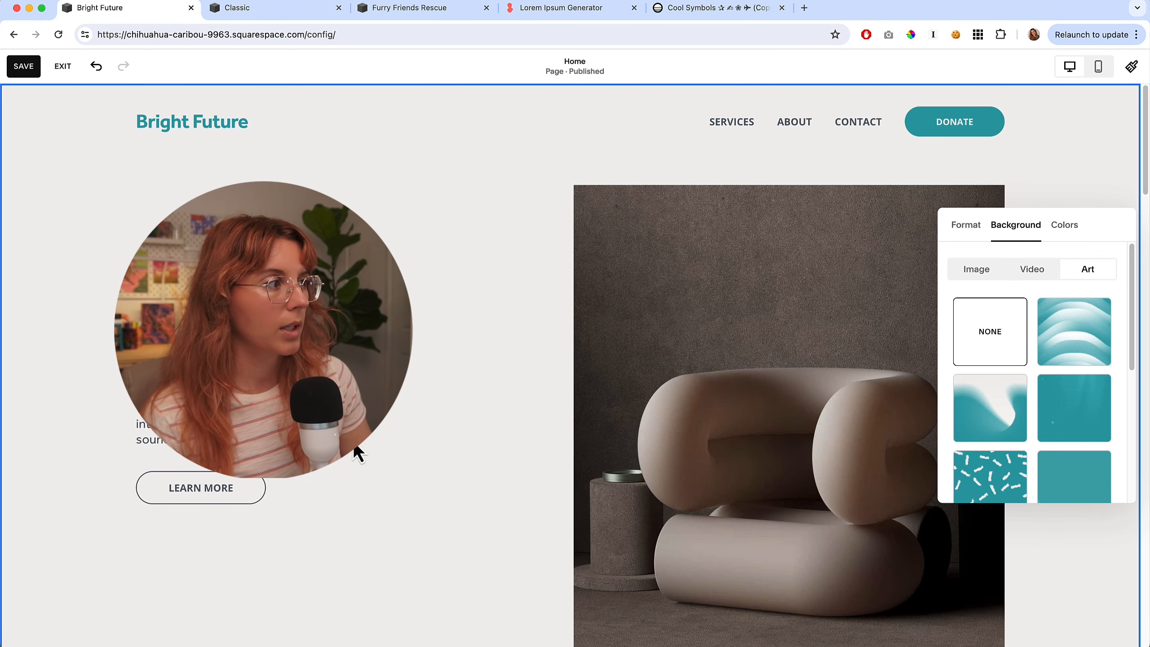
- Review the color themes available for the intro section, from Lightest 1 to Darkest 2
{"action": "left_click", "coordinate": [1067, 229]}
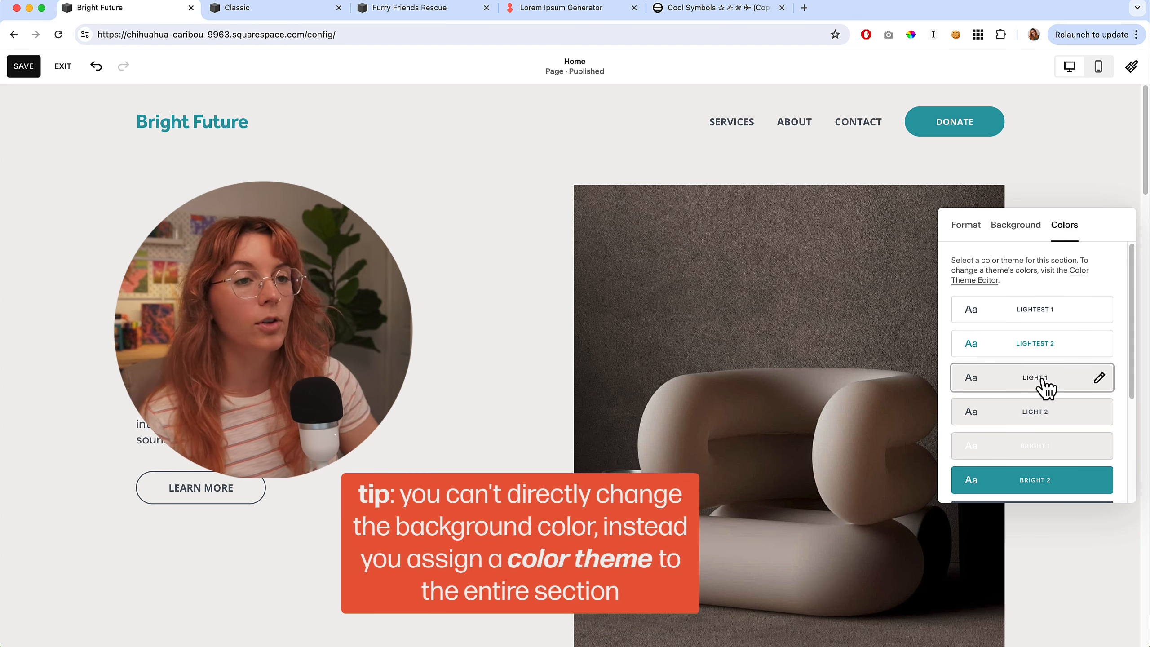
{"action": "scroll", "coordinate": [1099, 387], "scroll_direction": "down", "scroll_amount": 2}
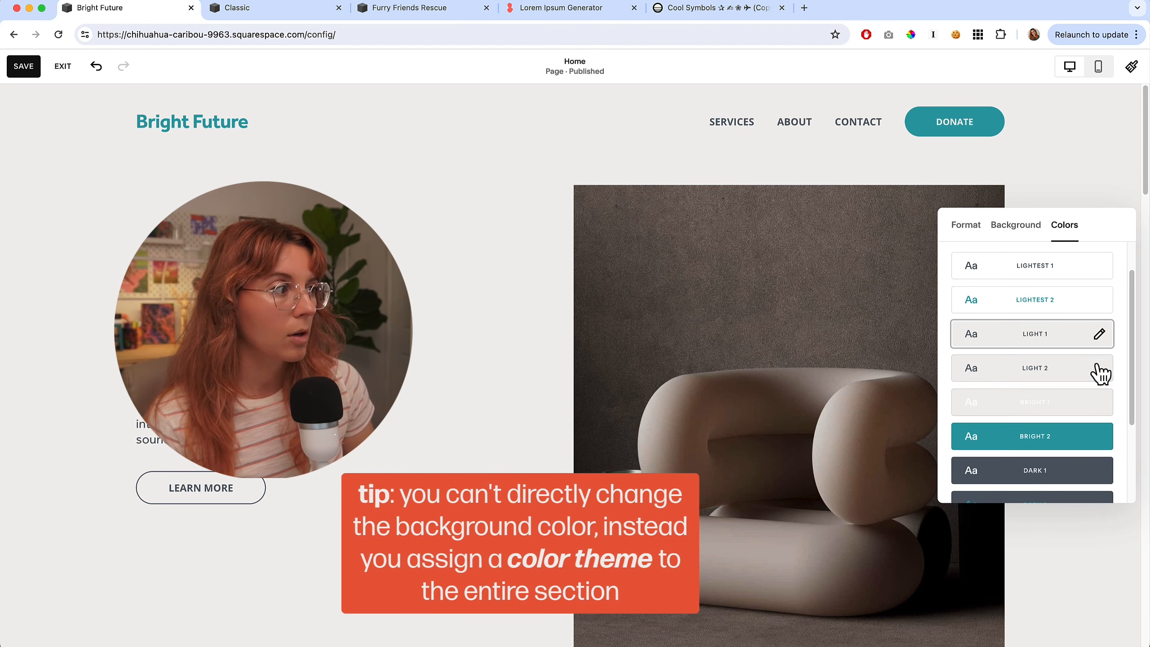
{"action": "scroll", "coordinate": [1096, 359], "scroll_direction": "down", "scroll_amount": 3}
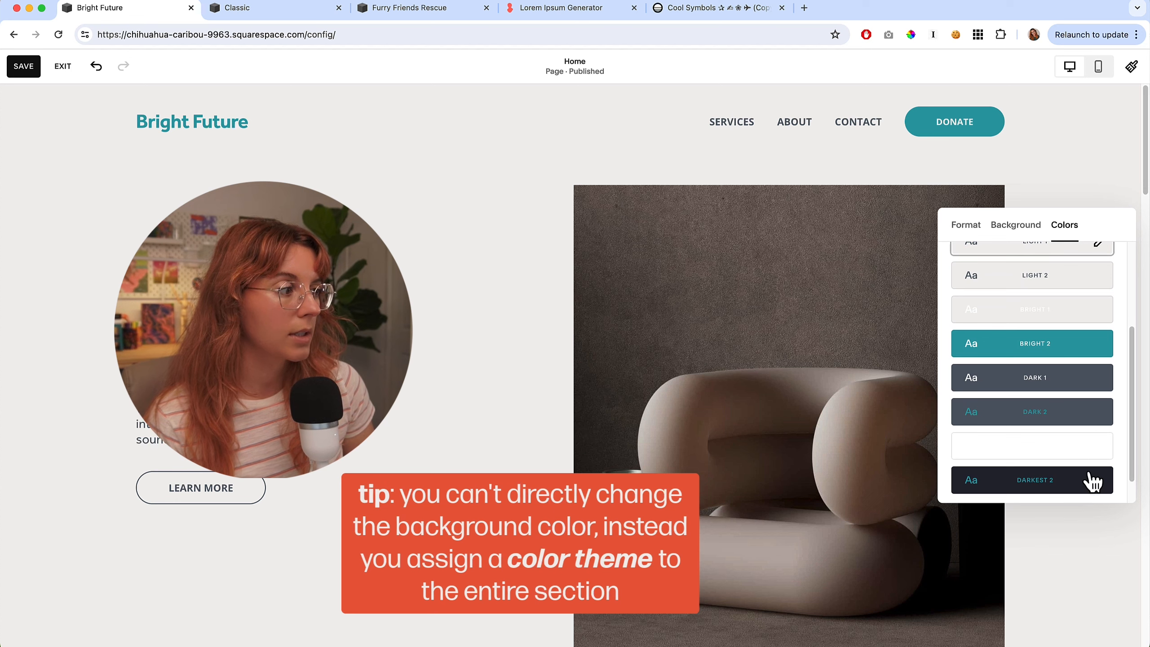
{"action": "scroll", "coordinate": [1092, 476], "scroll_direction": "up", "scroll_amount": 5}
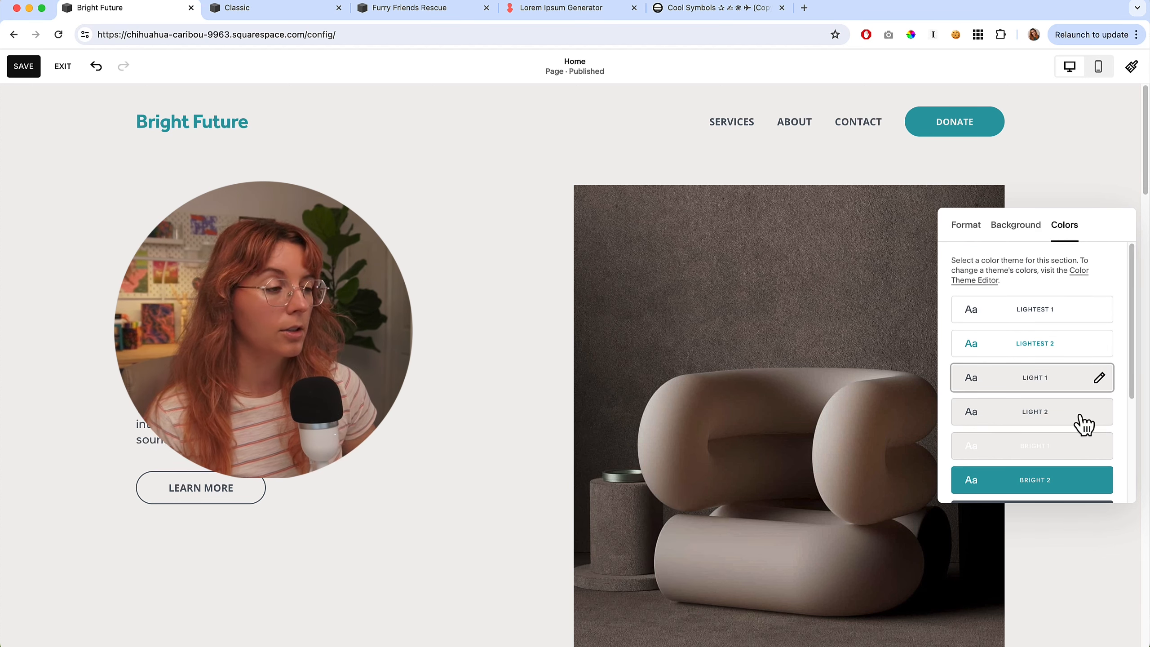
- Open the Light 1 theme editor, return to the site's Colors overview, and check which color theme each page section uses
{"action": "left_click", "coordinate": [1098, 382]}
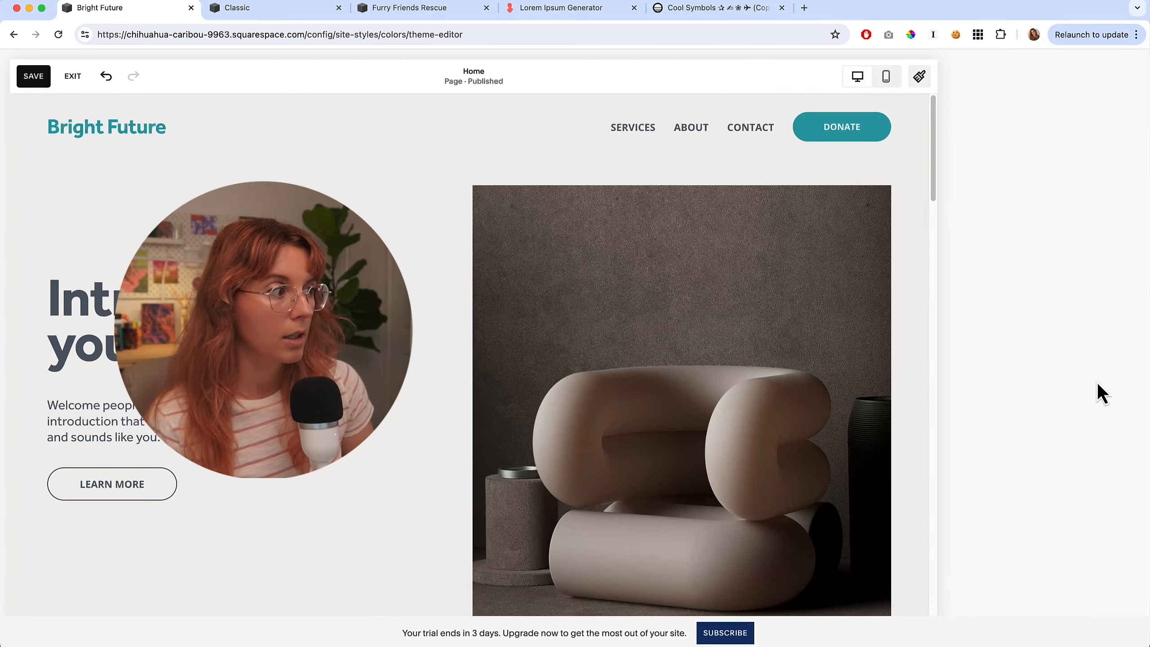
{"action": "left_click", "coordinate": [980, 78]}
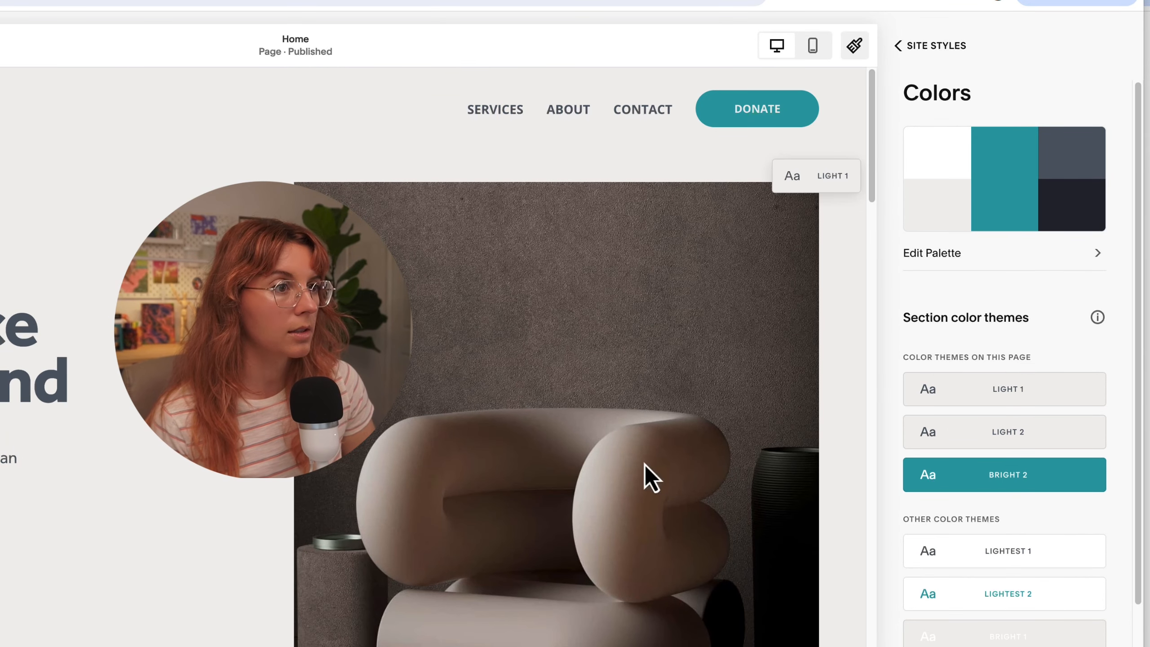
{"action": "scroll", "coordinate": [803, 225], "scroll_direction": "down", "scroll_amount": 12}
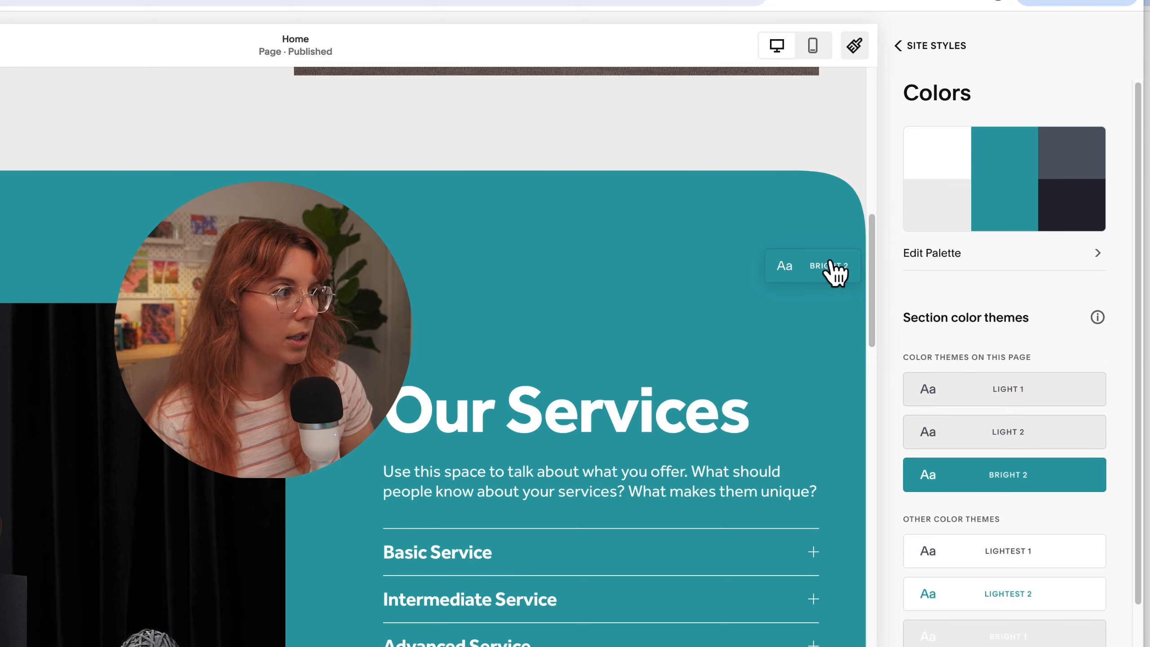
{"action": "scroll", "coordinate": [590, 354], "scroll_direction": "down", "scroll_amount": 10}
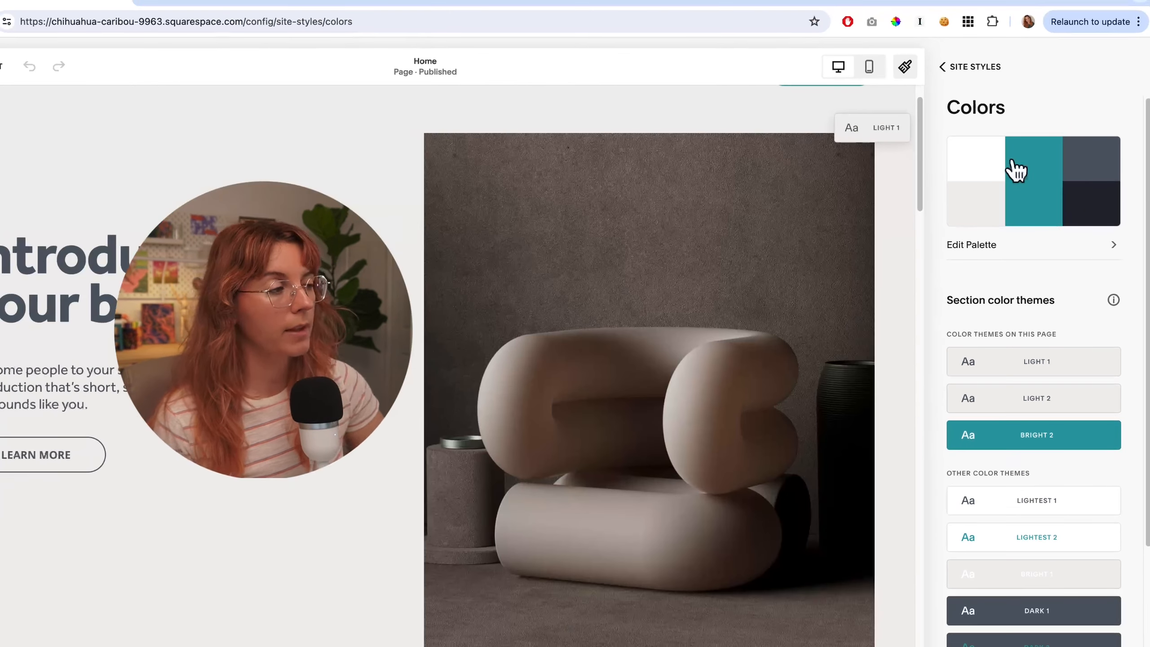
- Set the Light 1 theme's Heading (Extra Large) color to the teal palette swatch and check headings in the other Light 1 sections
{"action": "left_click", "coordinate": [877, 133]}
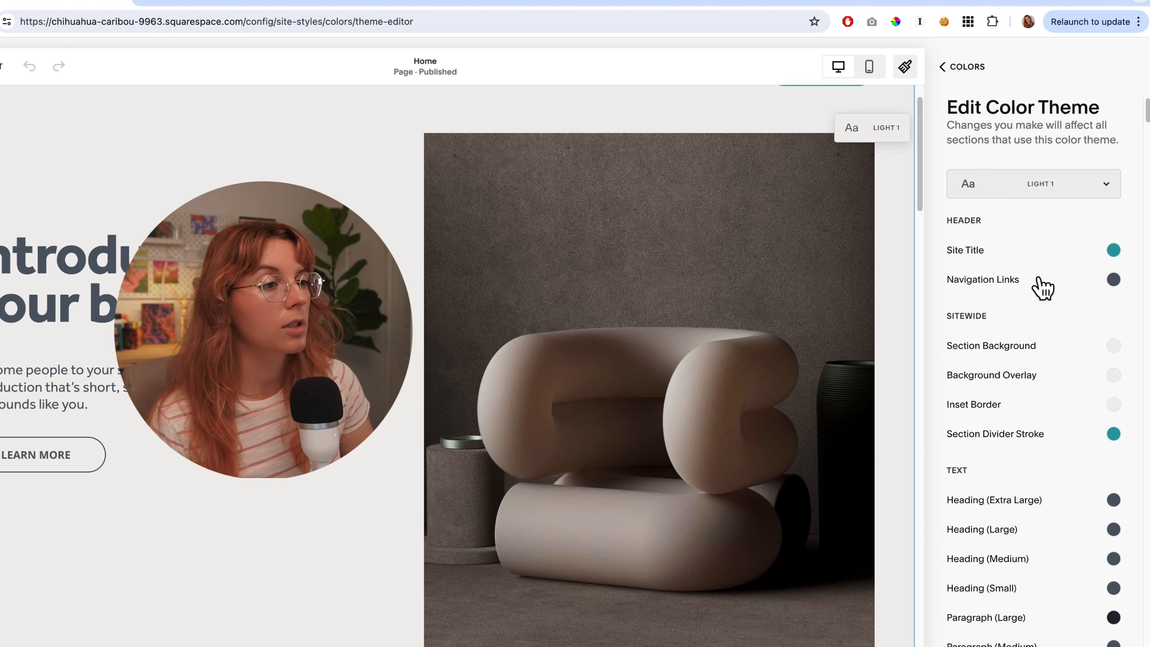
{"action": "scroll", "coordinate": [1053, 522], "scroll_direction": "down", "scroll_amount": 15}
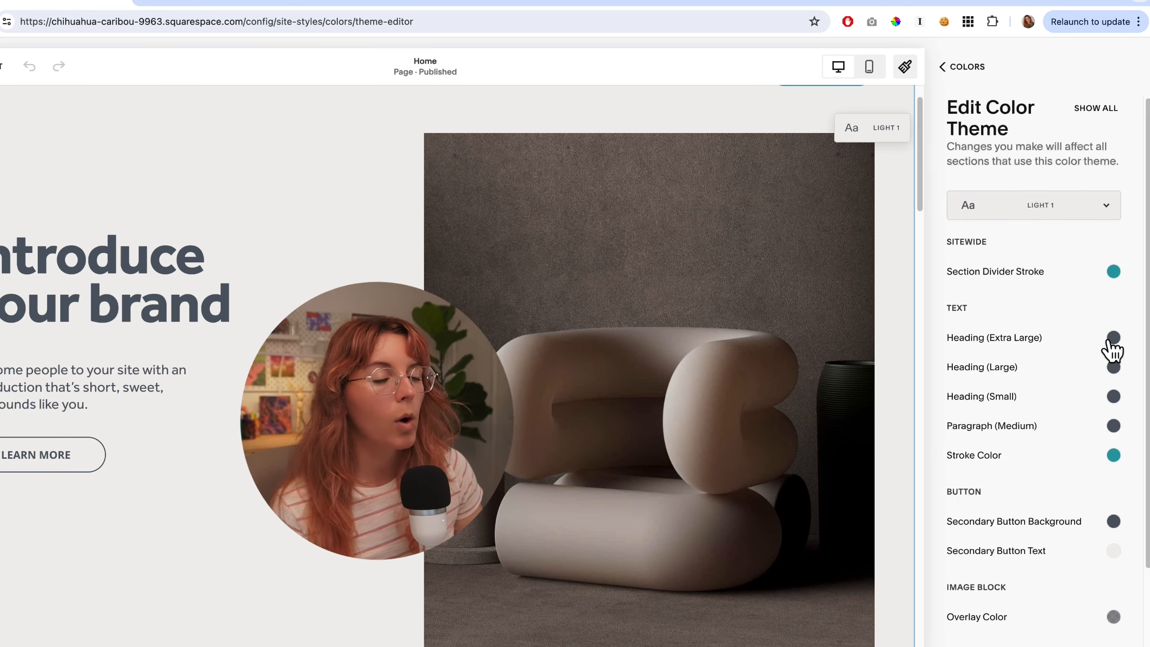
{"action": "left_click", "coordinate": [1113, 338]}
{"action": "left_click", "coordinate": [1046, 312]}
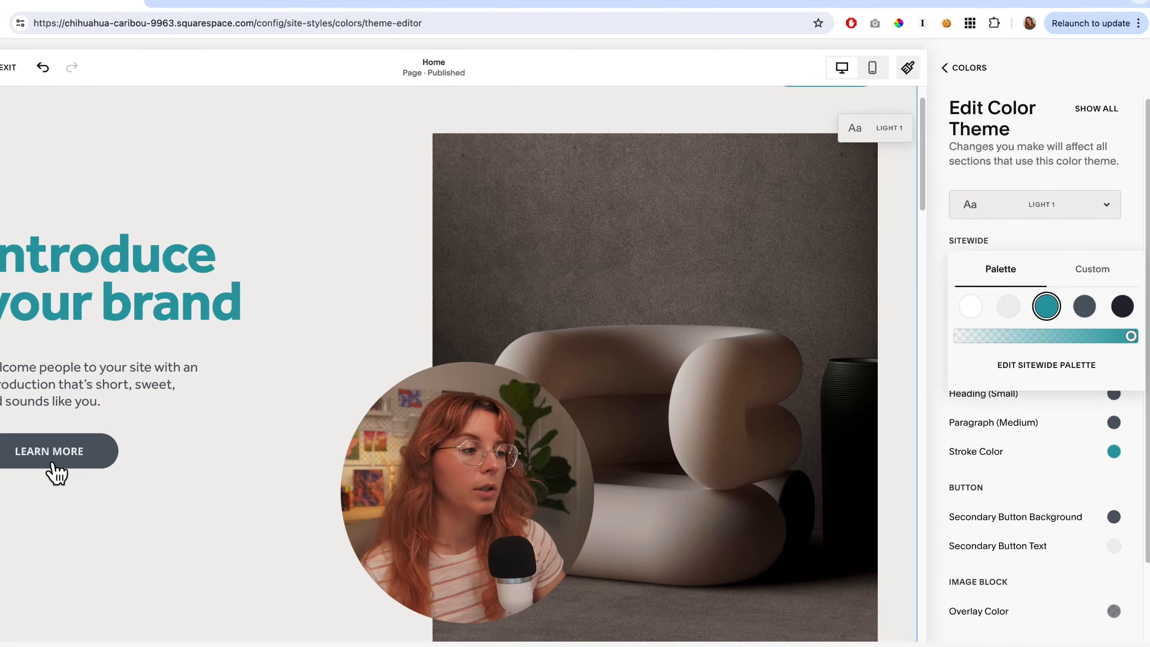
{"action": "scroll", "coordinate": [216, 400], "scroll_direction": "down", "scroll_amount": 10}
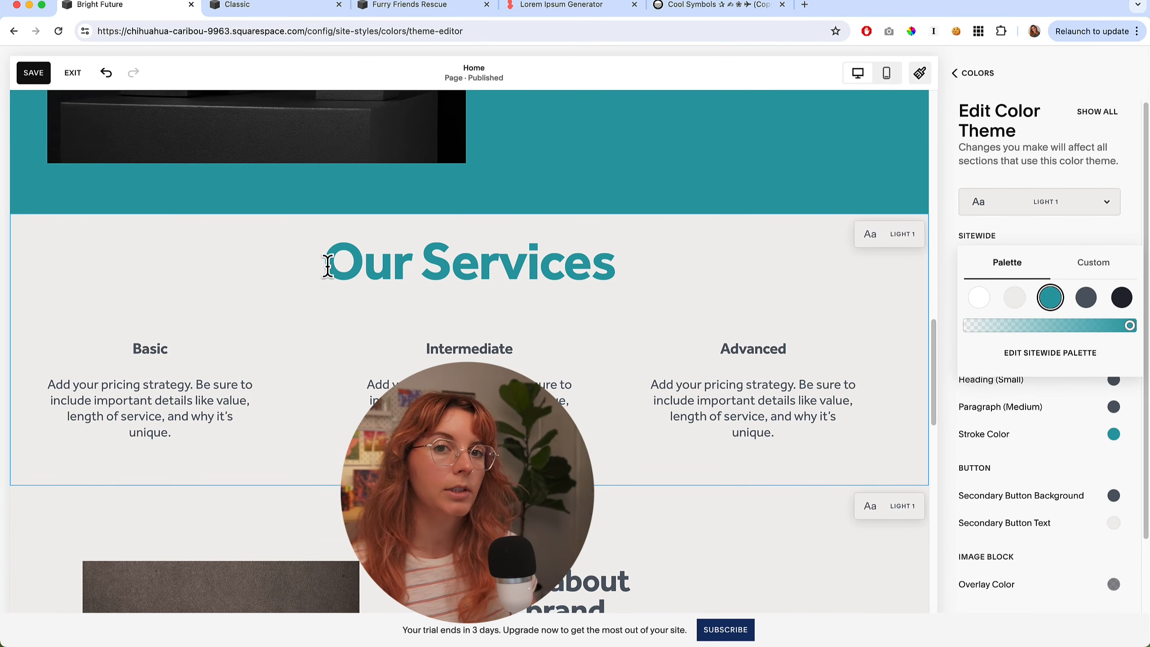
{"action": "scroll", "coordinate": [563, 371], "scroll_direction": "down", "scroll_amount": 6}
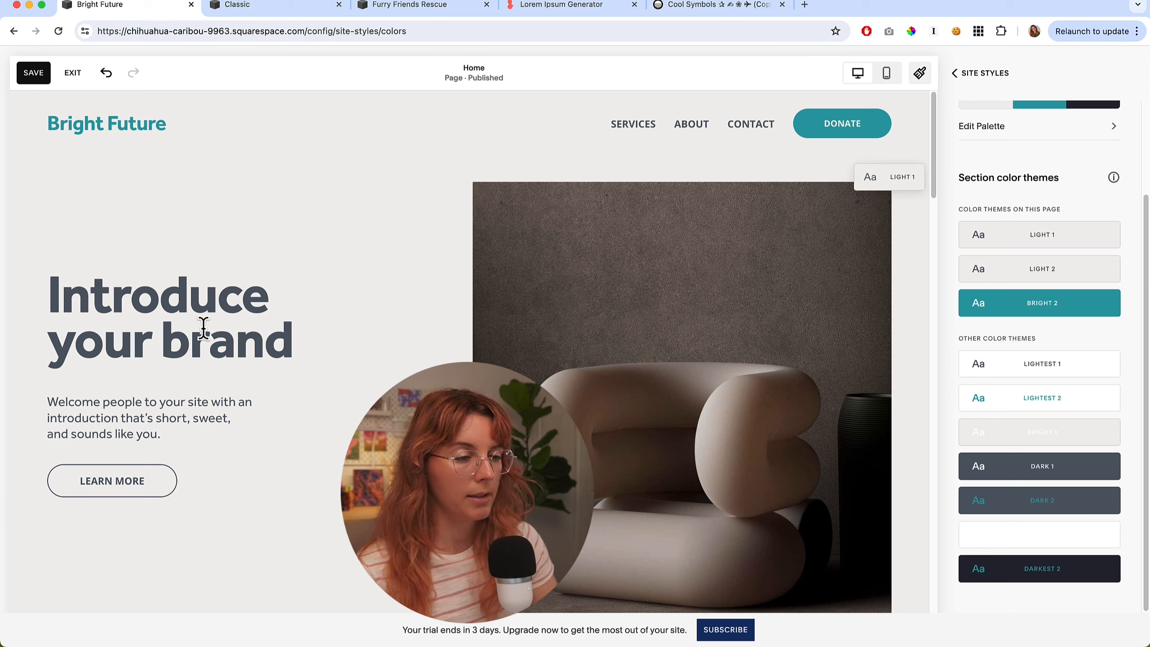
{"action": "left_click_drag", "start_coordinate": [203, 327], "coordinate": [584, 410]}
{"action": "left_click", "coordinate": [194, 315]}
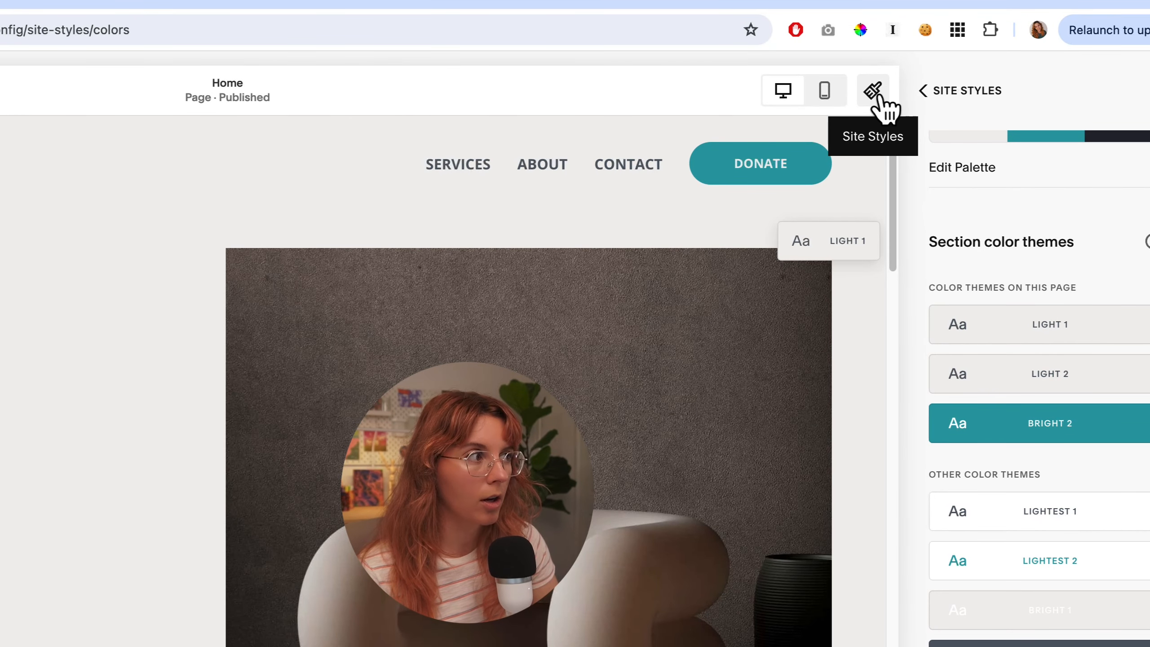
- Leave the site styles, check that the intro heading is a selectable block, and display the intro section's layout grid
{"action": "left_click", "coordinate": [874, 93]}
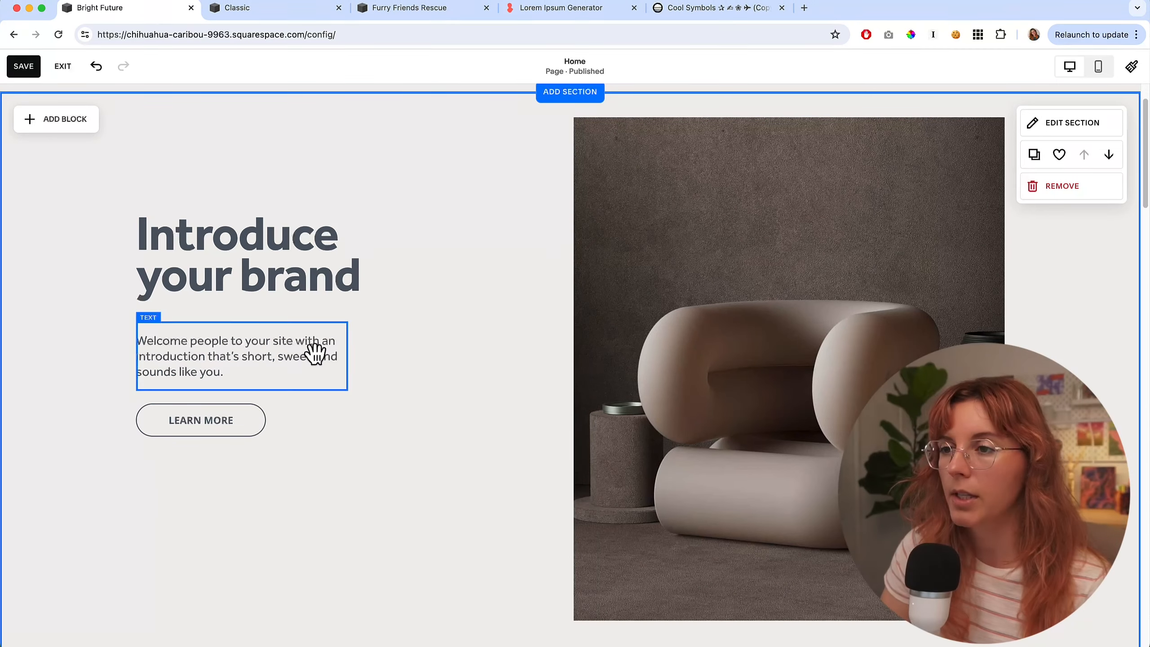
{"action": "mouse_move", "coordinate": [303, 267]}
{"action": "left_mouse_down"}
{"action": "mouse_move", "coordinate": [303, 292]}
{"action": "mouse_move", "coordinate": [300, 246]}
{"action": "mouse_move", "coordinate": [303, 269]}
{"action": "left_mouse_up"}
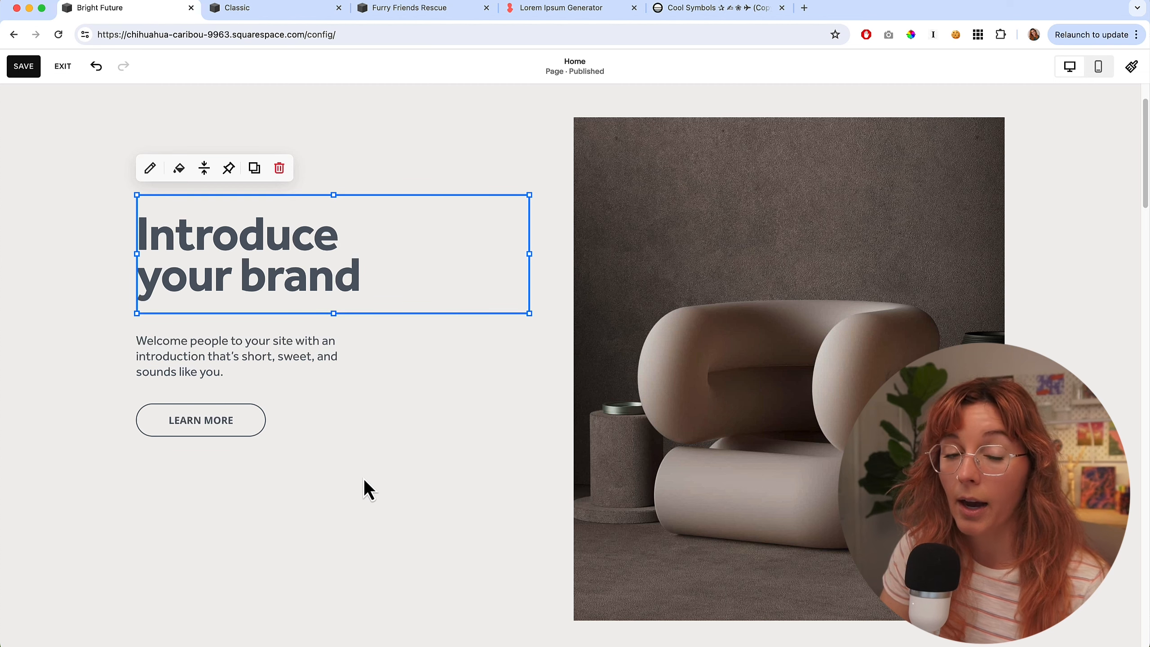
{"action": "left_click", "coordinate": [365, 508]}
{"action": "scroll", "coordinate": [396, 503], "scroll_direction": "up", "scroll_amount": 2}
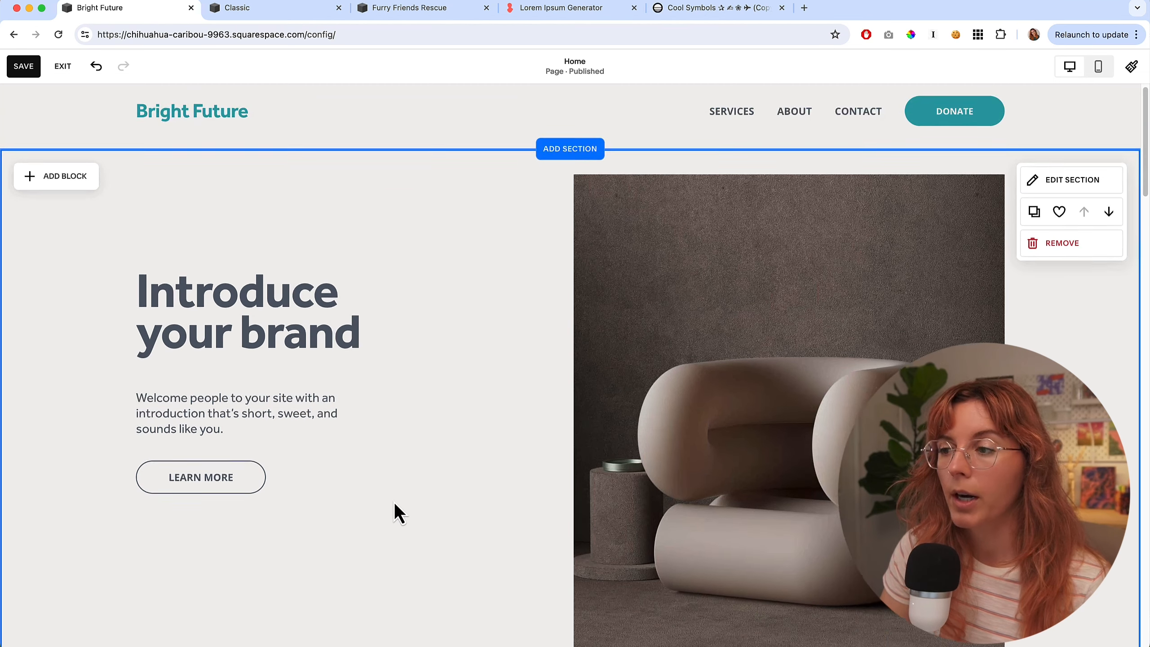
{"action": "scroll", "coordinate": [393, 503], "scroll_direction": "down", "scroll_amount": 2}
{"action": "scroll", "coordinate": [459, 502], "scroll_direction": "up", "scroll_amount": 1}
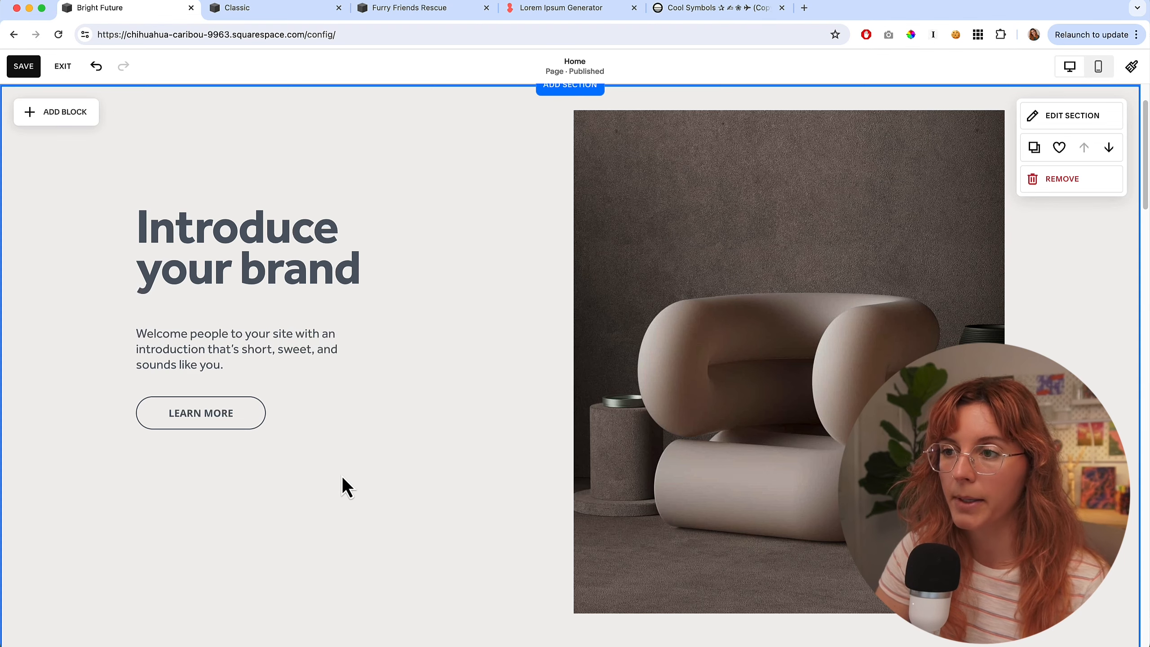
{"action": "key", "text": "g"}
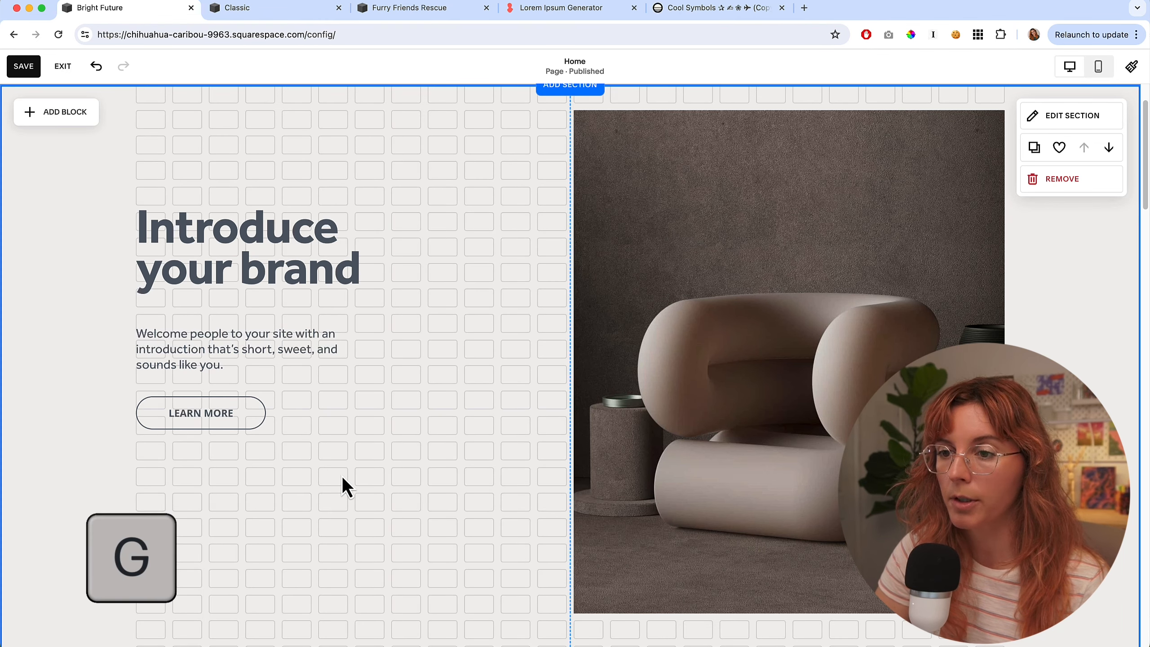
- Start adding a section between the teal services section and the pricing section titled Our Services, and browse the Intro templates
{"action": "scroll", "coordinate": [347, 492], "scroll_direction": "up", "scroll_amount": 2}
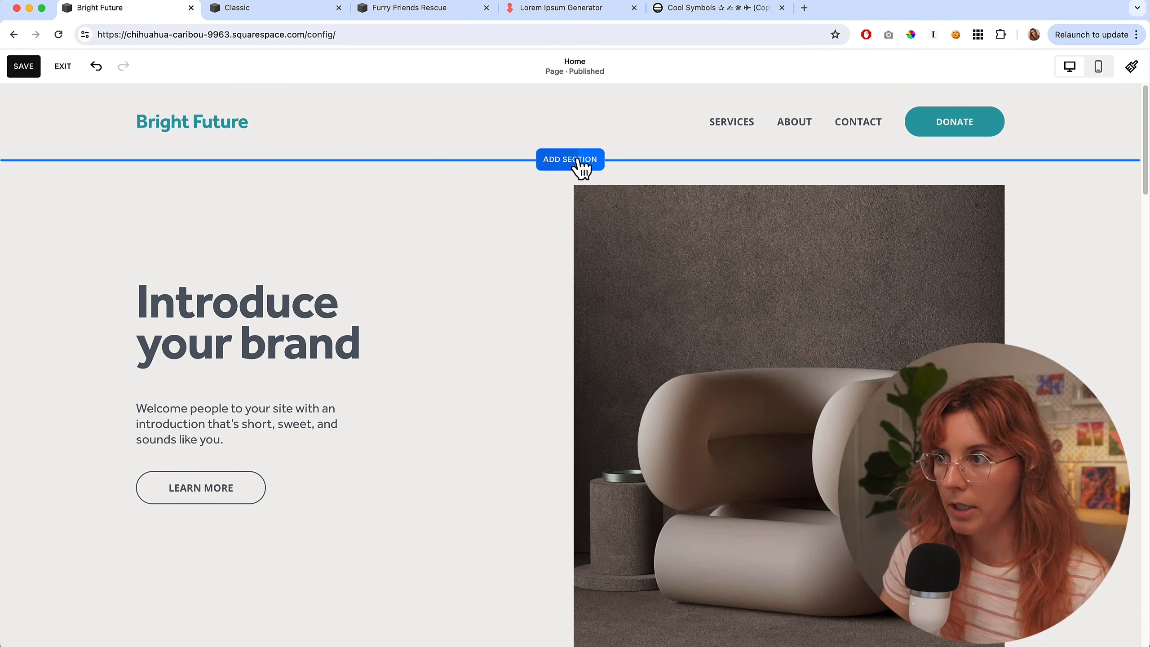
{"action": "scroll", "coordinate": [534, 309], "scroll_direction": "down", "scroll_amount": 1}
{"action": "scroll", "coordinate": [532, 313], "scroll_direction": "down", "scroll_amount": 5}
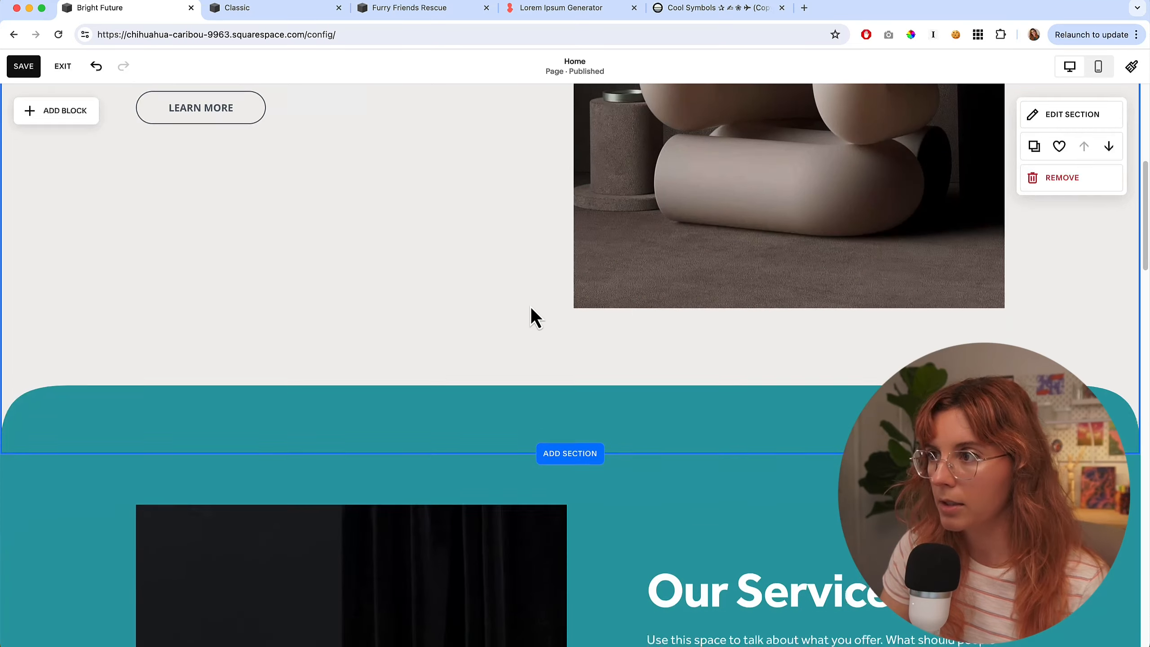
{"action": "scroll", "coordinate": [516, 408], "scroll_direction": "down", "scroll_amount": 1}
{"action": "scroll", "coordinate": [543, 399], "scroll_direction": "down", "scroll_amount": 10}
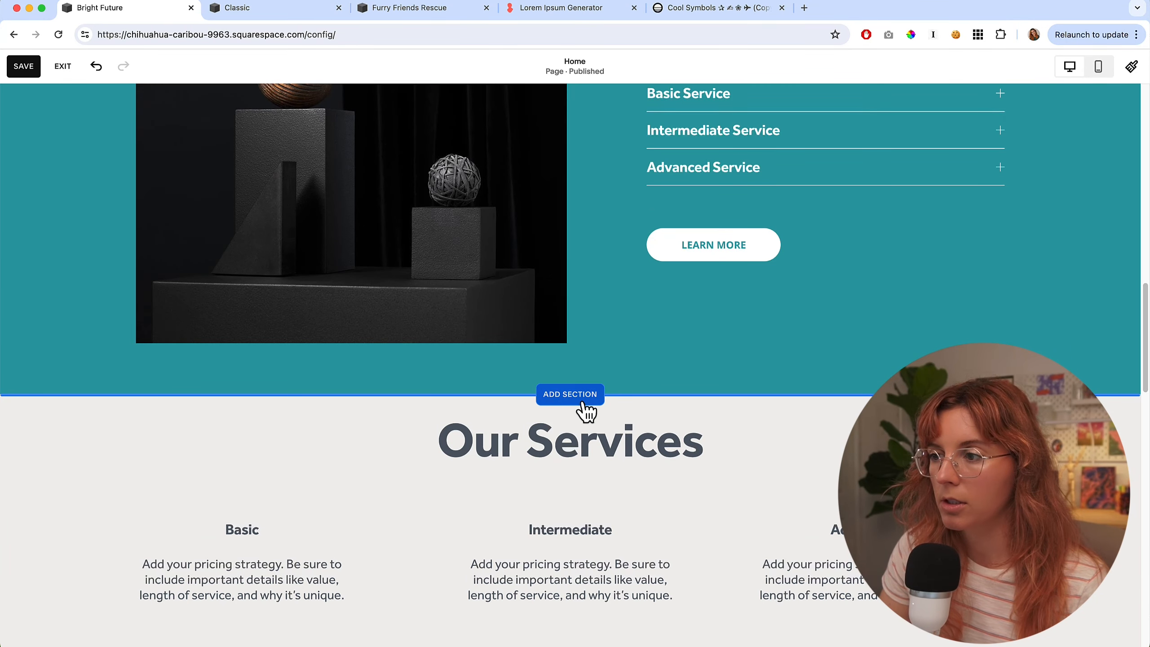
{"action": "scroll", "coordinate": [581, 408], "scroll_direction": "down", "scroll_amount": 8}
{"action": "scroll", "coordinate": [582, 294], "scroll_direction": "up", "scroll_amount": 6}
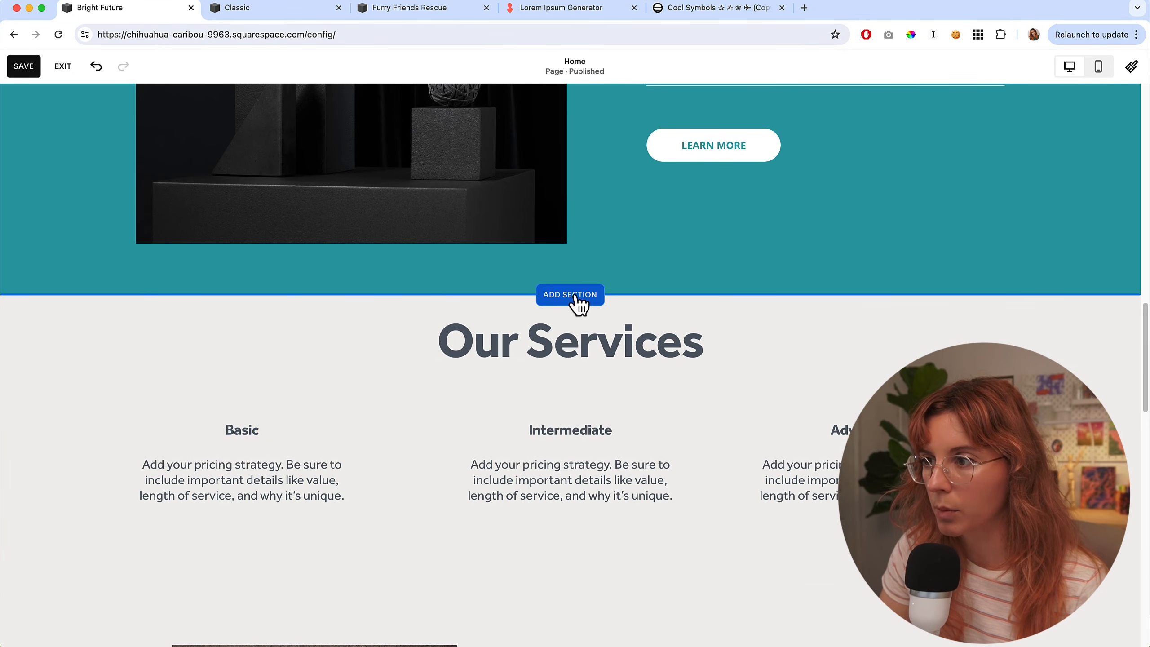
{"action": "left_click", "coordinate": [588, 297]}
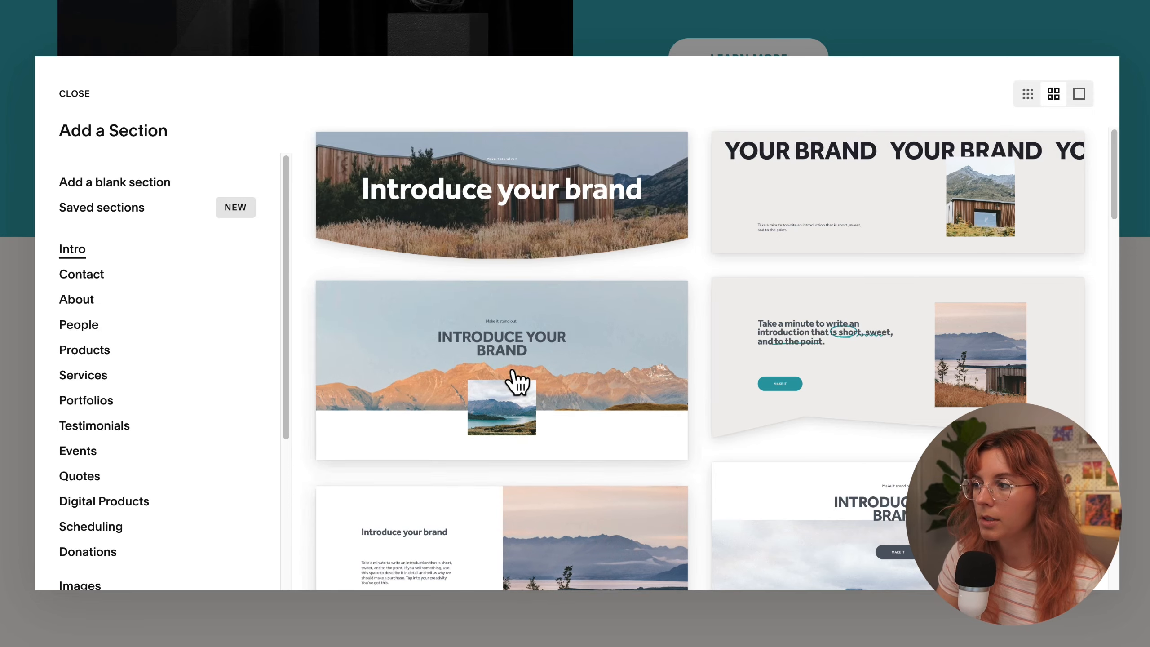
{"action": "scroll", "coordinate": [513, 380], "scroll_direction": "down", "scroll_amount": 5}
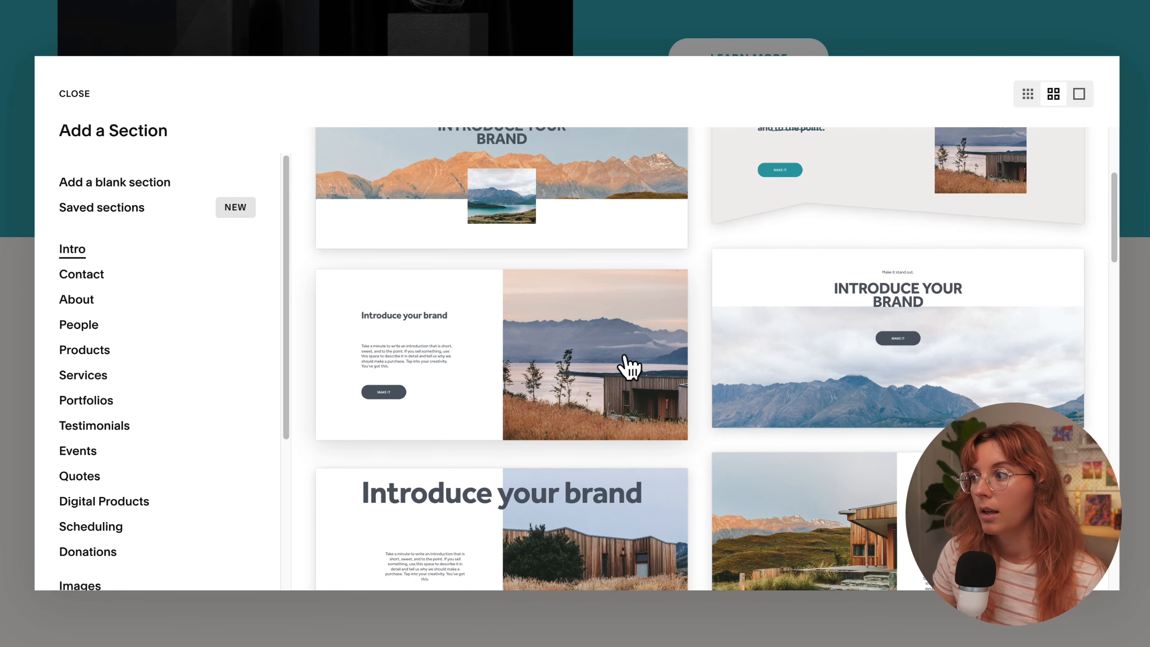
{"action": "scroll", "coordinate": [634, 367], "scroll_direction": "up", "scroll_amount": 5}
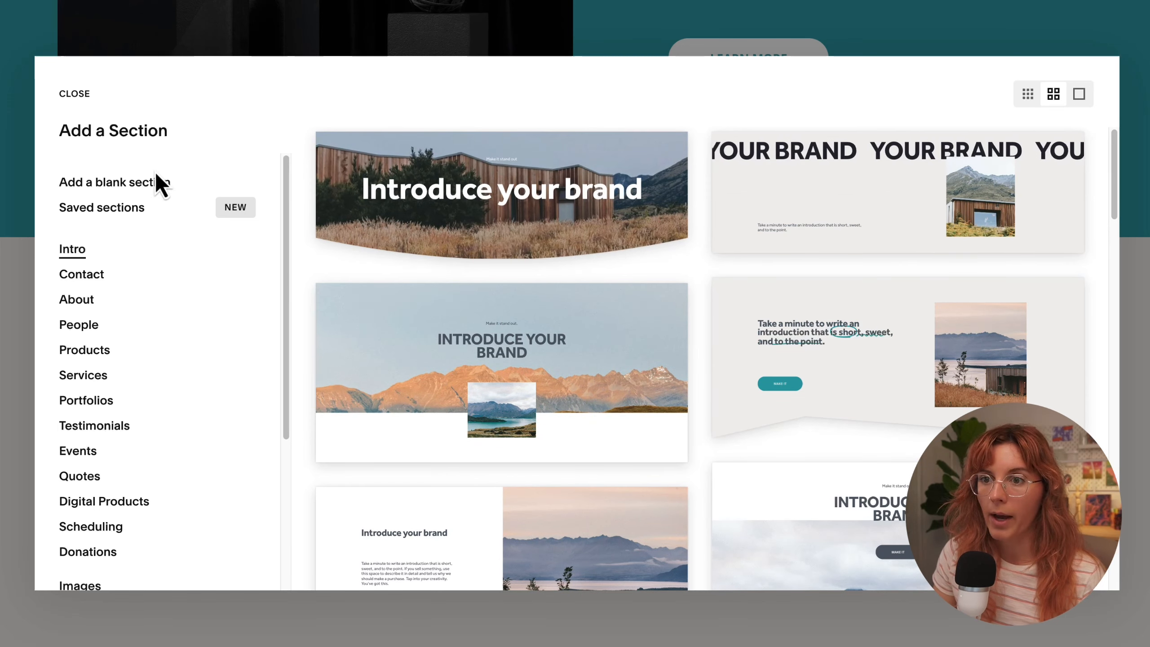
- Add the People section template with three rectangular portraits in one row, each with a name, role and description
{"action": "left_click", "coordinate": [85, 269]}
{"action": "left_click", "coordinate": [85, 268]}
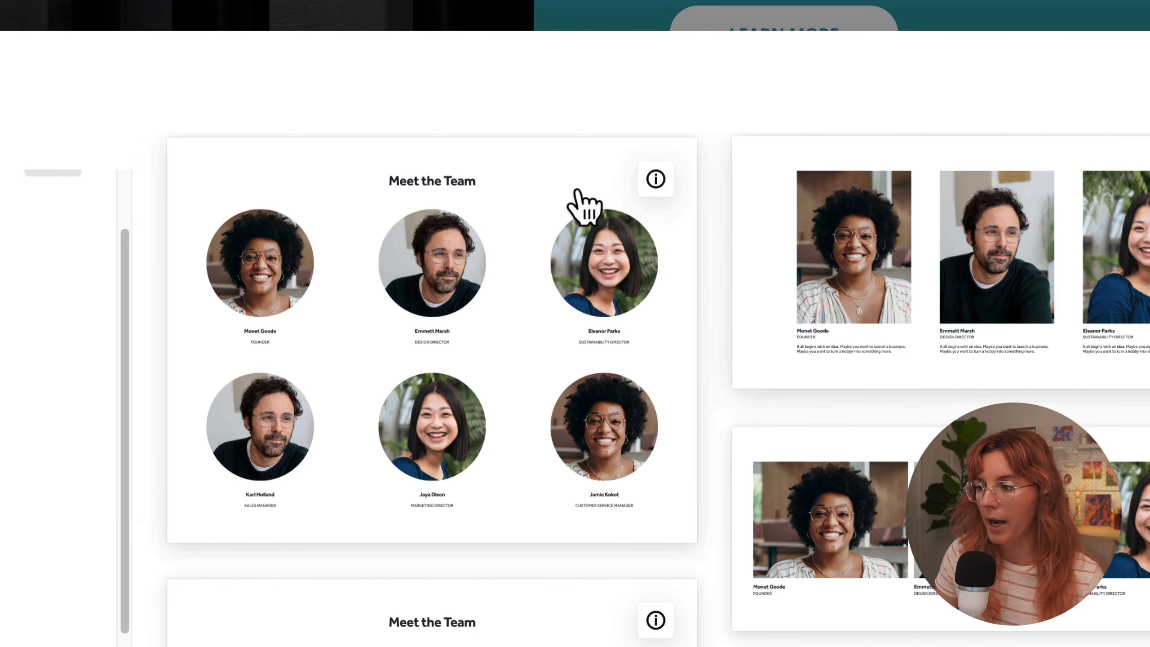
{"action": "mouse_move", "coordinate": [666, 165]}
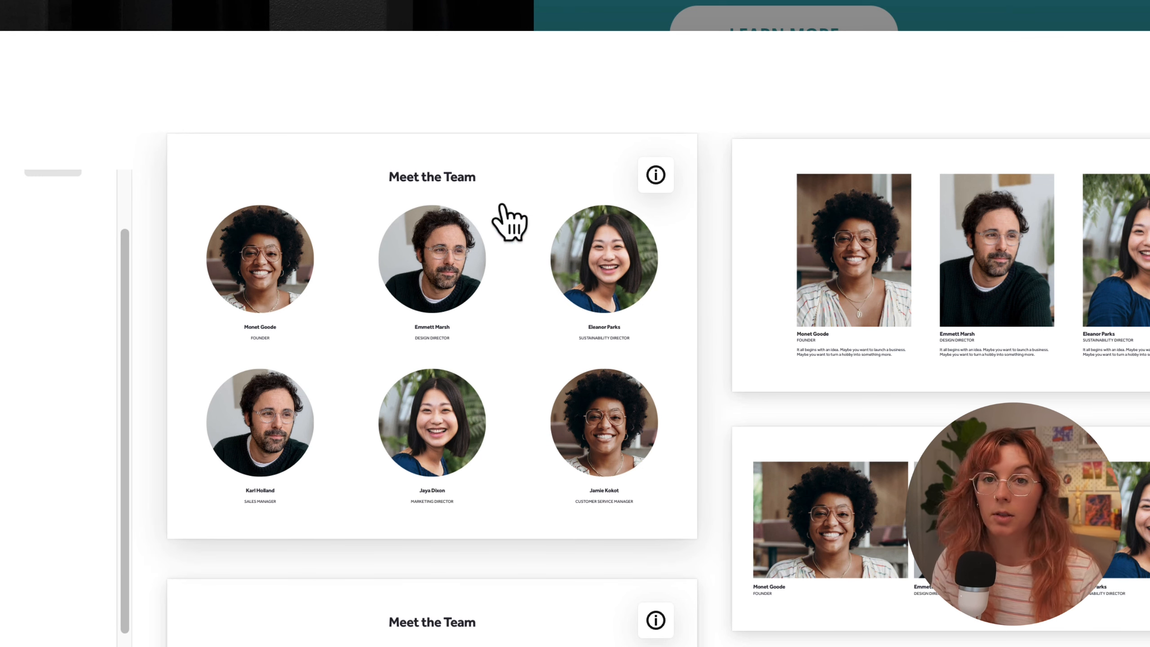
{"action": "mouse_move", "coordinate": [646, 183]}
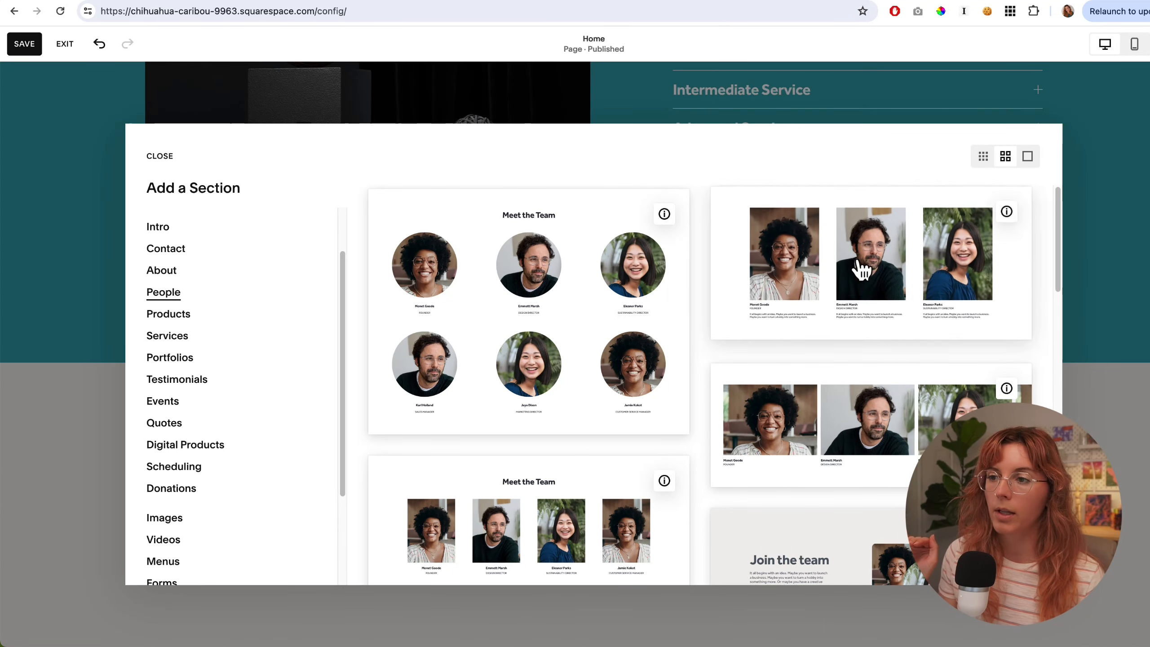
{"action": "left_click", "coordinate": [857, 286]}
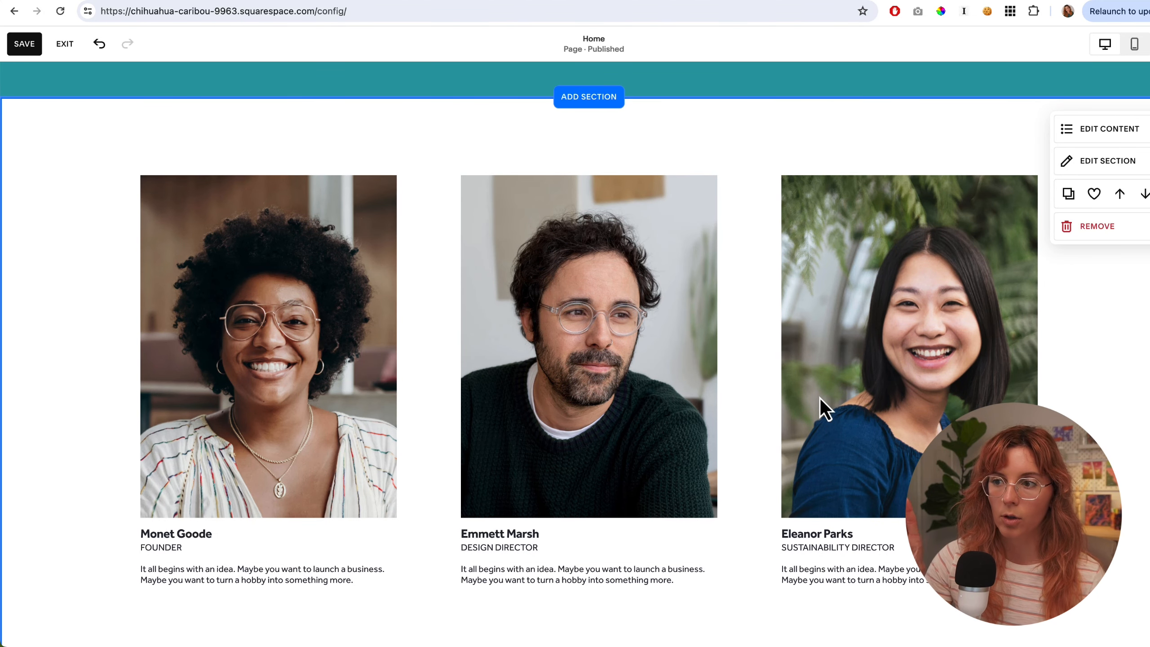
- Reopen and dismiss the section templates, and try to select the new people section's photos and text directly on the page
{"action": "left_click", "coordinate": [564, 105]}
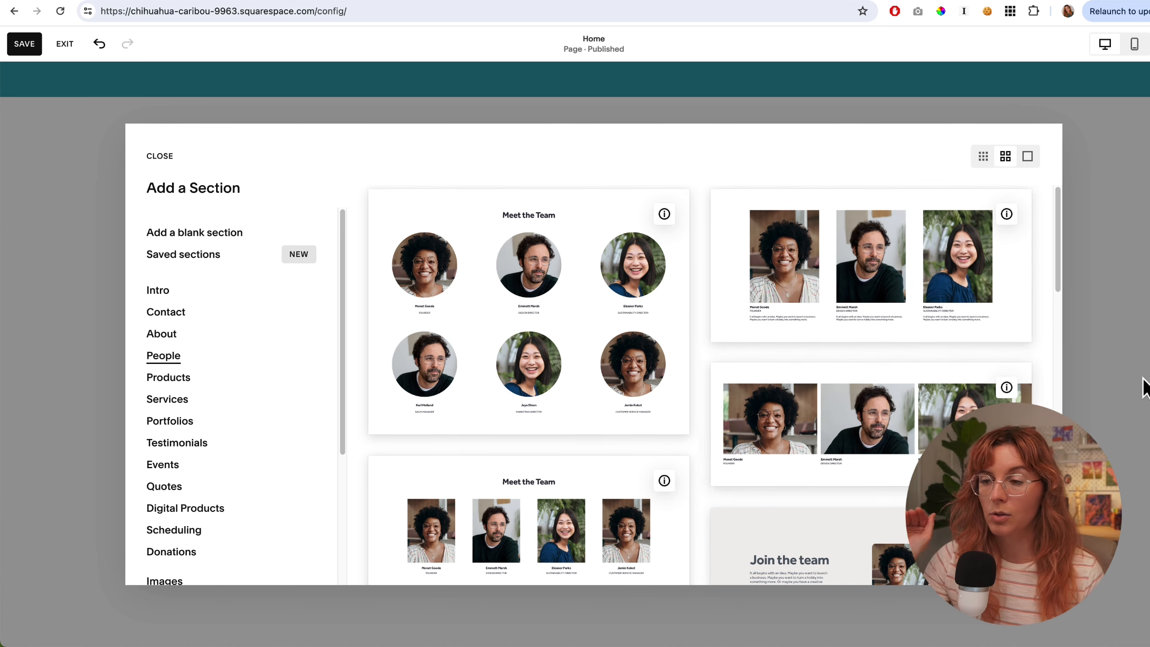
{"action": "left_click", "coordinate": [616, 341]}
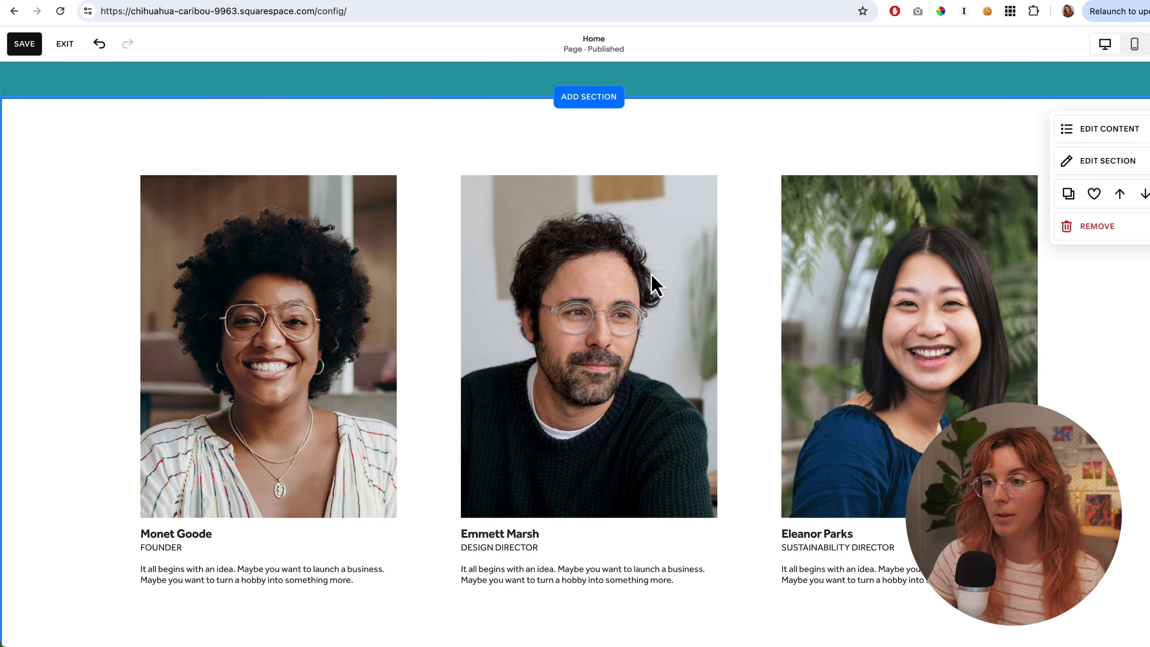
{"action": "left_click_drag", "start_coordinate": [649, 288], "coordinate": [661, 555]}
{"action": "left_click_drag", "start_coordinate": [784, 565], "coordinate": [802, 592]}
{"action": "left_click_drag", "start_coordinate": [799, 460], "coordinate": [432, 507]}
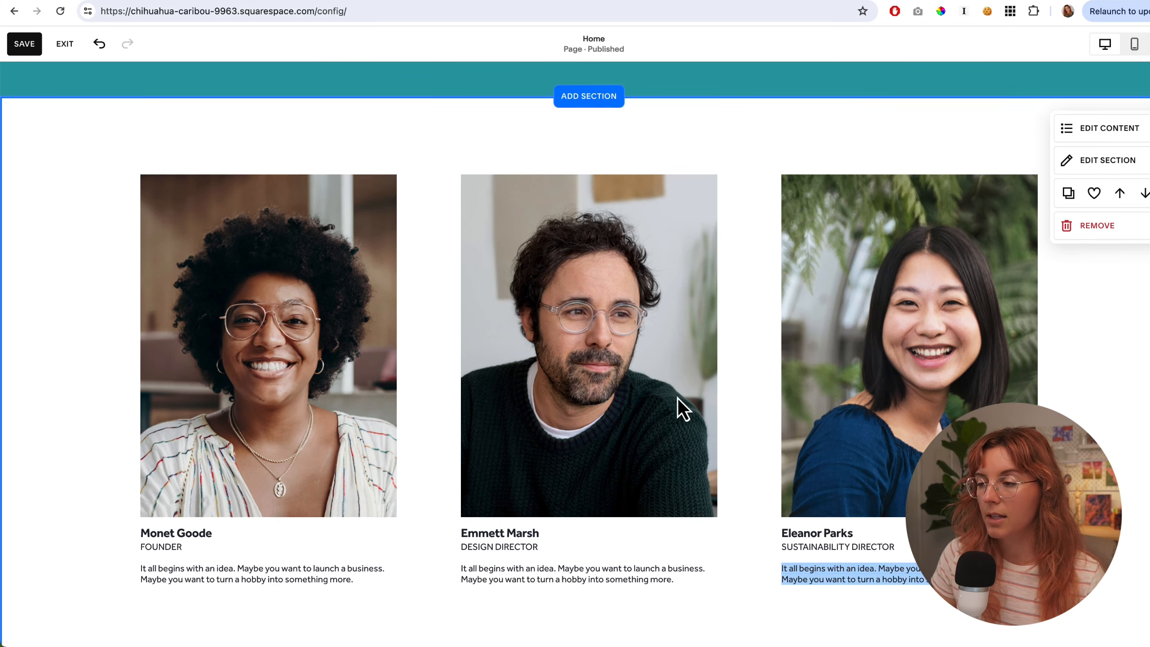
- Select the Learn More button block in the teal services section for comparison, and return to the people section
{"action": "scroll", "coordinate": [678, 398], "scroll_direction": "up", "scroll_amount": 5}
{"action": "mouse_move", "coordinate": [752, 244]}
{"action": "left_mouse_down"}
{"action": "mouse_move", "coordinate": [760, 314]}
{"action": "mouse_move", "coordinate": [757, 264]}
{"action": "left_mouse_up"}
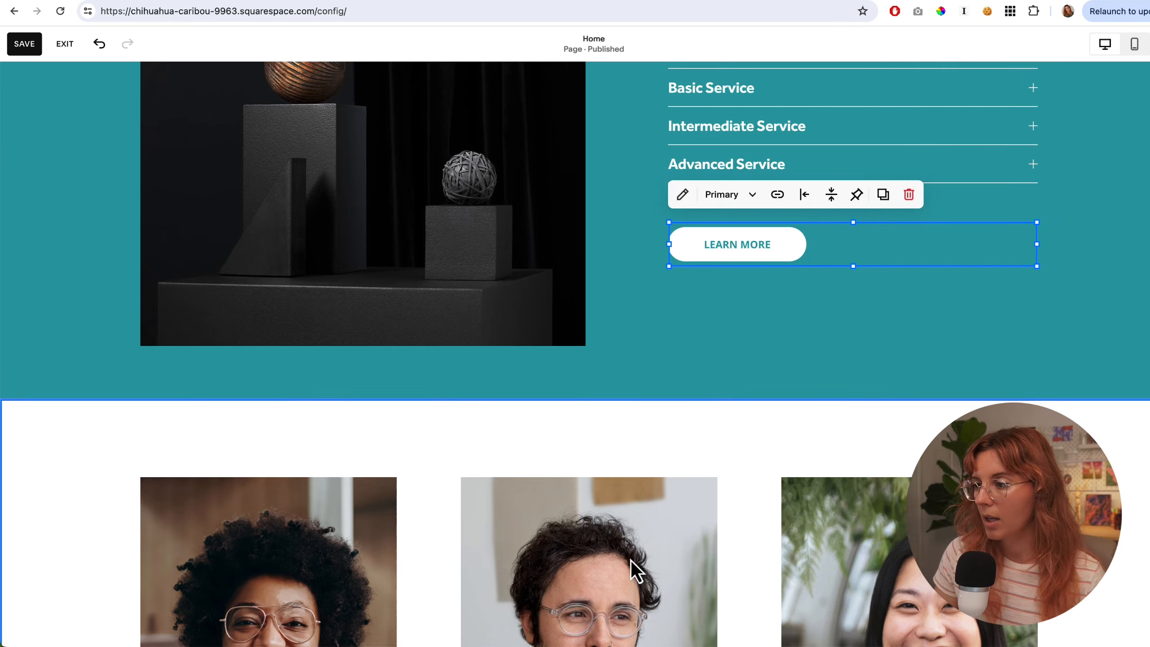
{"action": "scroll", "coordinate": [631, 561], "scroll_direction": "down", "scroll_amount": 10}
{"action": "scroll", "coordinate": [634, 449], "scroll_direction": "up", "scroll_amount": 2}
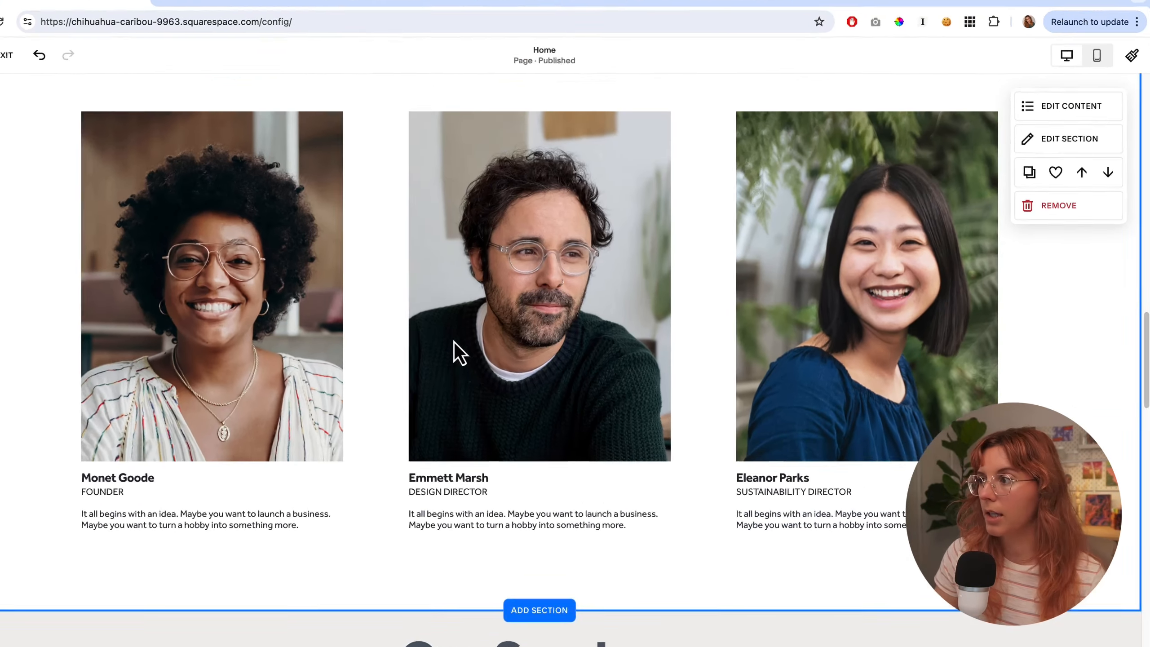
- Open the people section's content settings and toggle the items' title, body and button visibility, restoring each option
{"action": "left_click", "coordinate": [1060, 101]}
{"action": "left_click", "coordinate": [1112, 327]}
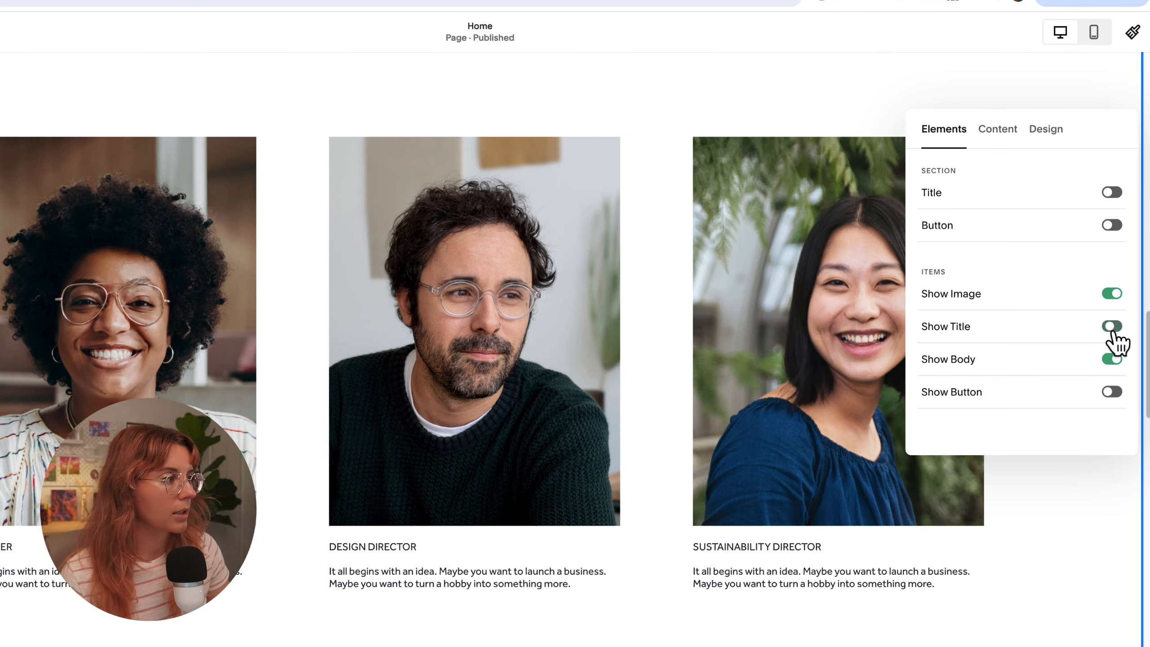
{"action": "left_click", "coordinate": [1112, 326]}
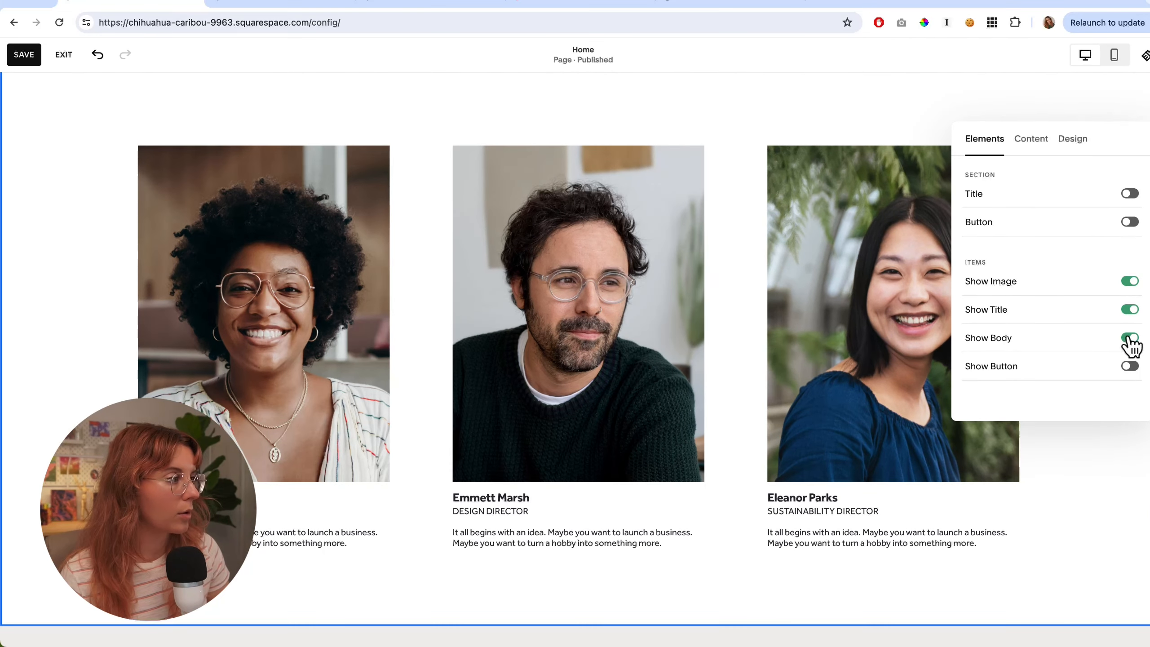
{"action": "left_click", "coordinate": [1112, 359]}
{"action": "left_click", "coordinate": [1112, 359]}
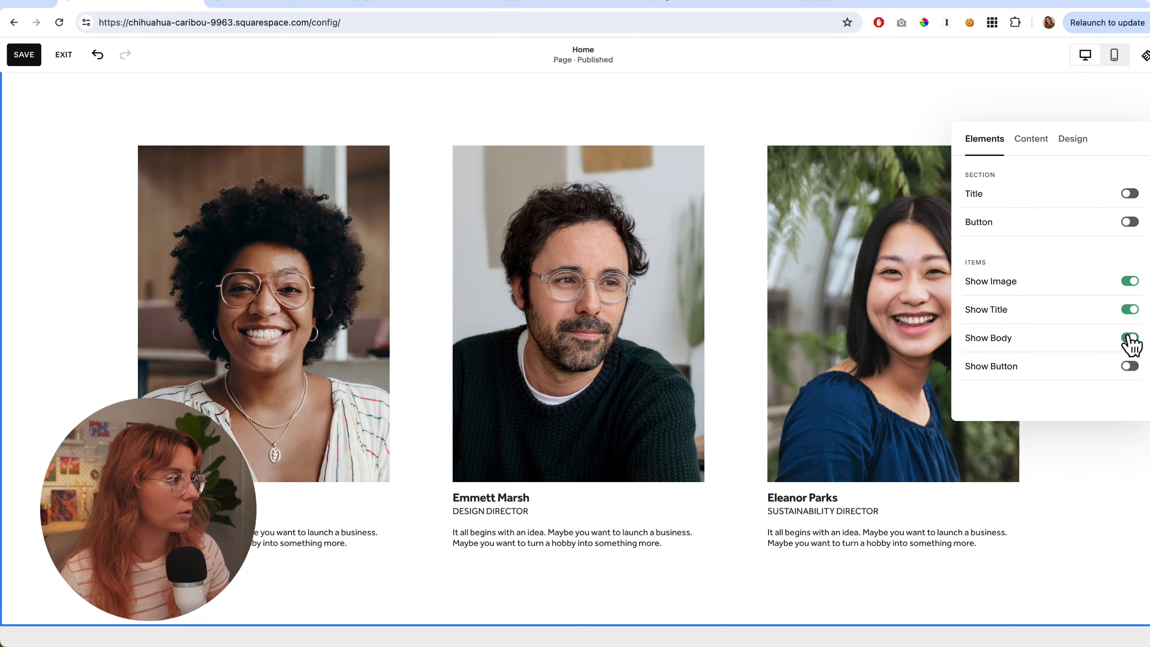
{"action": "left_click", "coordinate": [1131, 367]}
{"action": "left_click", "coordinate": [1131, 367]}
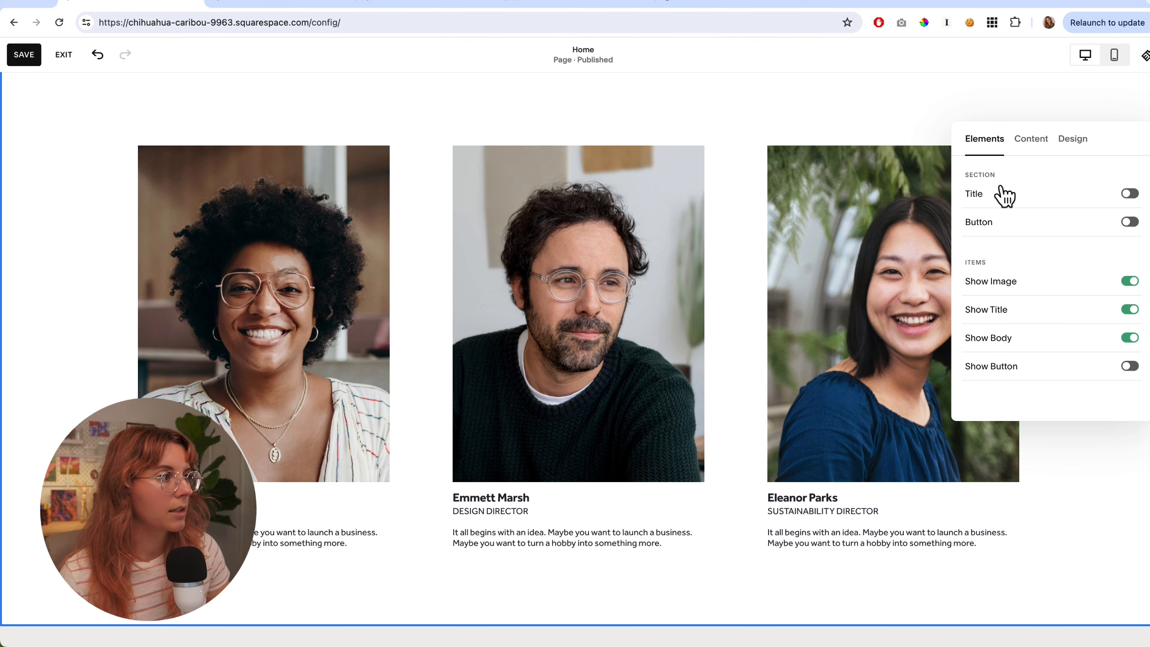
- Show the people section's overall title and button, and hide both again
{"action": "left_click", "coordinate": [1130, 195]}
{"action": "scroll", "coordinate": [739, 306], "scroll_direction": "down", "scroll_amount": 5}
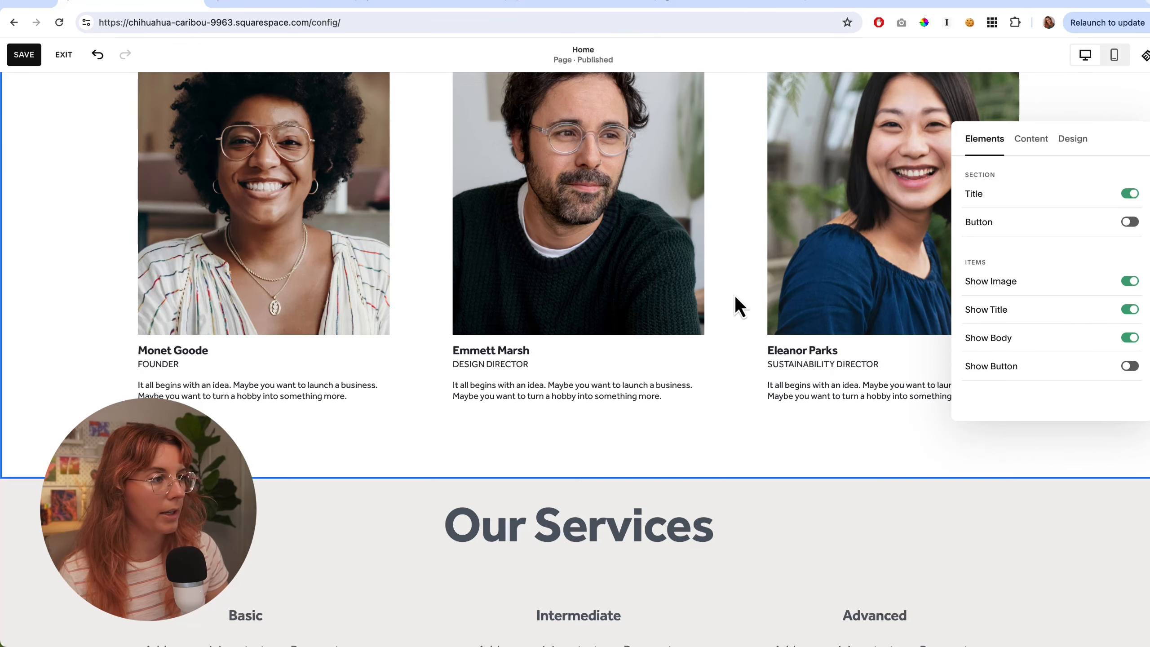
{"action": "left_click", "coordinate": [1131, 222]}
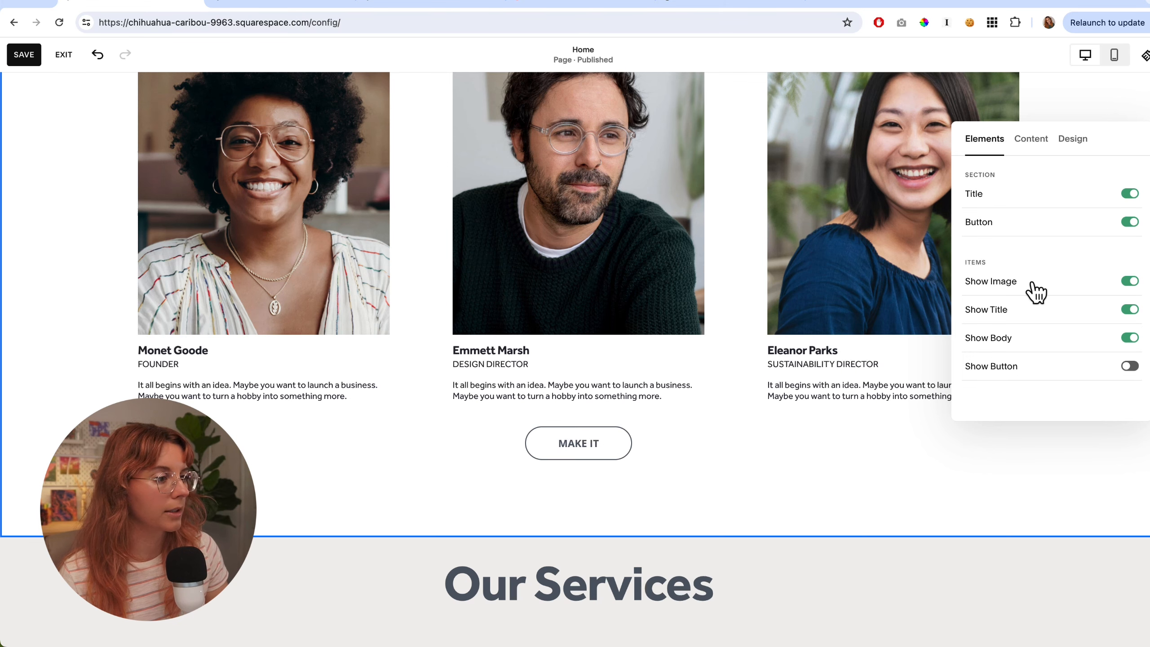
{"action": "left_click", "coordinate": [1130, 222]}
{"action": "left_click", "coordinate": [1130, 194]}
{"action": "scroll", "coordinate": [652, 416], "scroll_direction": "up", "scroll_amount": 5}
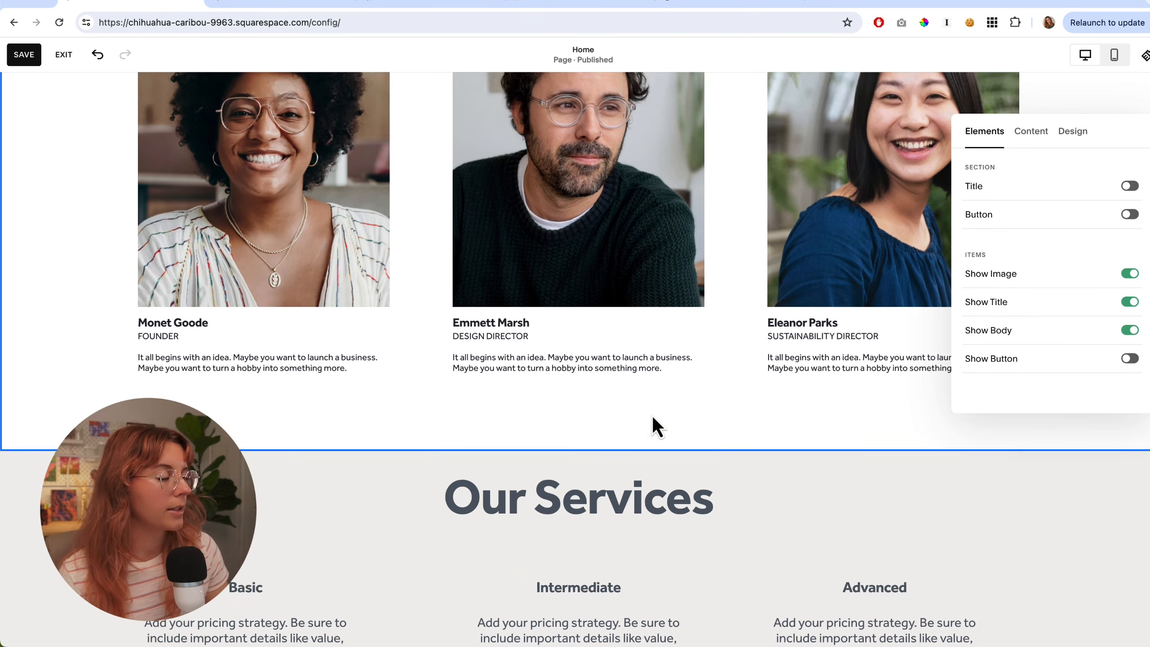
- Open the first team member's item, review its image, alt text, title and description fields, and return to the item list
{"action": "left_click", "coordinate": [1028, 132]}
{"action": "mouse_move", "coordinate": [1011, 208]}
{"action": "left_mouse_down"}
{"action": "mouse_move", "coordinate": [1018, 260]}
{"action": "mouse_move", "coordinate": [1020, 217]}
{"action": "left_mouse_up"}
{"action": "left_click", "coordinate": [1017, 213]}
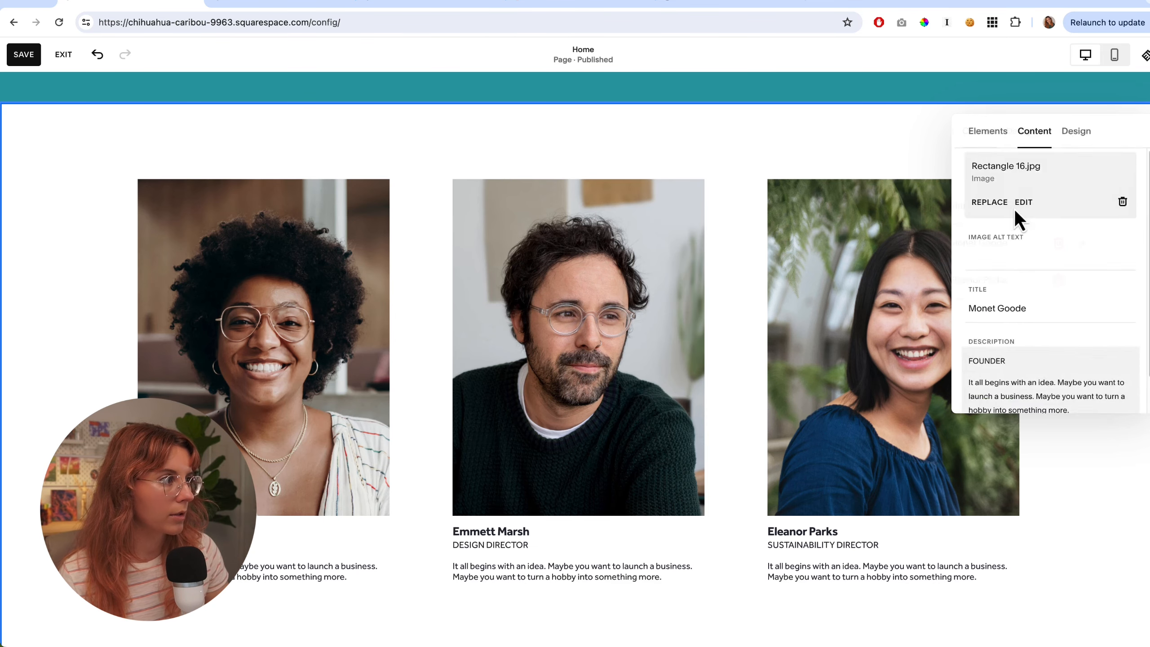
{"action": "scroll", "coordinate": [1011, 349], "scroll_direction": "down", "scroll_amount": 3}
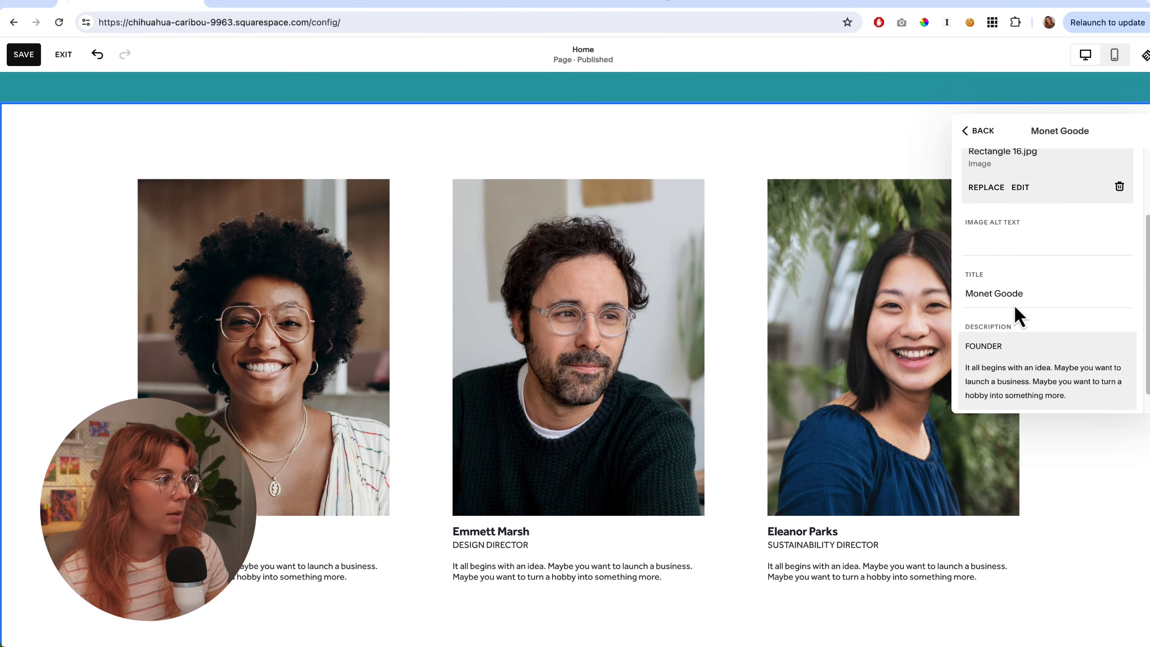
{"action": "left_click", "coordinate": [980, 137]}
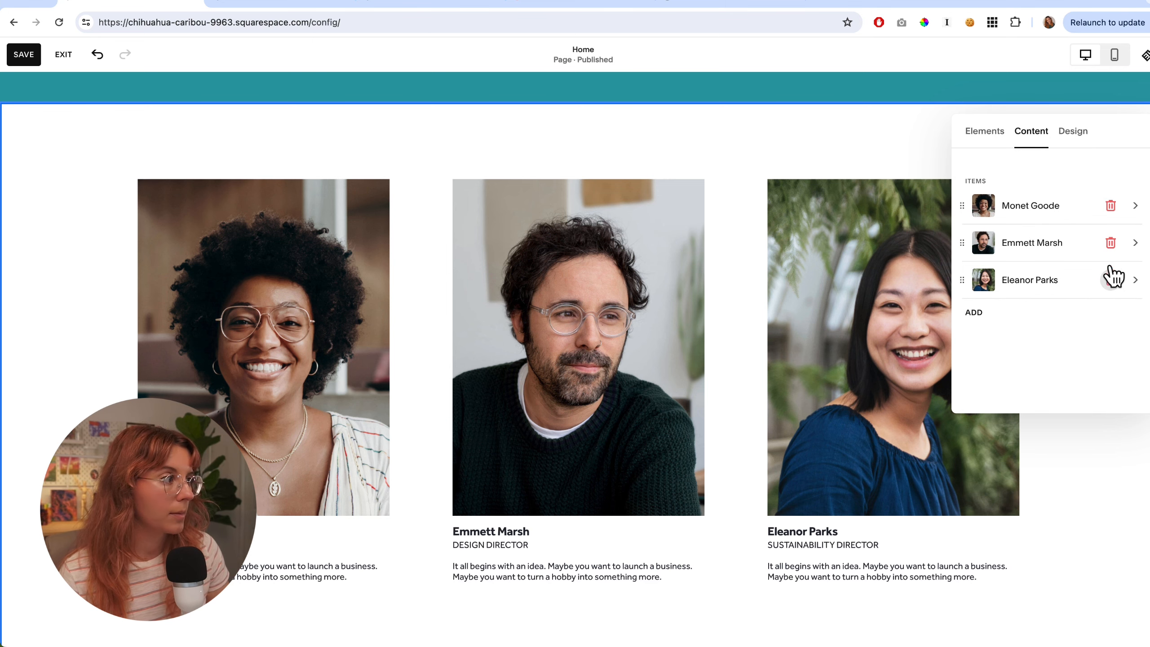
- Turn on the people section's title and try left alignment for it before setting it back to centered
{"action": "left_click", "coordinate": [985, 130]}
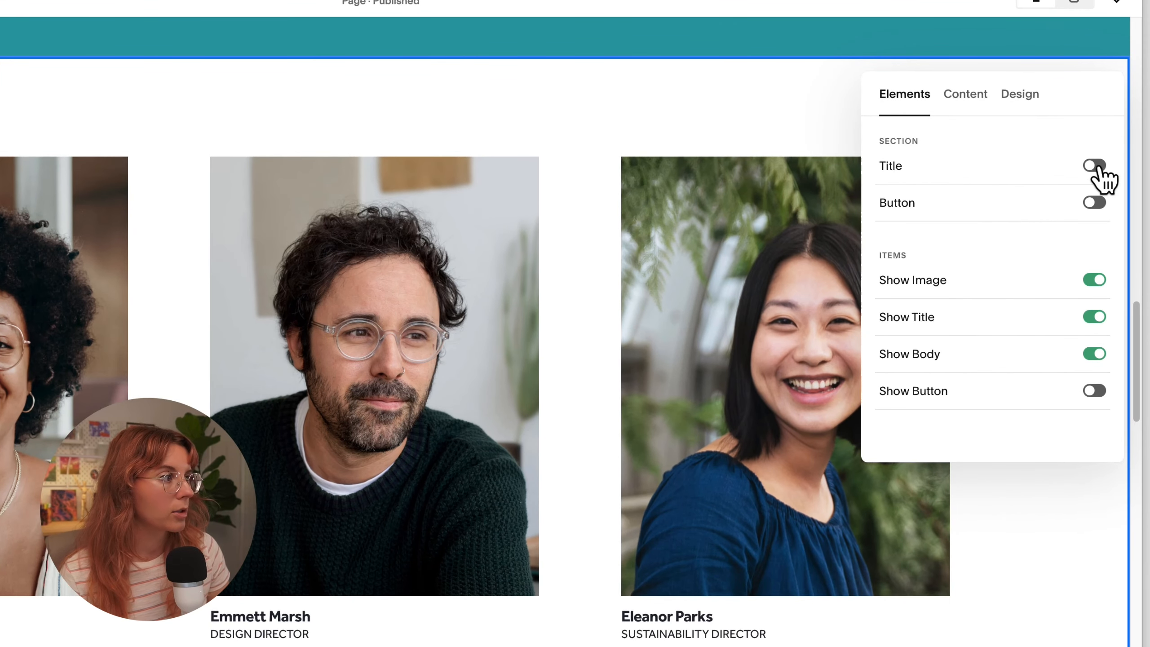
{"action": "left_click", "coordinate": [1095, 166]}
{"action": "left_click", "coordinate": [974, 97]}
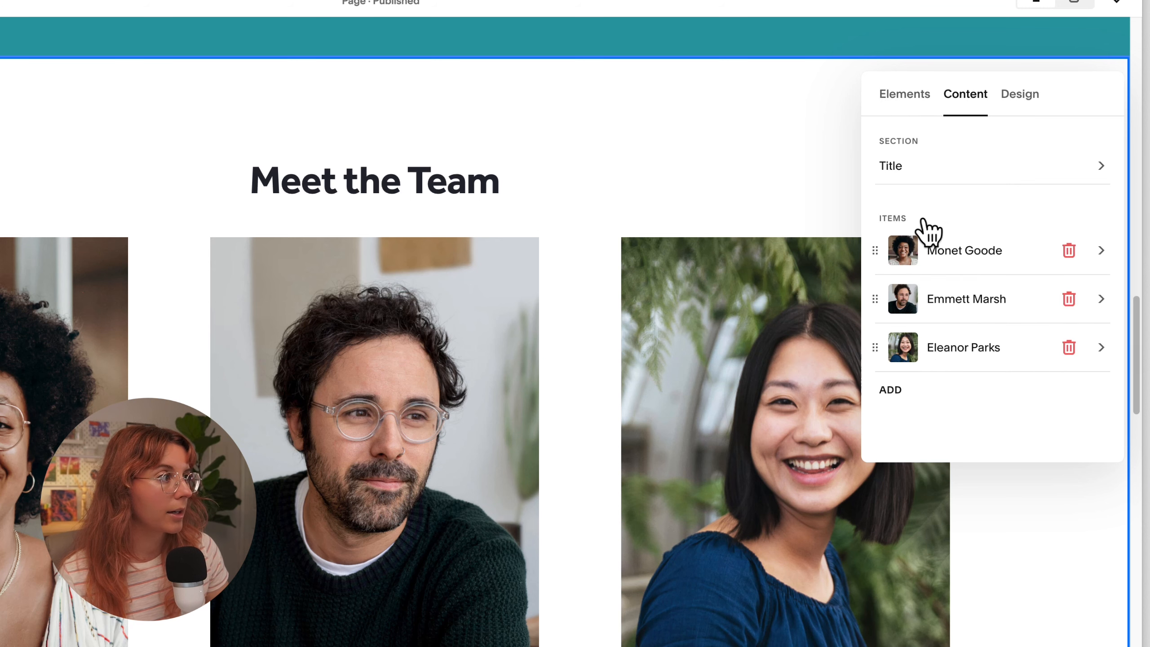
{"action": "left_click", "coordinate": [923, 176]}
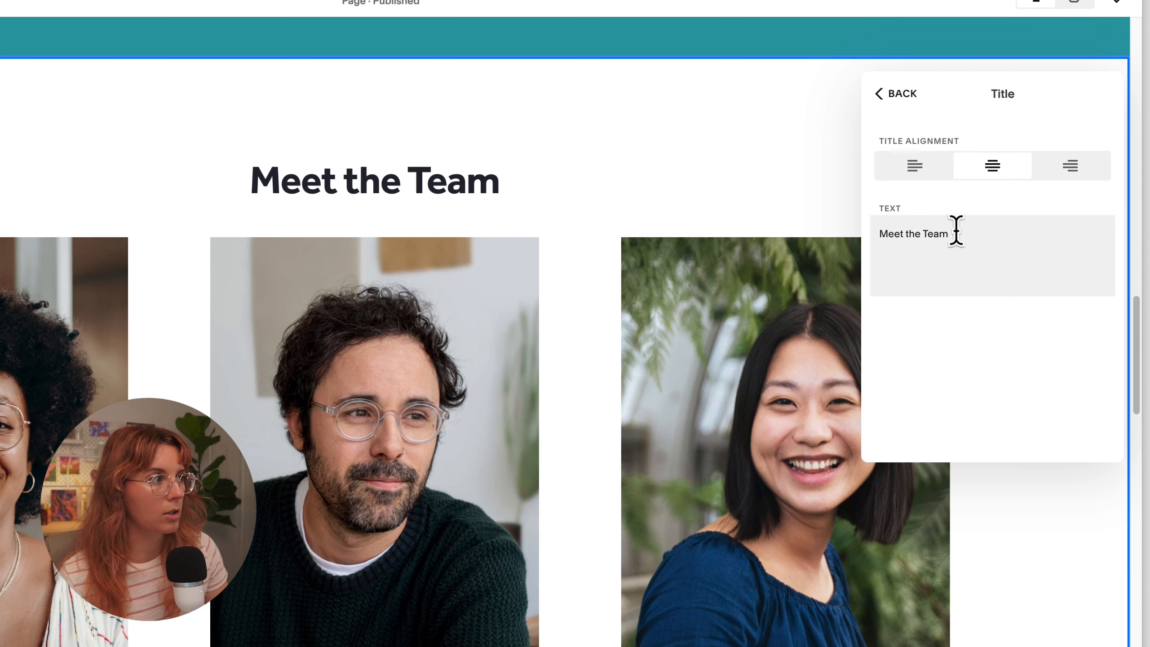
{"action": "left_click", "coordinate": [919, 175]}
{"action": "left_click", "coordinate": [987, 173]}
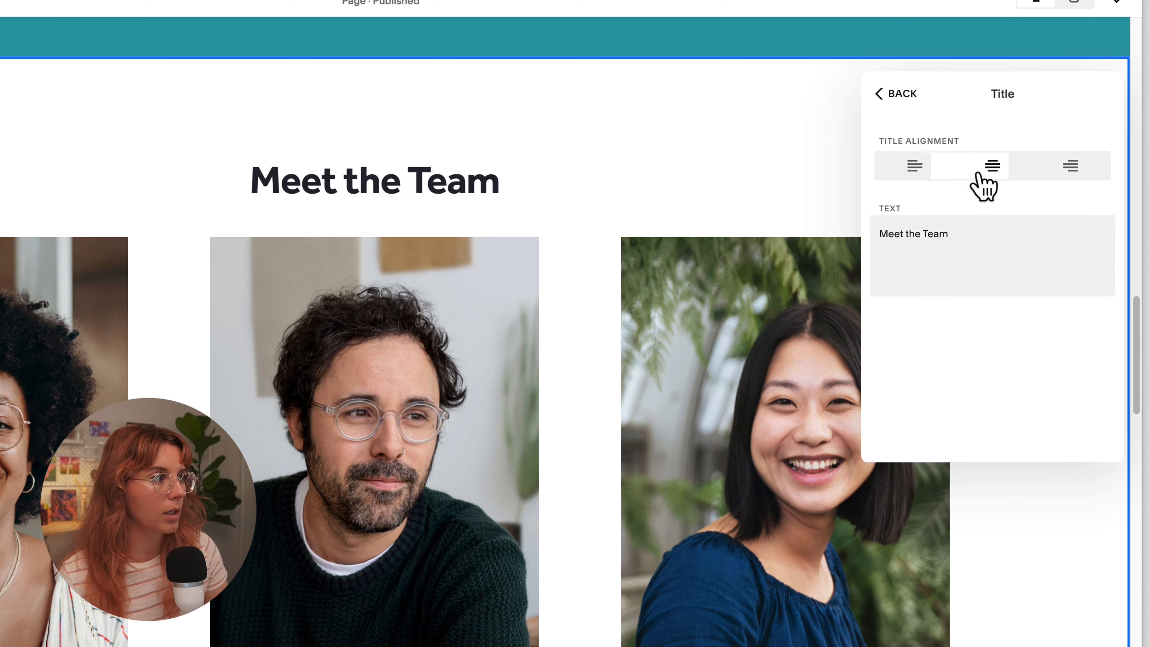
- Try the Carousel and Banner Slideshow layouts for the people section before setting it back to Simple List
{"action": "left_click", "coordinate": [897, 93]}
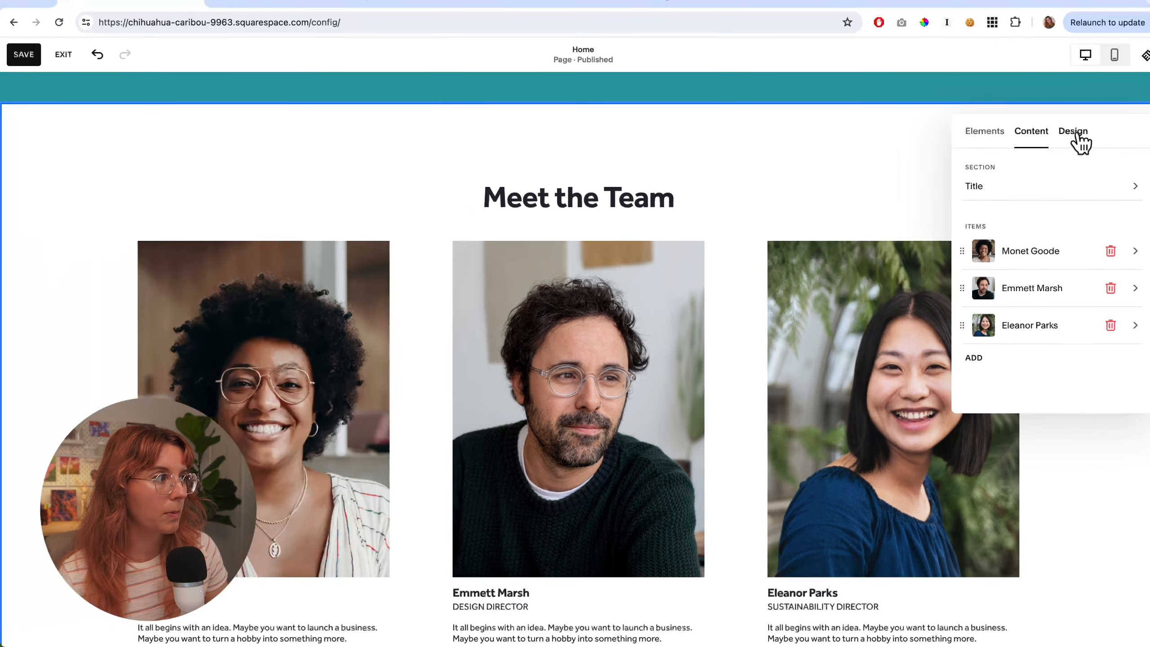
{"action": "left_click", "coordinate": [1025, 96]}
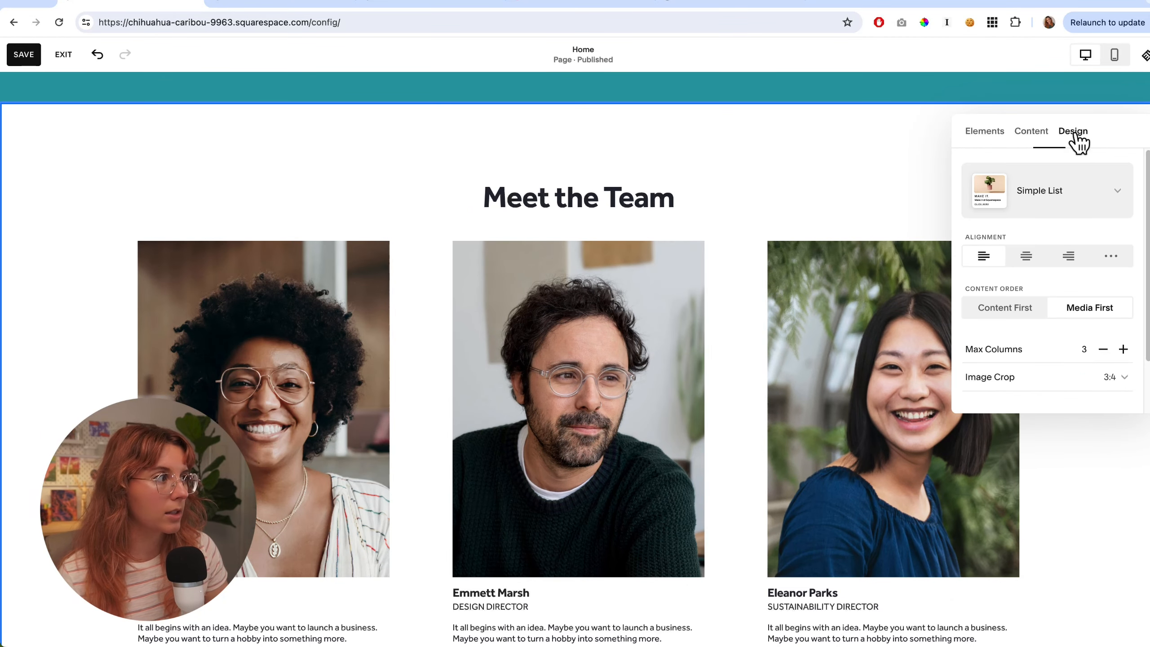
{"action": "left_click", "coordinate": [1034, 187]}
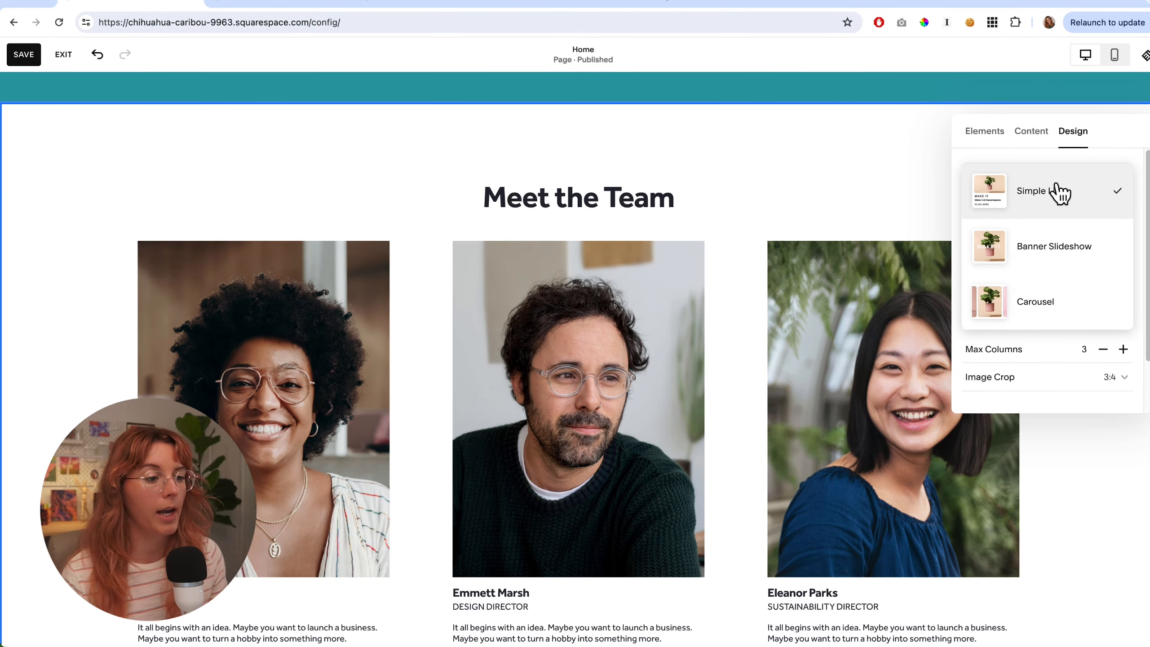
{"action": "left_click", "coordinate": [1060, 294]}
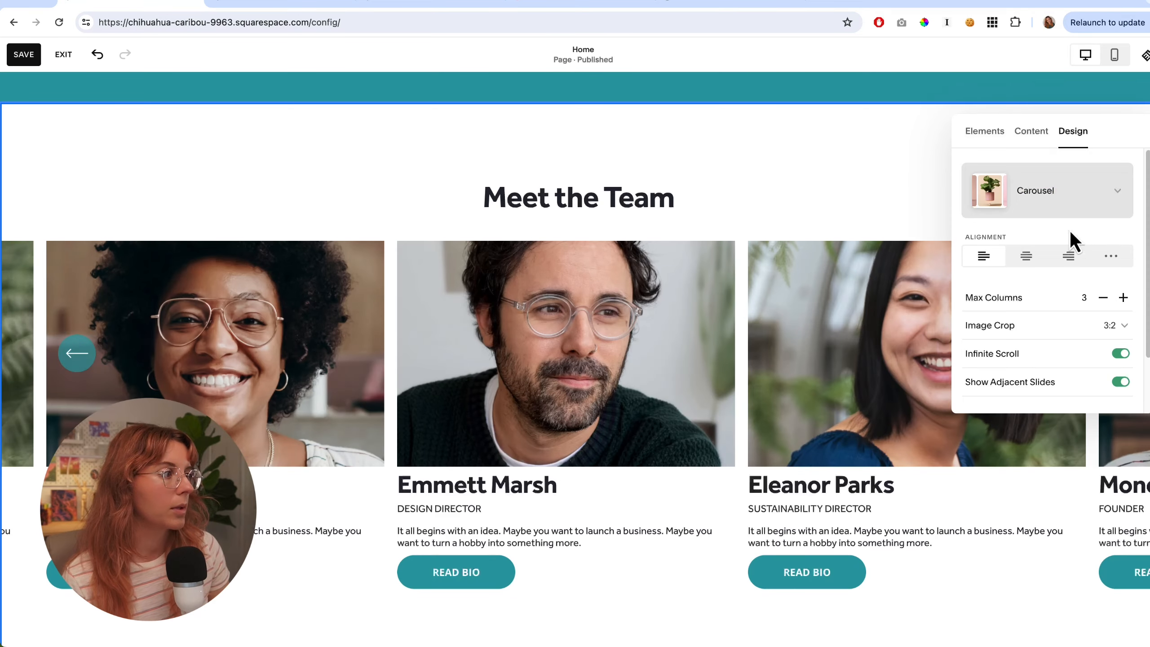
{"action": "left_click", "coordinate": [1068, 200]}
{"action": "left_click", "coordinate": [1062, 135]}
{"action": "left_click", "coordinate": [1062, 186]}
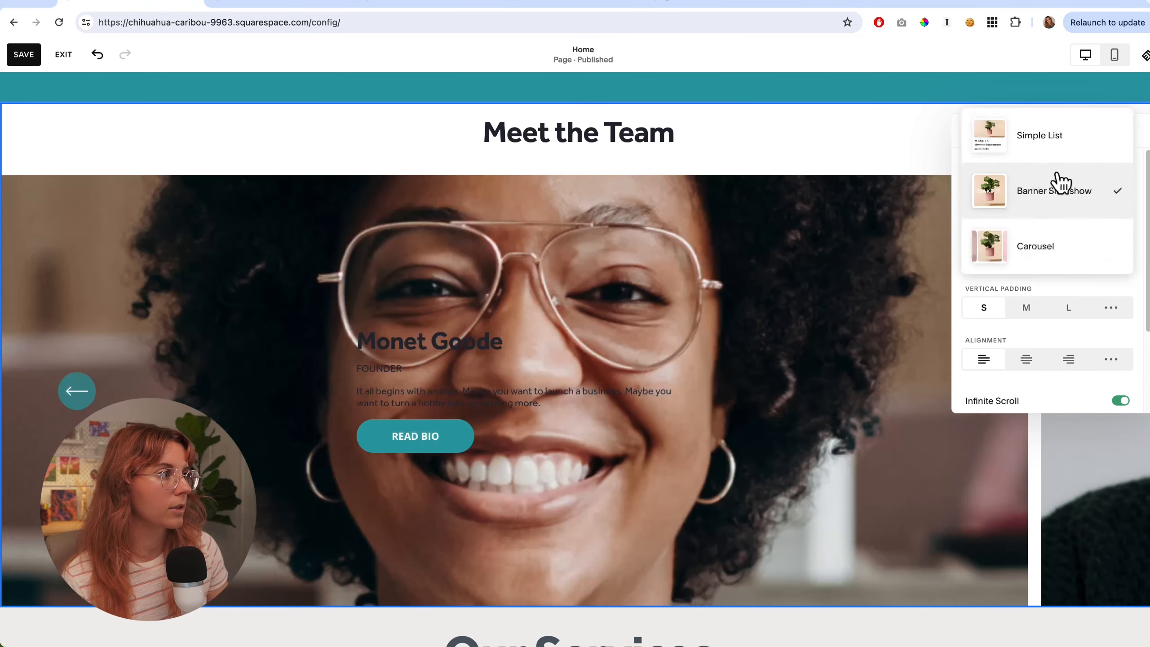
{"action": "left_click", "coordinate": [1061, 147]}
- Try a maximum of 2 columns for the people section's list before restoring it to 3
{"action": "scroll", "coordinate": [990, 297], "scroll_direction": "down", "scroll_amount": 2}
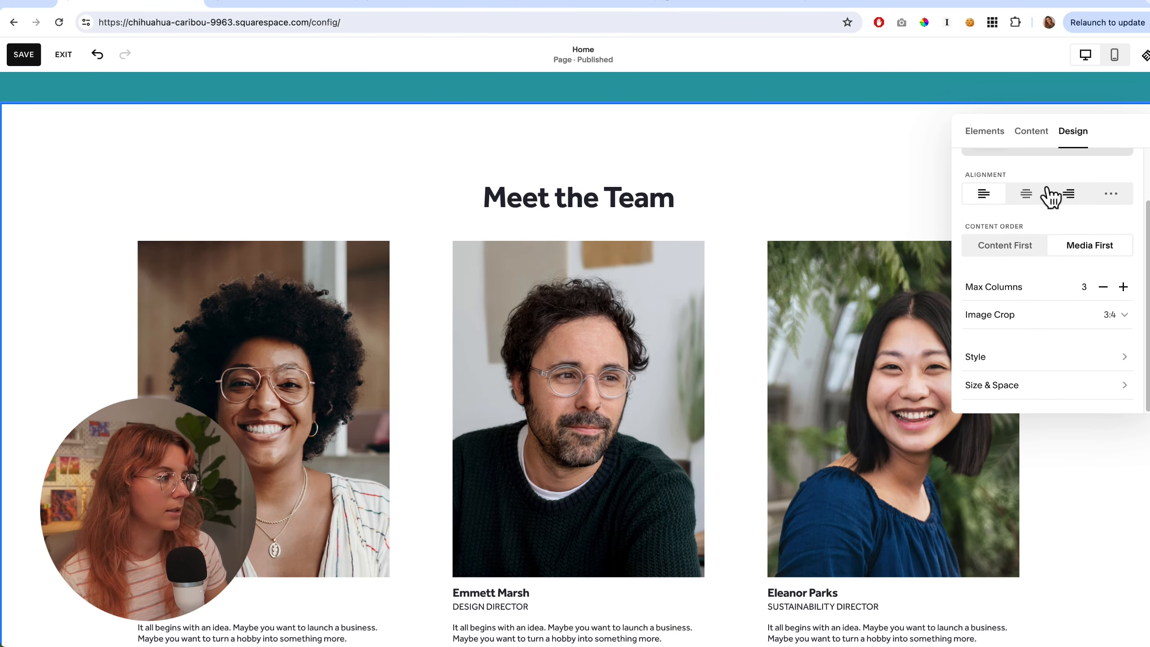
{"action": "left_click", "coordinate": [1103, 288]}
{"action": "left_click", "coordinate": [1123, 287]}
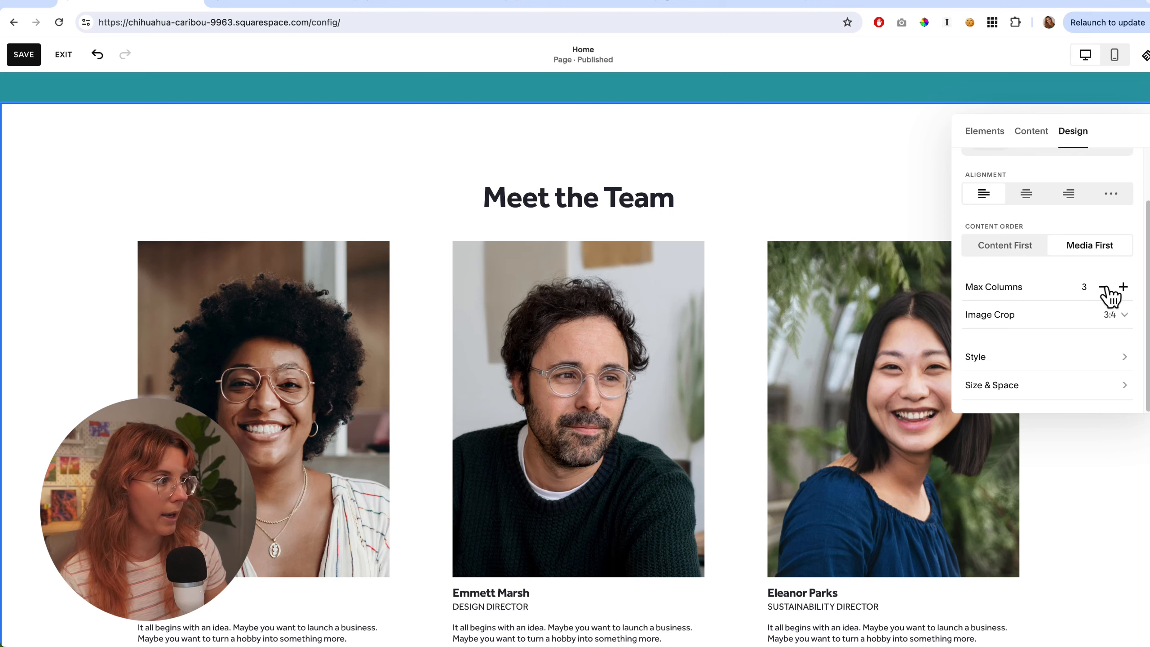
{"action": "left_click", "coordinate": [1104, 286]}
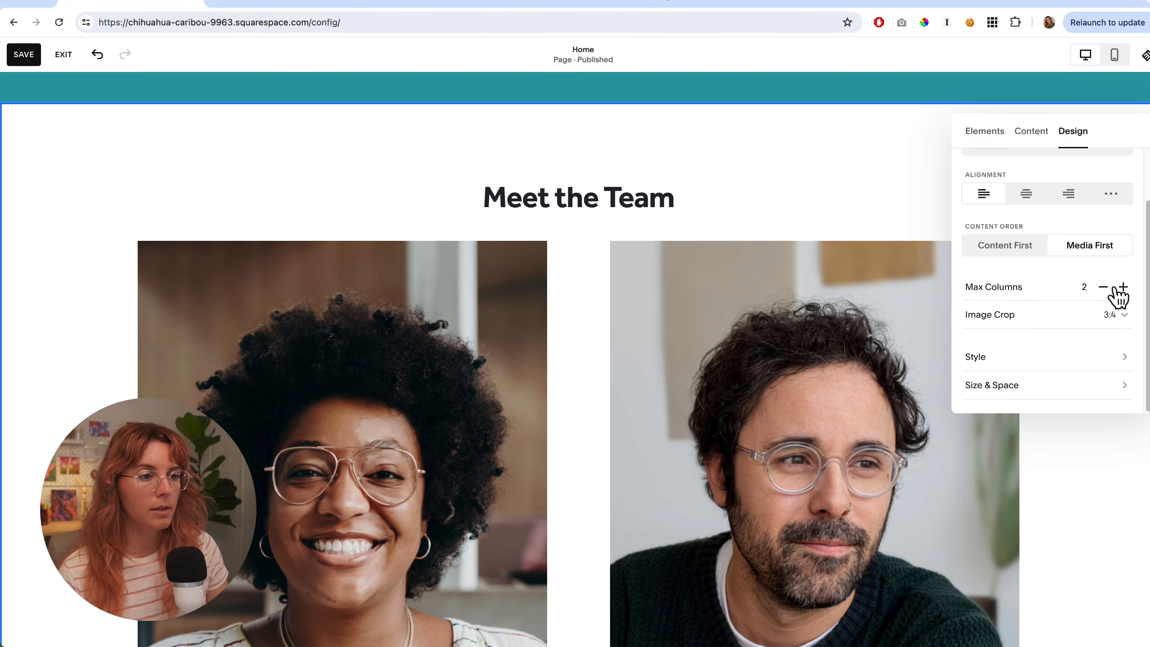
{"action": "left_click", "coordinate": [1124, 287]}
- Set the image crop of the people section's photos to 1:1 and check the result on the page
{"action": "left_click", "coordinate": [1123, 316]}
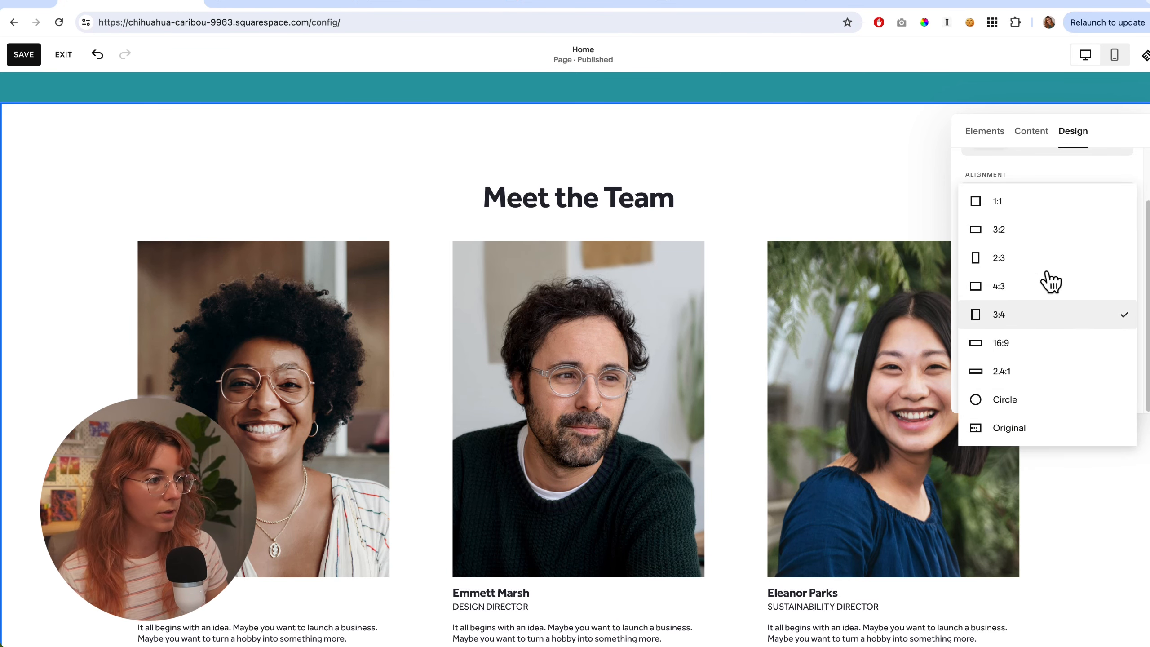
{"action": "left_click", "coordinate": [1036, 230]}
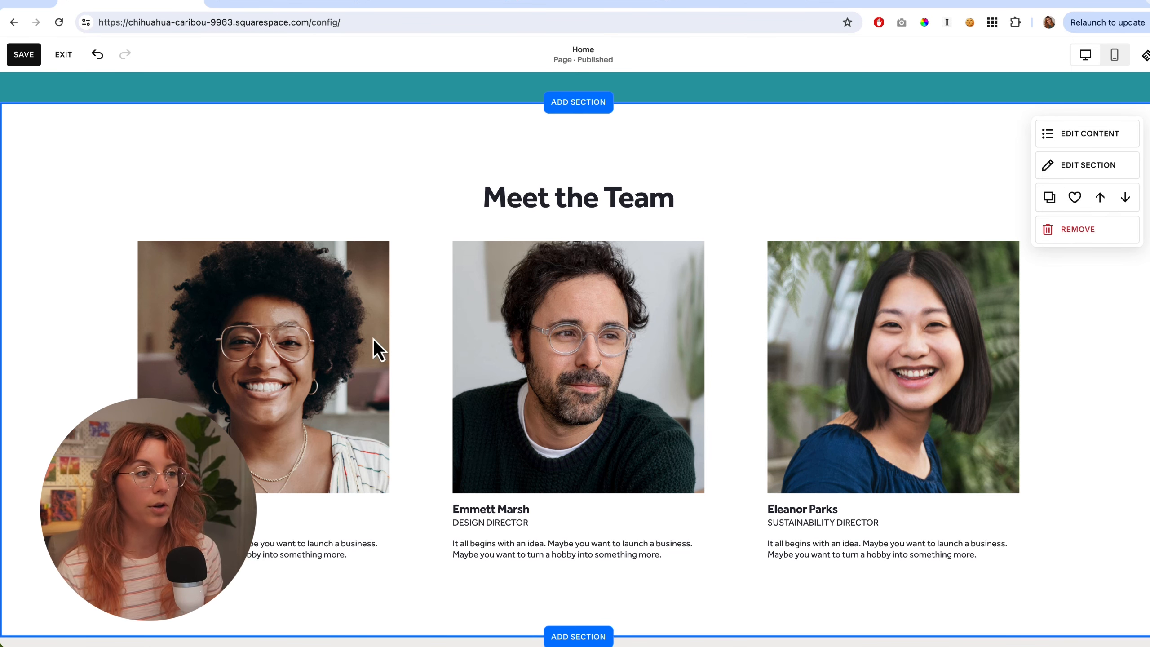
{"action": "scroll", "coordinate": [433, 340], "scroll_direction": "down", "scroll_amount": 2}
{"action": "scroll", "coordinate": [433, 340], "scroll_direction": "up", "scroll_amount": 2}
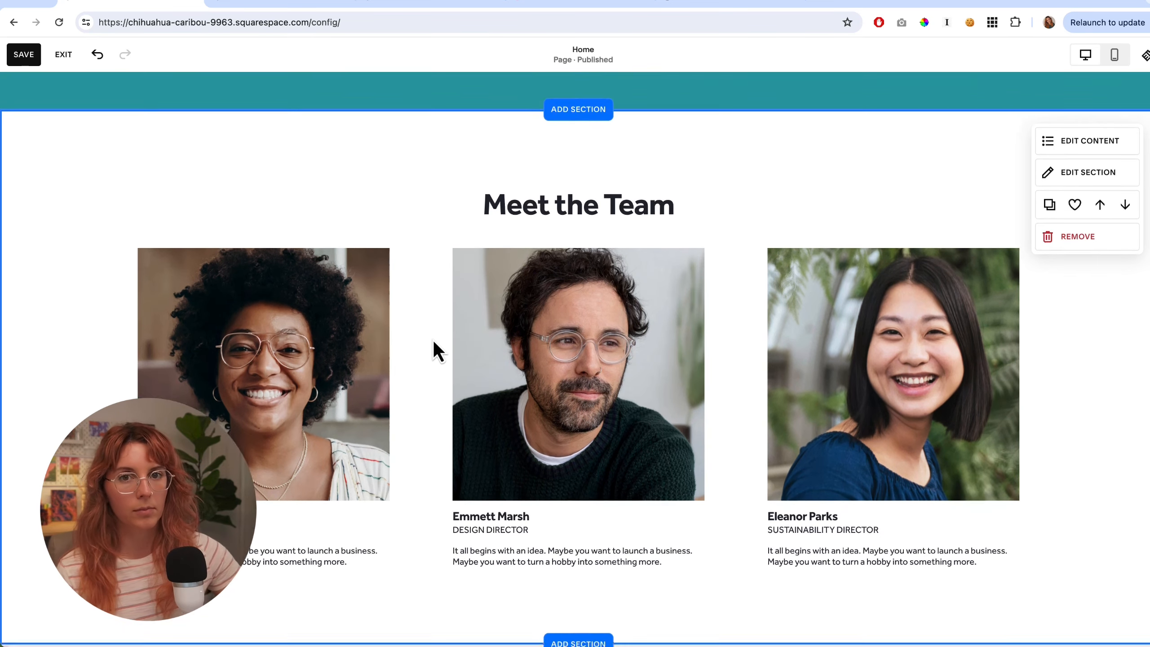
- Save the Subscribe section as a favorite and review it among the saved sections
{"action": "scroll", "coordinate": [433, 340], "scroll_direction": "down", "scroll_amount": 2}
{"action": "scroll", "coordinate": [434, 340], "scroll_direction": "up", "scroll_amount": 1}
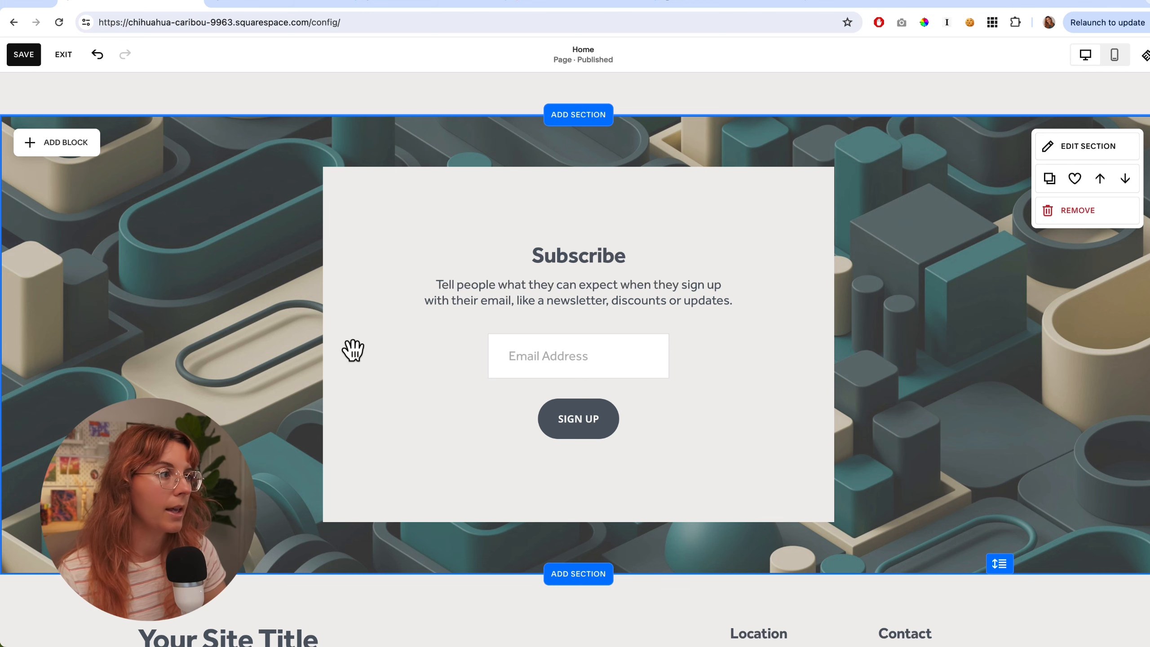
{"action": "left_click", "coordinate": [1075, 181]}
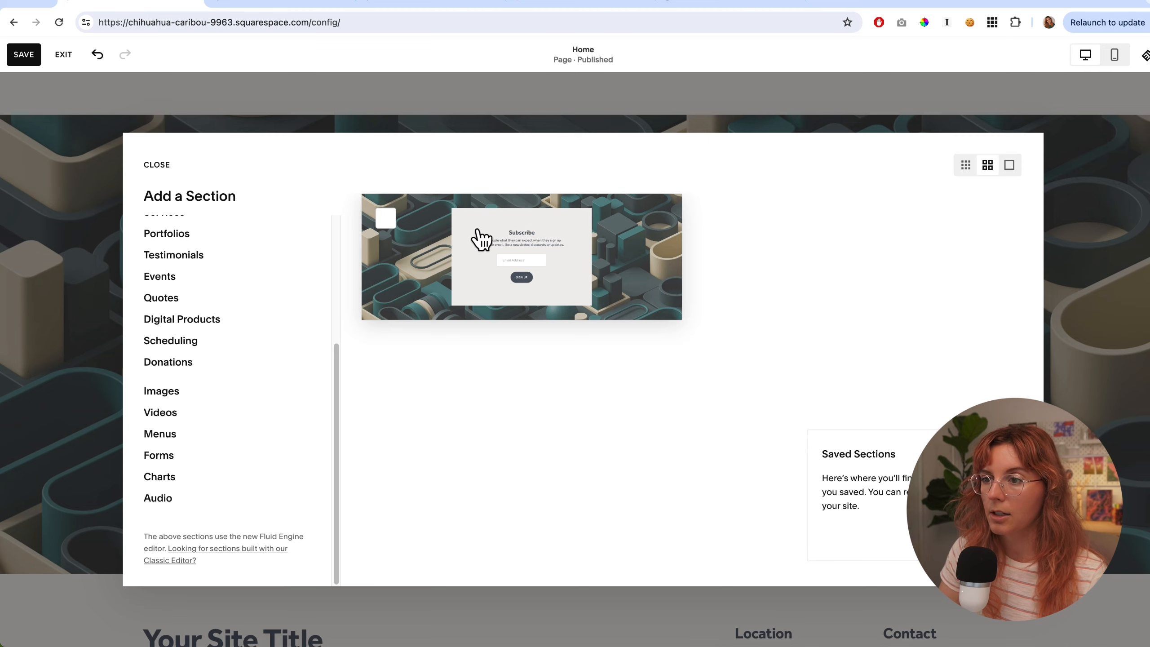
{"action": "scroll", "coordinate": [259, 364], "scroll_direction": "up", "scroll_amount": 5}
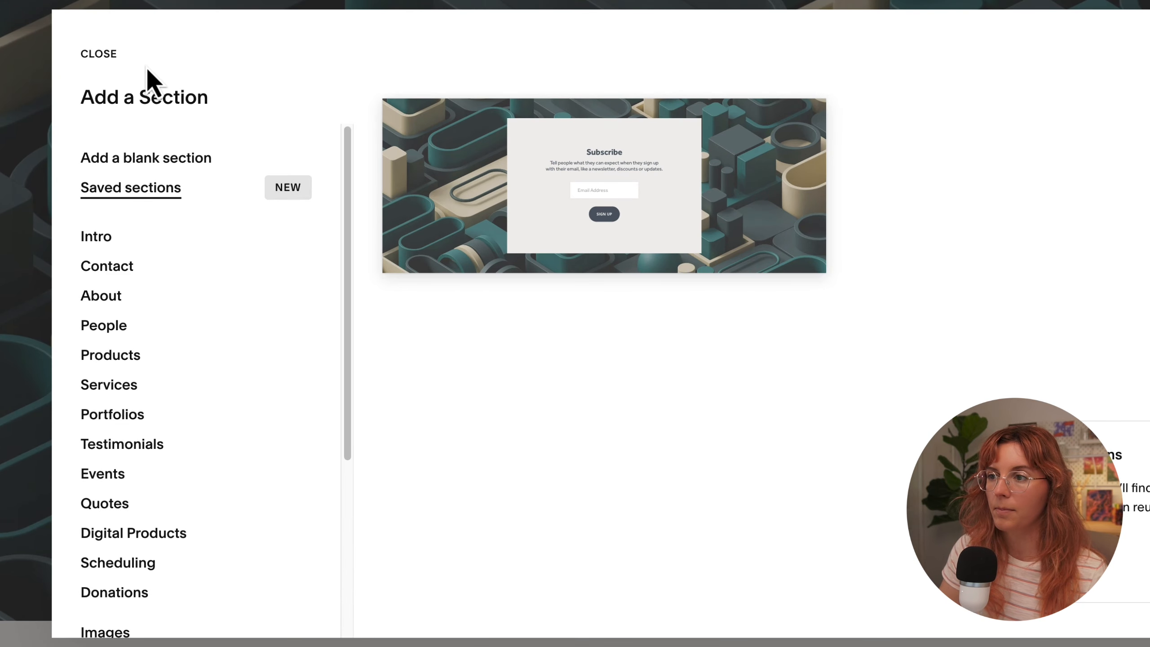
{"action": "mouse_move", "coordinate": [534, 174]}
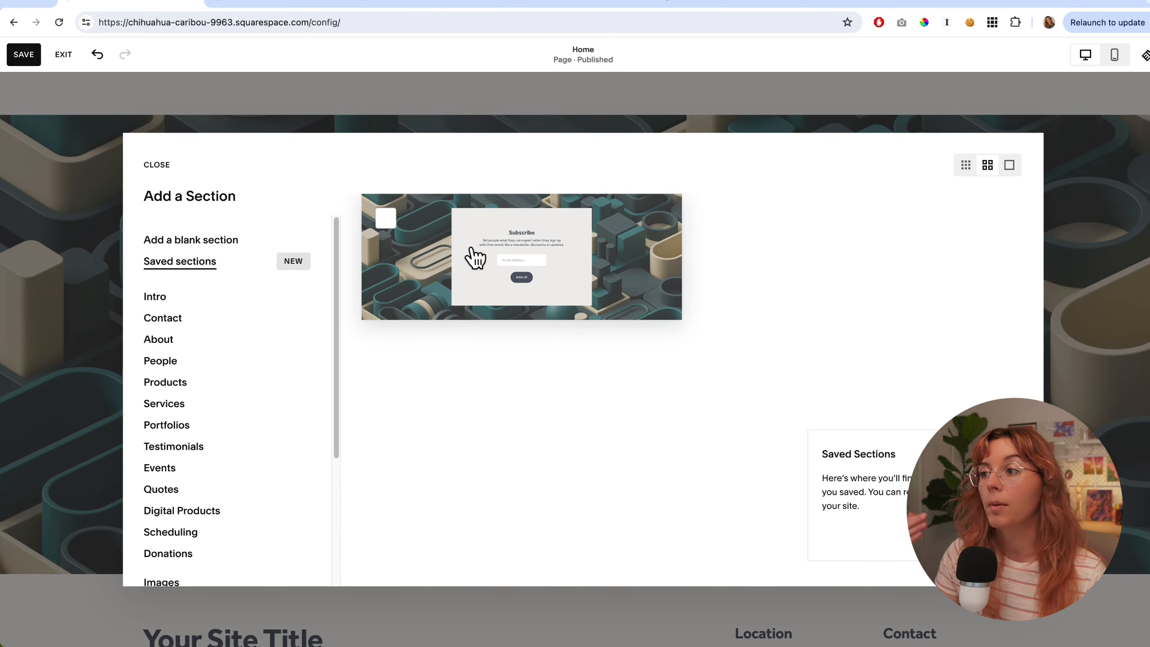
- Insert the saved Subscribe section below the original one and remove the inserted copy
{"action": "left_click", "coordinate": [158, 165]}
{"action": "left_click", "coordinate": [571, 577]}
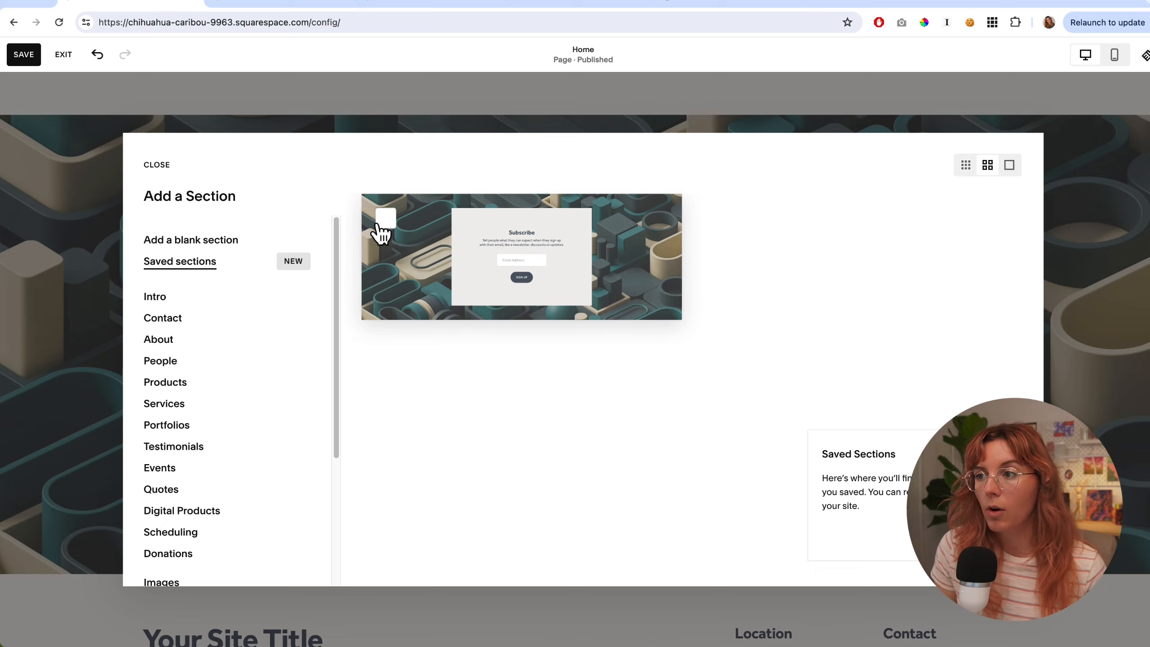
{"action": "left_click", "coordinate": [421, 267]}
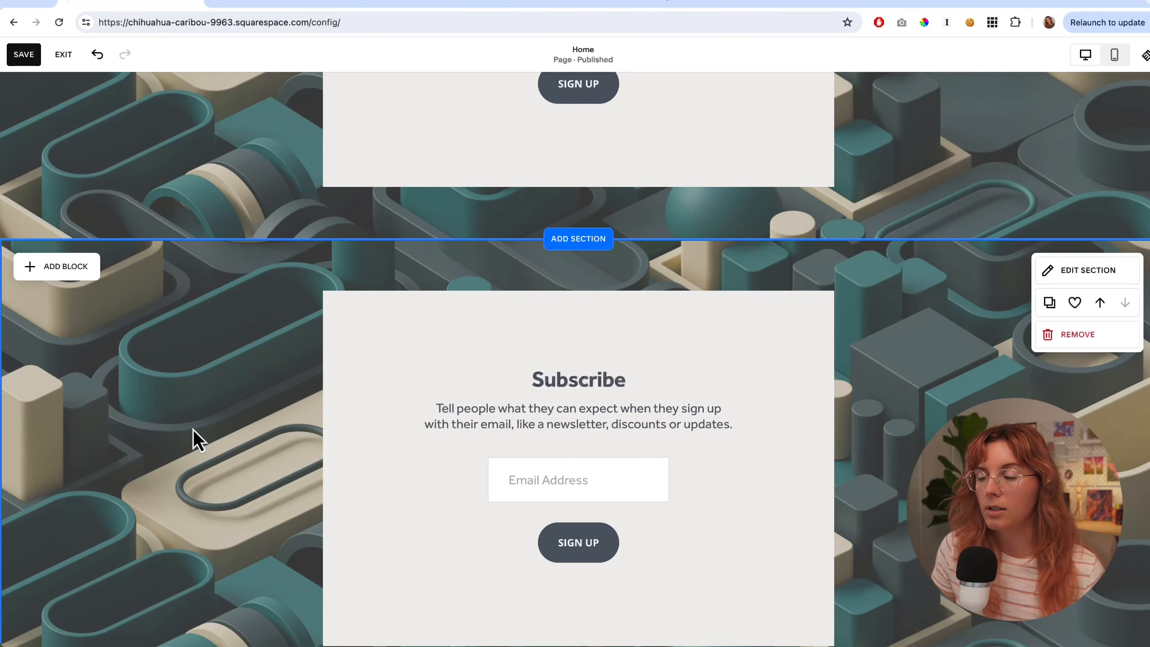
{"action": "left_click", "coordinate": [1098, 335]}
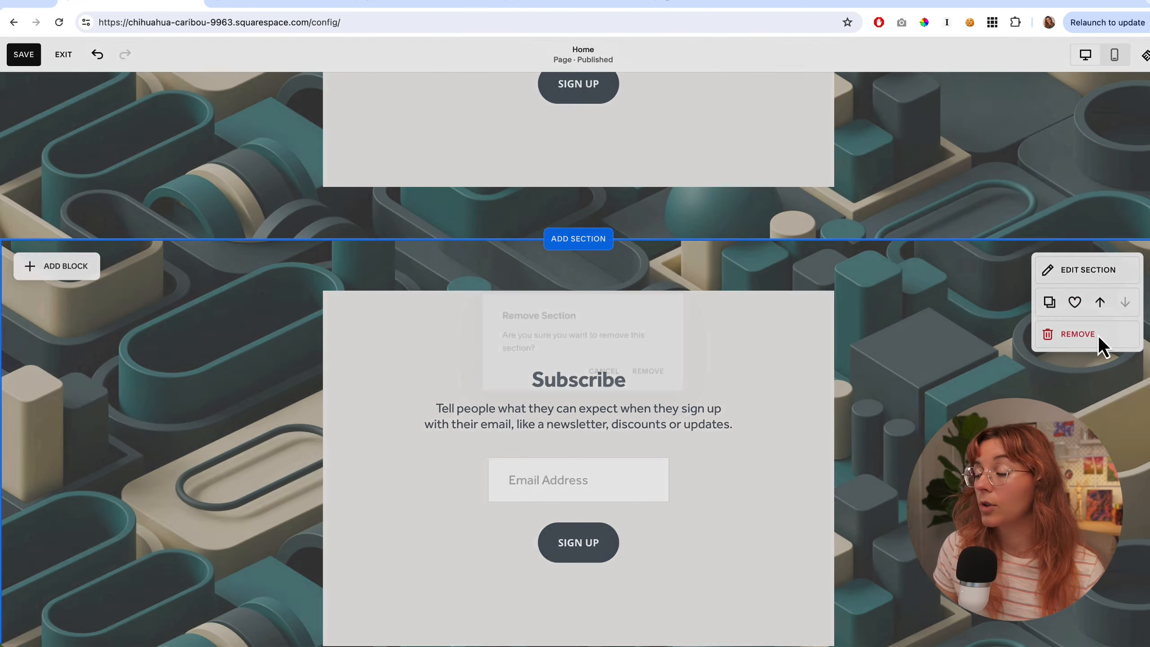
{"action": "left_click", "coordinate": [652, 374]}
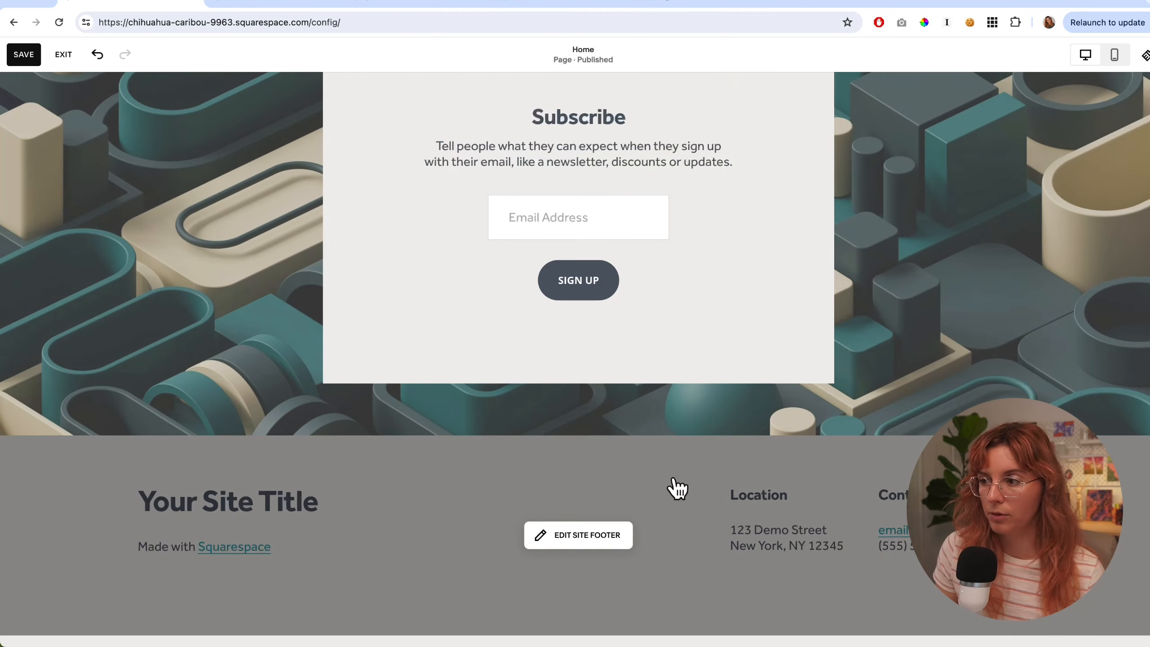
- Return to the intro section and browse the list of block types that can be added to it
{"action": "scroll", "coordinate": [676, 485], "scroll_direction": "up", "scroll_amount": 2}
{"action": "scroll", "coordinate": [678, 482], "scroll_direction": "up", "scroll_amount": 15}
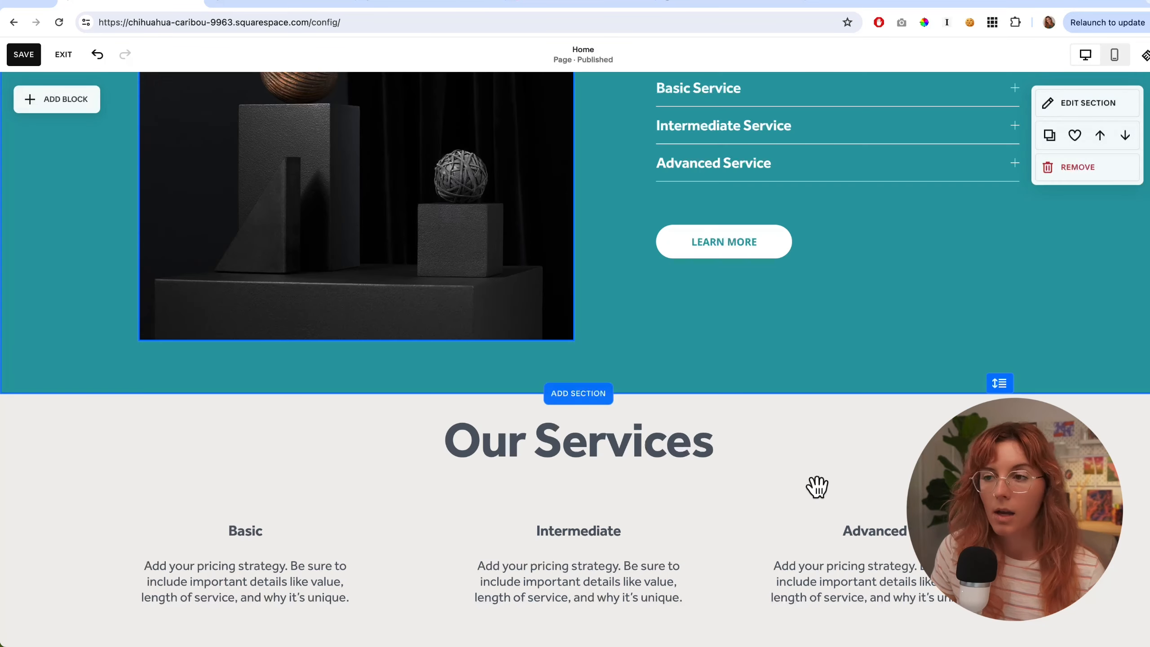
{"action": "scroll", "coordinate": [383, 430], "scroll_direction": "up", "scroll_amount": 8}
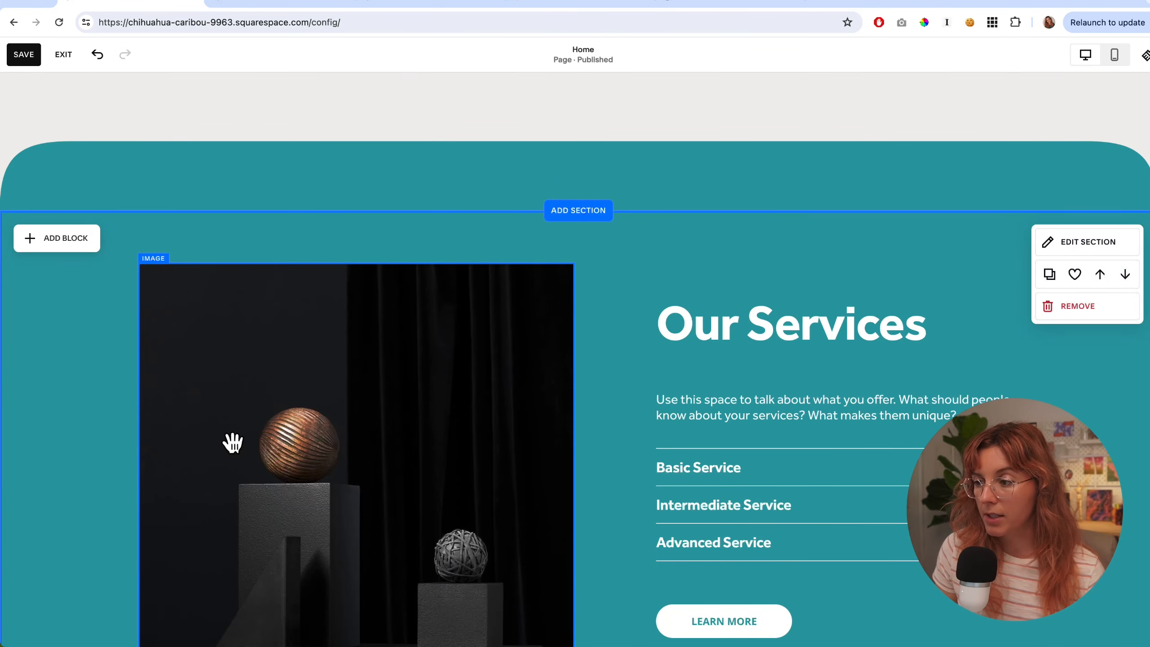
{"action": "scroll", "coordinate": [233, 443], "scroll_direction": "up", "scroll_amount": 12}
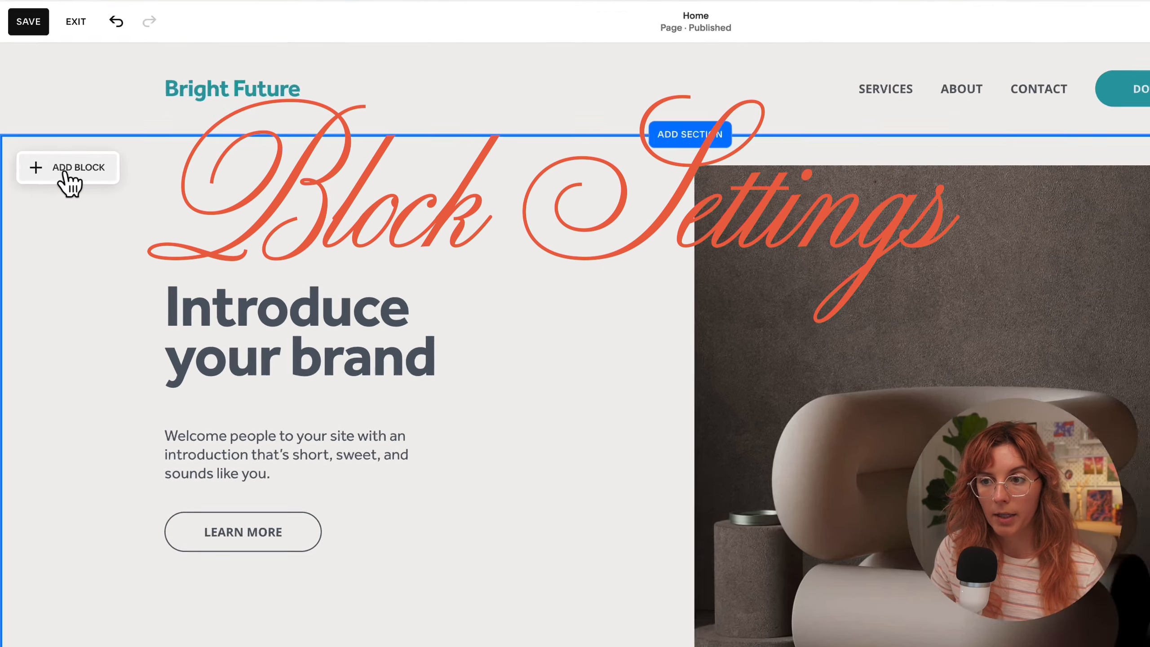
{"action": "left_click", "coordinate": [57, 177]}
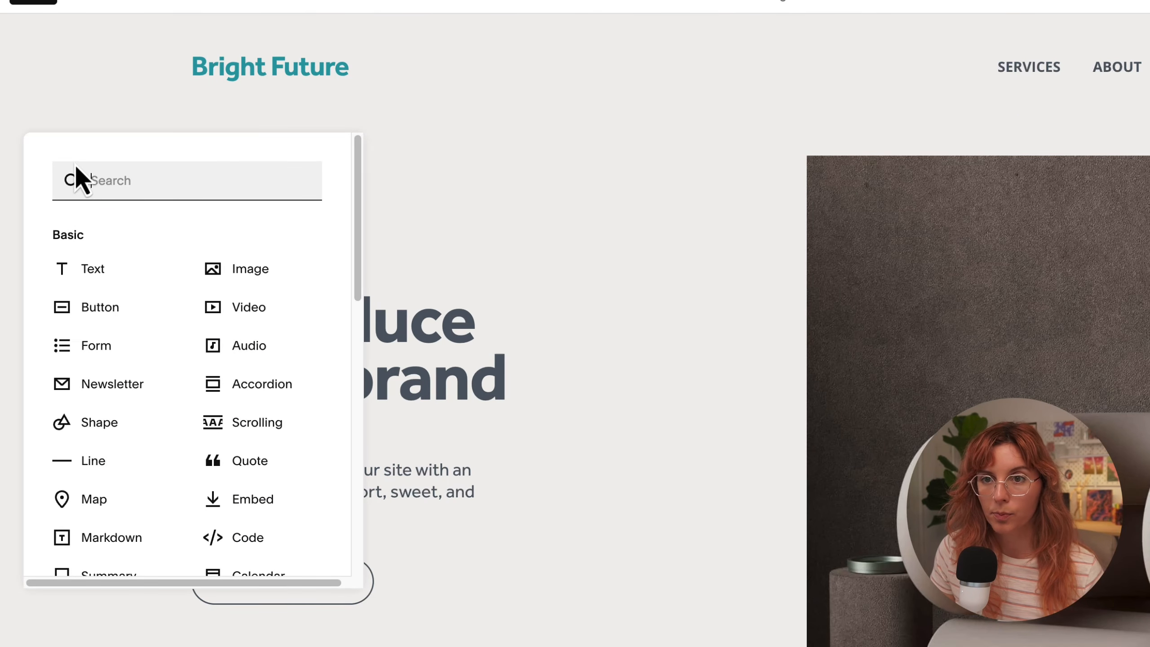
{"action": "scroll", "coordinate": [145, 472], "scroll_direction": "down", "scroll_amount": 10}
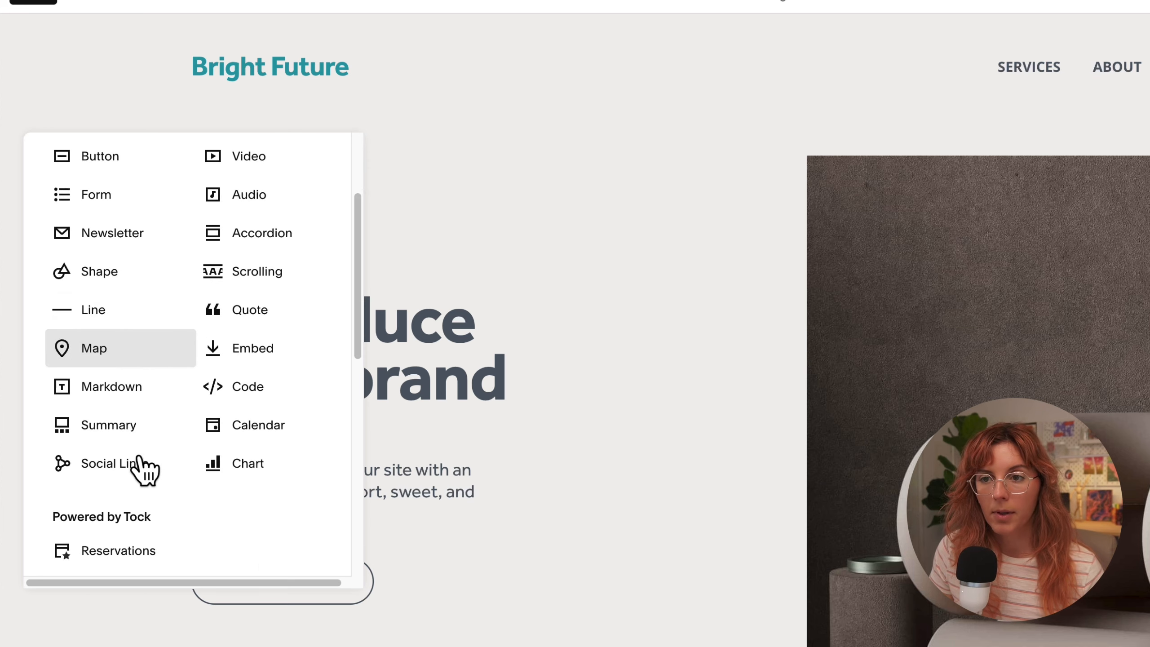
{"action": "scroll", "coordinate": [139, 462], "scroll_direction": "up", "scroll_amount": 10}
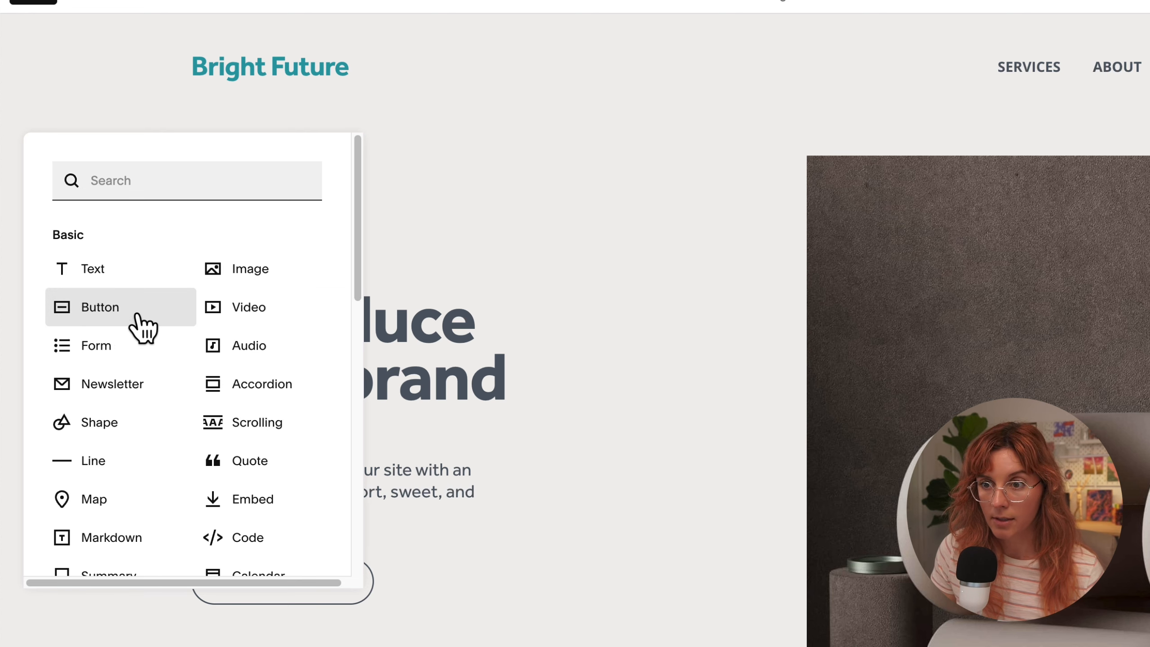
{"action": "left_click", "coordinate": [425, 619]}
- Select the intro section's image, heading text and Learn More button in turn to compare their block editing options
{"action": "scroll", "coordinate": [424, 619], "scroll_direction": "down", "scroll_amount": 2}
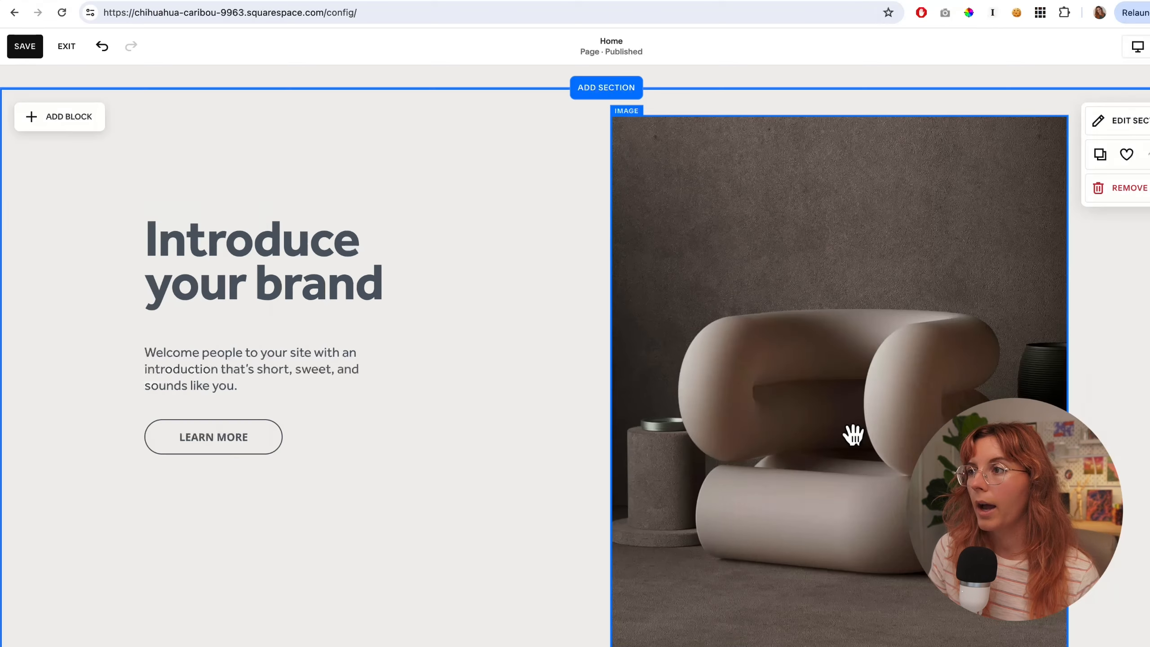
{"action": "left_click", "coordinate": [1042, 438]}
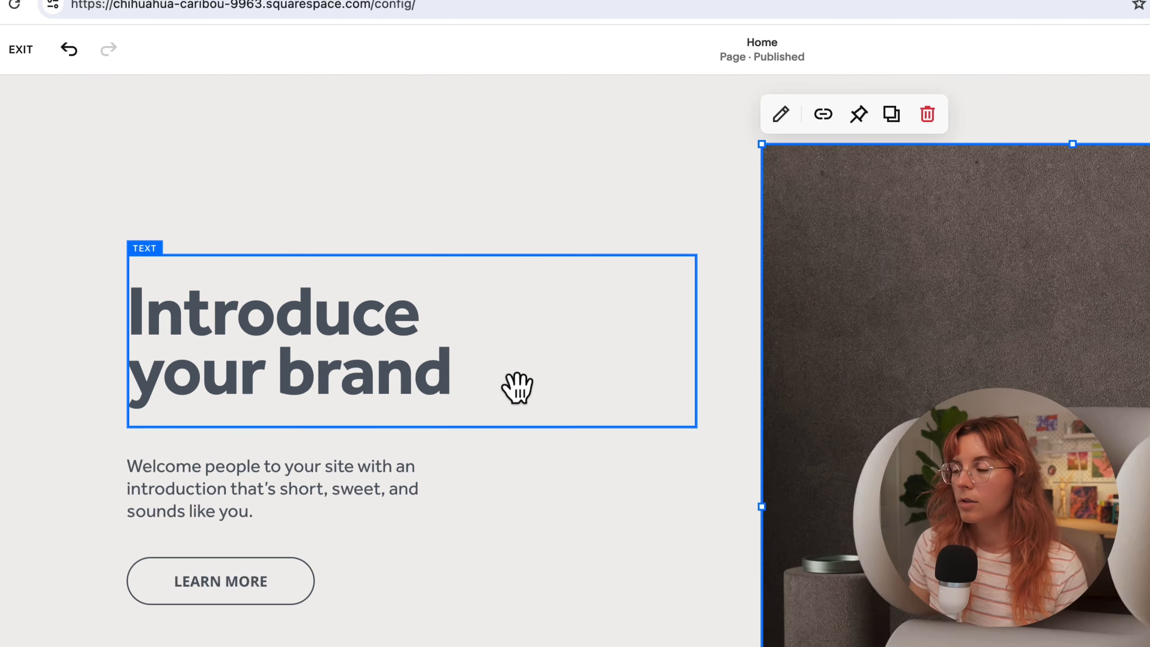
{"action": "left_click", "coordinate": [254, 376]}
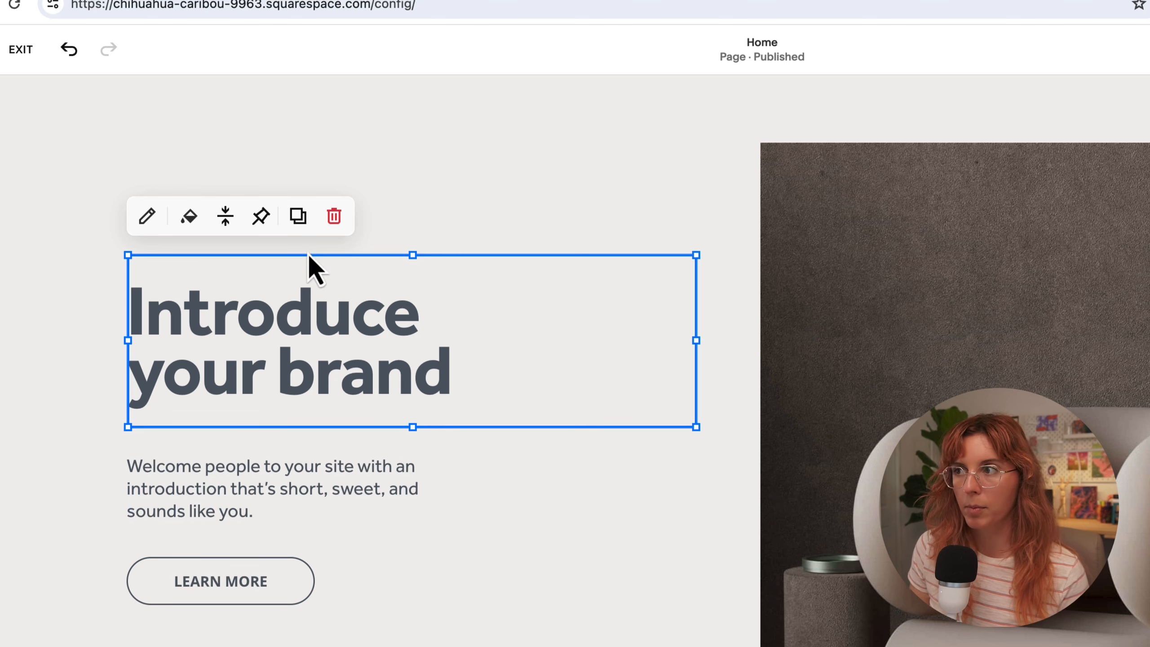
{"action": "left_click", "coordinate": [307, 524]}
{"action": "left_click", "coordinate": [229, 578]}
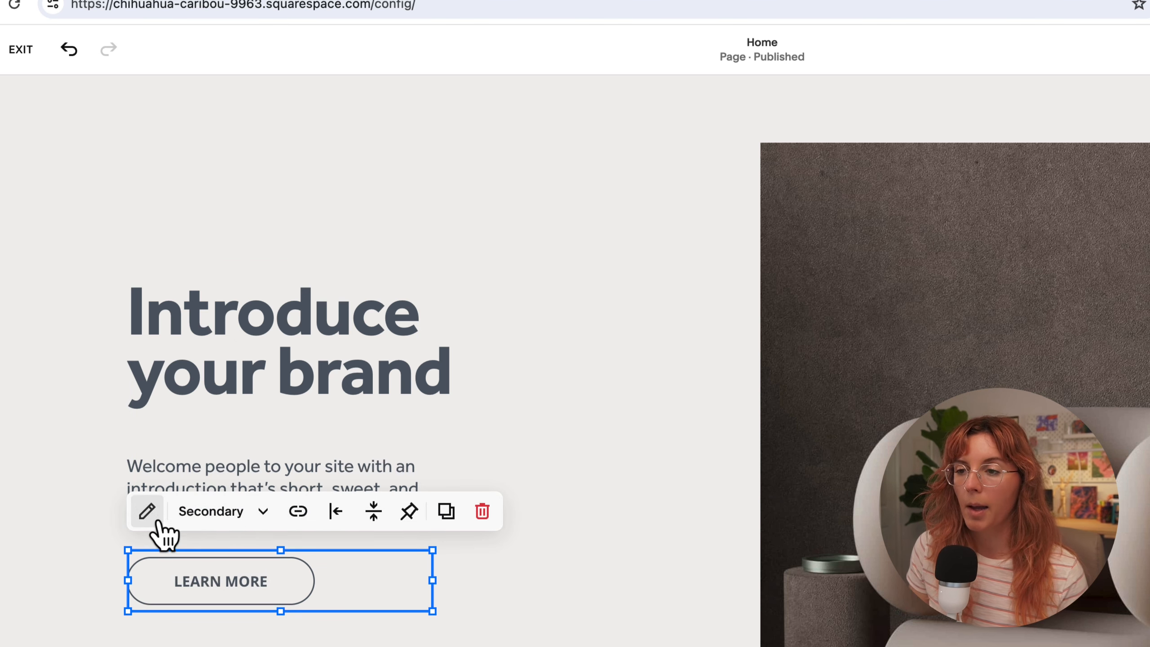
{"action": "left_click", "coordinate": [685, 605]}
- Open the chair image block's content settings, review its link, alt text and filename fields, and shift its focal point slightly upward
{"action": "left_click", "coordinate": [881, 299]}
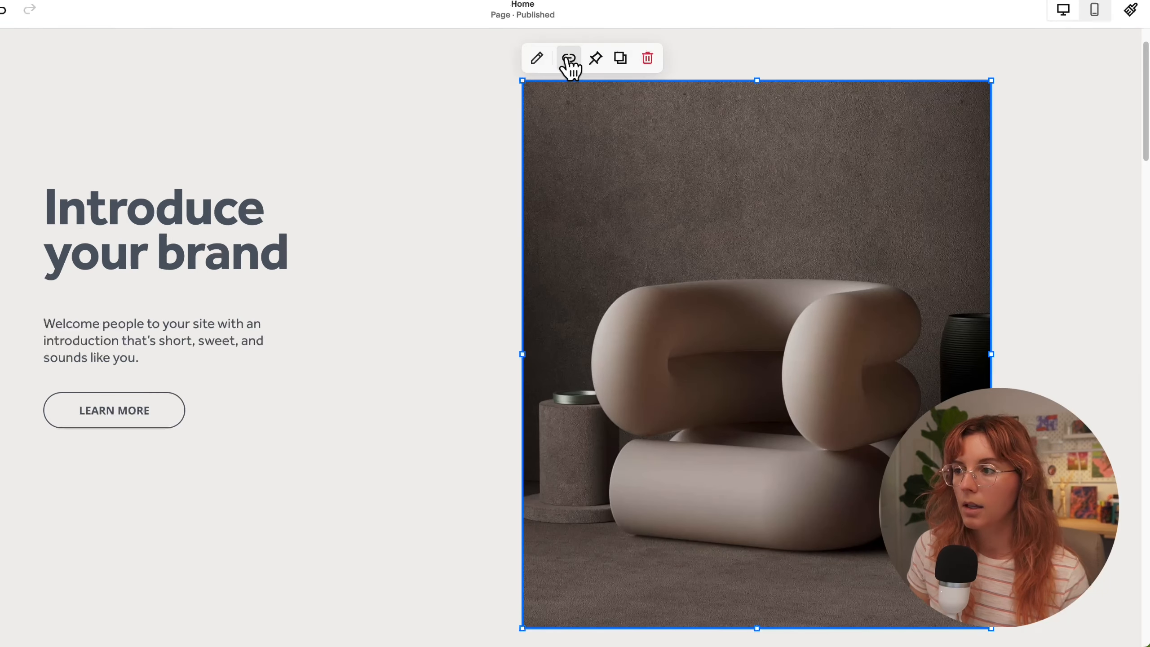
{"action": "left_click", "coordinate": [539, 68]}
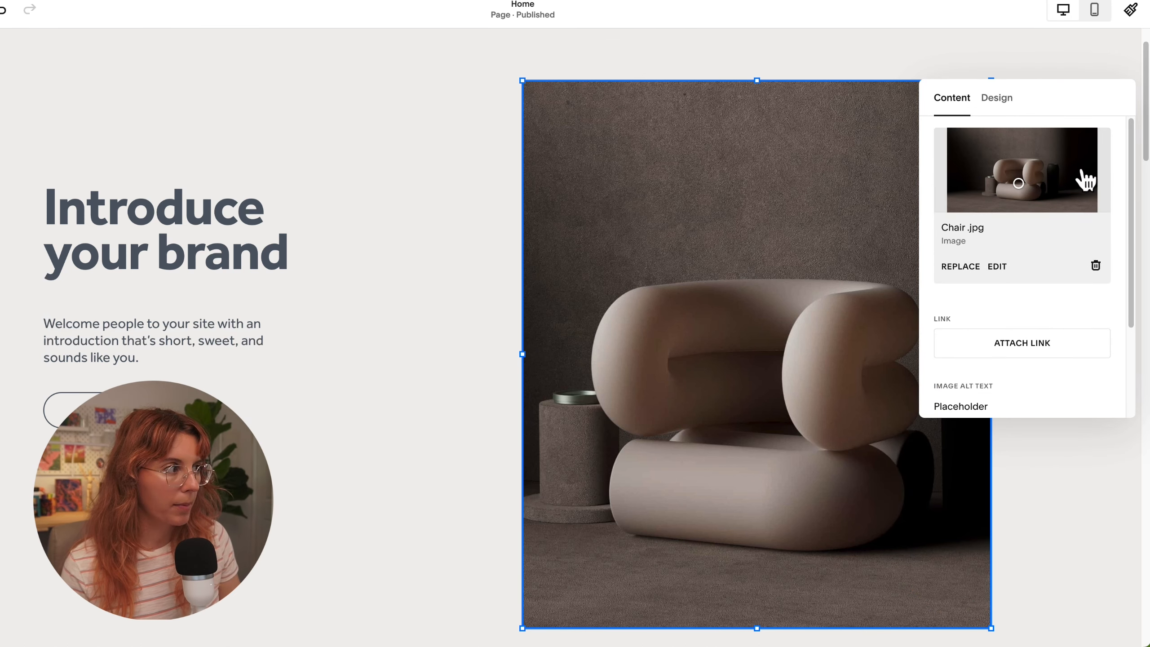
{"action": "scroll", "coordinate": [970, 367], "scroll_direction": "down", "scroll_amount": 3}
{"action": "scroll", "coordinate": [969, 365], "scroll_direction": "up", "scroll_amount": 3}
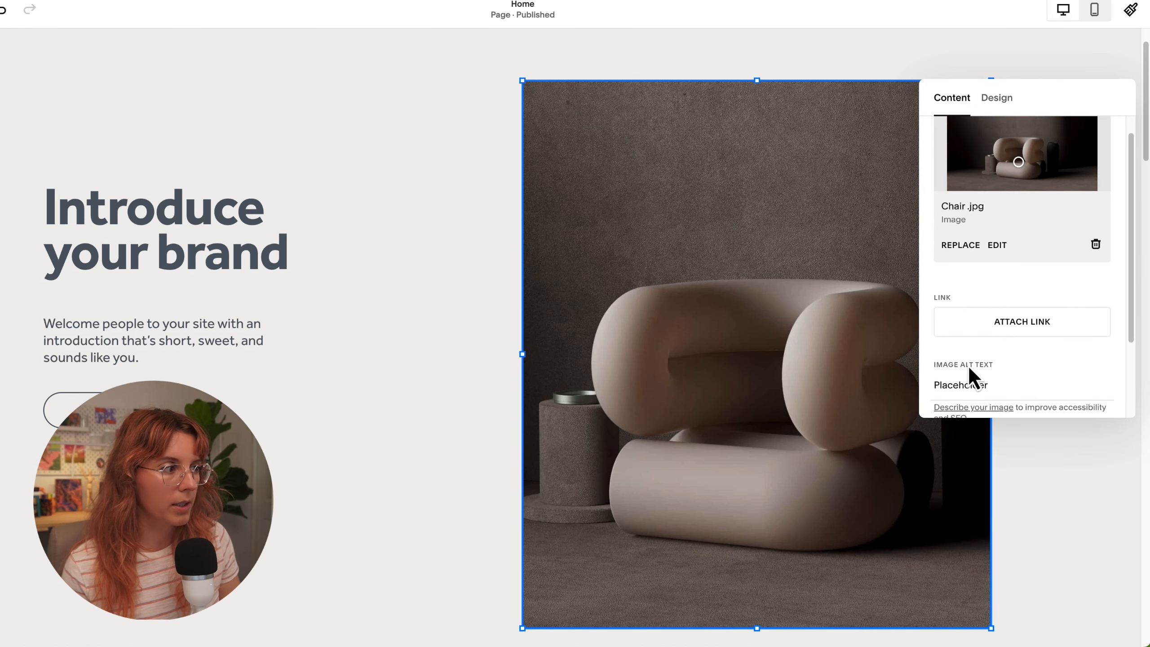
{"action": "scroll", "coordinate": [1033, 335], "scroll_direction": "down", "scroll_amount": 3}
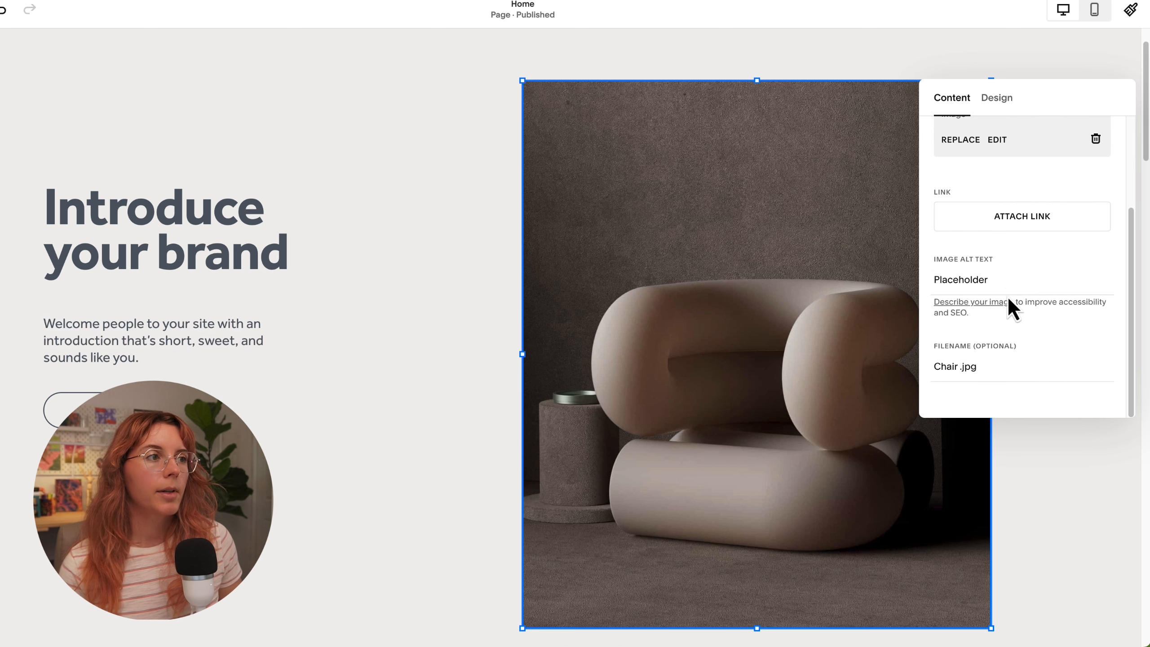
{"action": "scroll", "coordinate": [996, 294], "scroll_direction": "up", "scroll_amount": 3}
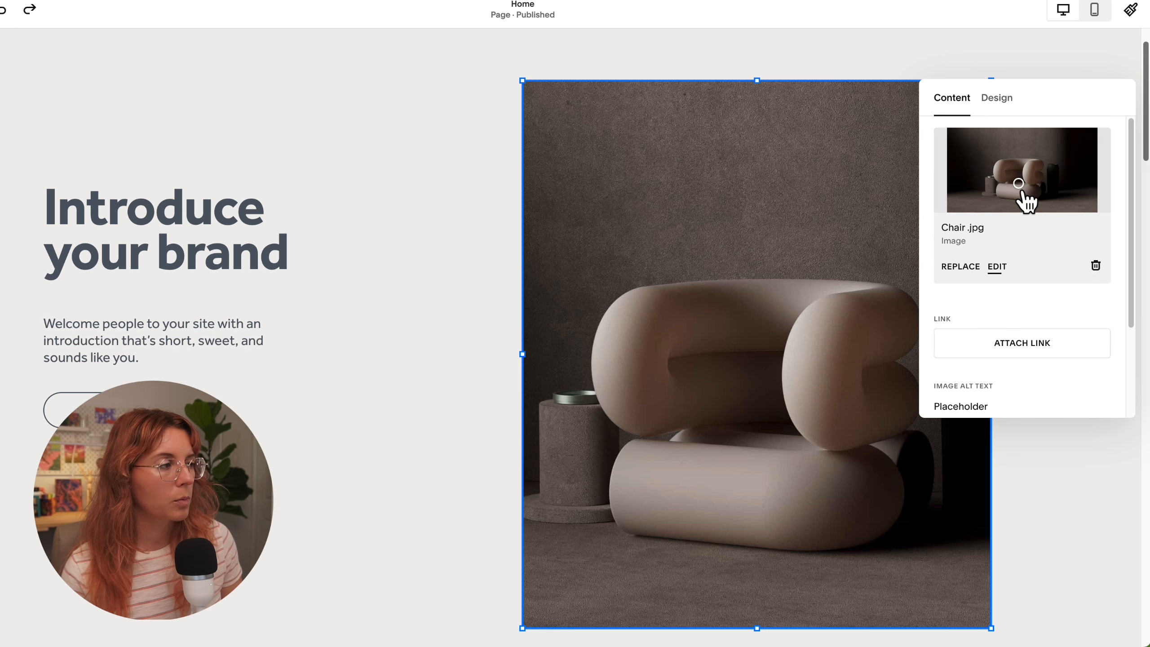
{"action": "mouse_move", "coordinate": [1019, 183]}
{"action": "left_mouse_down"}
{"action": "mouse_move", "coordinate": [1027, 172]}
{"action": "mouse_move", "coordinate": [997, 180]}
{"action": "mouse_move", "coordinate": [1023, 170]}
{"action": "left_mouse_up"}
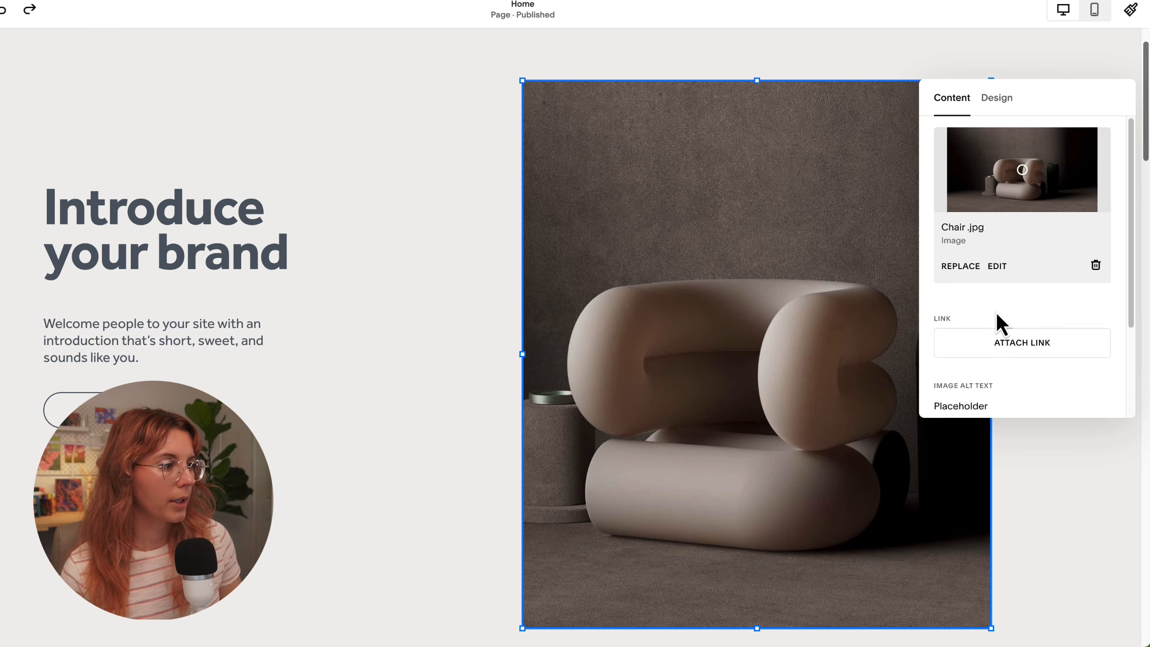
- Open the chair image's alt text for editing and review its filename field
{"action": "scroll", "coordinate": [1074, 285], "scroll_direction": "down", "scroll_amount": 5}
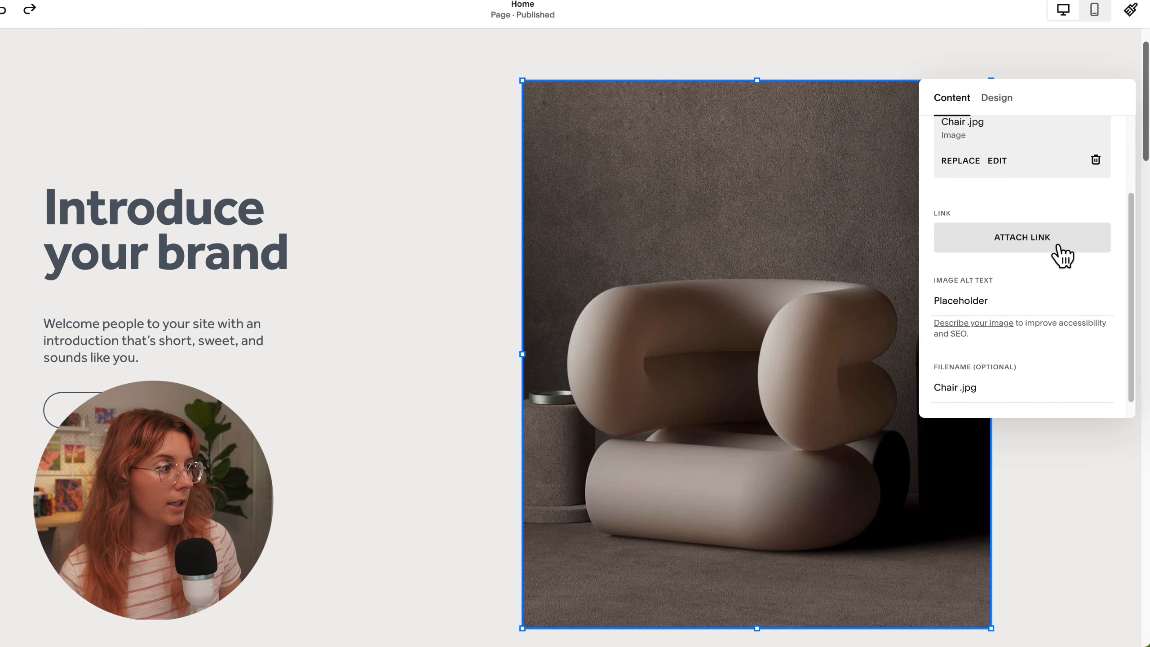
{"action": "left_click", "coordinate": [1006, 301]}
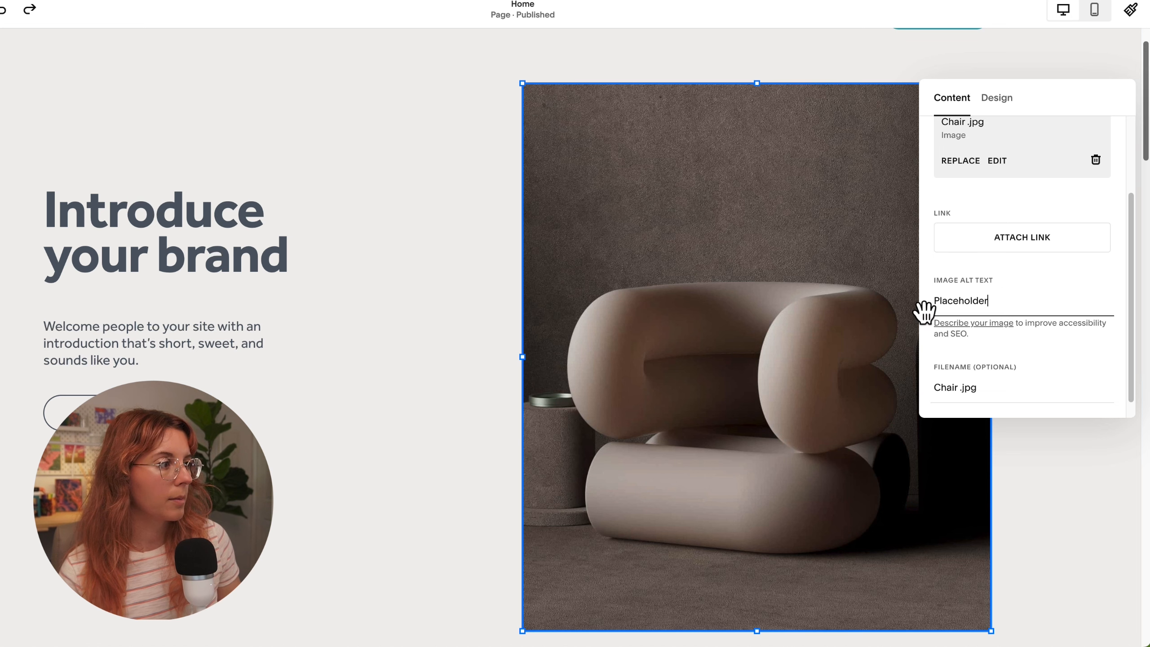
{"action": "scroll", "coordinate": [988, 204], "scroll_direction": "up", "scroll_amount": 3}
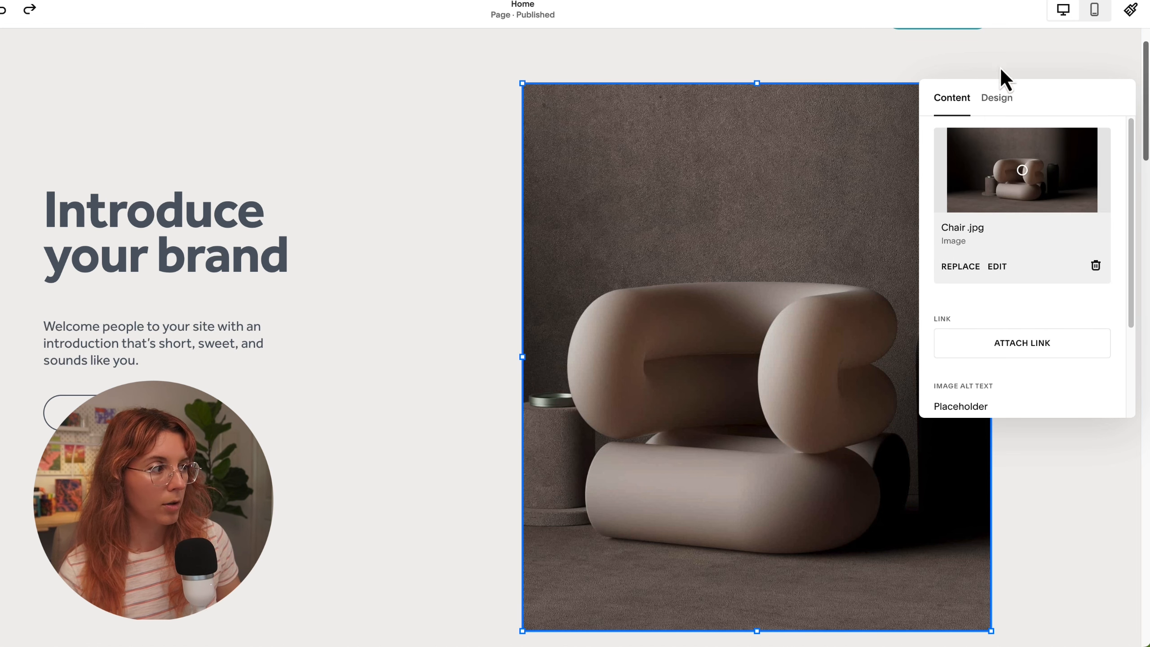
- Preview the chair image as Fit in its design settings, return it to Fill, and make the image block slightly narrower
{"action": "left_click", "coordinate": [998, 99]}
{"action": "left_click_drag", "start_coordinate": [1076, 100], "coordinate": [270, 103]}
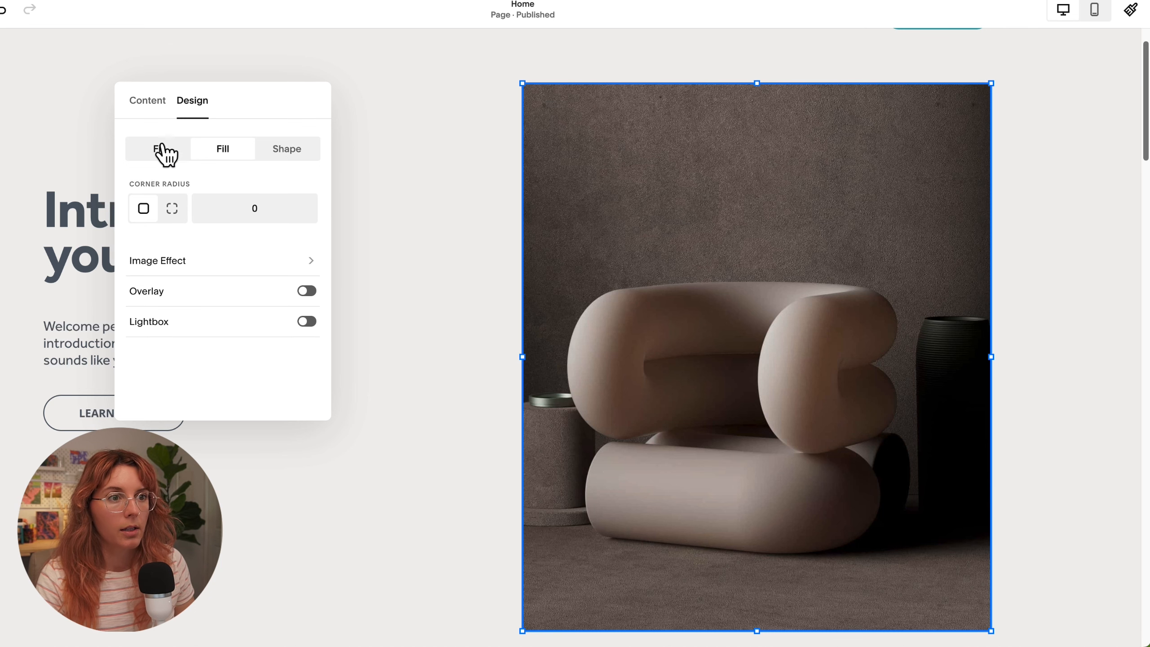
{"action": "left_click", "coordinate": [160, 154]}
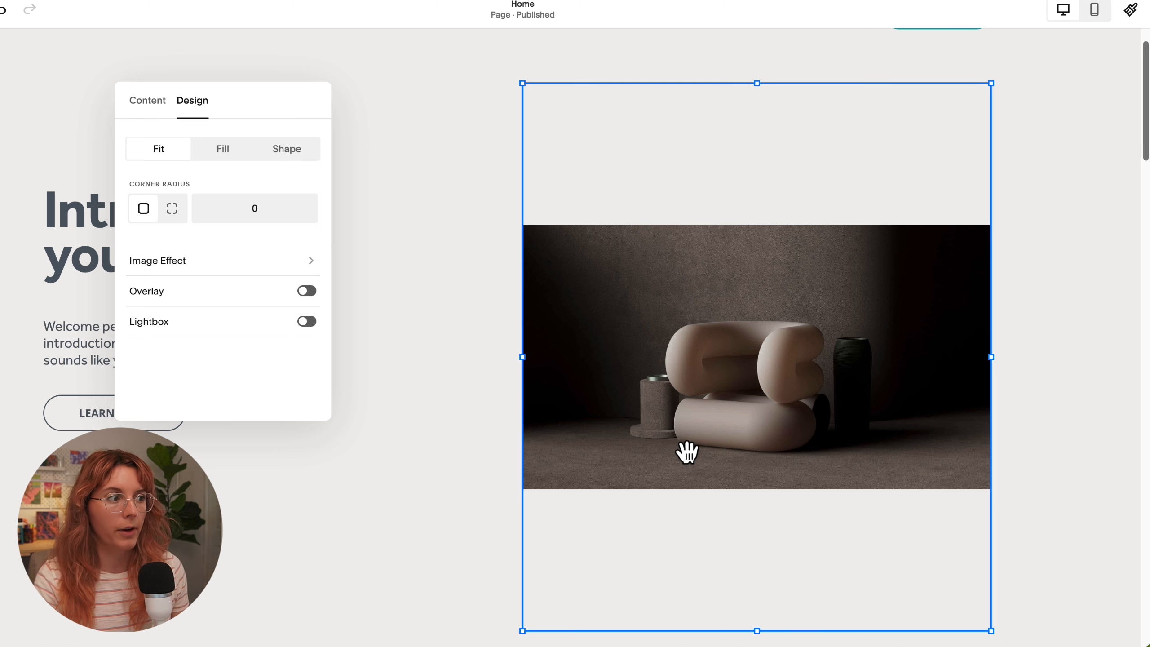
{"action": "left_click", "coordinate": [223, 150]}
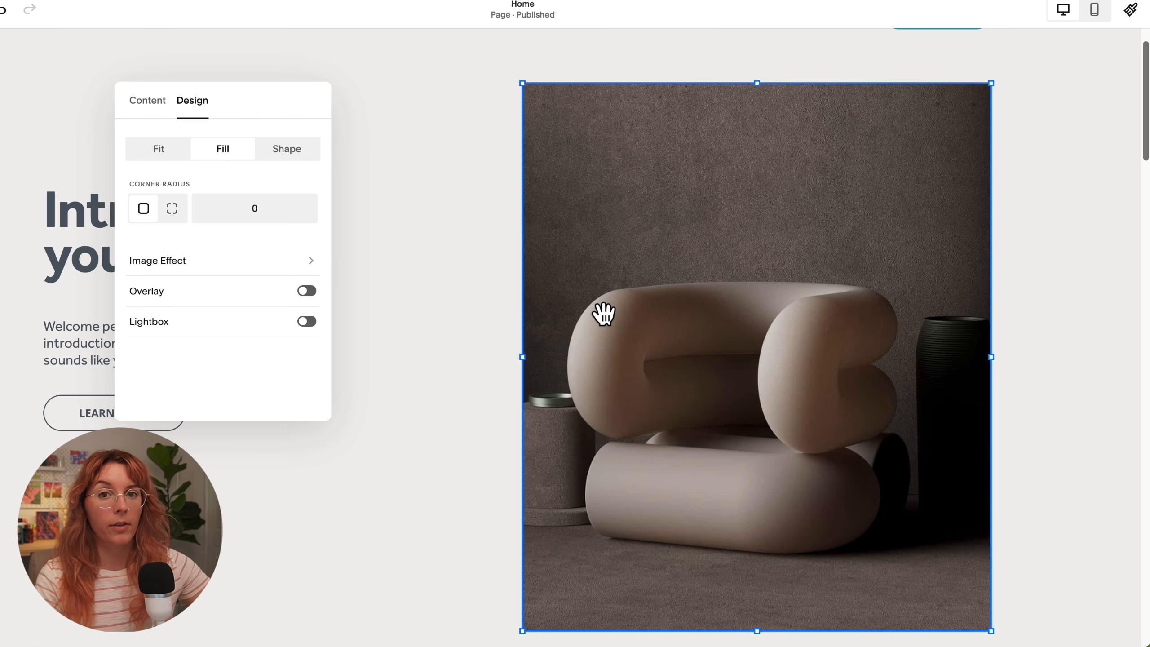
{"action": "left_click_drag", "start_coordinate": [525, 86], "coordinate": [554, 113]}
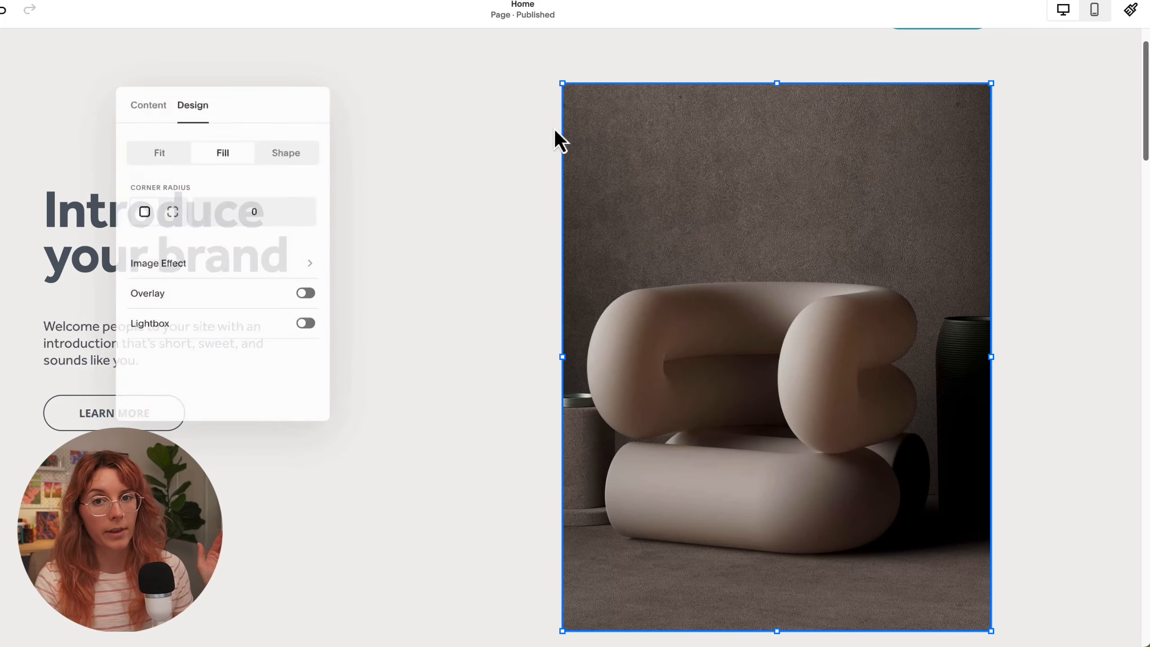
- Try the Shape display on the chair image, testing several 3:2 shapes and browsing the 1:1 and 2:3 options
{"action": "left_click", "coordinate": [285, 162]}
{"action": "left_click", "coordinate": [284, 182]}
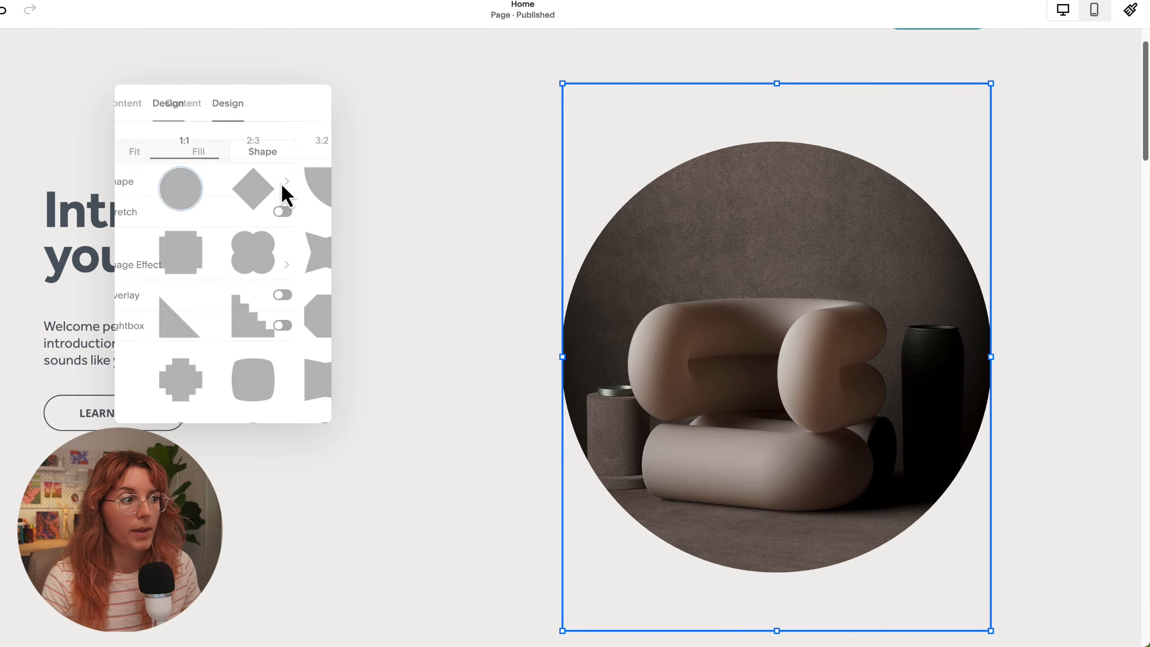
{"action": "left_click", "coordinate": [232, 148]}
{"action": "left_click", "coordinate": [290, 144]}
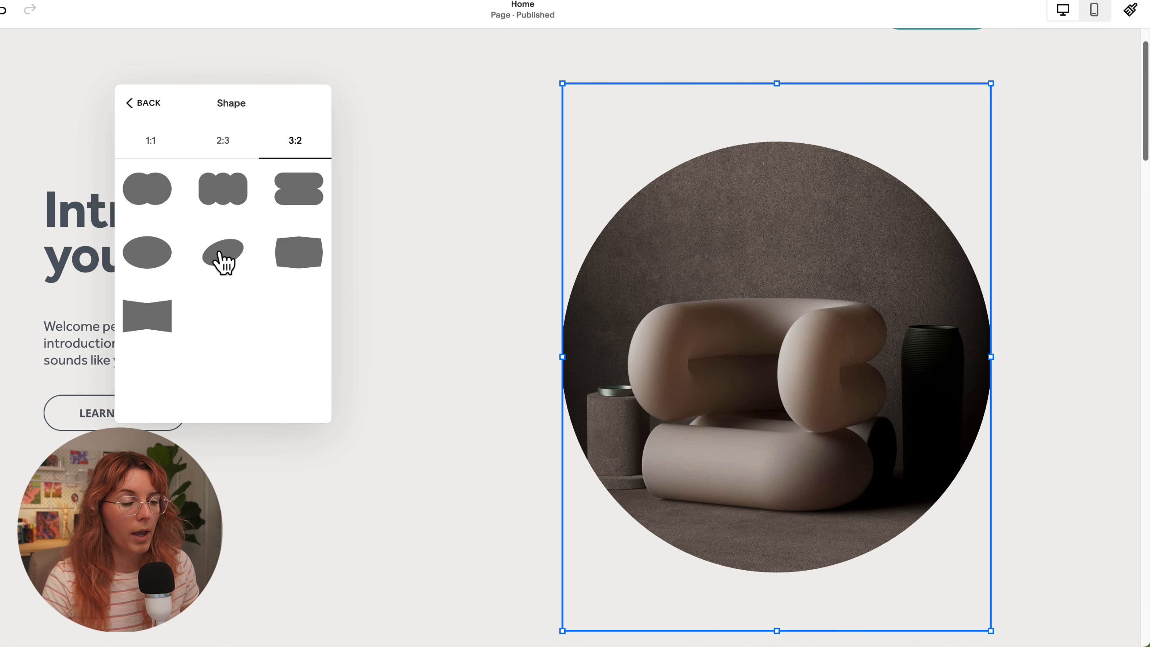
{"action": "left_click", "coordinate": [224, 257]}
{"action": "left_click", "coordinate": [249, 195]}
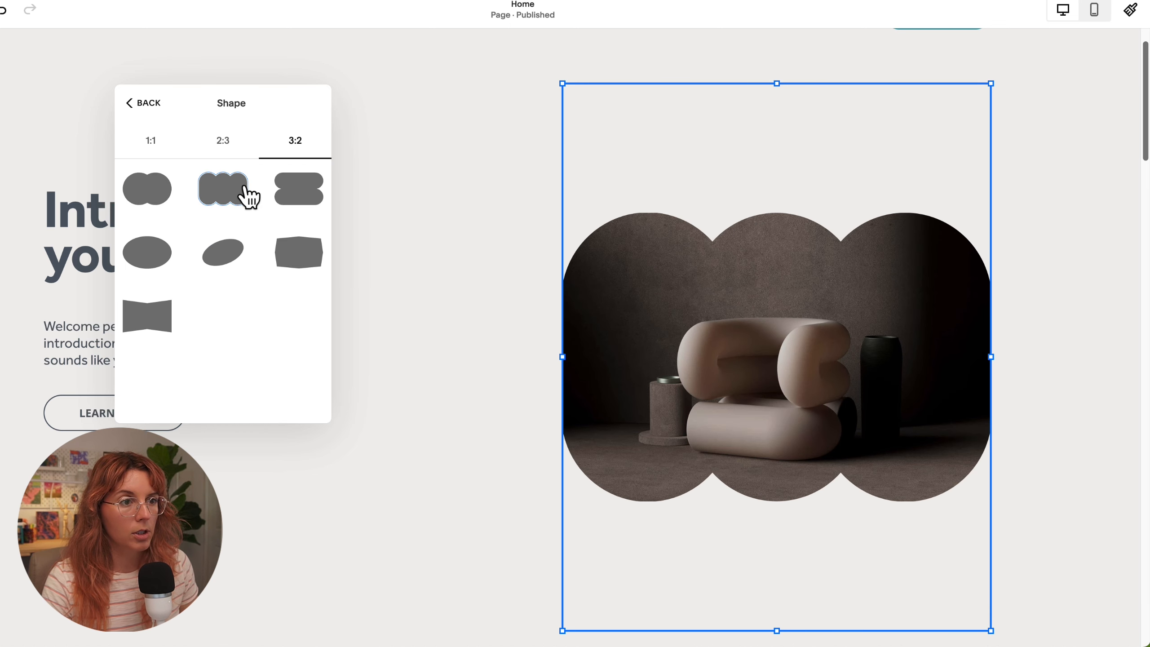
{"action": "left_click", "coordinate": [156, 198]}
{"action": "left_click", "coordinate": [152, 145]}
{"action": "left_click", "coordinate": [222, 136]}
- Set the chair image to Fill with a uniform corner radius of 50
{"action": "left_click", "coordinate": [219, 152]}
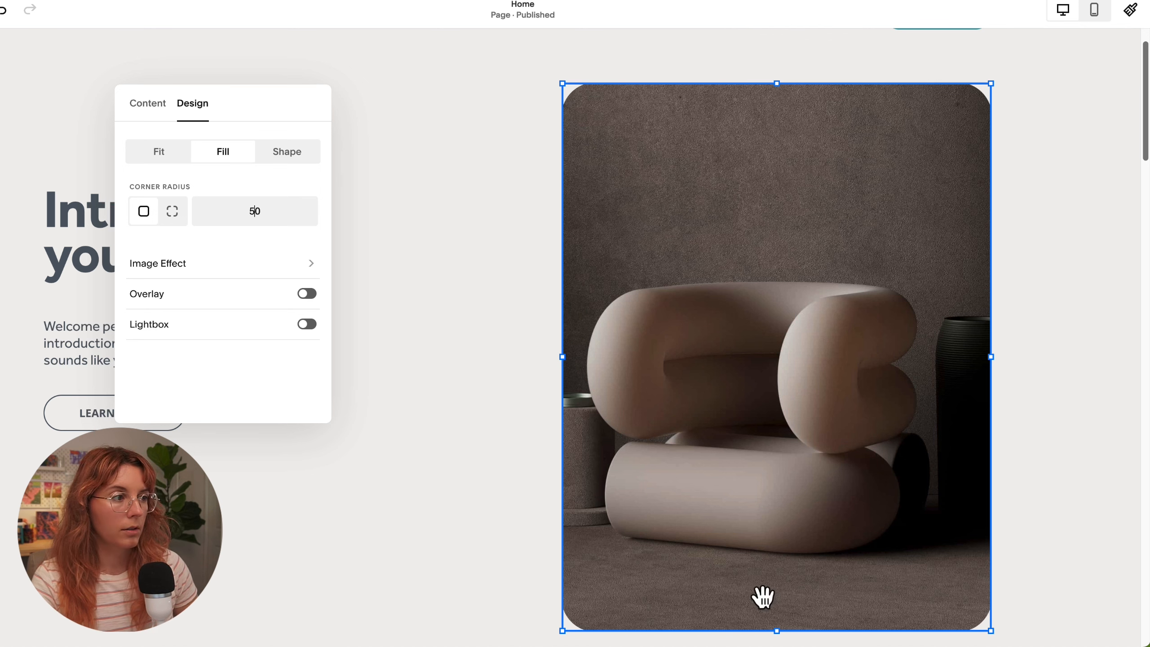
{"action": "left_click_drag", "start_coordinate": [173, 216], "coordinate": [274, 247]}
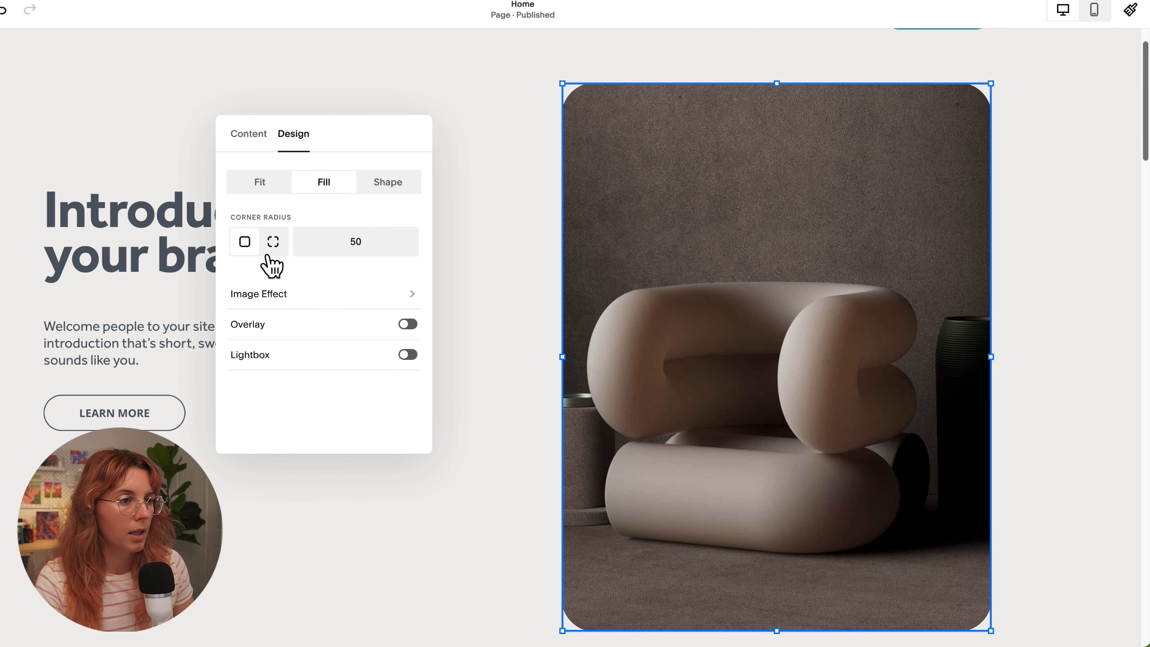
- Switch the chair image to individual corner radii and set its top right and bottom right corners to 0
{"action": "left_click", "coordinate": [274, 245]}
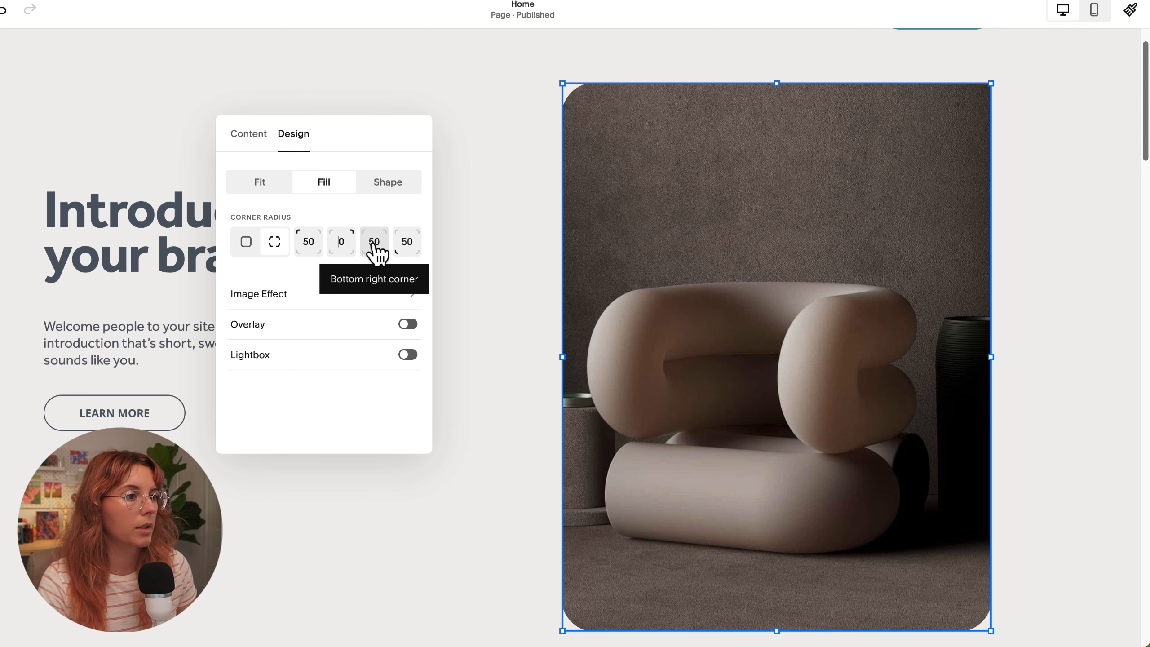
{"action": "left_click_drag", "start_coordinate": [375, 242], "coordinate": [359, 245]}
{"action": "left_click", "coordinate": [800, 339]}
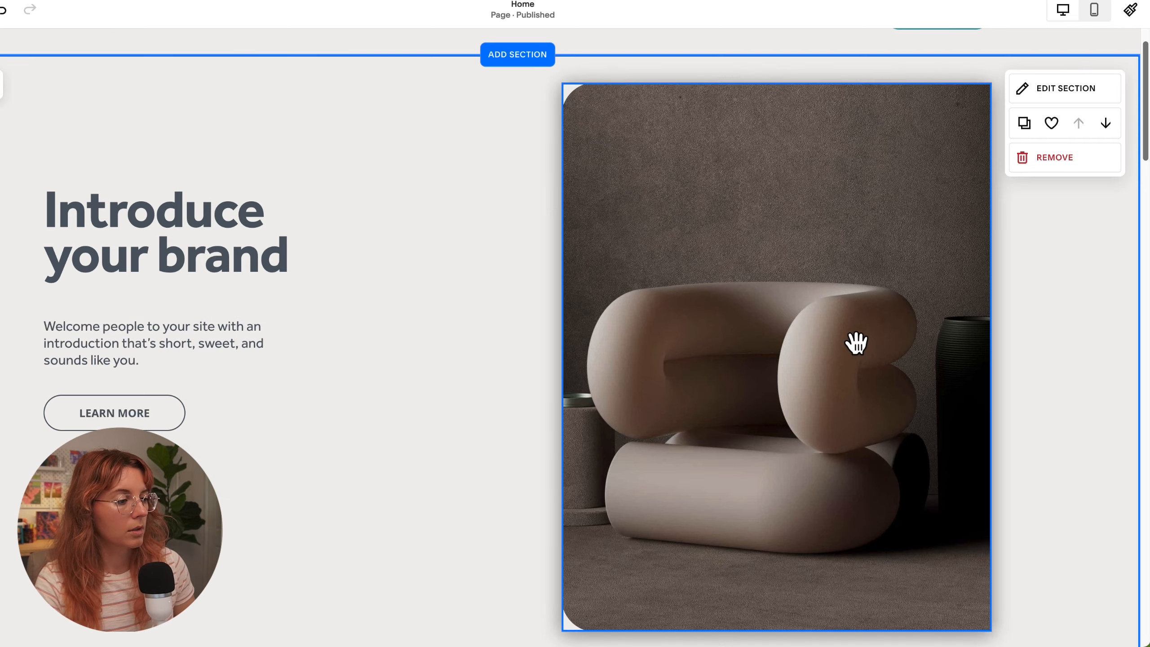
- Move the armchair image beside the brand introduction outward so it reaches the edge of the page
{"action": "left_click_drag", "start_coordinate": [853, 339], "coordinate": [893, 336]}
{"action": "left_click", "coordinate": [478, 383]}
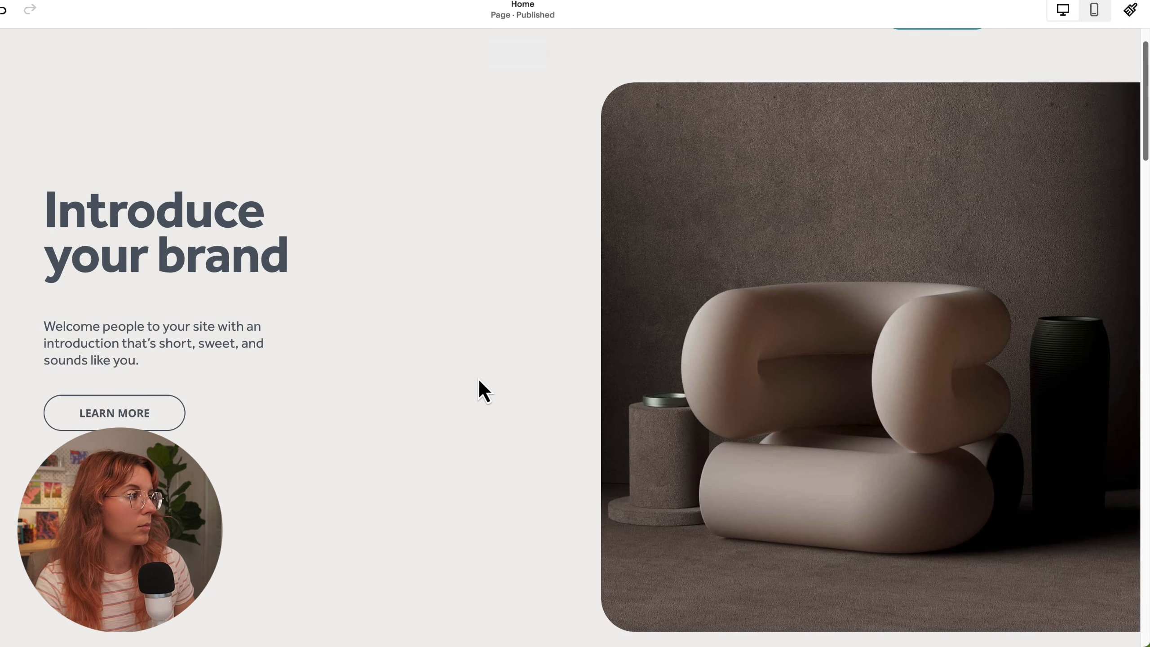
- Open the armchair image's design settings and try the first image effect and the grainy one on it
{"action": "scroll", "coordinate": [478, 380], "scroll_direction": "up", "scroll_amount": 1}
{"action": "left_click", "coordinate": [637, 167]}
{"action": "left_click", "coordinate": [625, 90]}
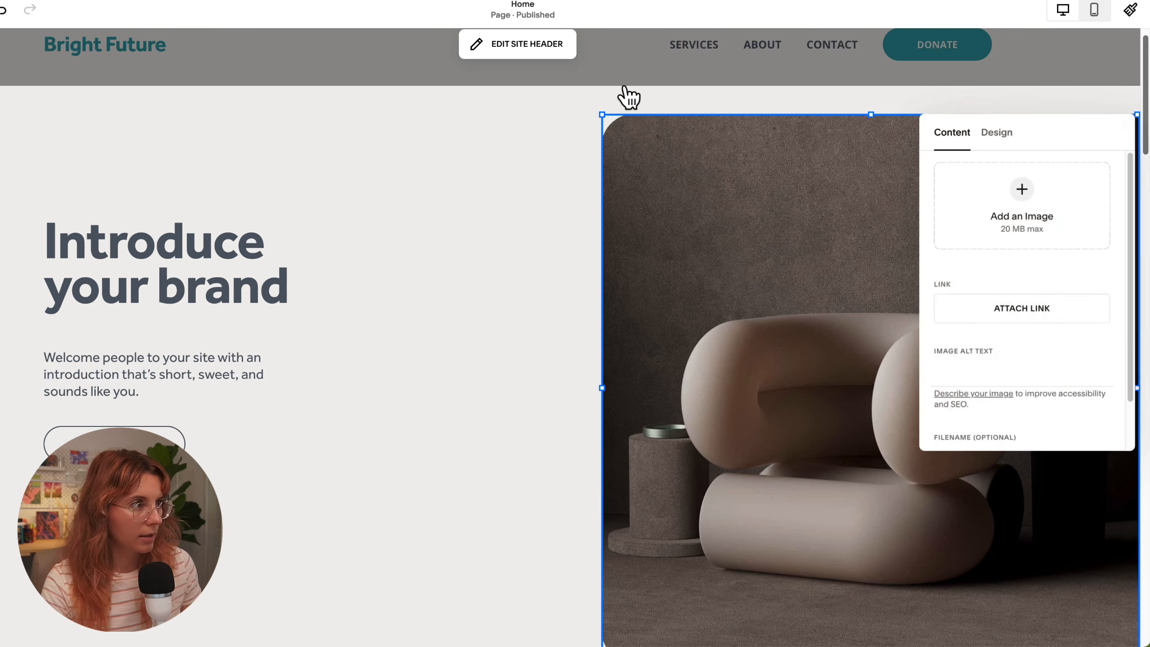
{"action": "left_click", "coordinate": [998, 132]}
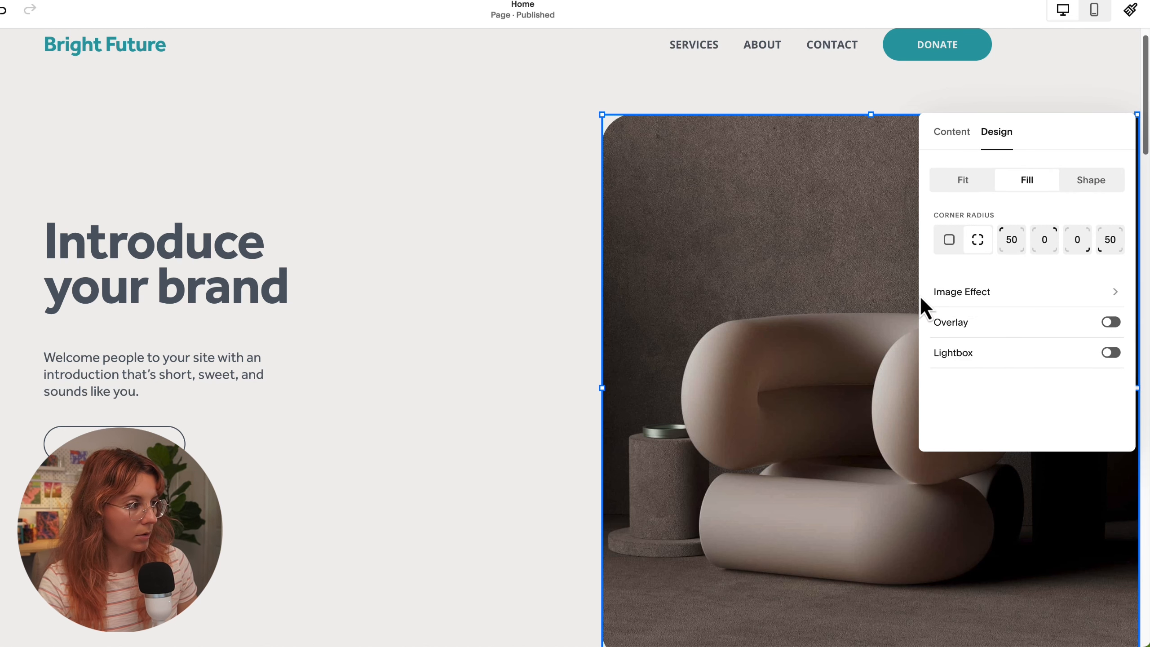
{"action": "left_click", "coordinate": [983, 294]}
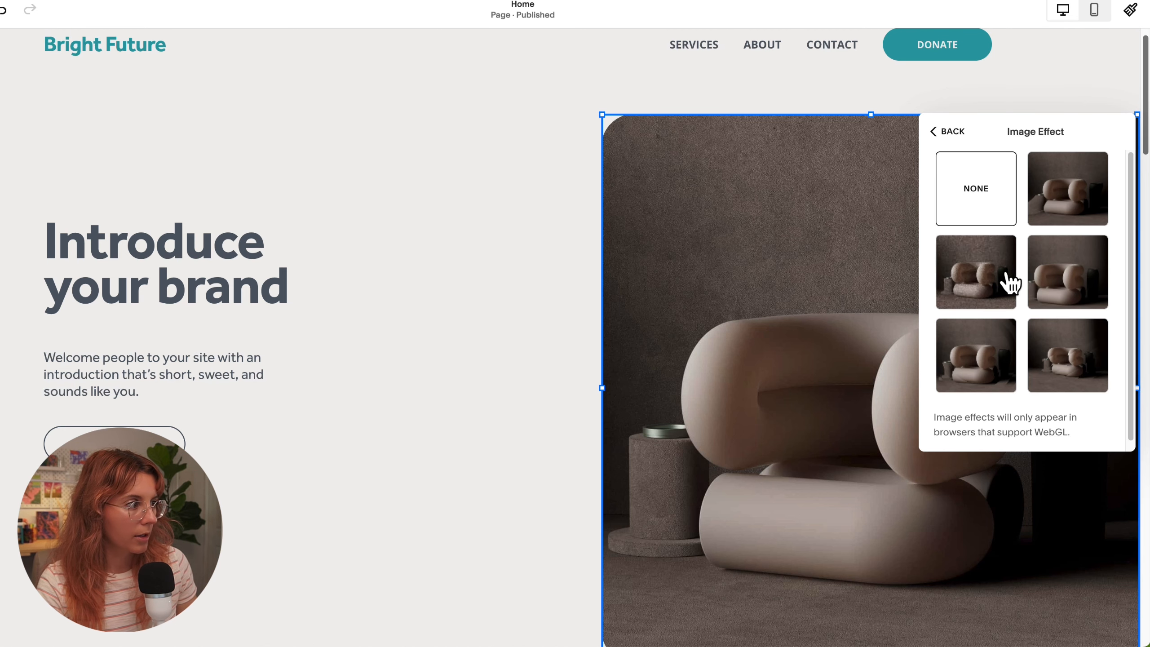
{"action": "left_click", "coordinate": [979, 272]}
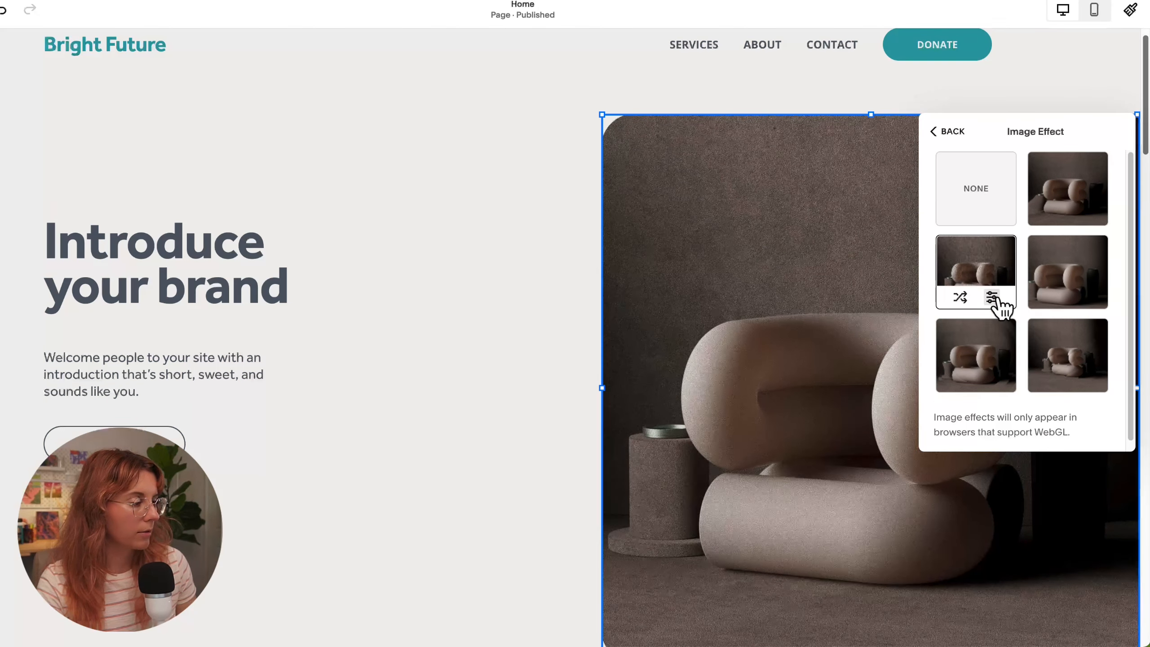
{"action": "left_click", "coordinate": [1061, 218]}
- Move the image effect panel off the armchair image and try the slanted refraction effect, previewing it while the page scrolls
{"action": "left_click_drag", "start_coordinate": [1017, 142], "coordinate": [334, 147]}
{"action": "scroll", "coordinate": [545, 376], "scroll_direction": "down", "scroll_amount": 1}
{"action": "left_click", "coordinate": [449, 391]}
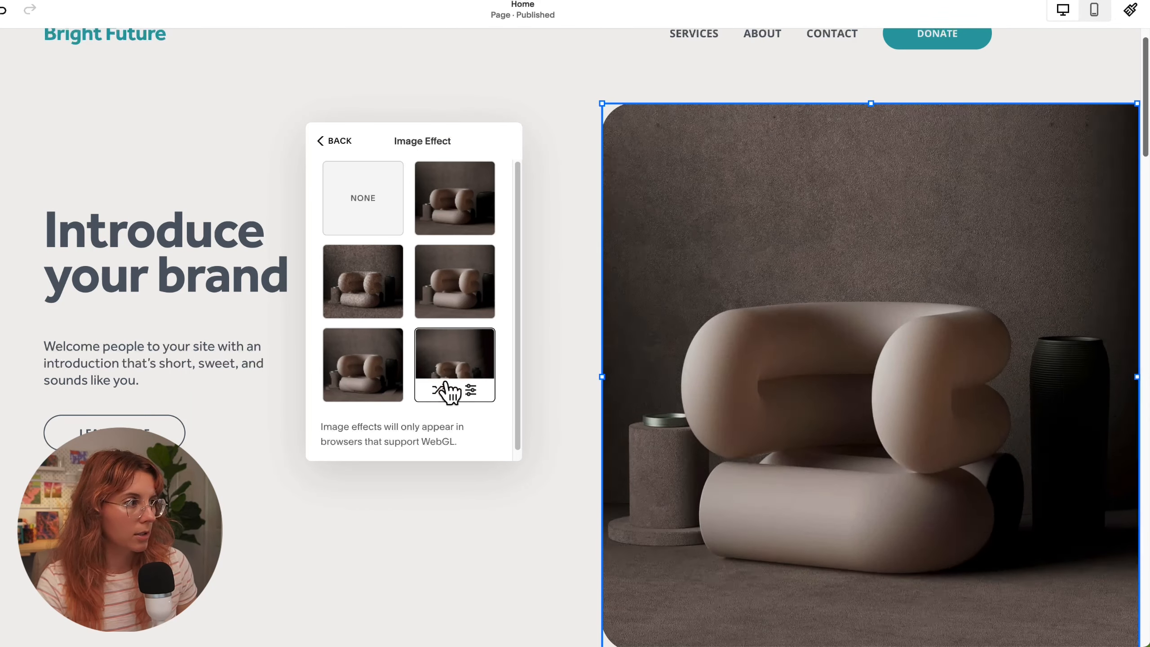
{"action": "scroll", "coordinate": [720, 389], "scroll_direction": "down", "scroll_amount": 5}
{"action": "scroll", "coordinate": [720, 390], "scroll_direction": "up", "scroll_amount": 5}
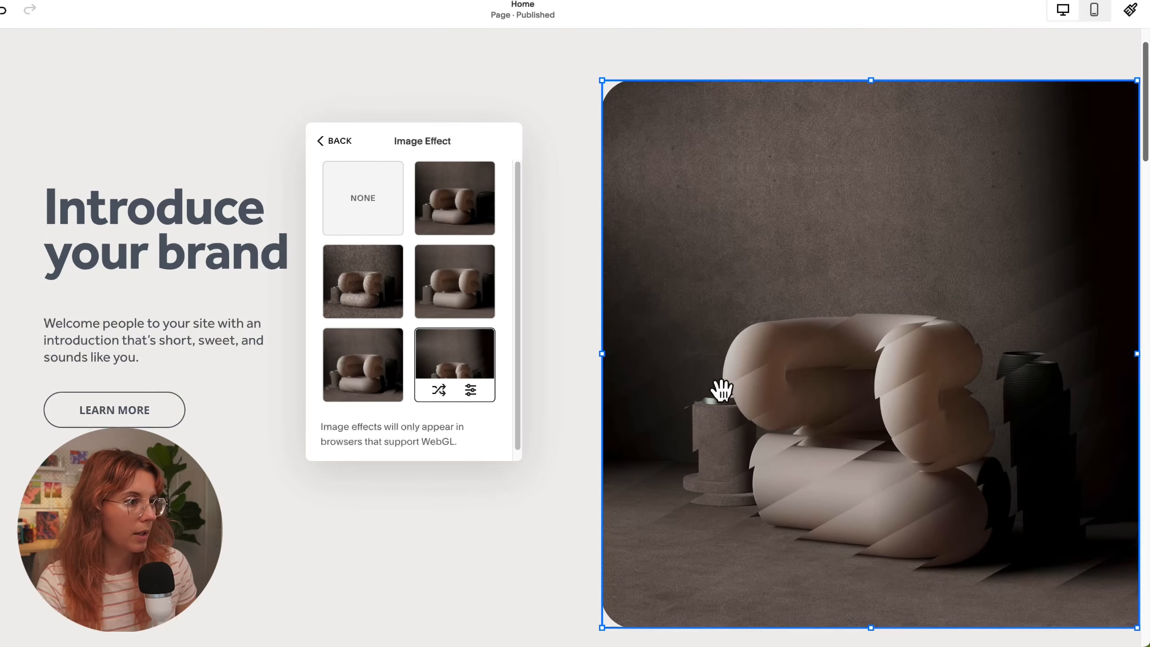
- Try the parallax-style image effect on the armchair image, preview its motion while the page scrolls, and open its settings
{"action": "left_click", "coordinate": [457, 309]}
{"action": "scroll", "coordinate": [734, 328], "scroll_direction": "down", "scroll_amount": 2}
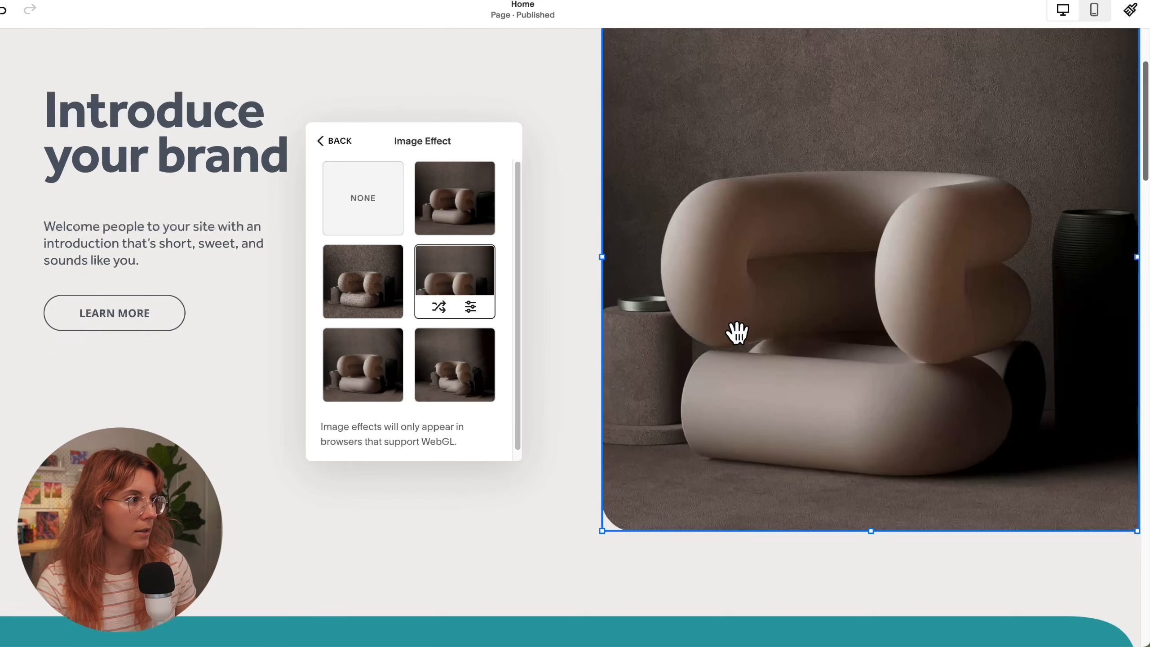
{"action": "scroll", "coordinate": [737, 332], "scroll_direction": "down", "scroll_amount": 1}
{"action": "scroll", "coordinate": [733, 329], "scroll_direction": "up", "scroll_amount": 4}
{"action": "scroll", "coordinate": [737, 329], "scroll_direction": "down", "scroll_amount": 7}
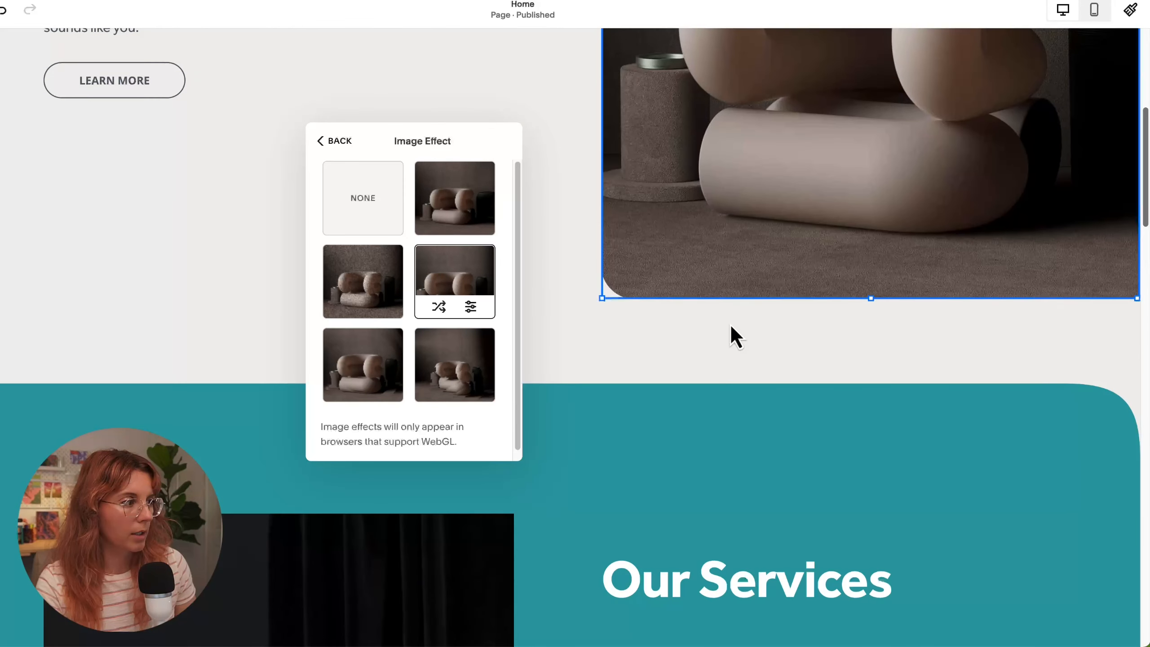
{"action": "scroll", "coordinate": [735, 333], "scroll_direction": "up", "scroll_amount": 6}
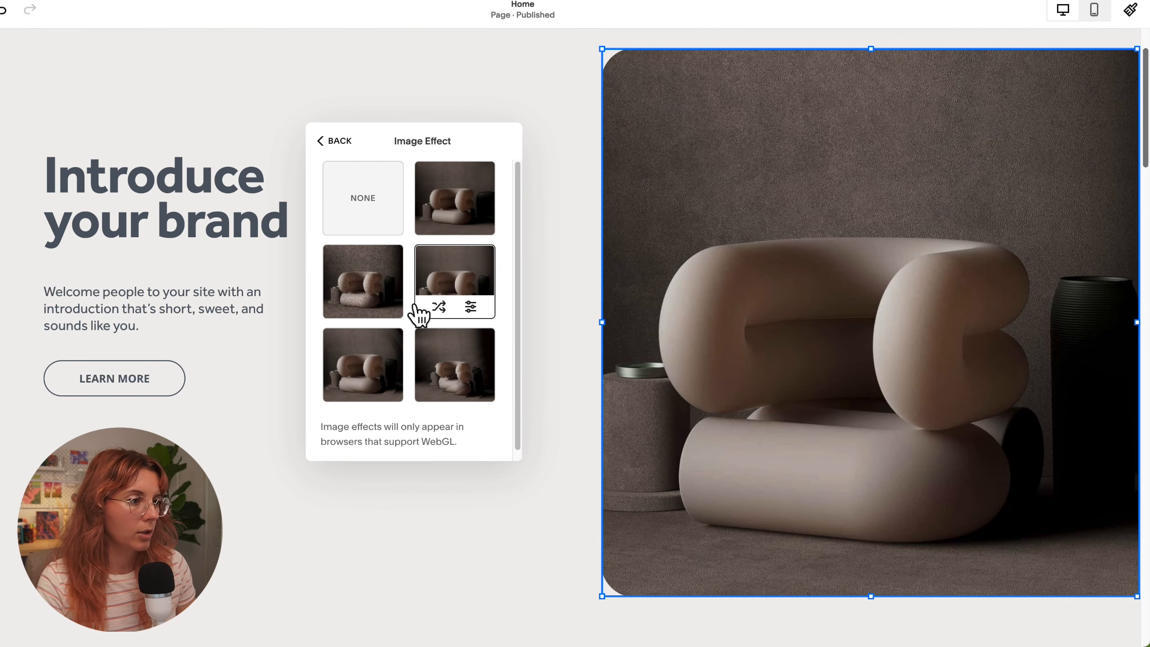
{"action": "left_click", "coordinate": [470, 306]}
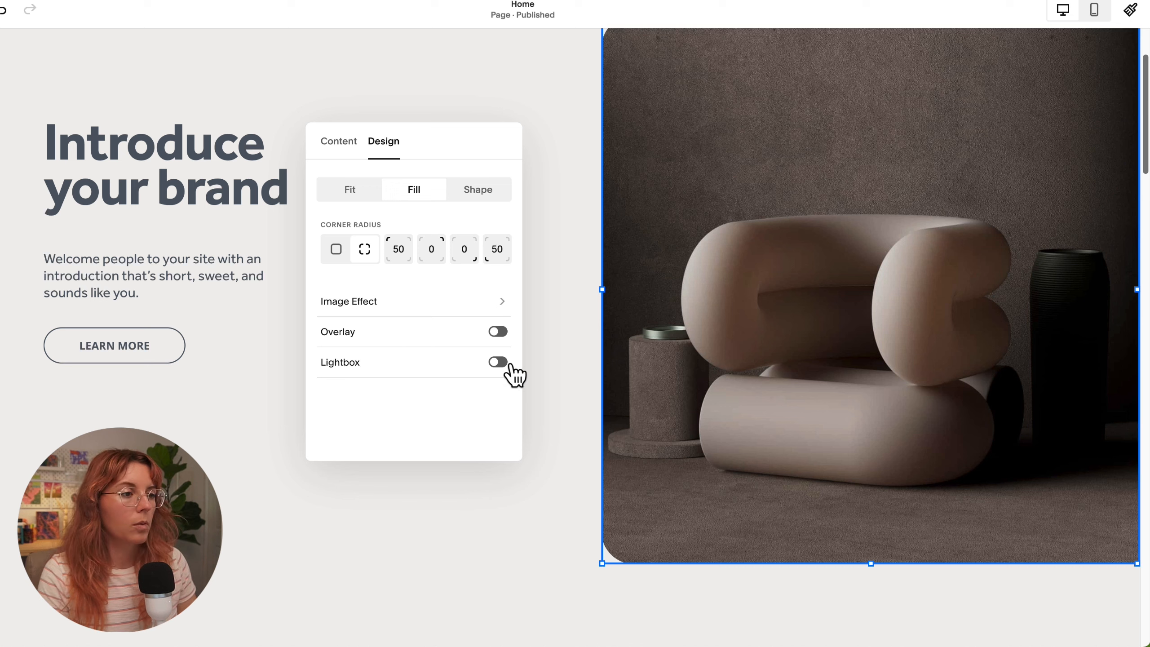
- Try the lightbox and a black overlay in Multiply blend mode on the armchair image, and switch both off again
{"action": "left_click", "coordinate": [498, 363]}
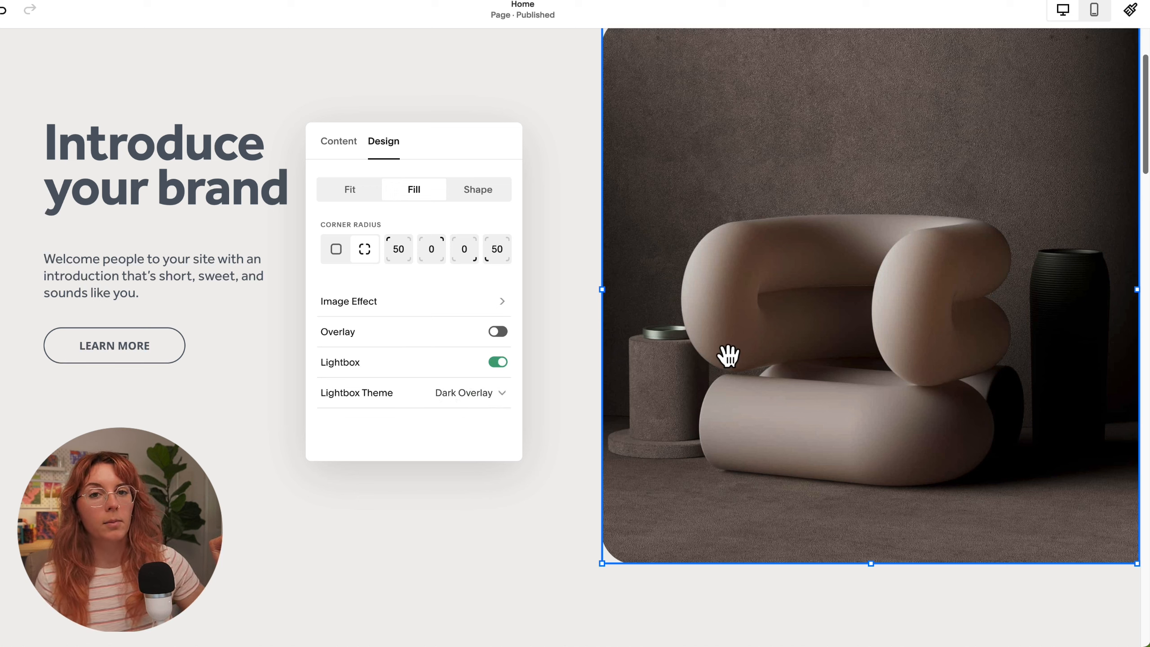
{"action": "left_click", "coordinate": [499, 332]}
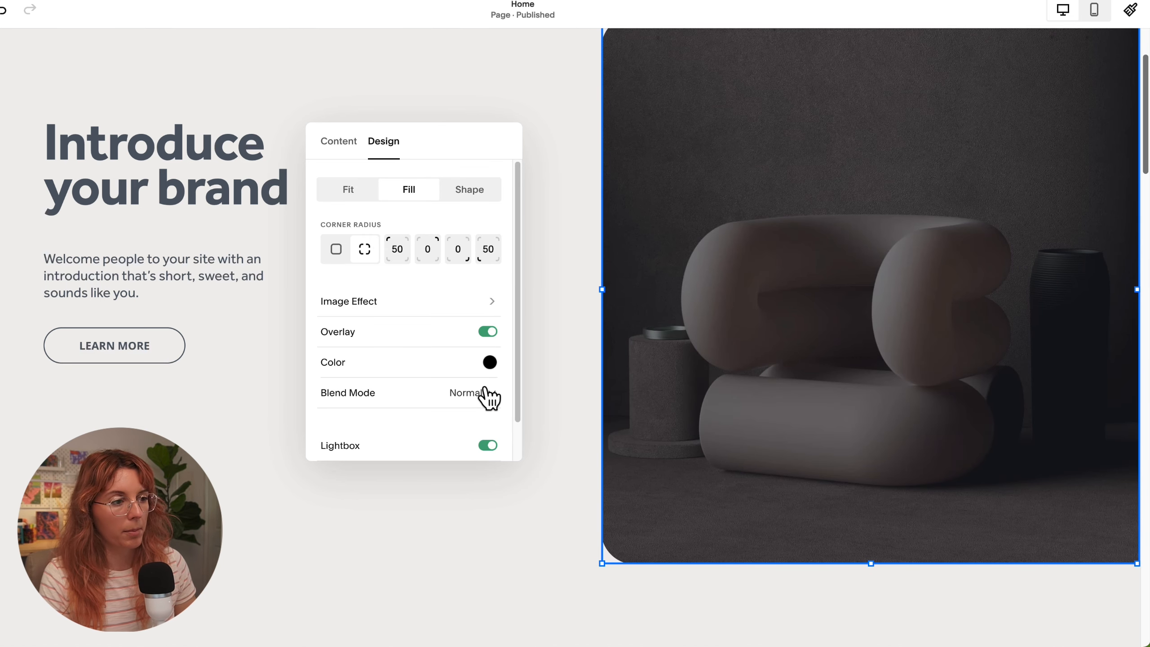
{"action": "left_click", "coordinate": [486, 391]}
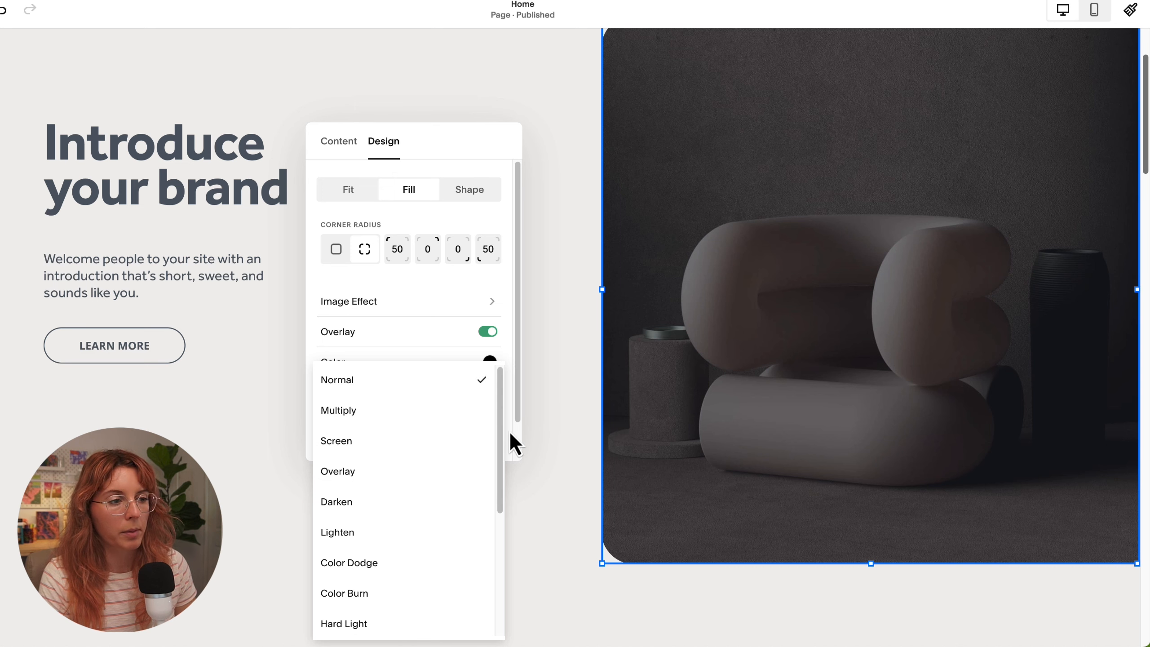
{"action": "left_click", "coordinate": [479, 410]}
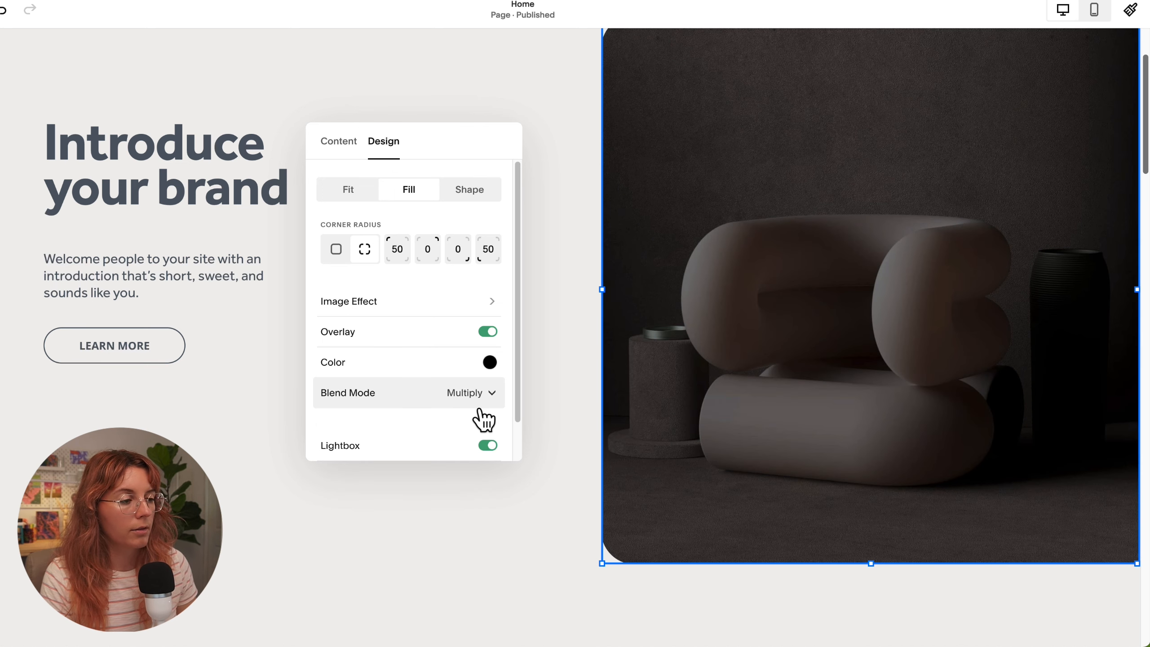
{"action": "left_click", "coordinate": [488, 333]}
{"action": "left_click", "coordinate": [499, 362]}
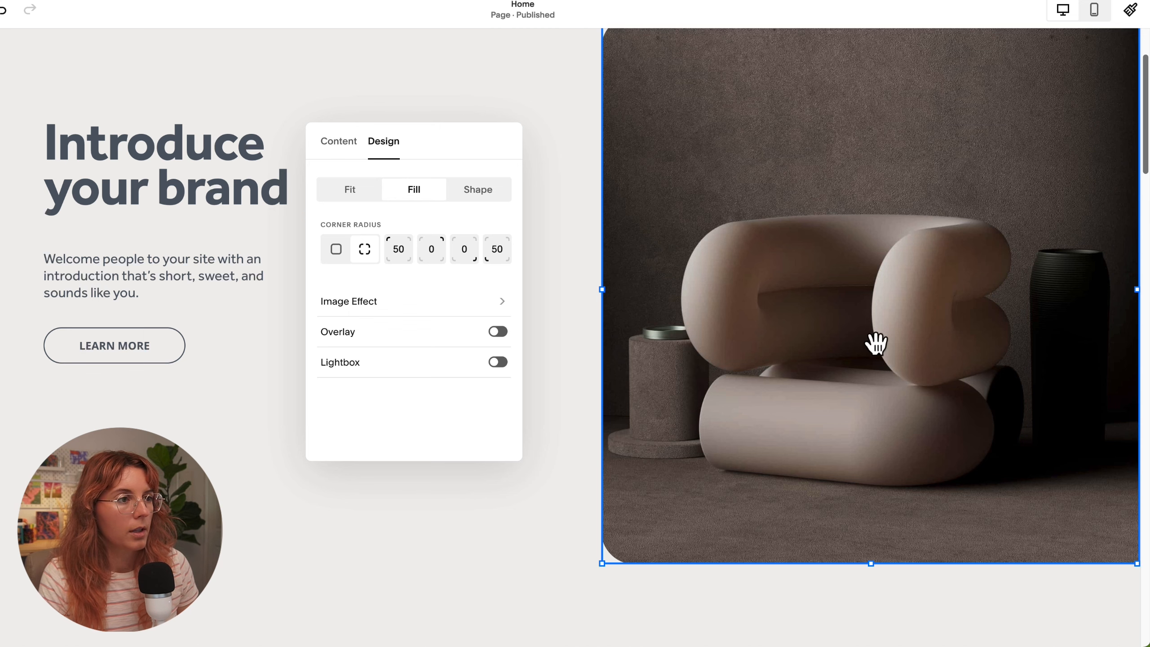
{"action": "left_click", "coordinate": [249, 533]}
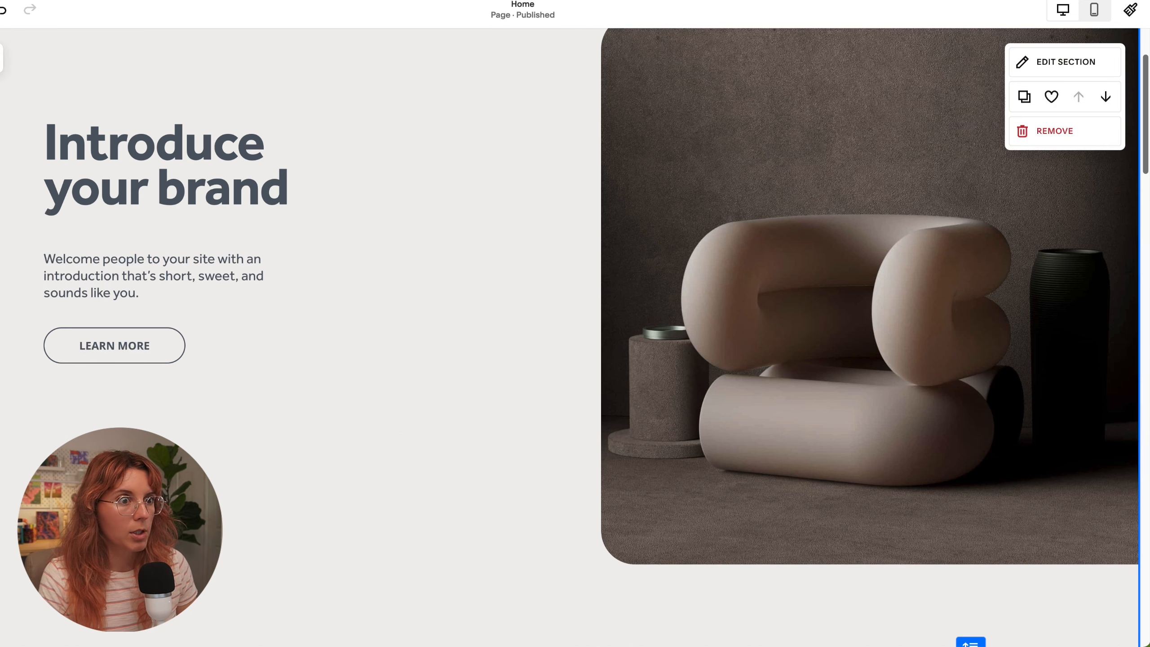
- Pin the image in the teal Our Services section to the top
{"action": "scroll", "coordinate": [515, 435], "scroll_direction": "up", "scroll_amount": 3}
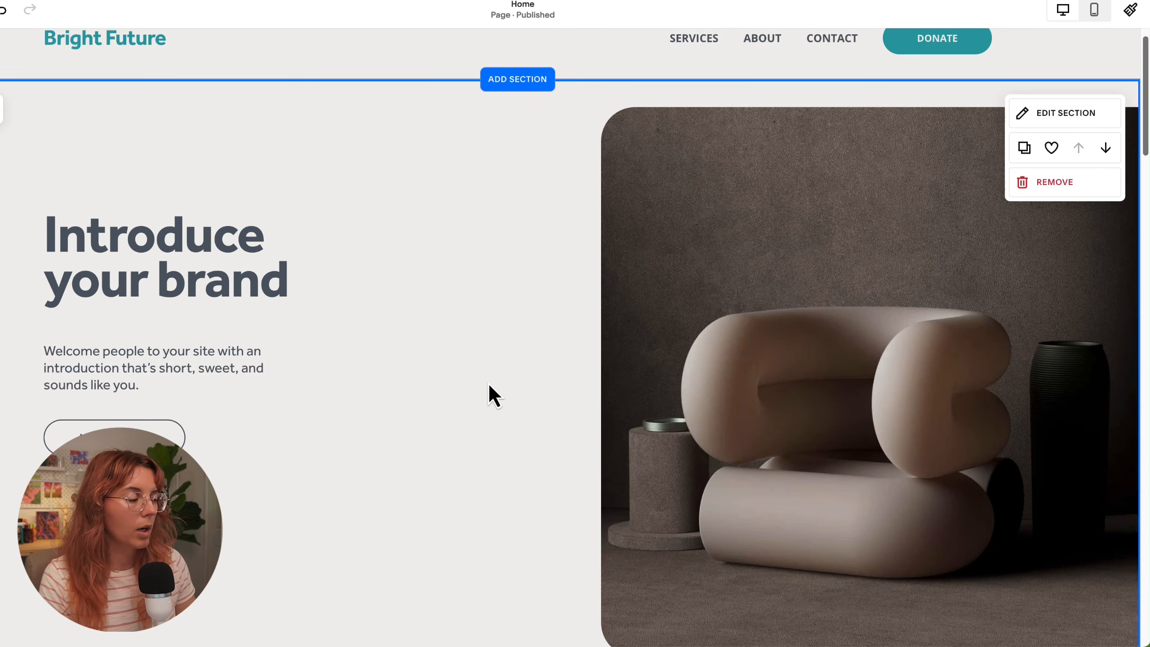
{"action": "scroll", "coordinate": [498, 426], "scroll_direction": "down", "scroll_amount": 15}
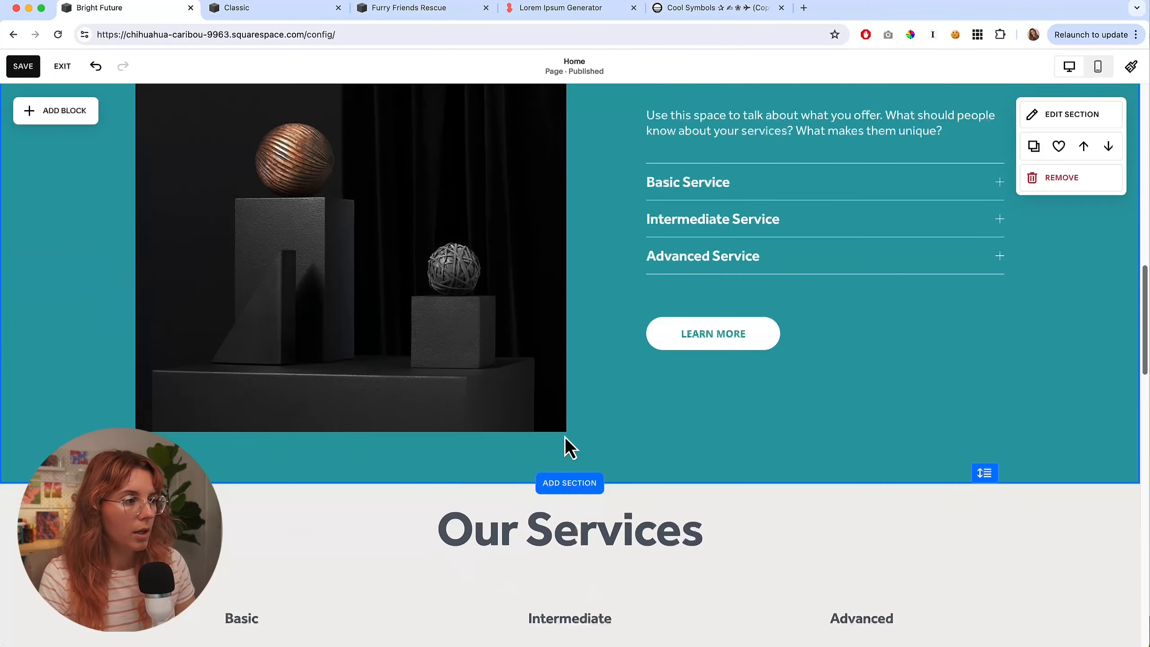
{"action": "scroll", "coordinate": [539, 432], "scroll_direction": "up", "scroll_amount": 5}
{"action": "scroll", "coordinate": [398, 393], "scroll_direction": "down", "scroll_amount": 2}
{"action": "scroll", "coordinate": [362, 380], "scroll_direction": "up", "scroll_amount": 1}
{"action": "left_click", "coordinate": [331, 369]}
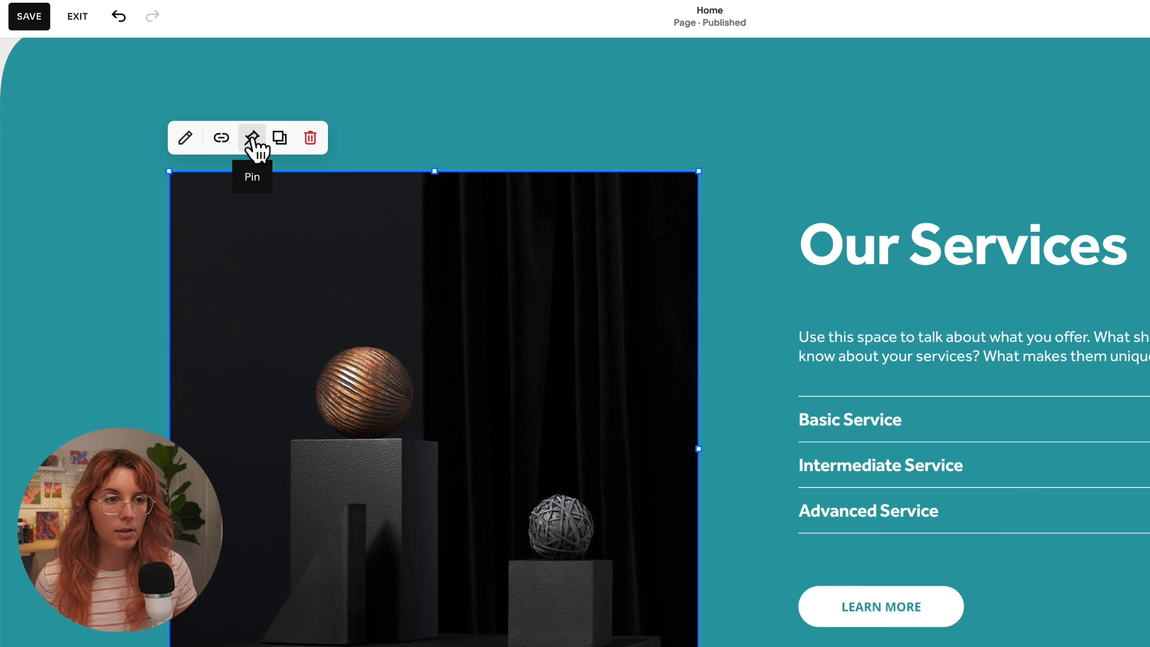
{"action": "left_click", "coordinate": [253, 139]}
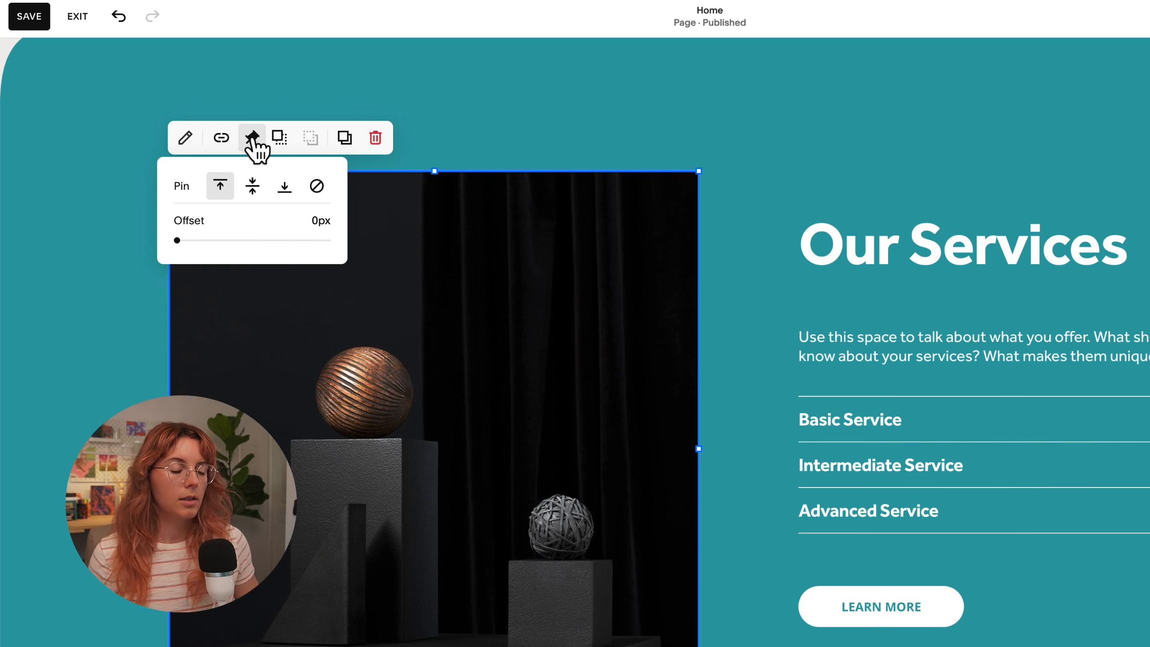
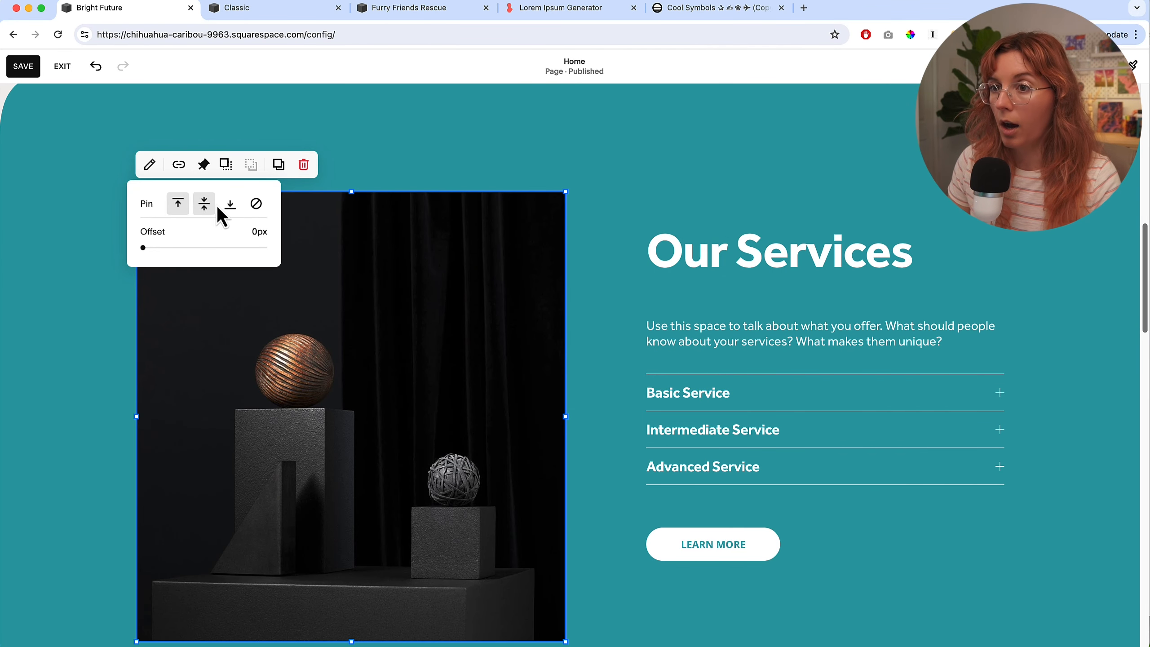
{"action": "left_click", "coordinate": [570, 157]}
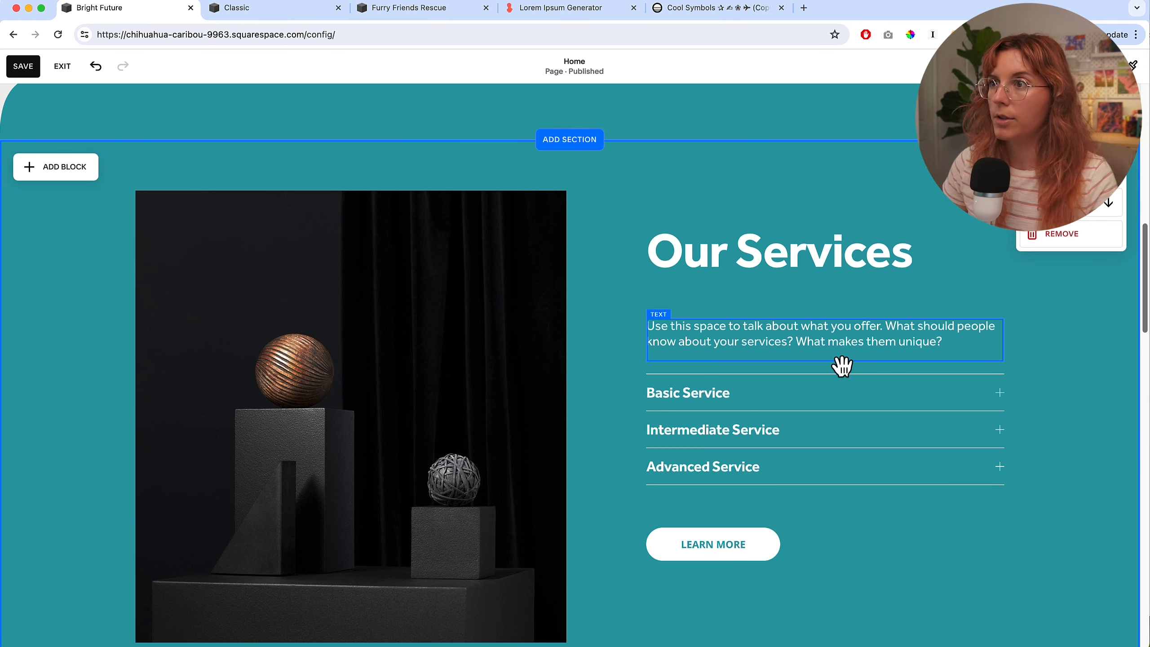
- Copy the five paragraphs from the Lorem Ipsum Generator page and paste them after the description text in the teal Our Services section
{"action": "left_click", "coordinate": [584, 9]}
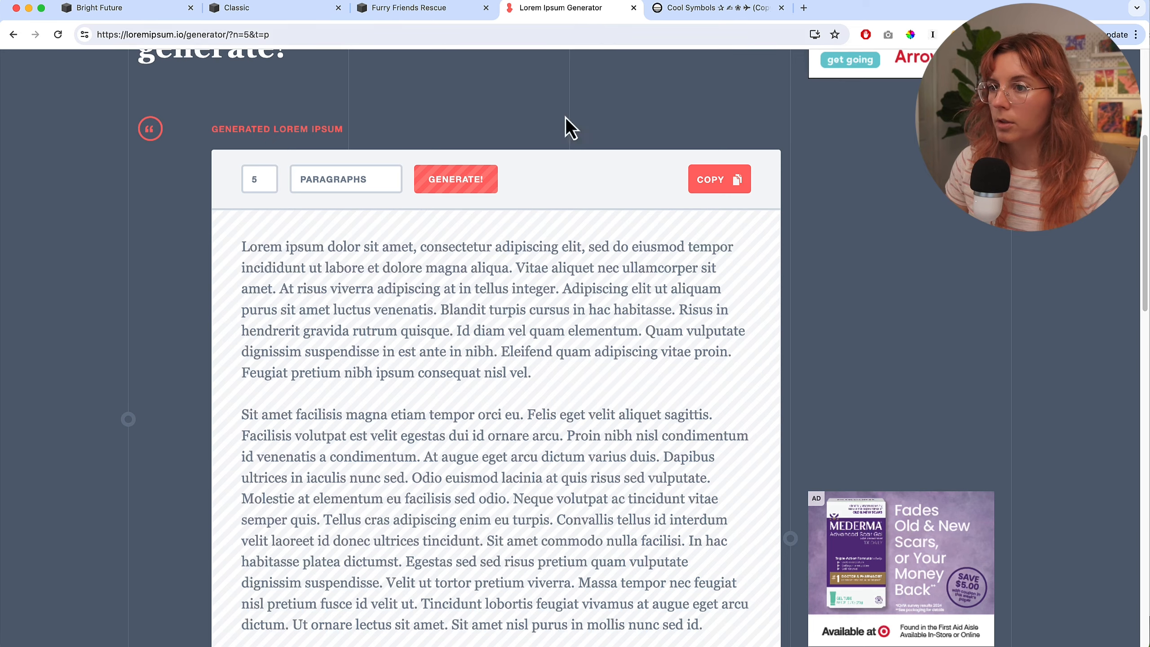
{"action": "left_click", "coordinate": [724, 181]}
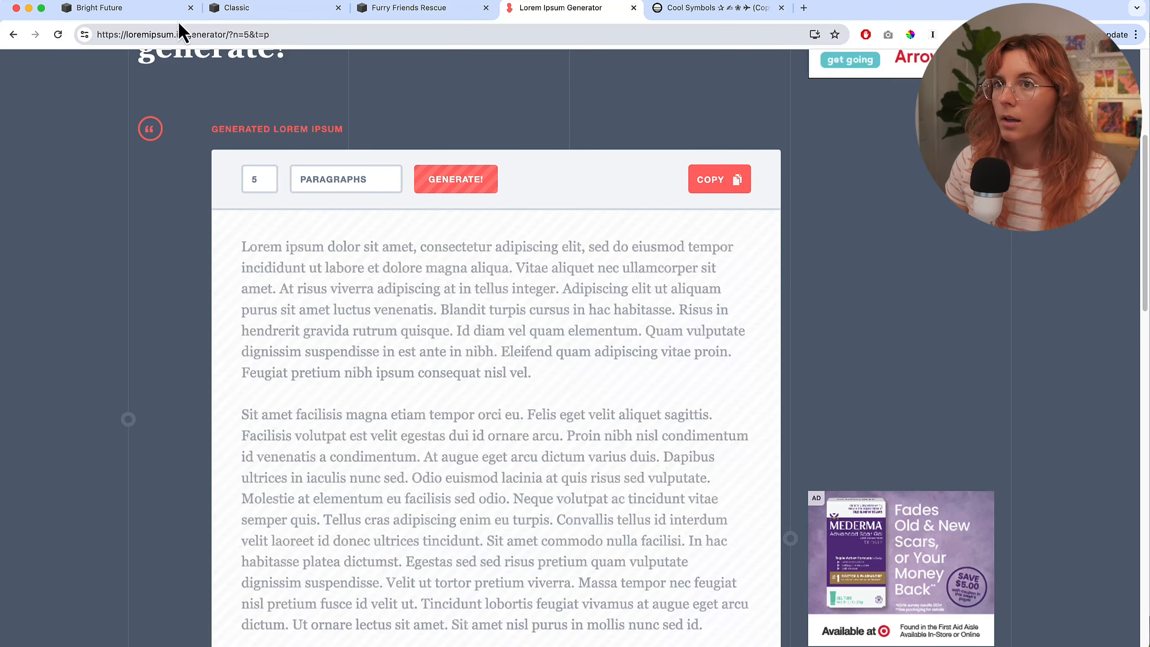
{"action": "left_click", "coordinate": [140, 8]}
{"action": "left_click", "coordinate": [733, 354]}
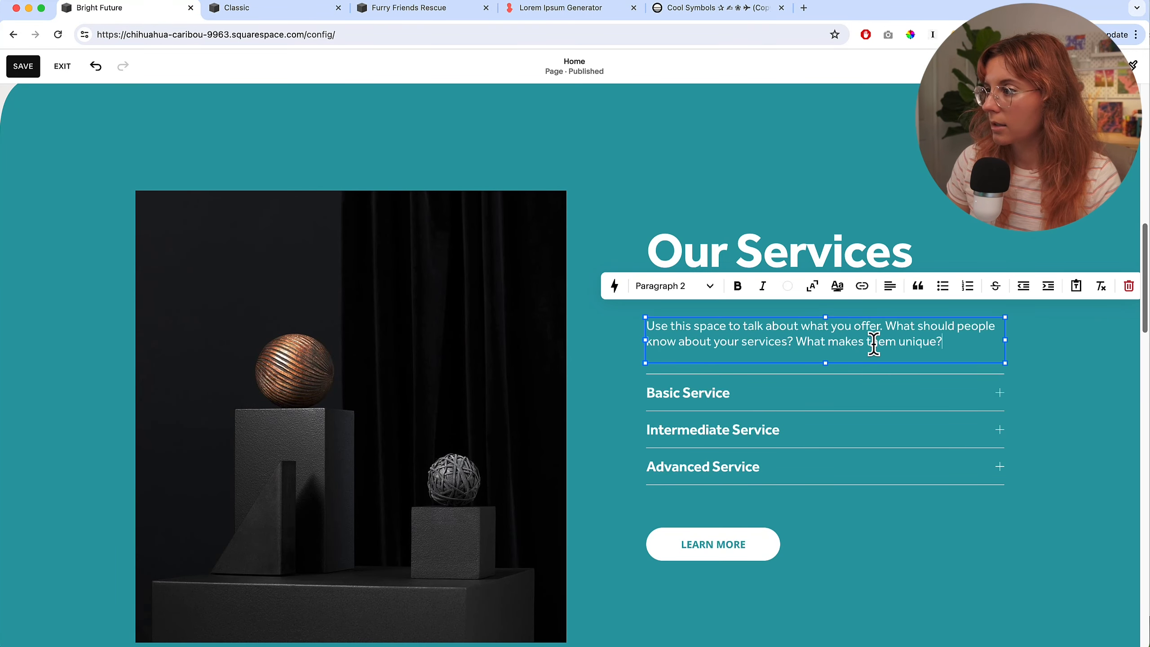
{"action": "key", "text": "super+v"}
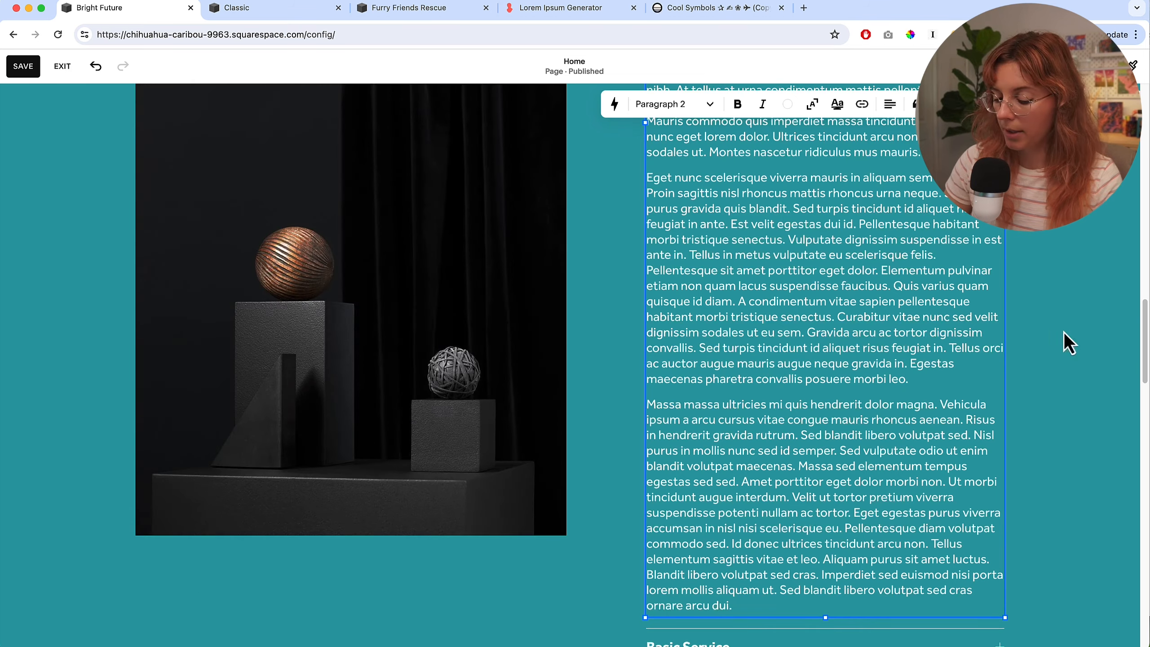
{"action": "left_click", "coordinate": [1069, 342]}
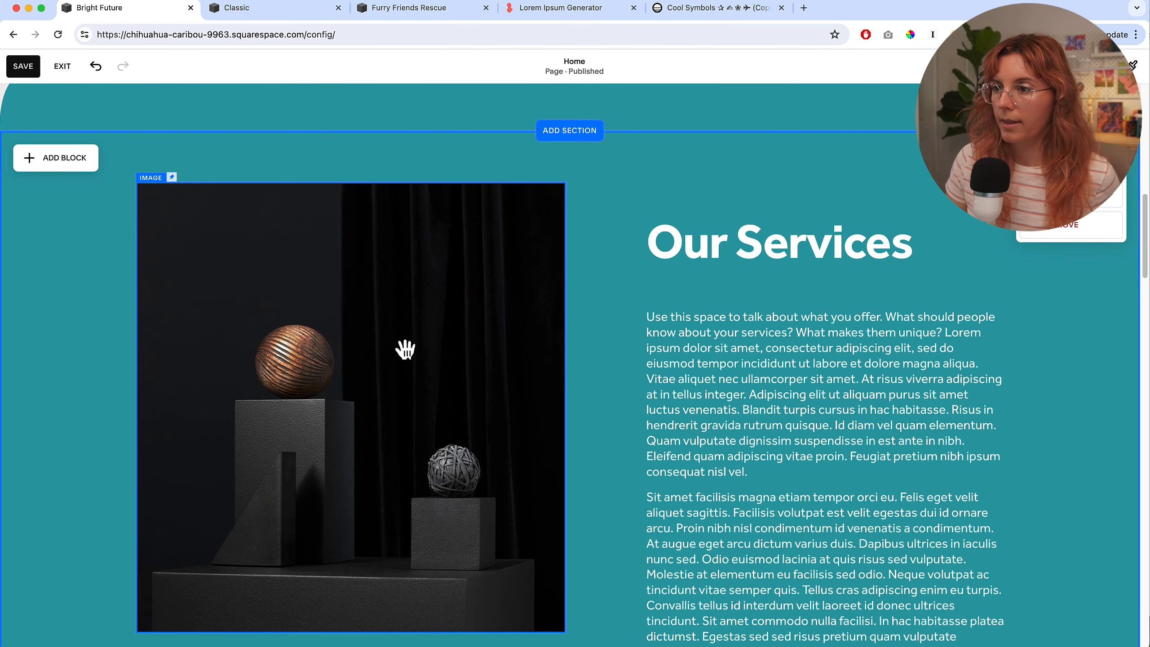
- Scroll through the teal Our Services section to examine how the pinned image behaves beside the long text
{"action": "scroll", "coordinate": [1053, 433], "scroll_direction": "down", "scroll_amount": 10}
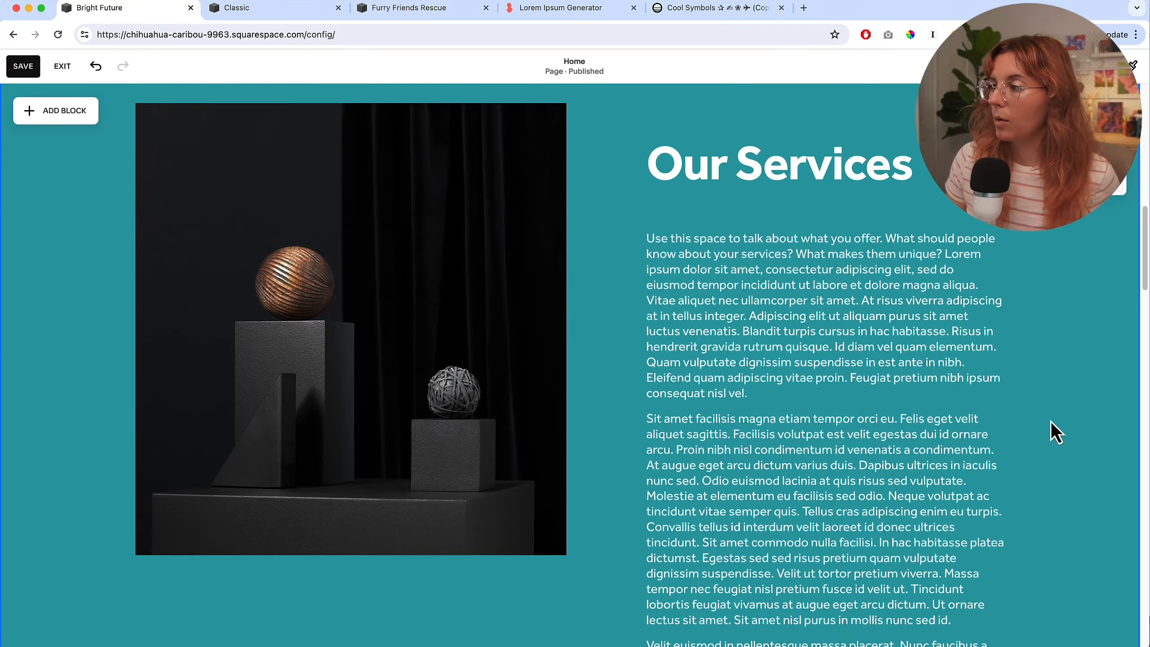
{"action": "scroll", "coordinate": [1055, 433], "scroll_direction": "down", "scroll_amount": 8}
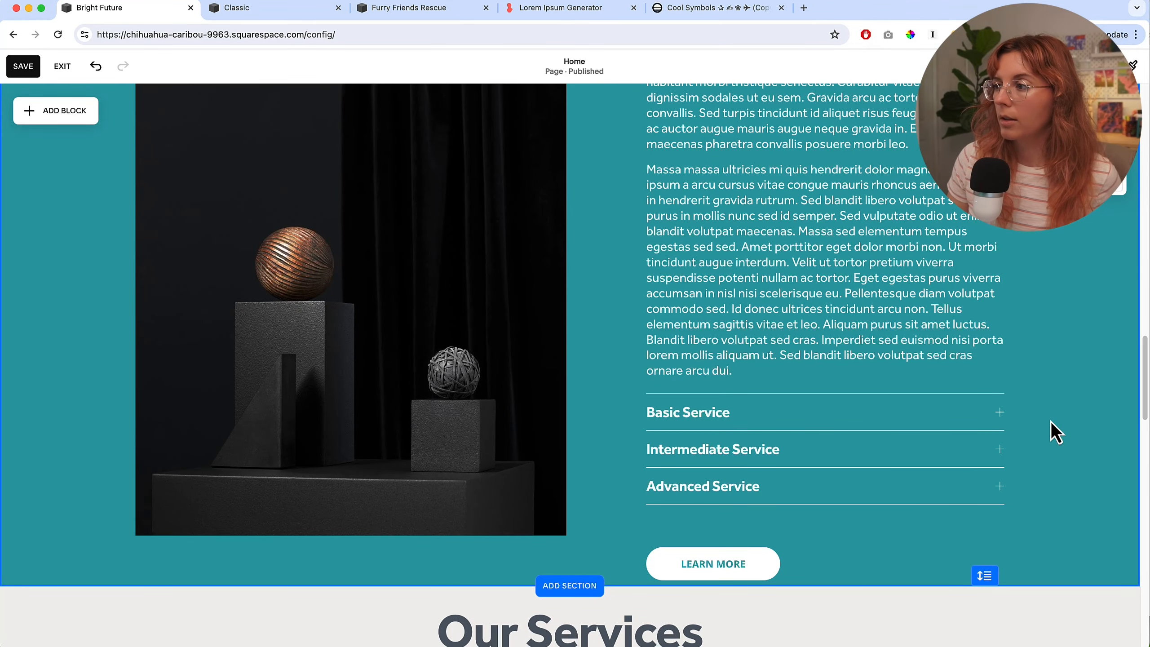
{"action": "scroll", "coordinate": [960, 428], "scroll_direction": "up", "scroll_amount": 6}
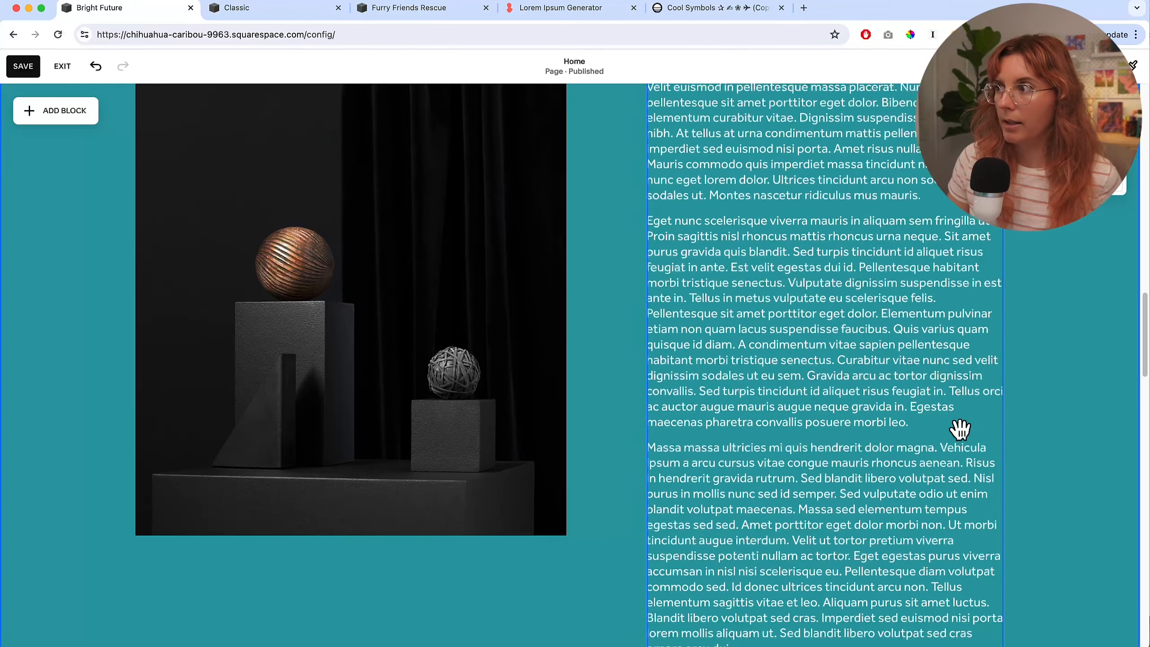
{"action": "scroll", "coordinate": [960, 429], "scroll_direction": "up", "scroll_amount": 1}
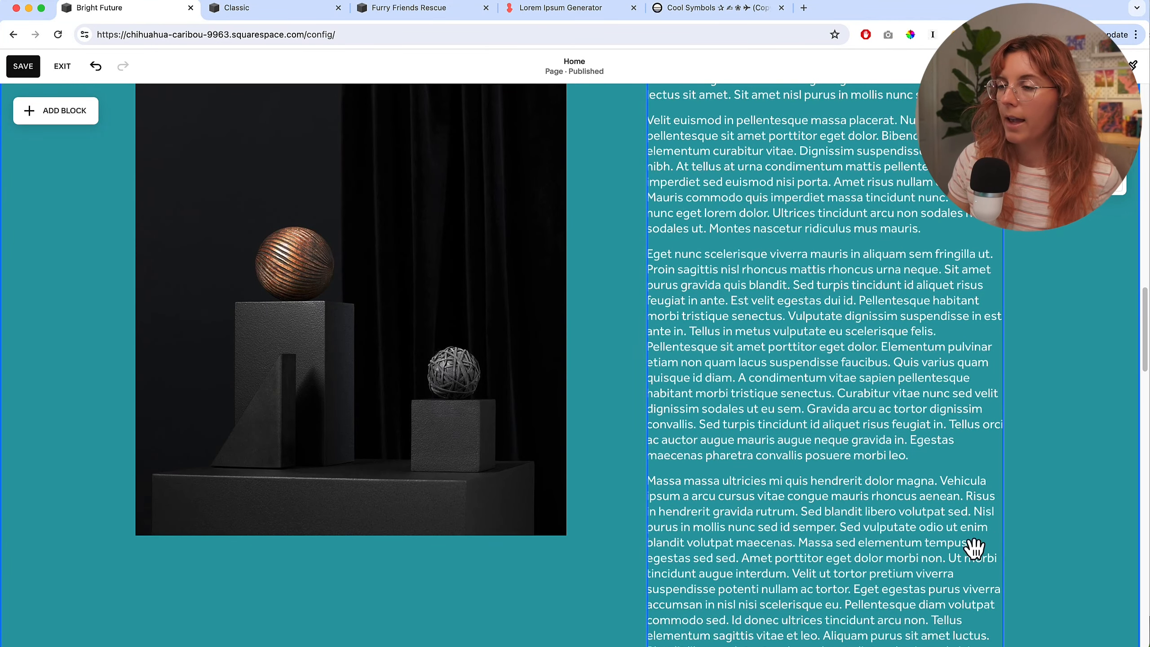
{"action": "scroll", "coordinate": [970, 541], "scroll_direction": "up", "scroll_amount": 12}
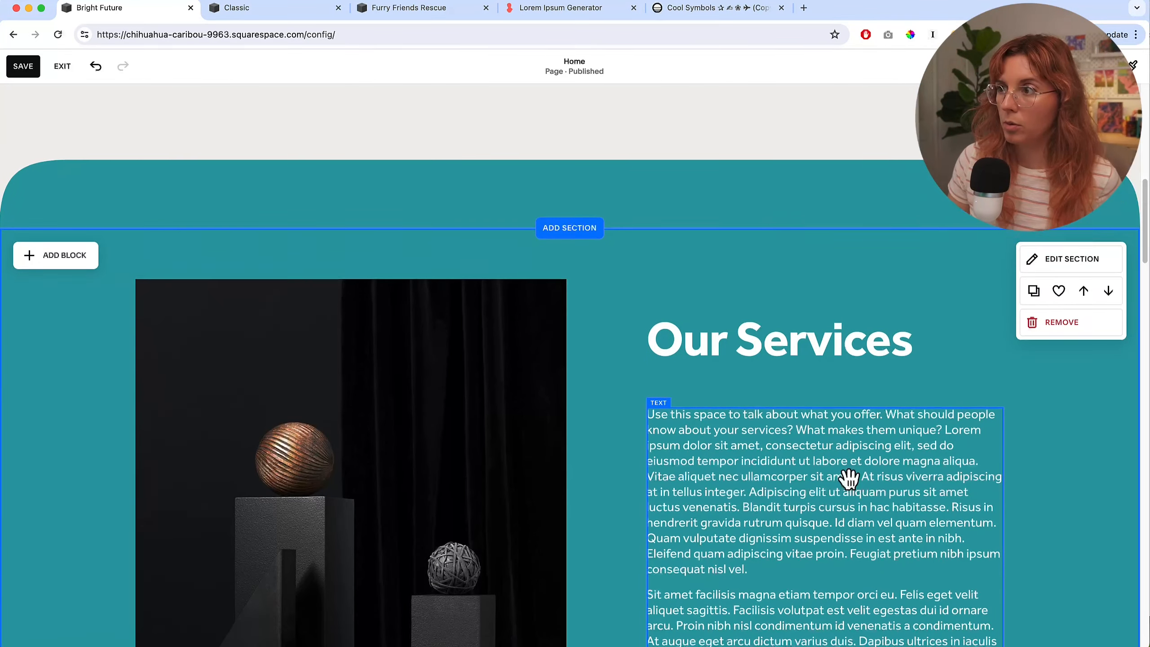
{"action": "scroll", "coordinate": [848, 478], "scroll_direction": "down", "scroll_amount": 15}
{"action": "scroll", "coordinate": [848, 477], "scroll_direction": "down", "scroll_amount": 8}
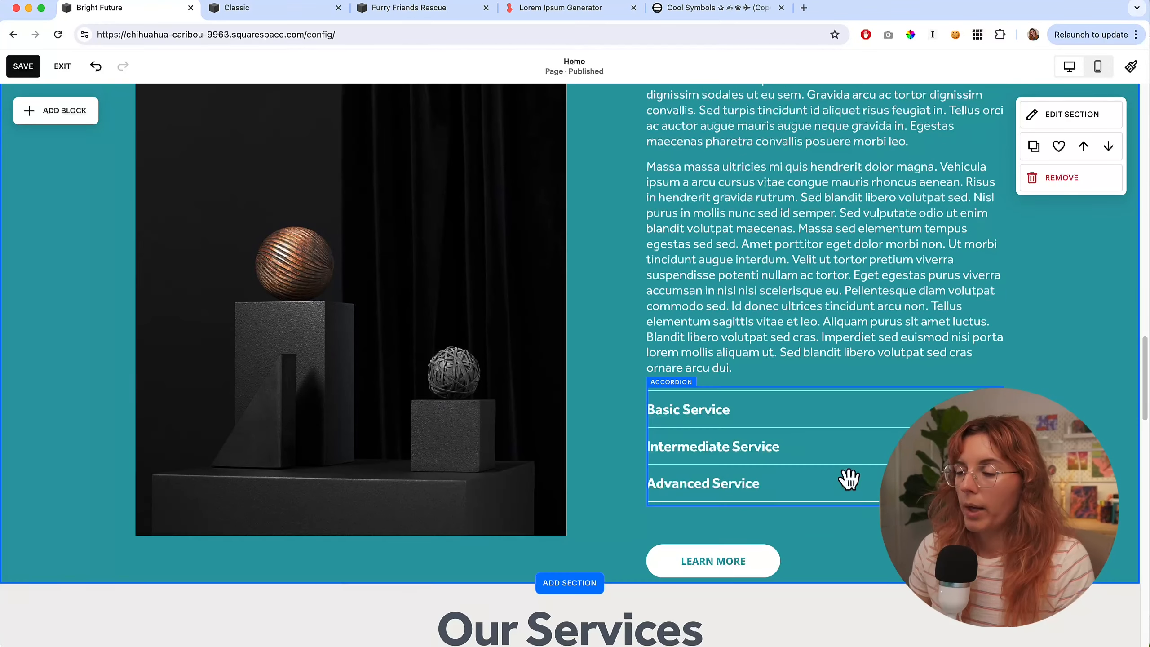
- Try pinning the image in the teal Our Services section to the middle and examine how it behaves beside the long text
{"action": "scroll", "coordinate": [848, 478], "scroll_direction": "up", "scroll_amount": 4}
{"action": "left_click", "coordinate": [318, 313]}
{"action": "left_click", "coordinate": [204, 111]}
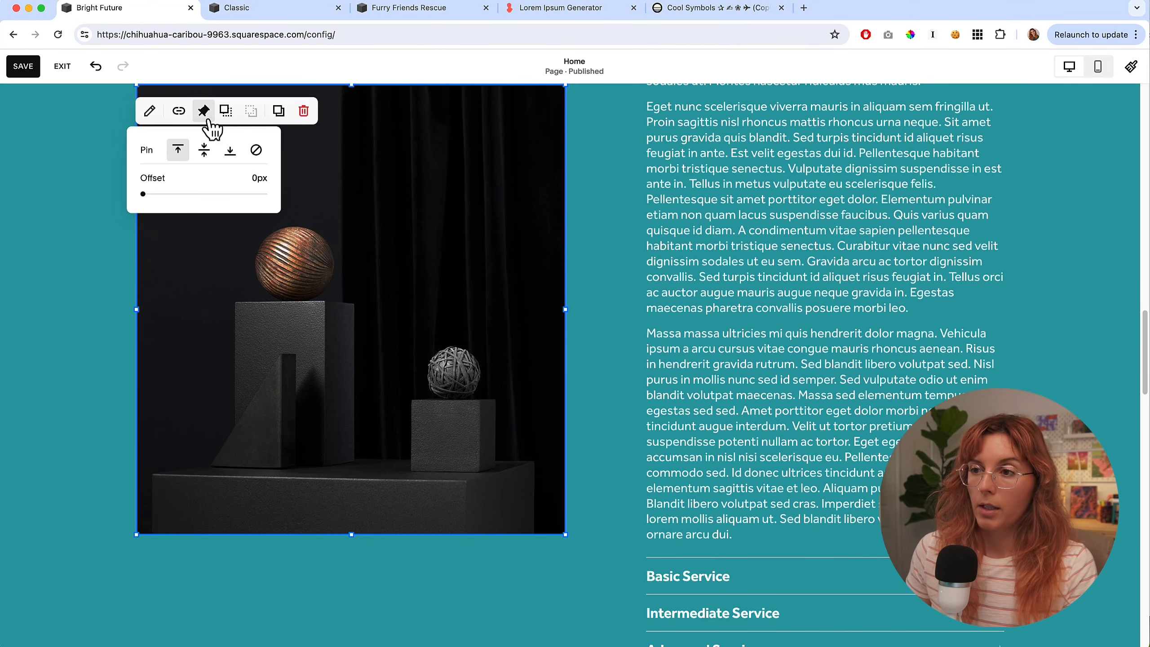
{"action": "left_click", "coordinate": [205, 149]}
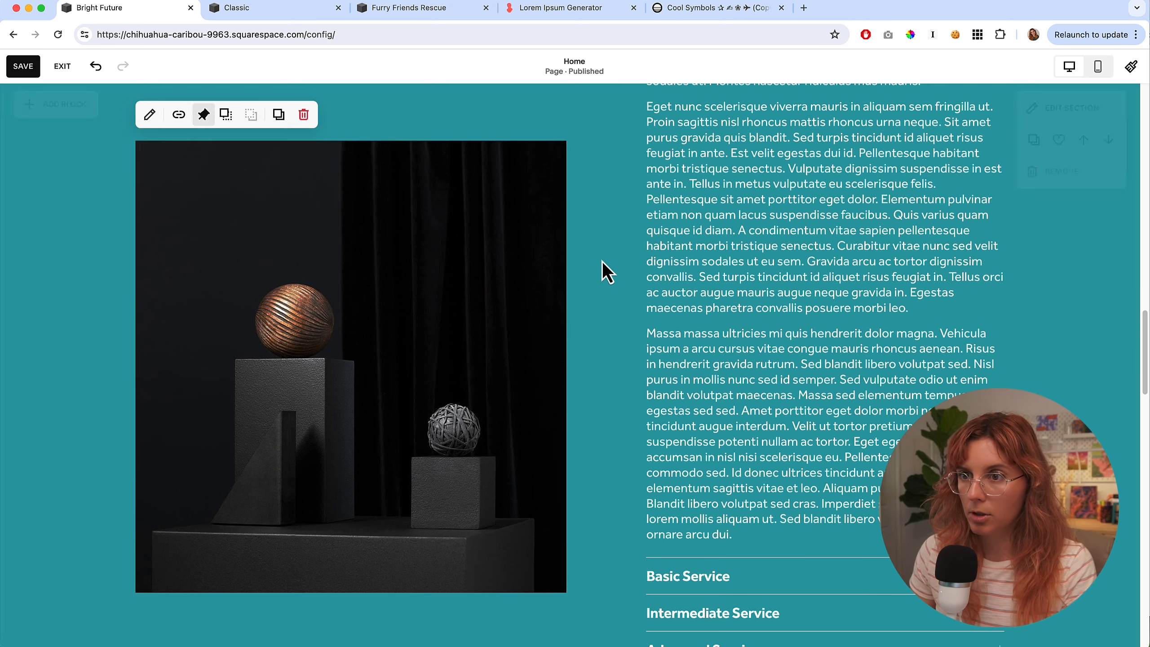
{"action": "scroll", "coordinate": [859, 403], "scroll_direction": "up", "scroll_amount": 15}
{"action": "scroll", "coordinate": [837, 403], "scroll_direction": "down", "scroll_amount": 15}
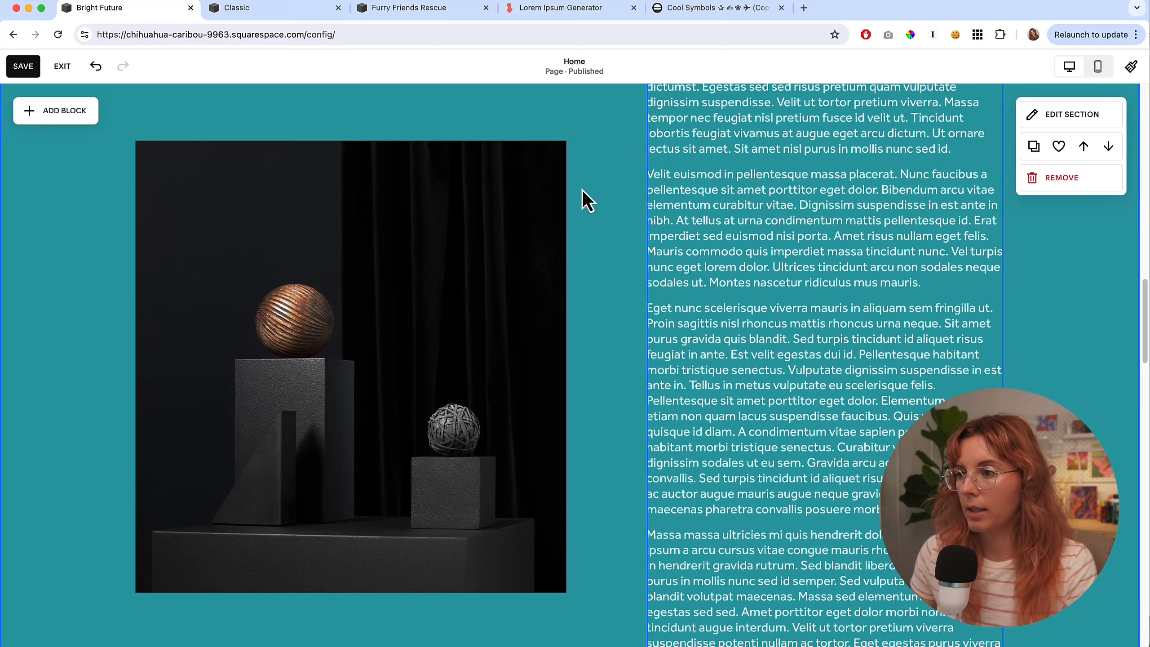
{"action": "scroll", "coordinate": [940, 315], "scroll_direction": "down", "scroll_amount": 12}
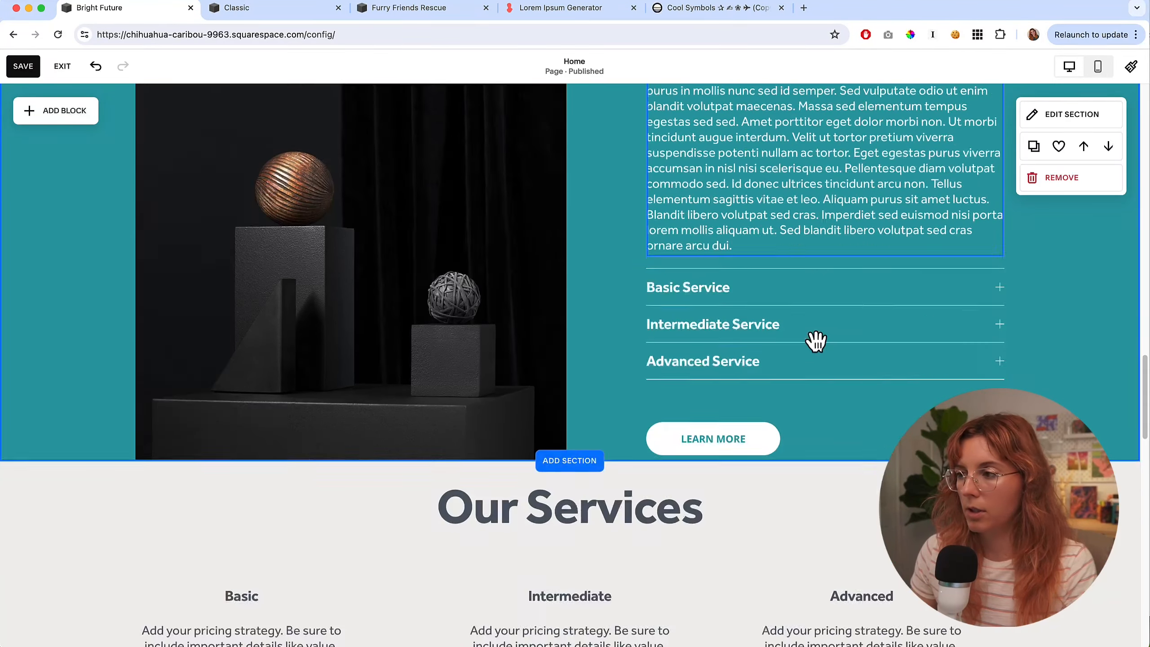
{"action": "scroll", "coordinate": [810, 409], "scroll_direction": "up", "scroll_amount": 12}
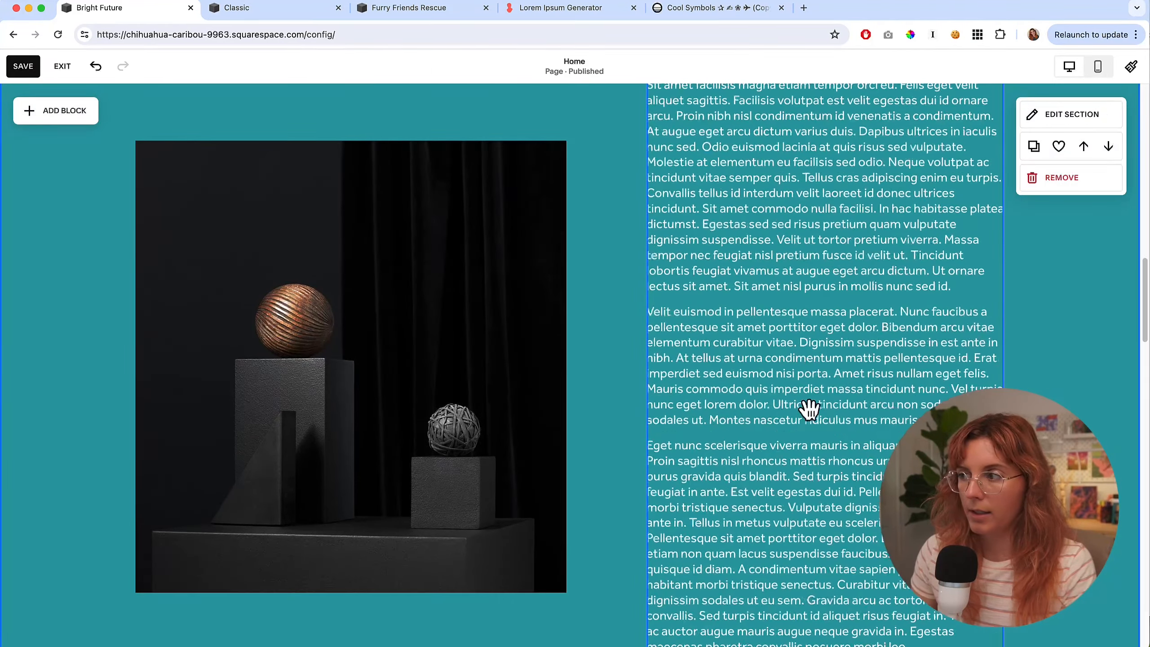
- Delete the pasted lorem ipsum paragraphs from the description text in the teal Our Services section
{"action": "scroll", "coordinate": [810, 410], "scroll_direction": "up", "scroll_amount": 5}
{"action": "scroll", "coordinate": [806, 406], "scroll_direction": "down", "scroll_amount": 3}
{"action": "left_click", "coordinate": [793, 348]}
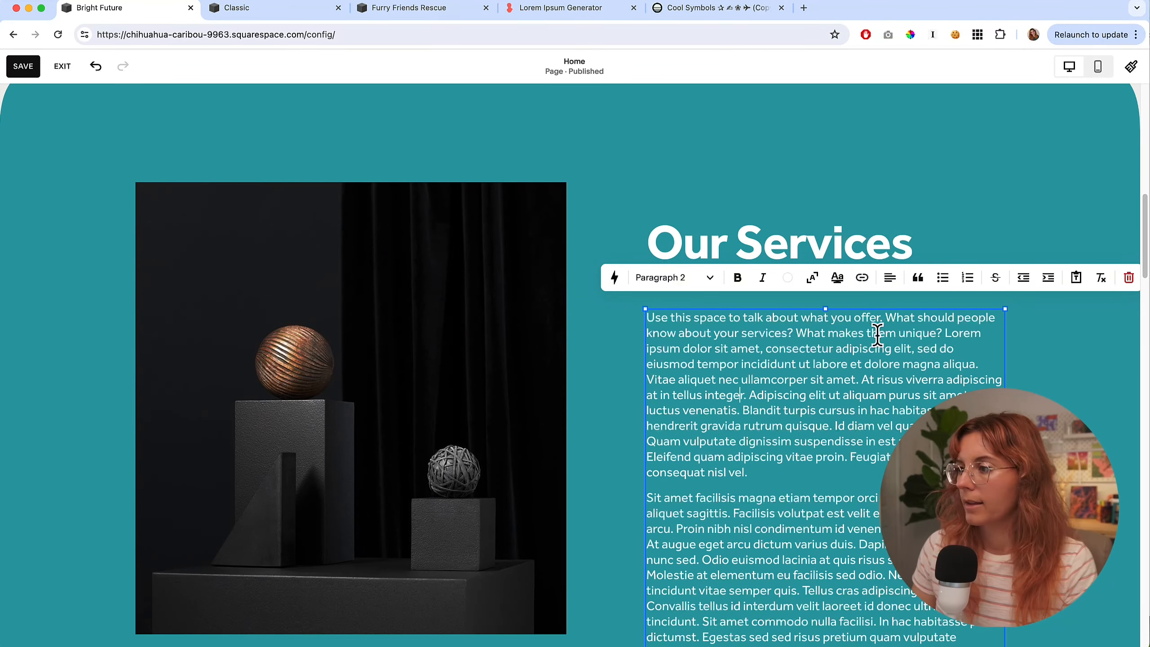
{"action": "left_click_drag", "start_coordinate": [946, 333], "coordinate": [974, 634]}
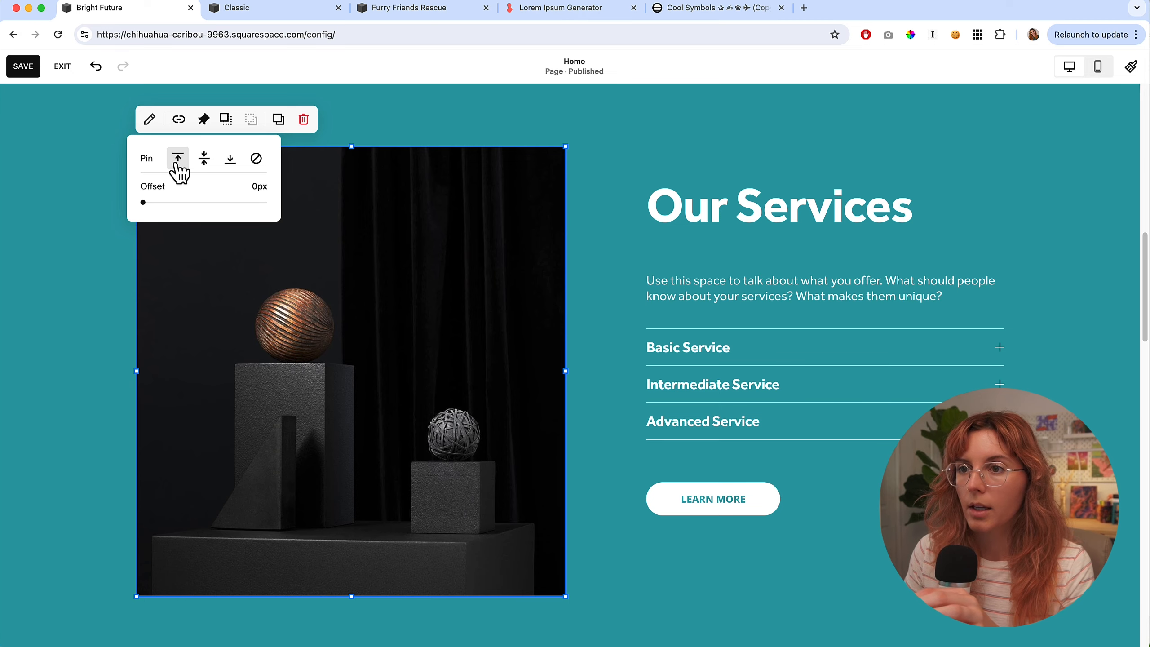
- Remove the pin from the image in the teal Our Services section
{"action": "left_click", "coordinate": [607, 157]}
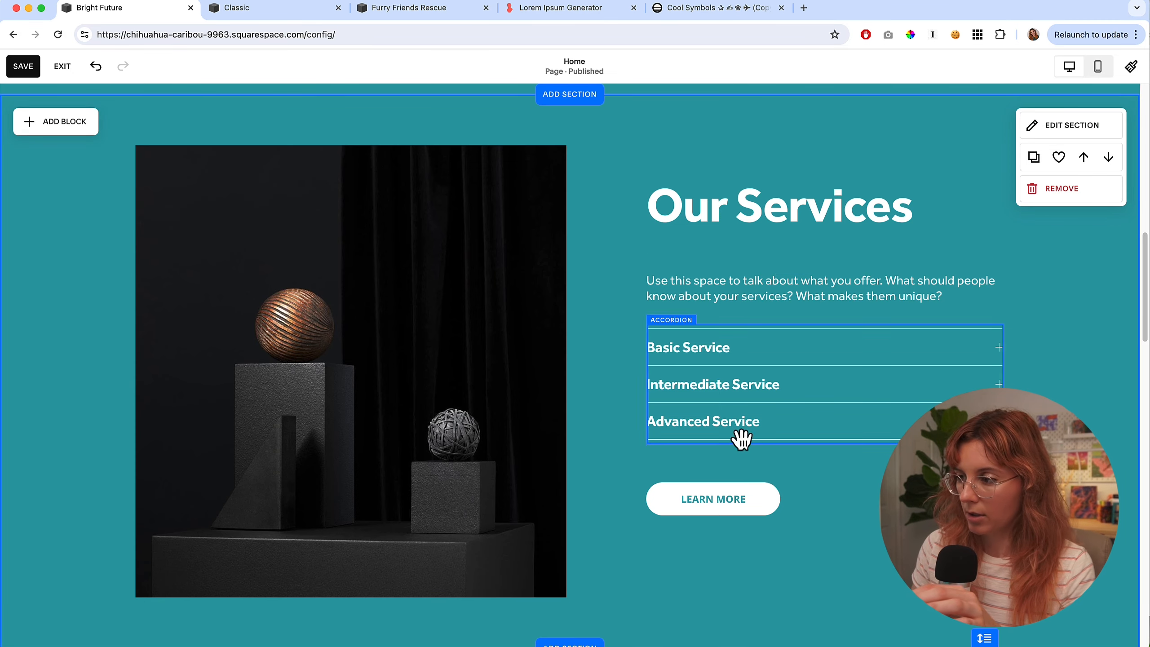
{"action": "scroll", "coordinate": [678, 321], "scroll_direction": "down", "scroll_amount": 6}
{"action": "scroll", "coordinate": [678, 321], "scroll_direction": "up", "scroll_amount": 13}
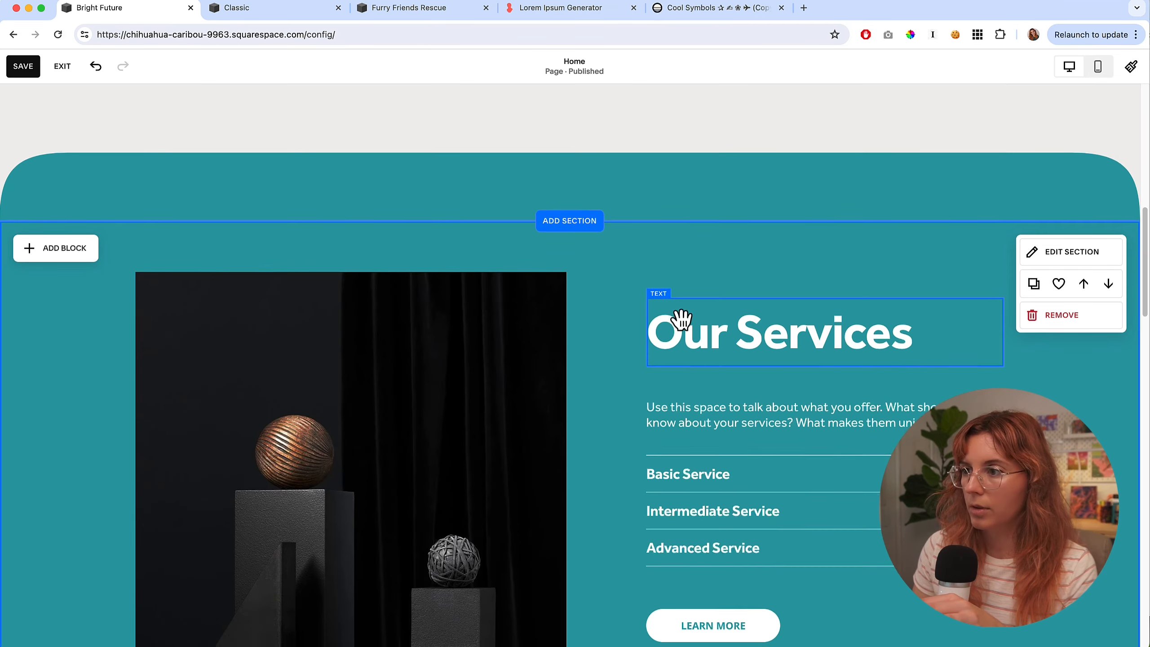
{"action": "scroll", "coordinate": [676, 313], "scroll_direction": "down", "scroll_amount": 10}
{"action": "scroll", "coordinate": [681, 316], "scroll_direction": "up", "scroll_amount": 5}
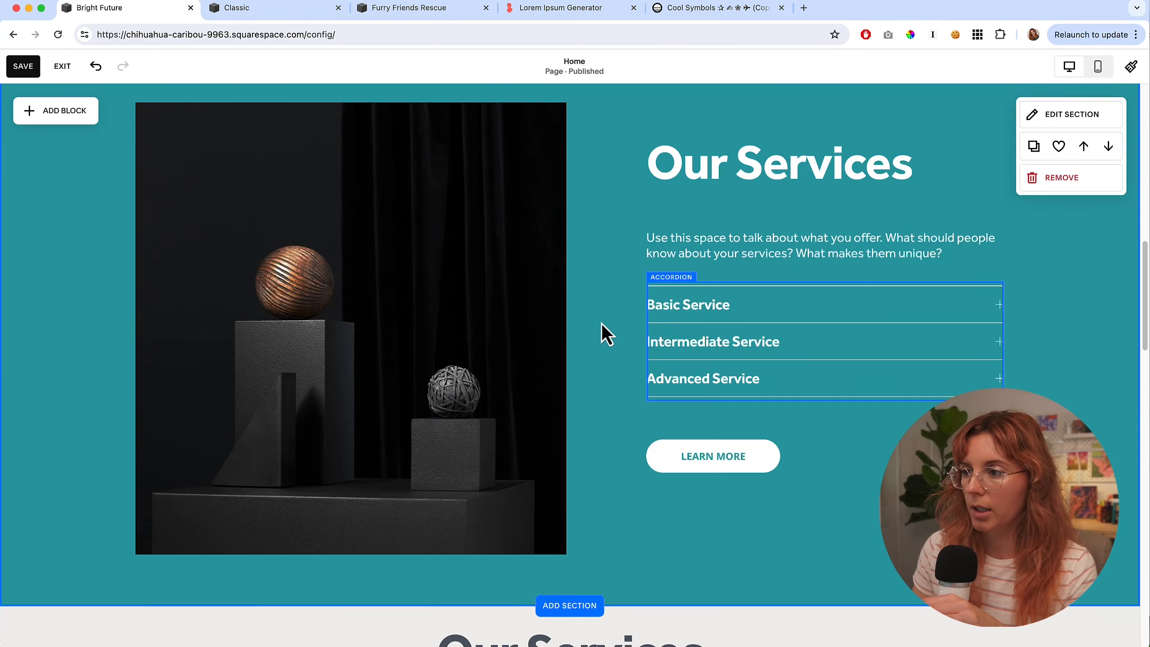
{"action": "left_click", "coordinate": [393, 323]}
{"action": "left_click", "coordinate": [203, 110]}
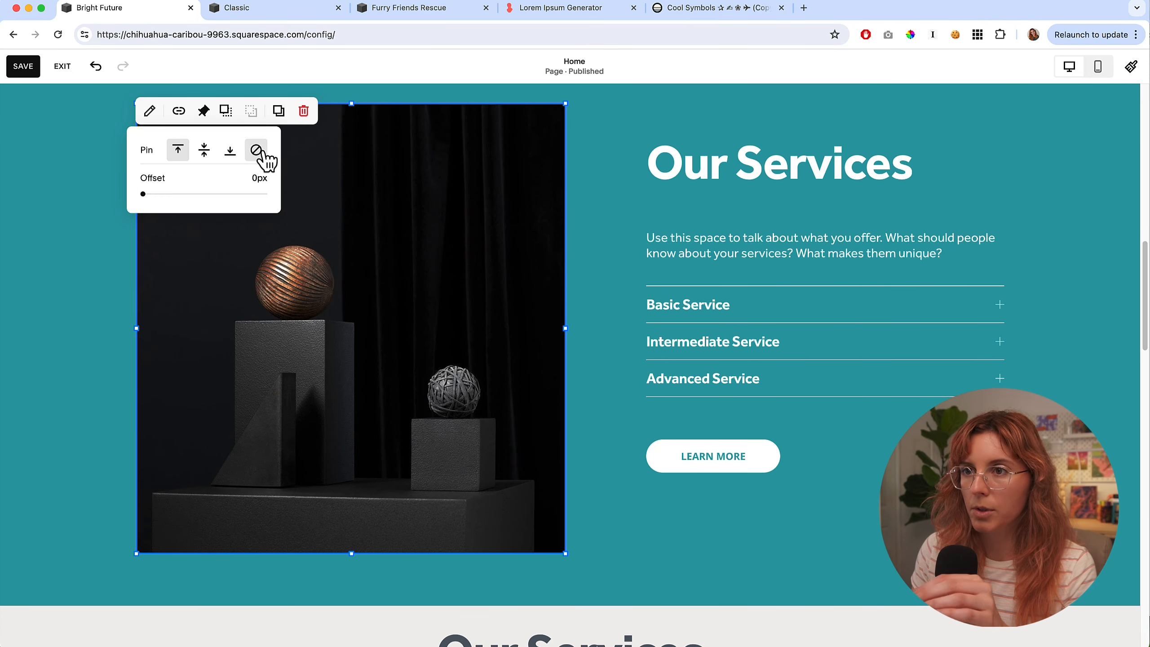
{"action": "left_click", "coordinate": [257, 150]}
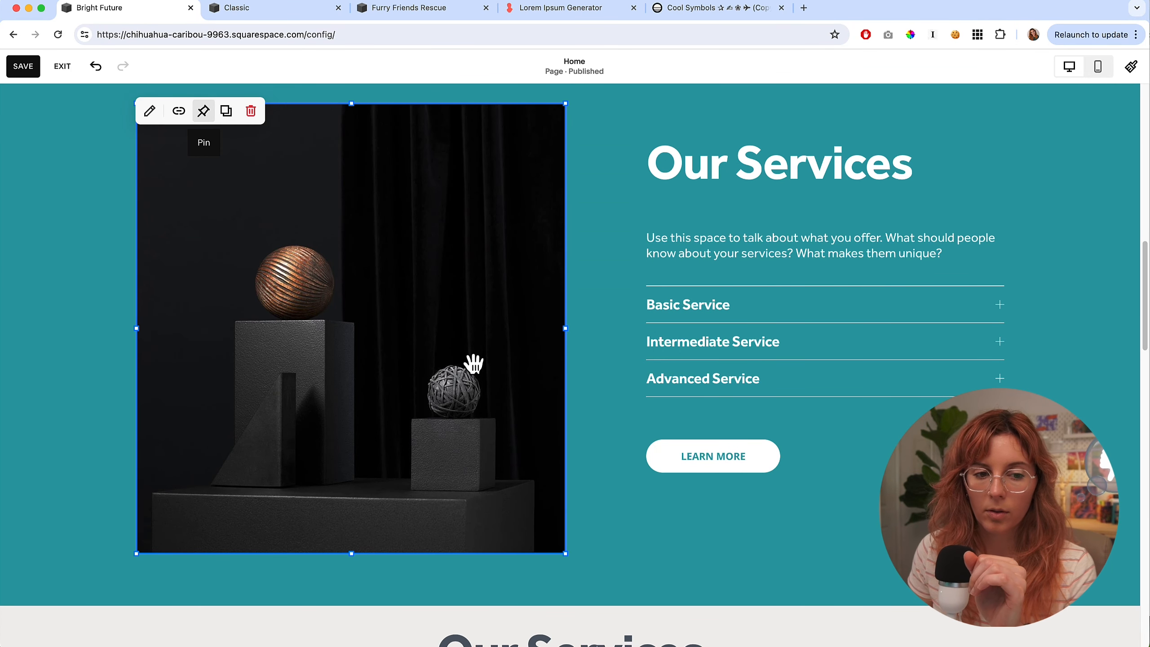
- Open the "Introduce your brand" heading in the first section for text editing
{"action": "scroll", "coordinate": [471, 360], "scroll_direction": "up", "scroll_amount": 8}
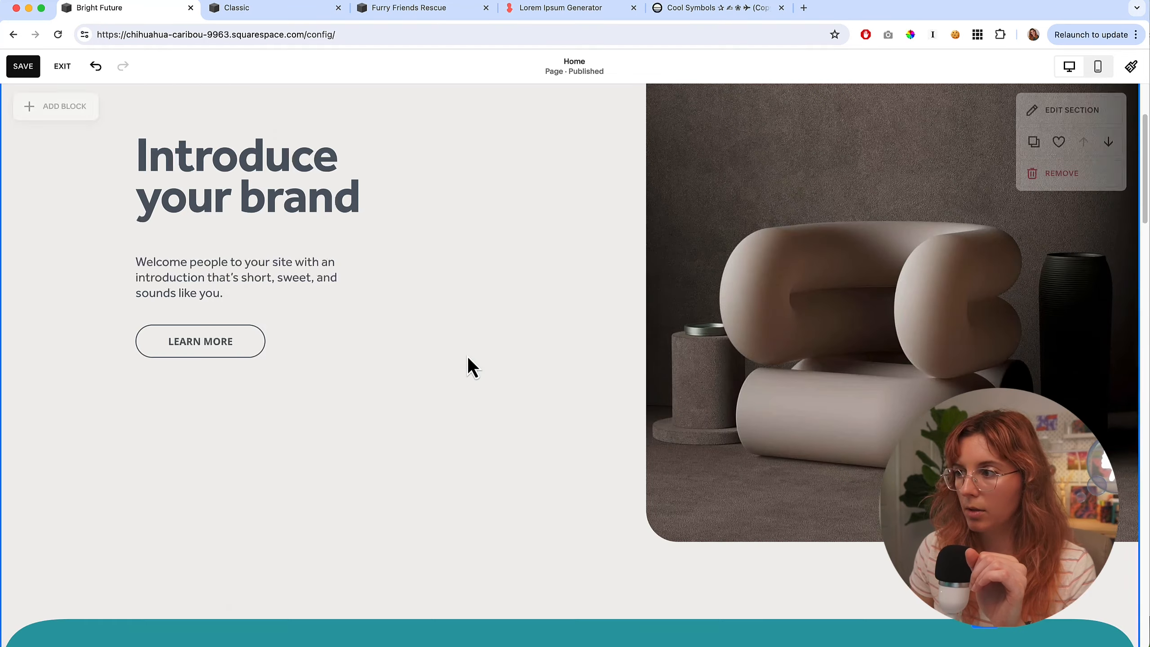
{"action": "scroll", "coordinate": [468, 358], "scroll_direction": "up", "scroll_amount": 3}
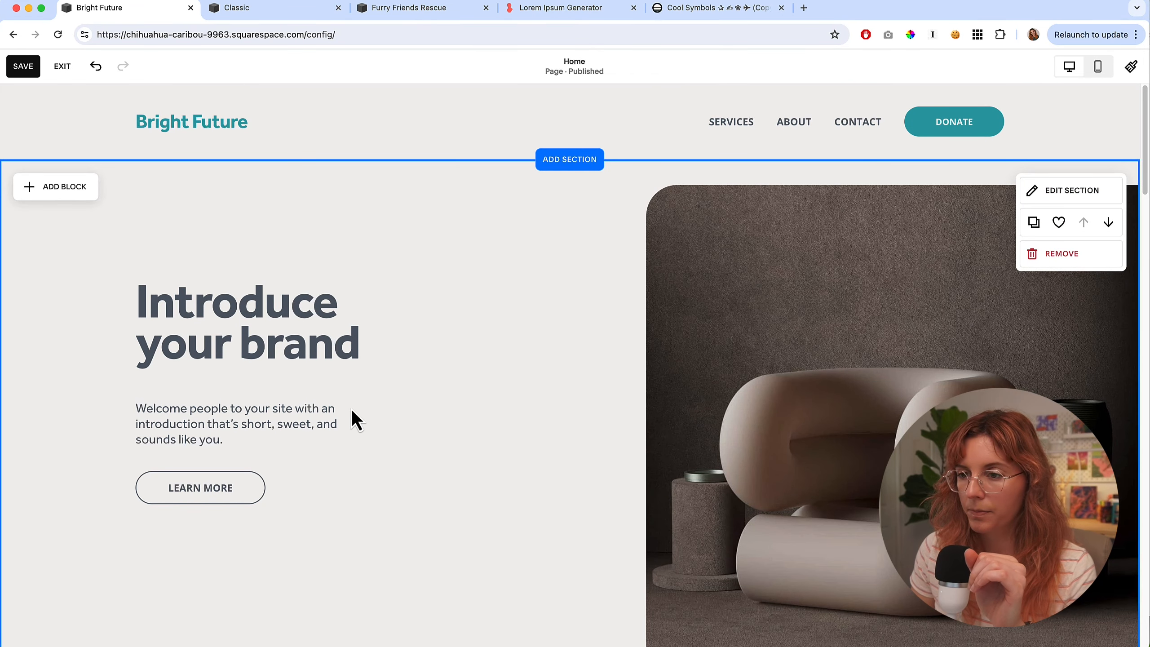
{"action": "left_click", "coordinate": [265, 334]}
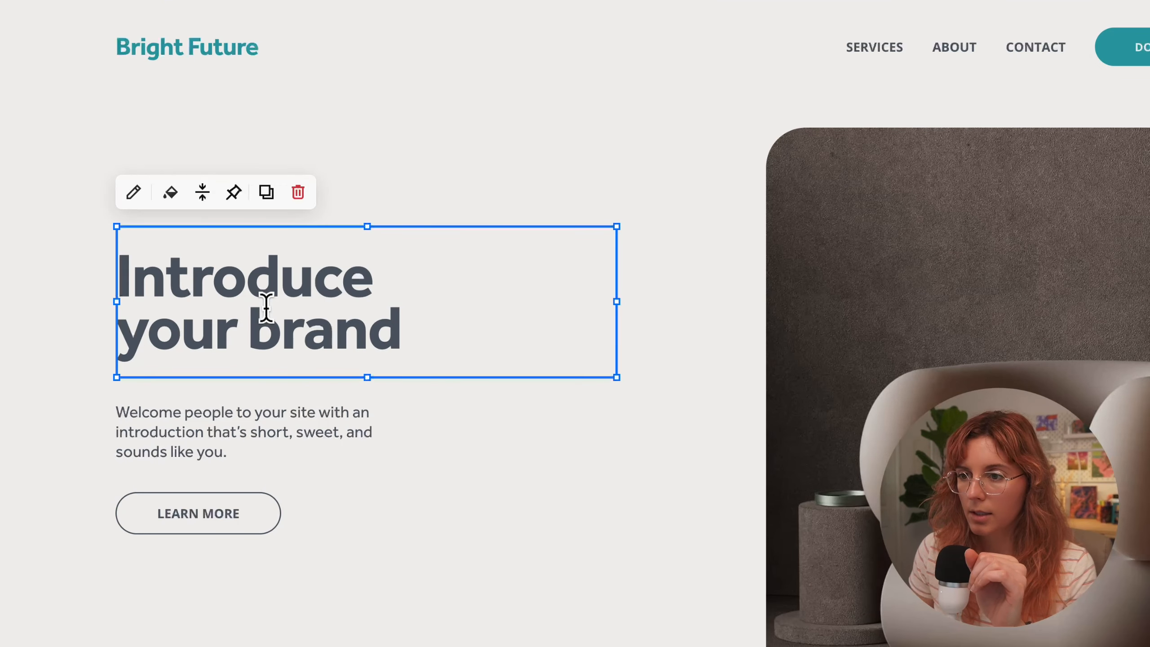
{"action": "left_click", "coordinate": [135, 194]}
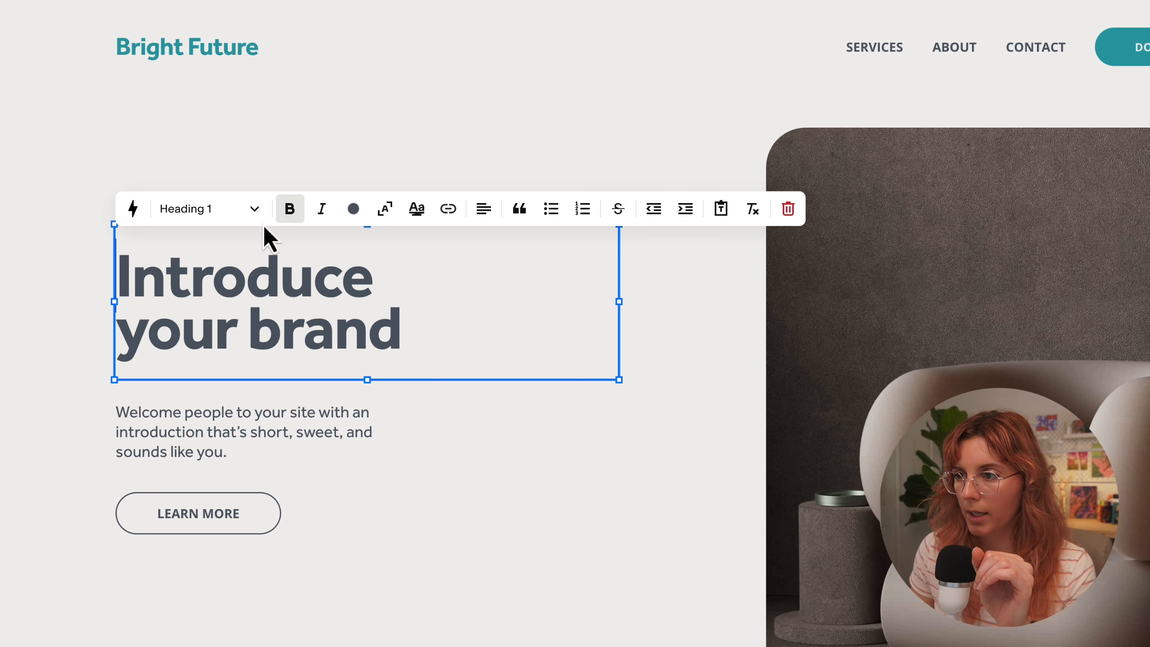
{"action": "double_click", "coordinate": [285, 305]}
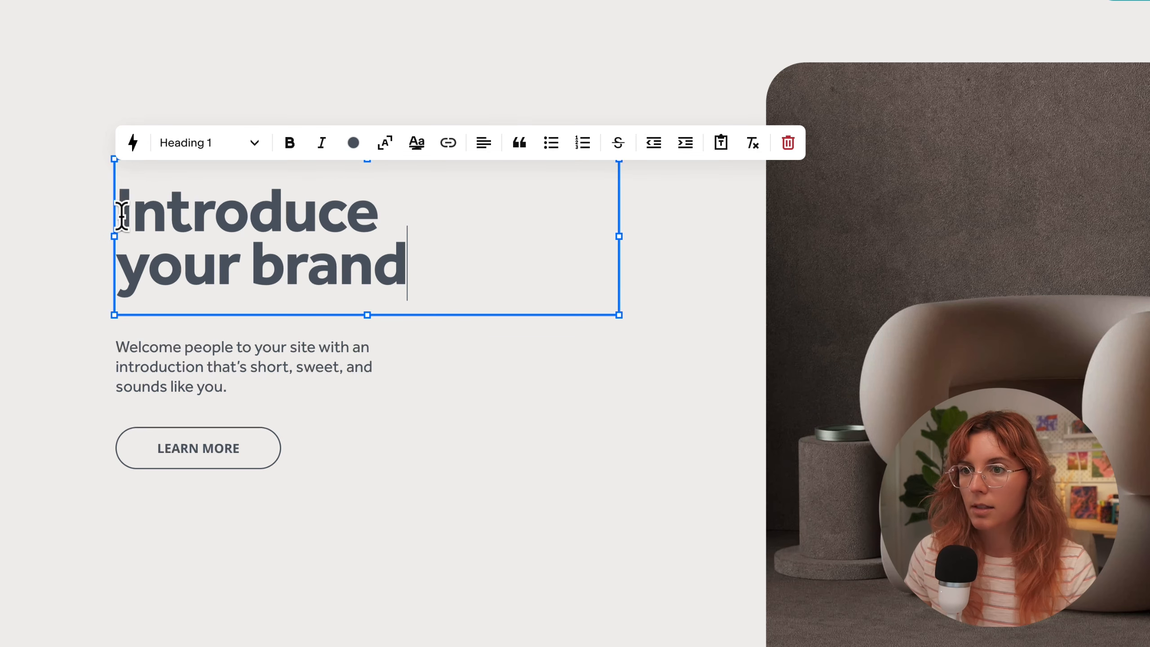
- Try right and center alignment on the "Introduce your brand" heading and set it back to left alignment
{"action": "left_click_drag", "start_coordinate": [120, 216], "coordinate": [432, 280]}
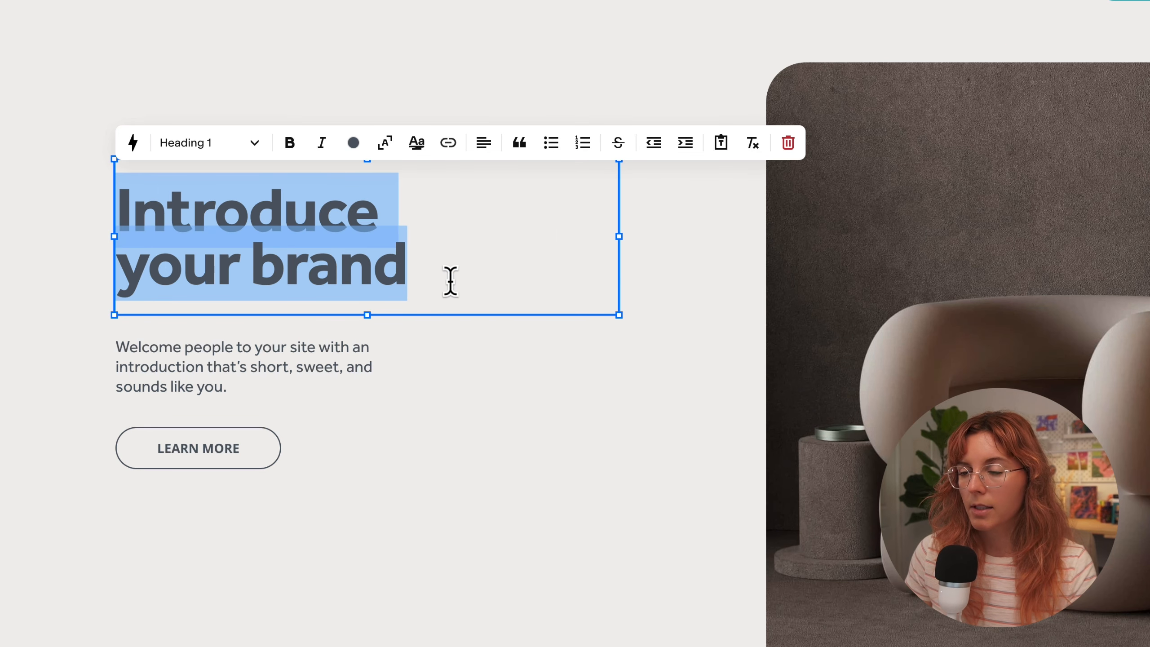
{"action": "left_click", "coordinate": [482, 144]}
{"action": "left_click", "coordinate": [468, 183]}
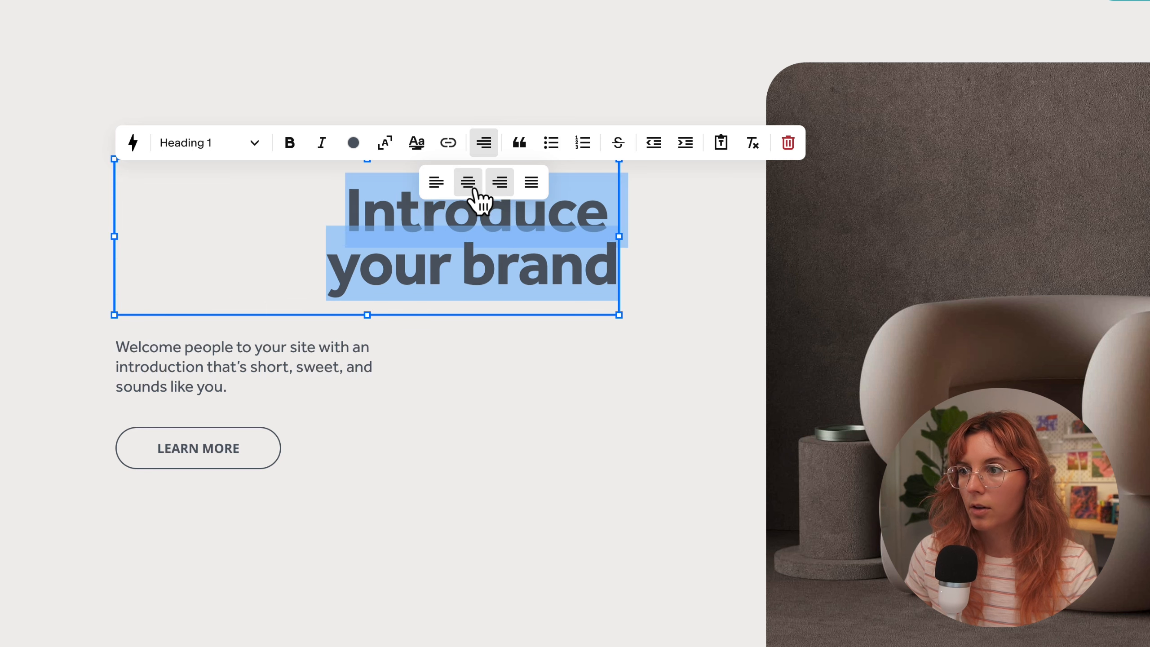
{"action": "left_click", "coordinate": [436, 183]}
{"action": "left_click", "coordinate": [371, 254]}
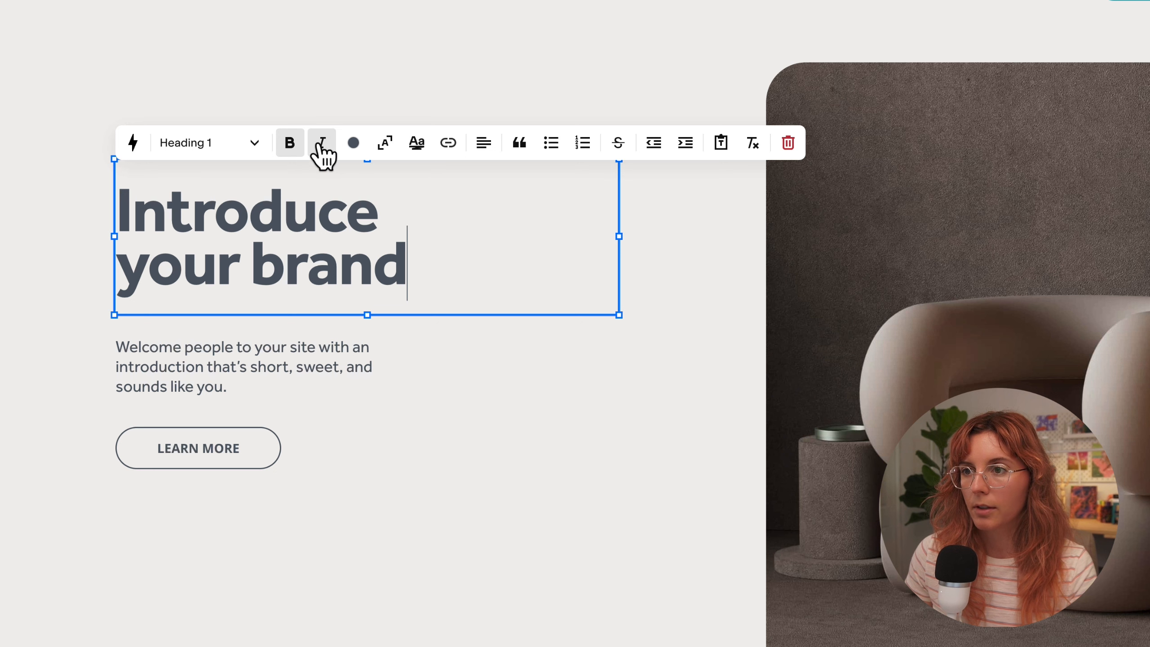
{"action": "left_click", "coordinate": [482, 146]}
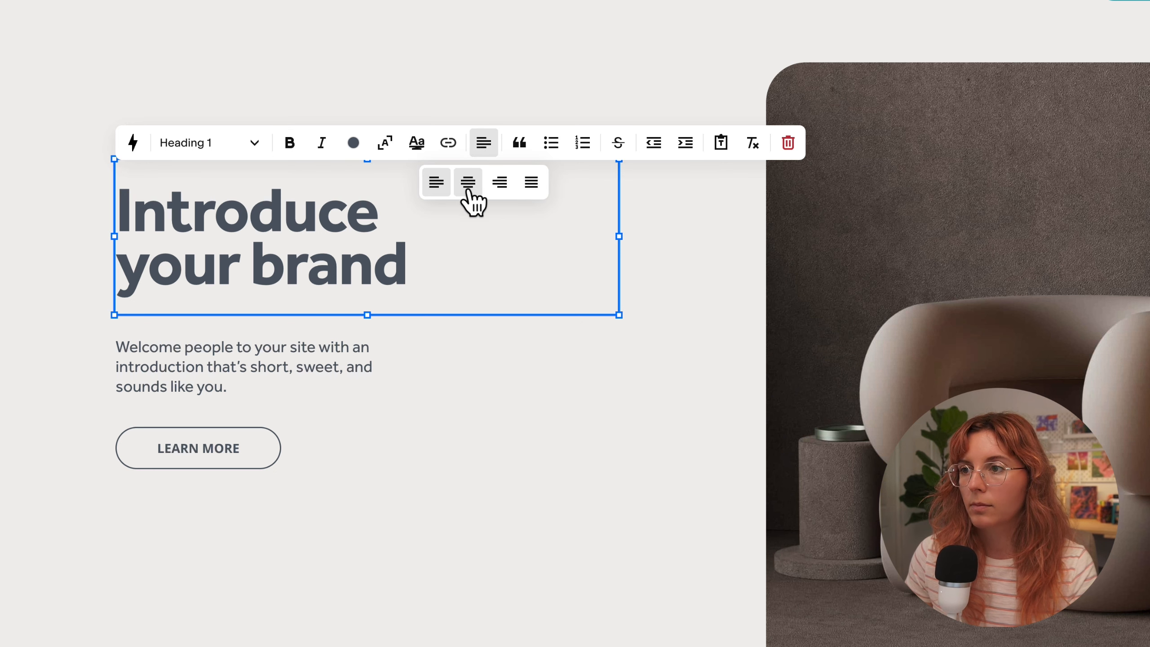
{"action": "left_click", "coordinate": [469, 183]}
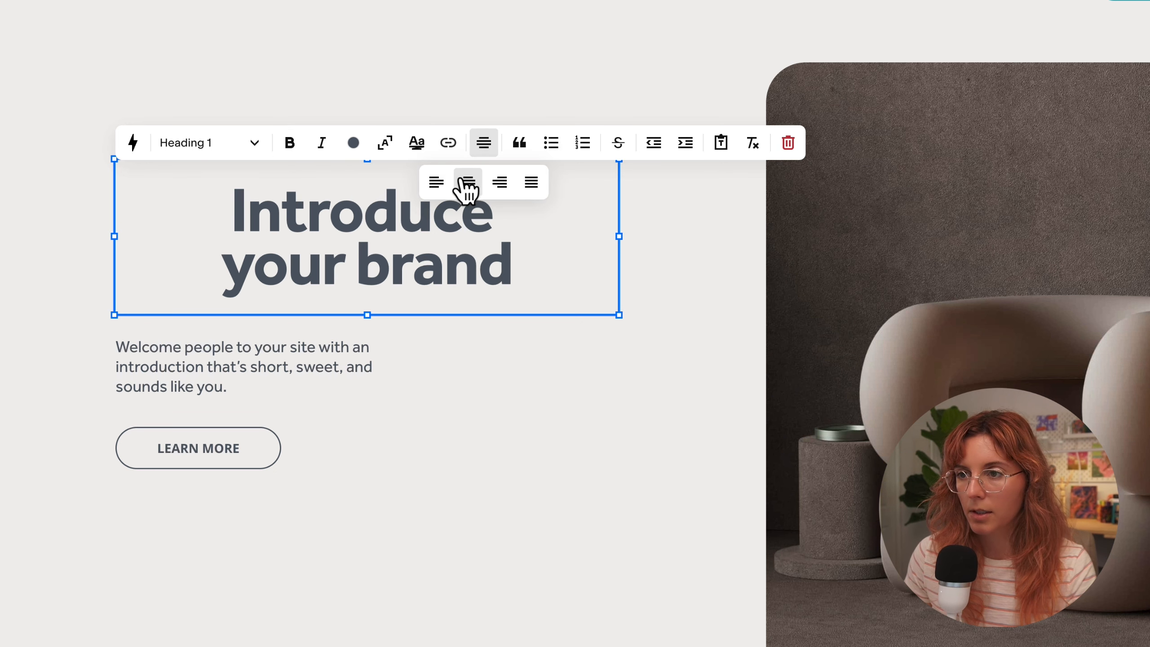
{"action": "left_click", "coordinate": [442, 184]}
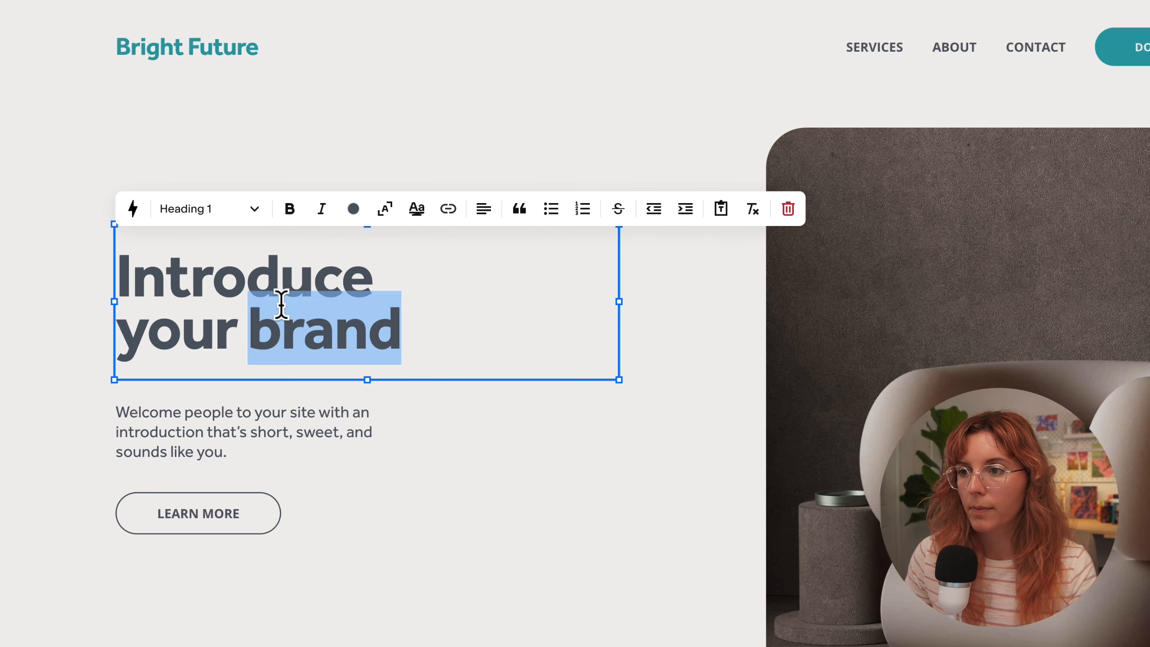
- Look through the heading's text styles, then try Paragraph 1 on the welcome paragraph and set it back to Paragraph 2
{"action": "triple_click", "coordinate": [229, 287]}
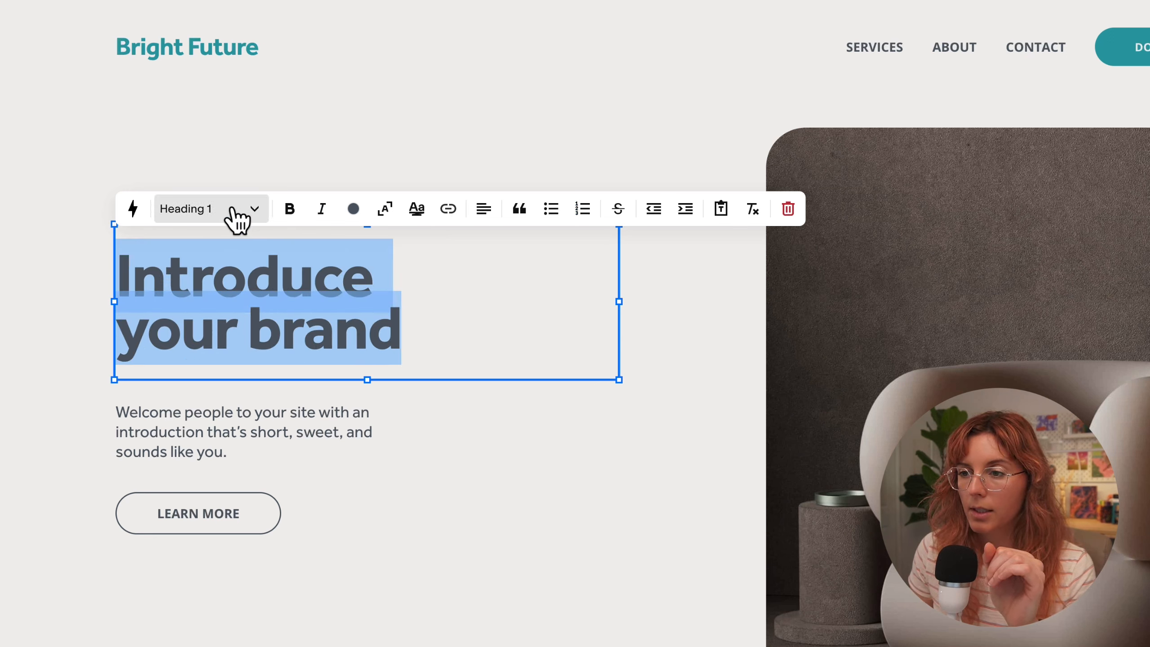
{"action": "left_click", "coordinate": [253, 209]}
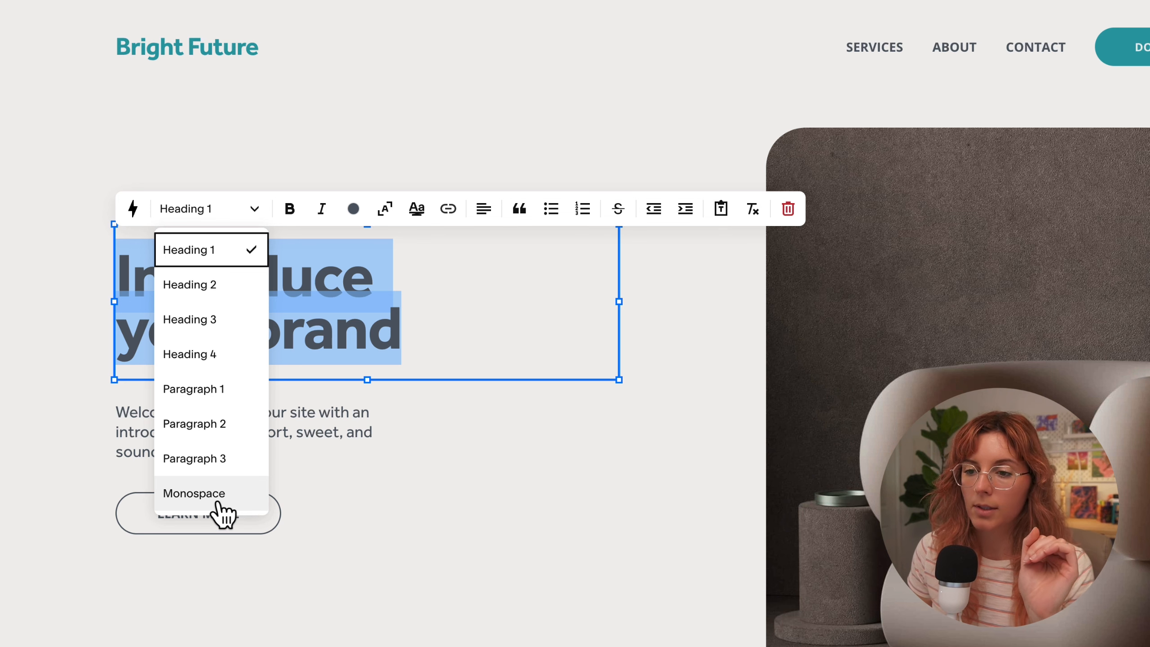
{"action": "left_click", "coordinate": [195, 442]}
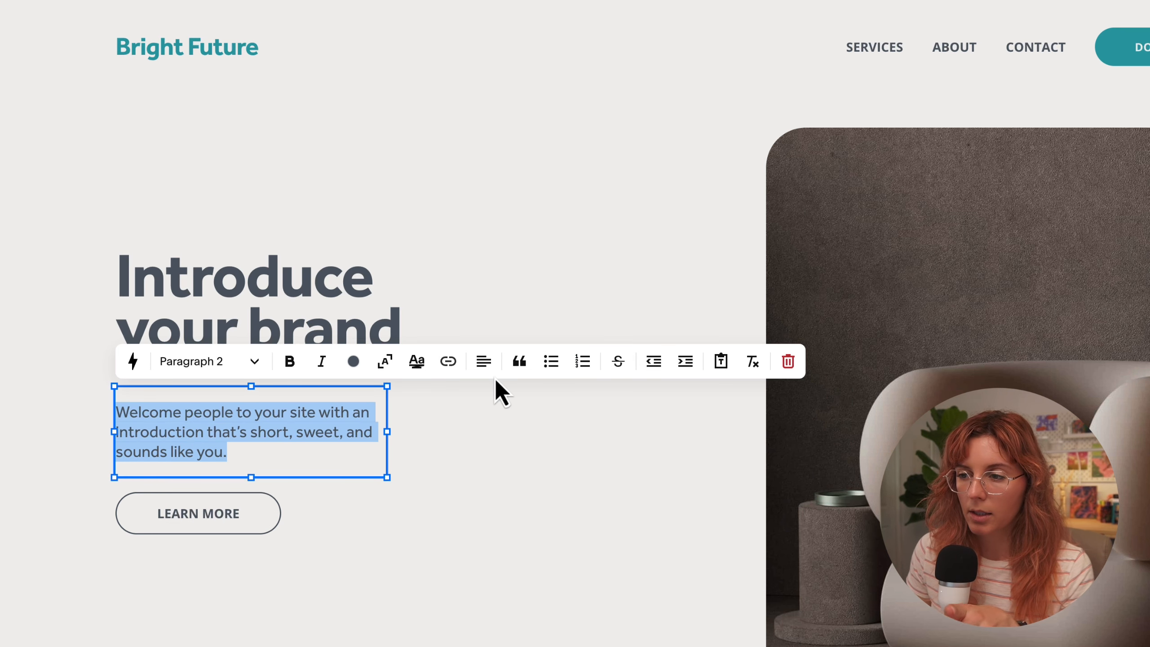
{"action": "left_click", "coordinate": [244, 362]}
{"action": "left_click", "coordinate": [218, 543]}
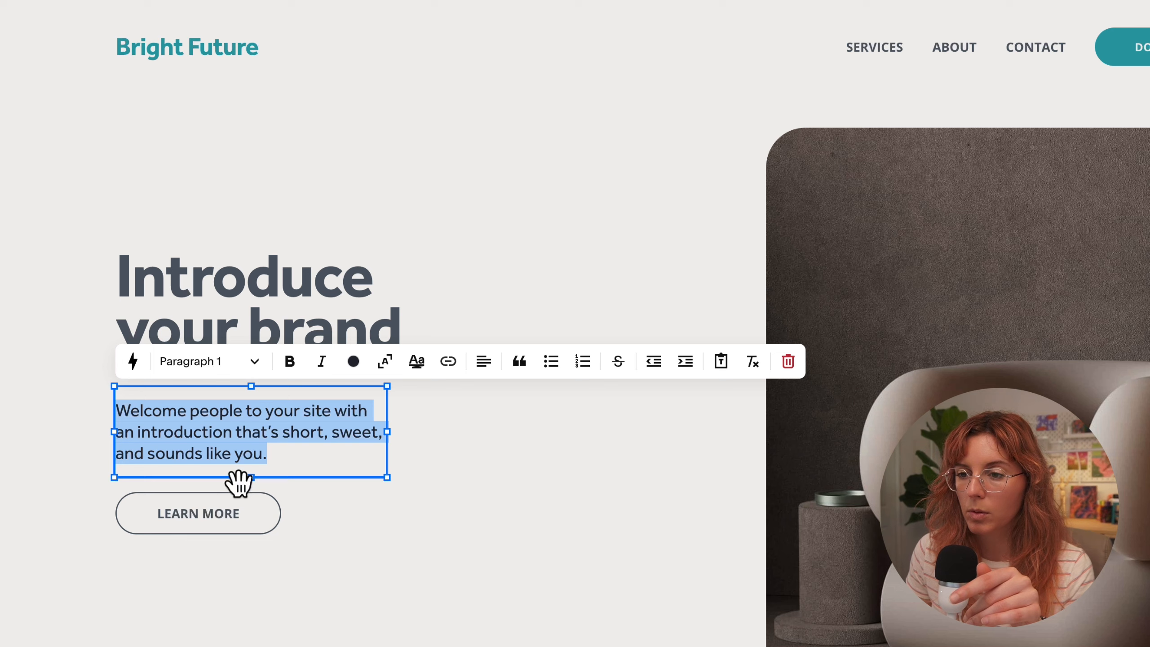
{"action": "left_click", "coordinate": [229, 362]}
{"action": "left_click", "coordinate": [219, 576]}
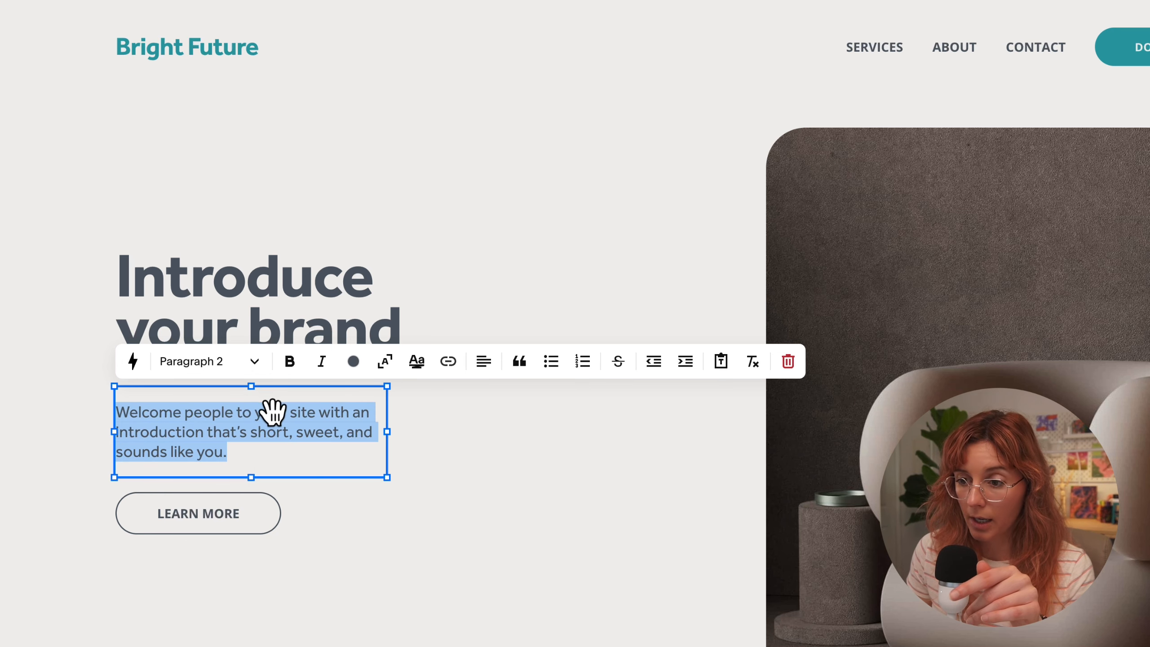
- Examine the Headings font settings in Site Styles, including family, weight, spacing and heading sizes, and close Site Styles
{"action": "left_click", "coordinate": [344, 299]}
{"action": "left_click", "coordinate": [1137, 70]}
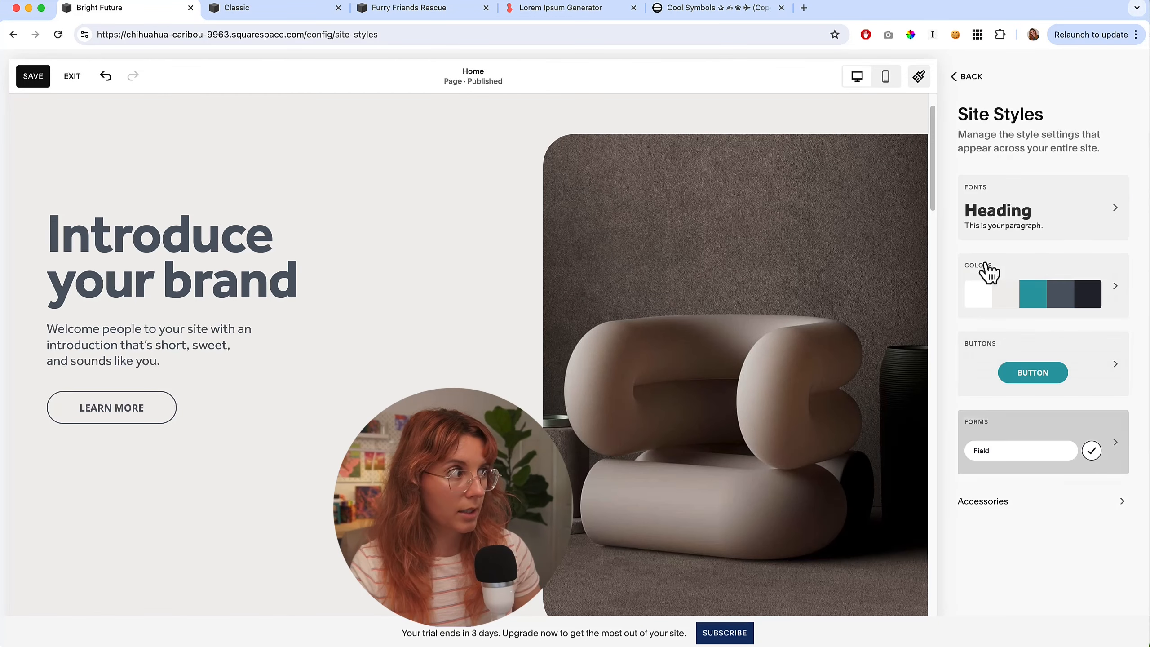
{"action": "left_click", "coordinate": [992, 223]}
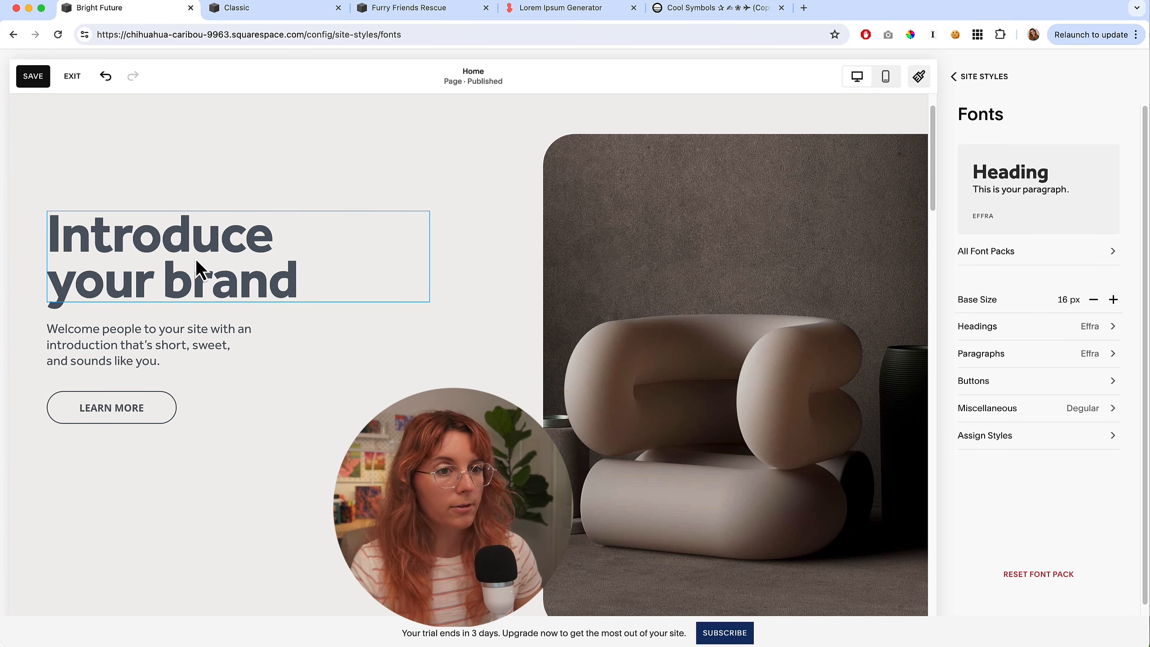
{"action": "left_click", "coordinate": [1020, 336]}
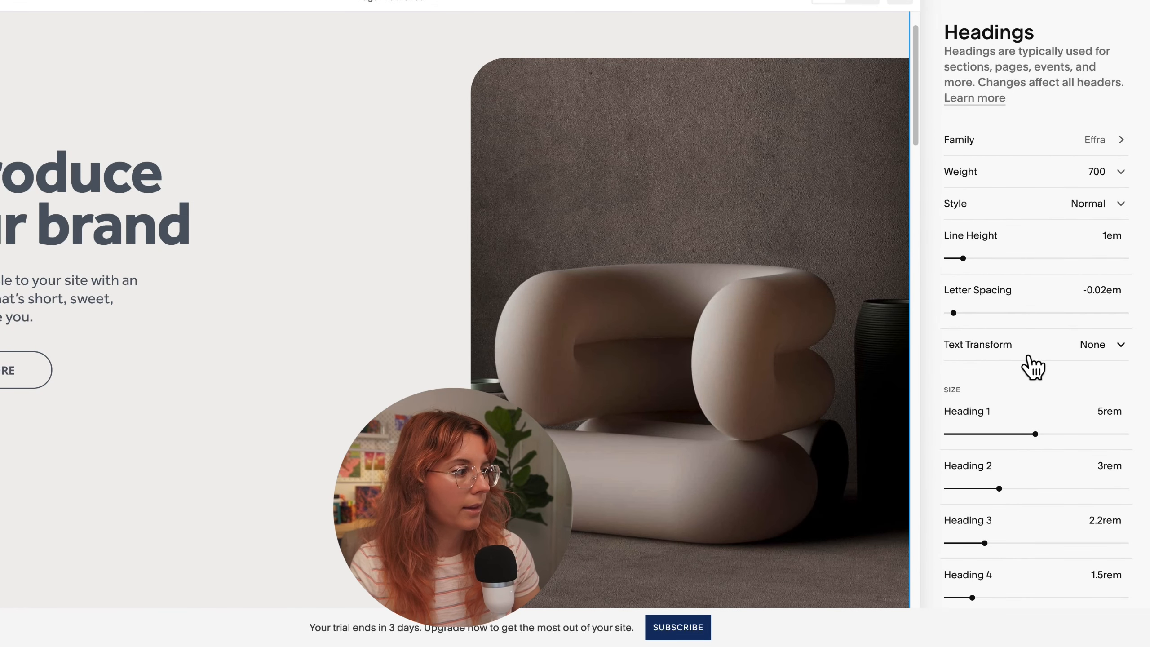
{"action": "scroll", "coordinate": [1034, 367], "scroll_direction": "down", "scroll_amount": 2}
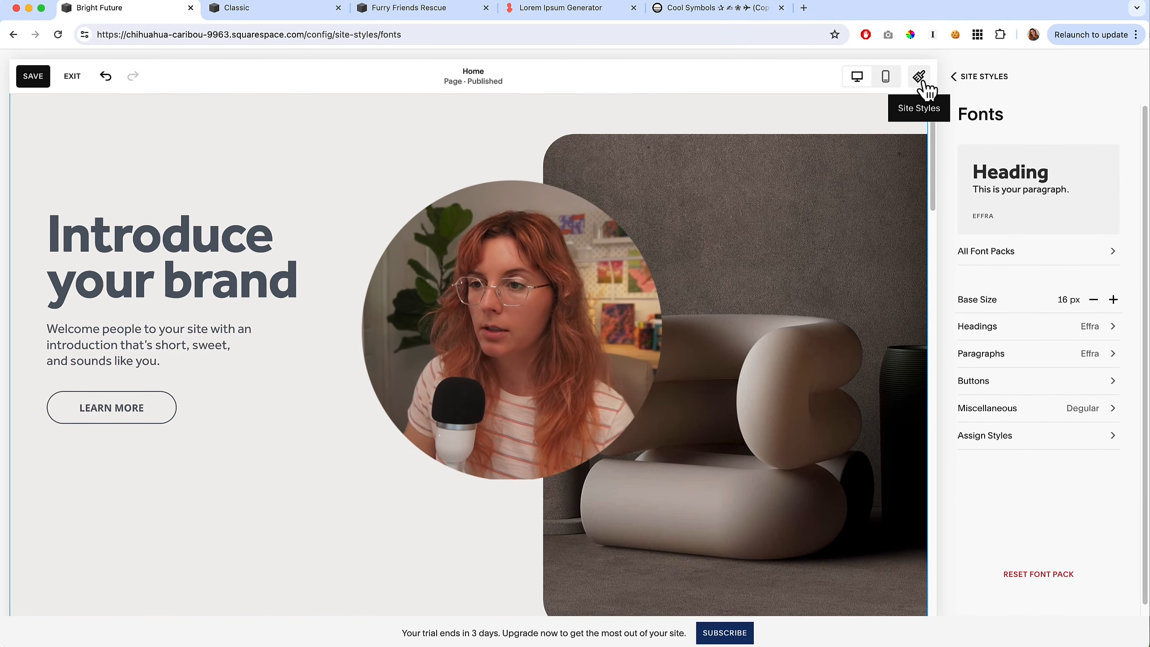
{"action": "left_click", "coordinate": [919, 76]}
- Turn on text scaling for the "Introduce your brand" heading and widen its block so the text fits on one line
{"action": "triple_click", "coordinate": [188, 276]}
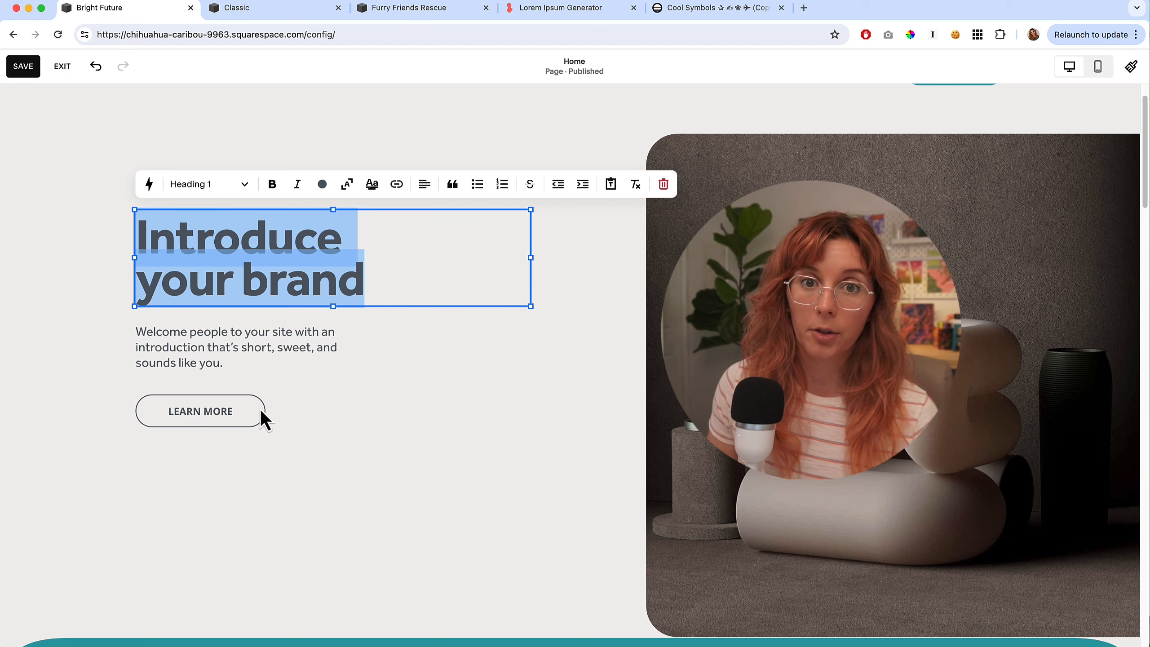
{"action": "left_click", "coordinate": [369, 480]}
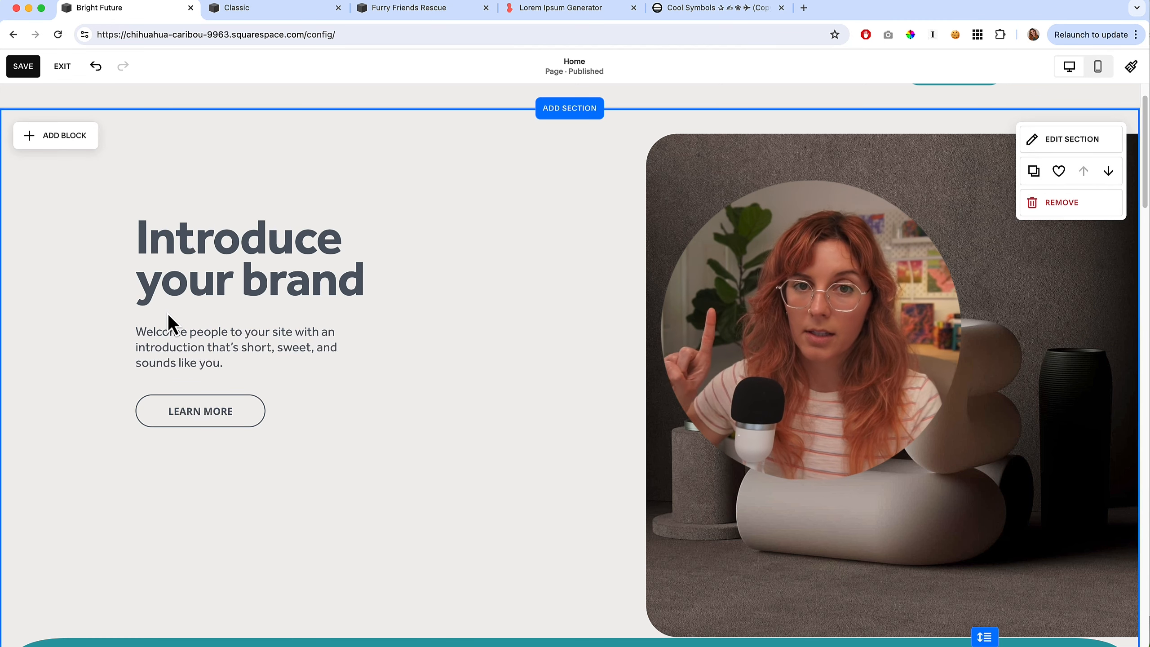
{"action": "scroll", "coordinate": [362, 411], "scroll_direction": "down", "scroll_amount": 1}
{"action": "triple_click", "coordinate": [332, 268]}
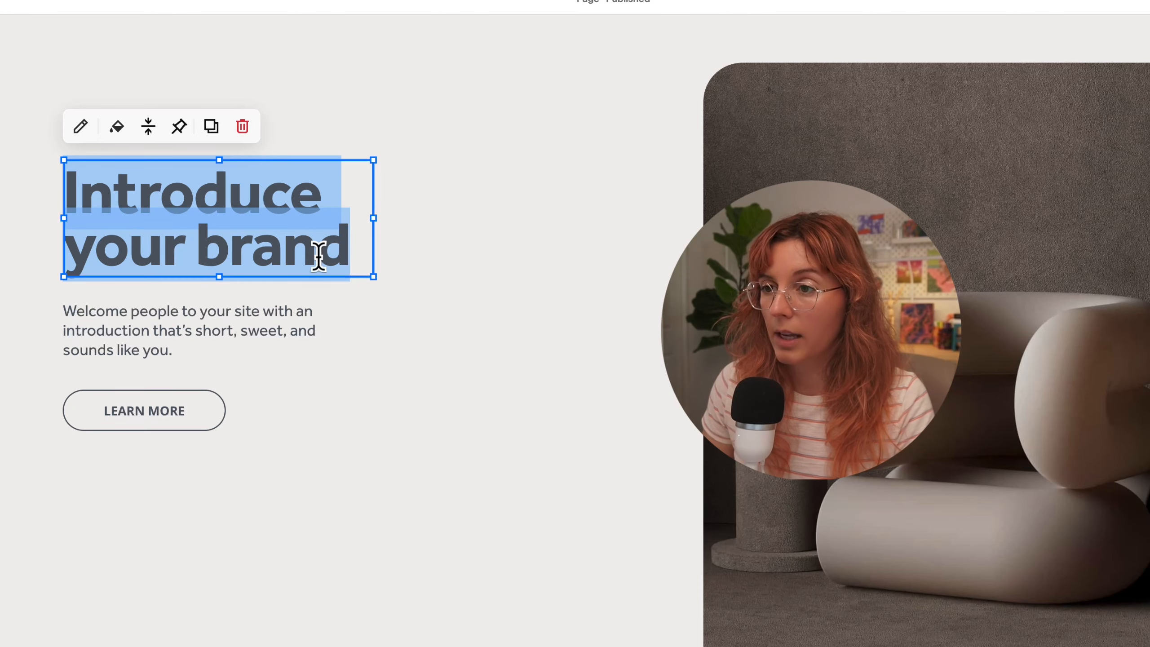
{"action": "left_click", "coordinate": [80, 126]}
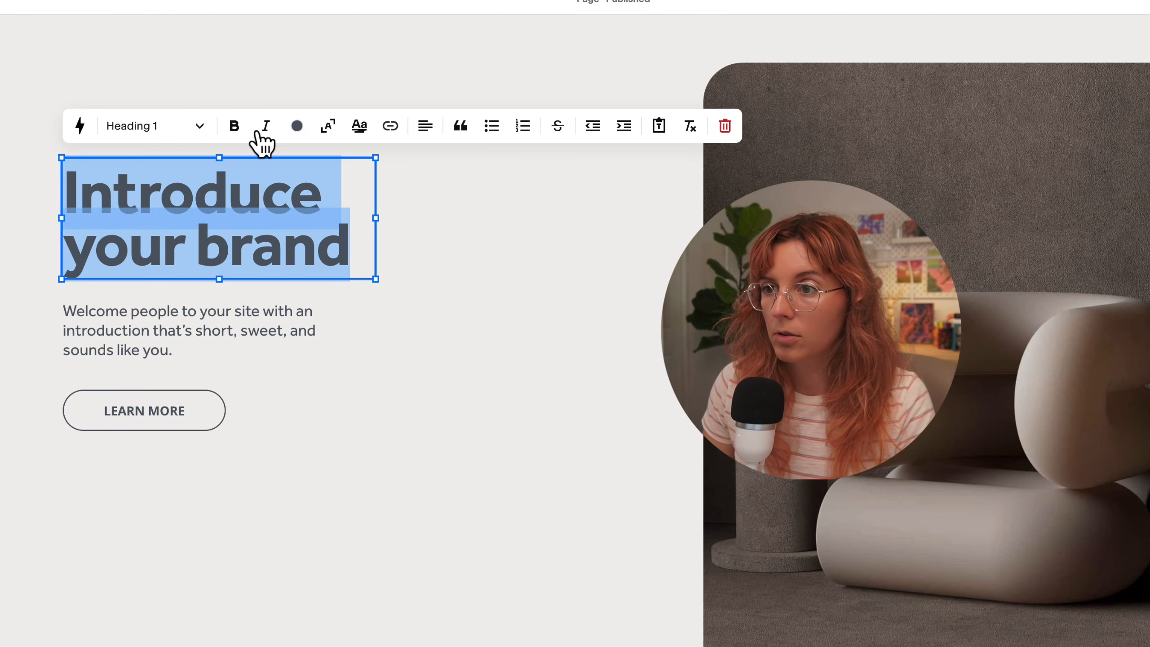
{"action": "left_click", "coordinate": [334, 129]}
{"action": "left_click_drag", "start_coordinate": [373, 193], "coordinate": [588, 327]}
{"action": "left_click", "coordinate": [520, 339]}
{"action": "left_click_drag", "start_coordinate": [424, 253], "coordinate": [429, 190]}
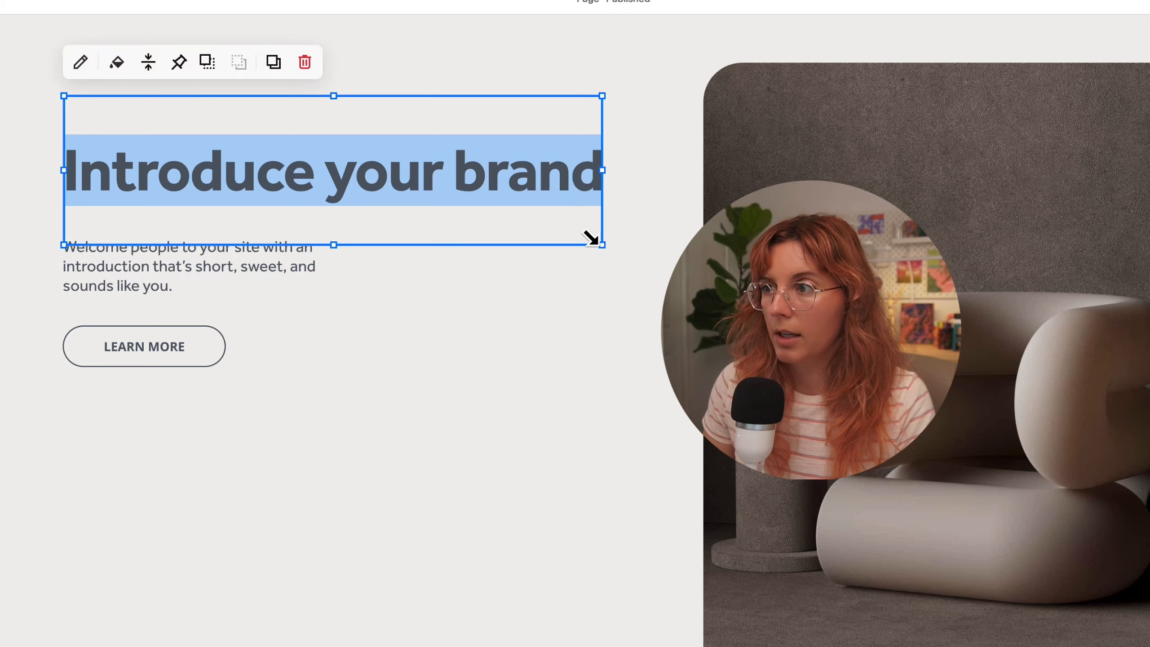
- Try enlarging the scaled heading over the image, then turn text scaling off and narrow its block back to two lines
{"action": "left_click_drag", "start_coordinate": [591, 238], "coordinate": [831, 212]}
{"action": "left_click", "coordinate": [519, 323]}
{"action": "mouse_move", "coordinate": [468, 190]}
{"action": "left_mouse_down"}
{"action": "mouse_move", "coordinate": [491, 177]}
{"action": "mouse_move", "coordinate": [473, 179]}
{"action": "left_mouse_up"}
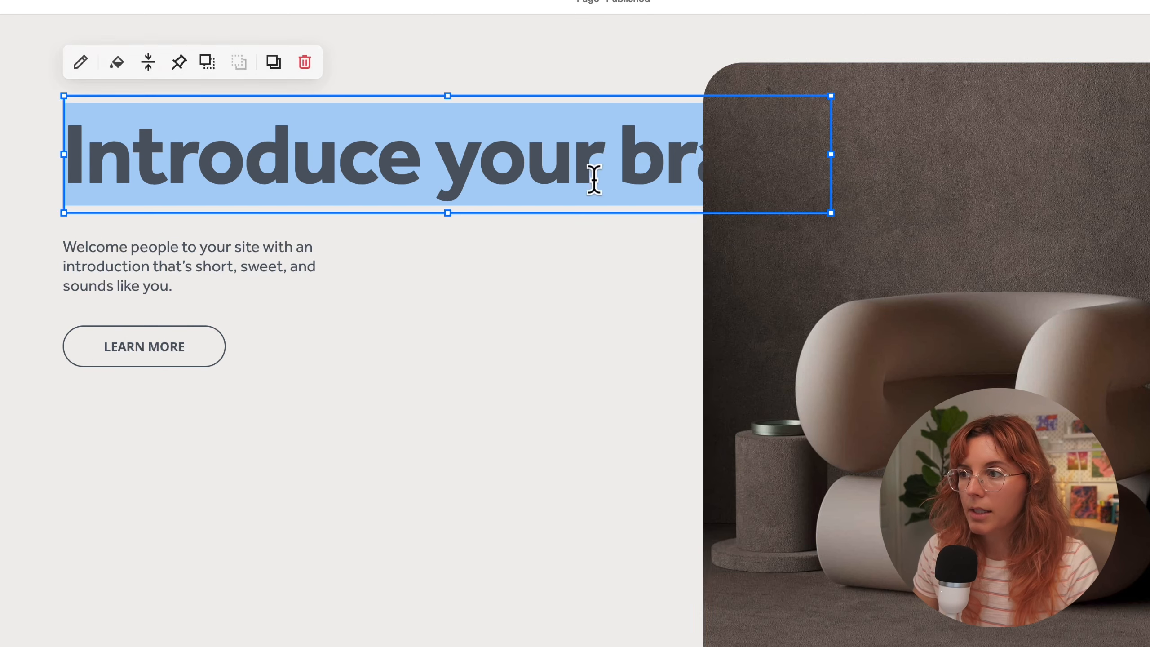
{"action": "left_click_drag", "start_coordinate": [830, 212], "coordinate": [588, 209]}
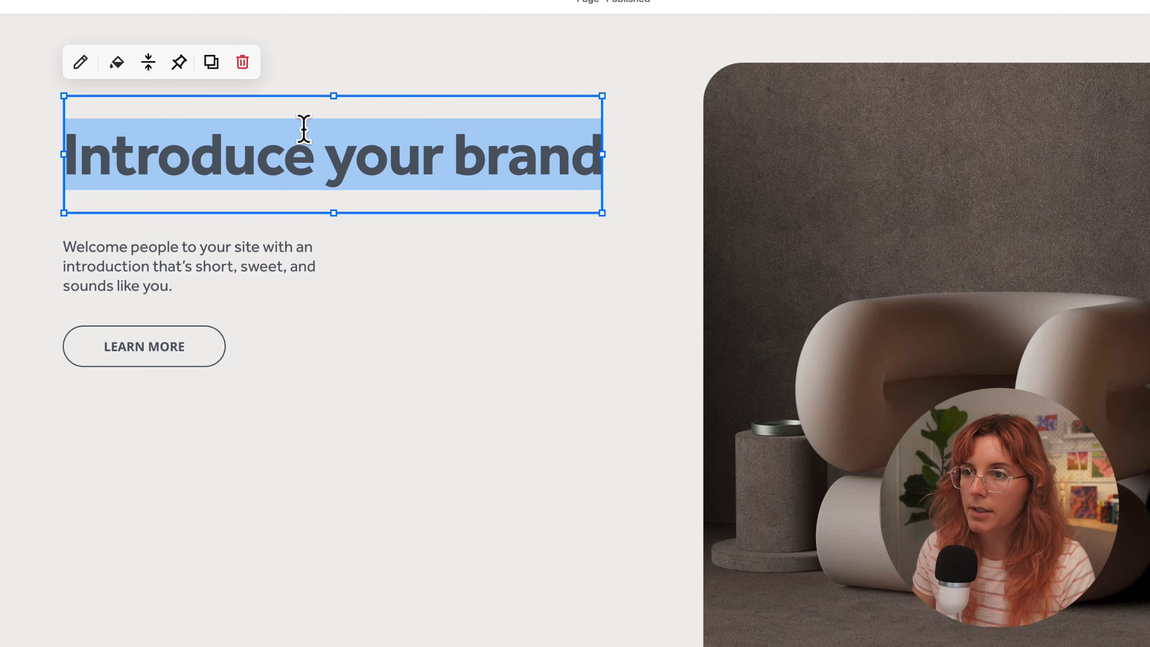
{"action": "left_click", "coordinate": [79, 64]}
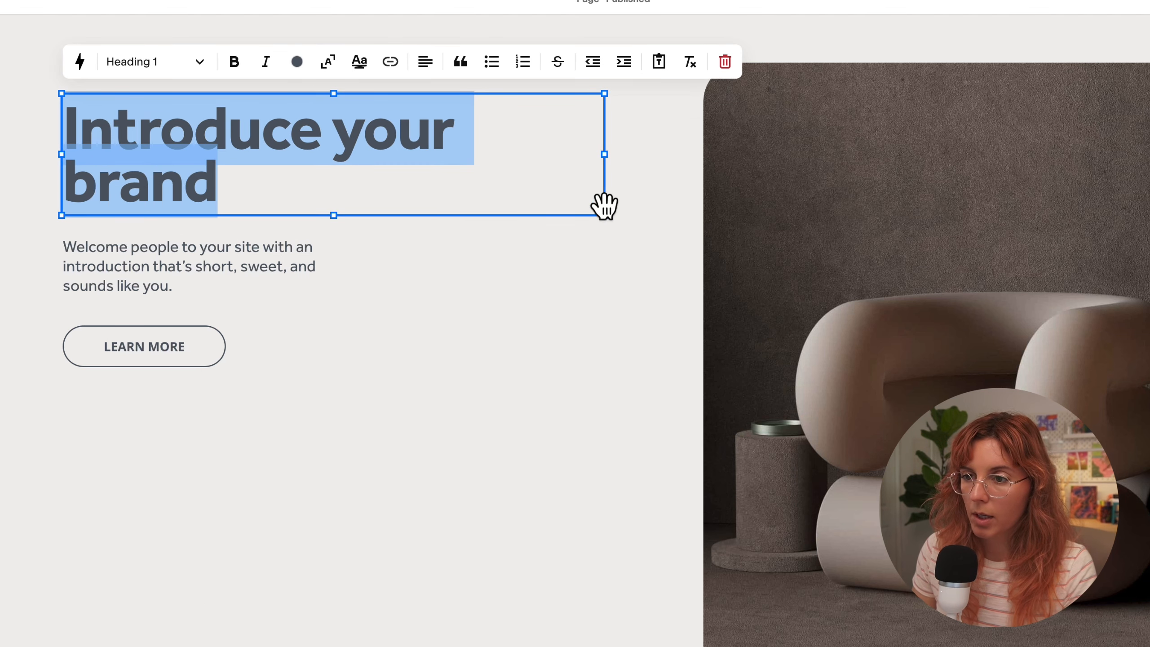
{"action": "left_click_drag", "start_coordinate": [603, 156], "coordinate": [423, 166]}
- Try a background on the welcome paragraph block and turn it off again
{"action": "left_click", "coordinate": [93, 242]}
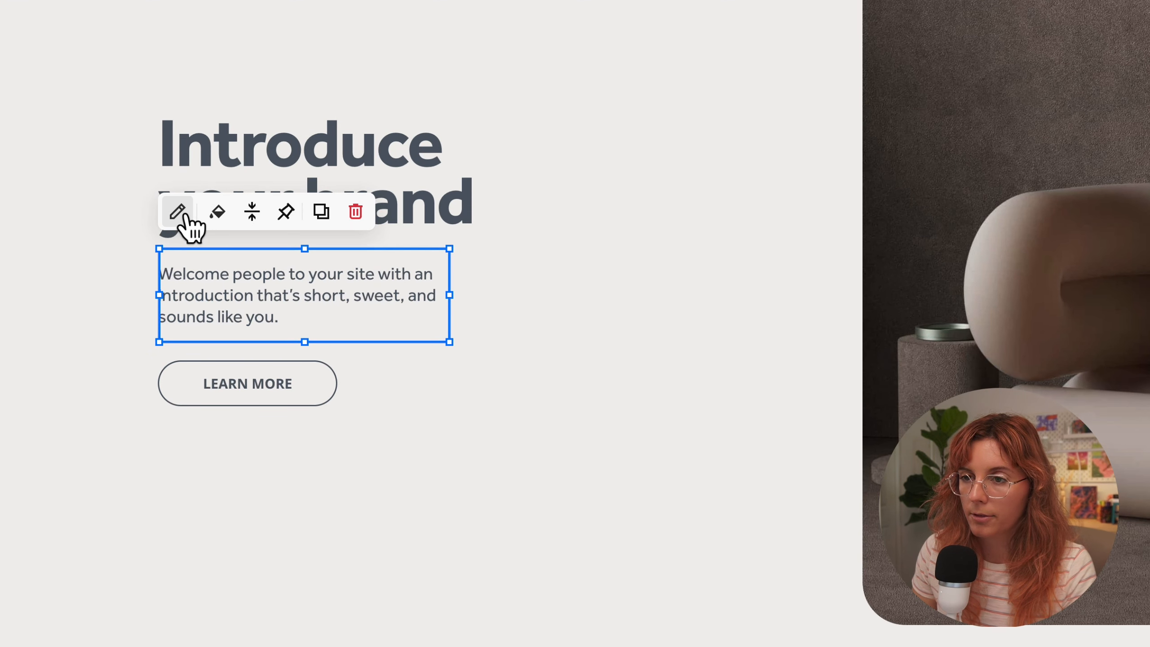
{"action": "left_click", "coordinate": [216, 213]}
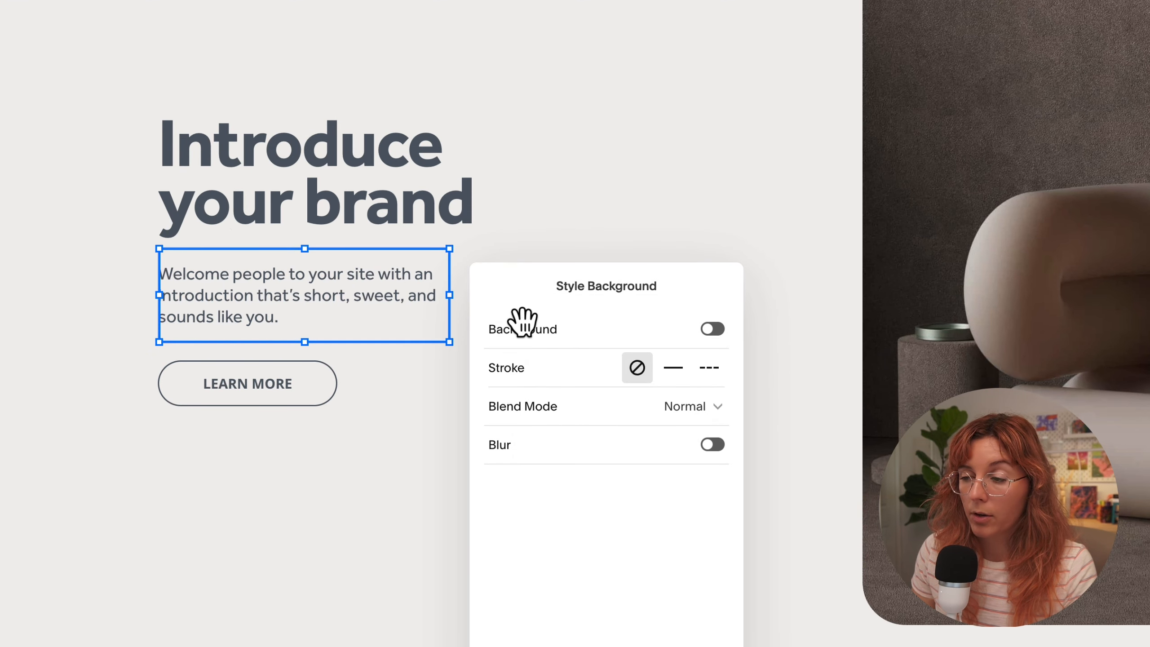
{"action": "left_click", "coordinate": [715, 331]}
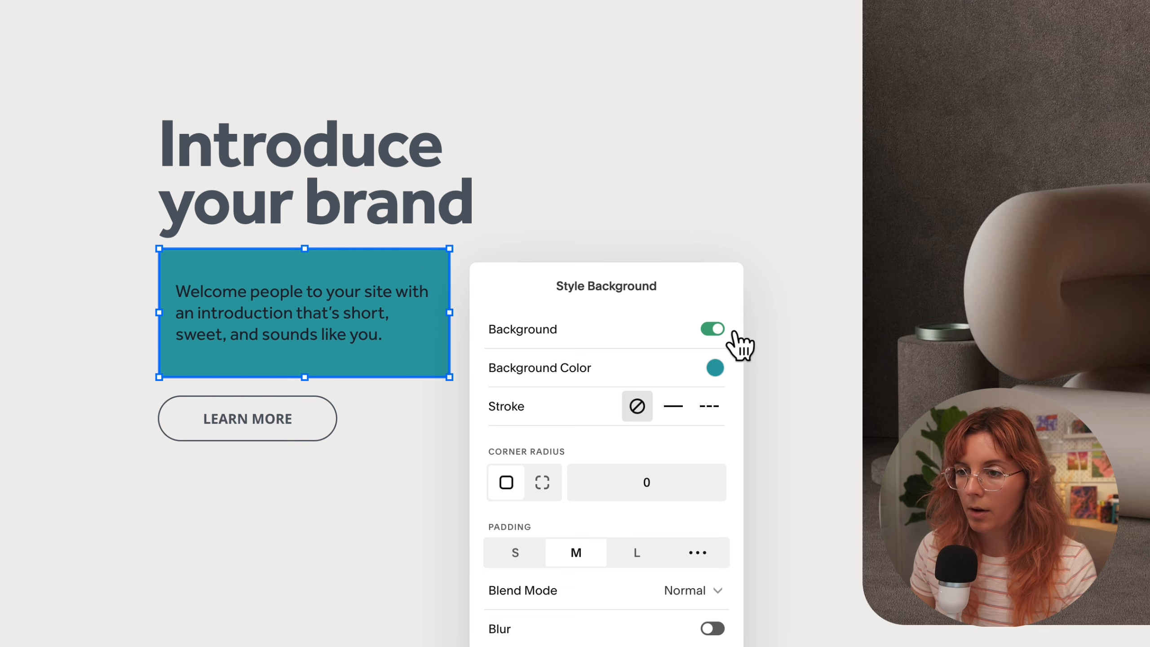
{"action": "left_click", "coordinate": [712, 329]}
{"action": "left_click", "coordinate": [358, 515]}
- Try top vertical alignment on the welcome paragraph and set it back to middle
{"action": "left_click", "coordinate": [327, 308]}
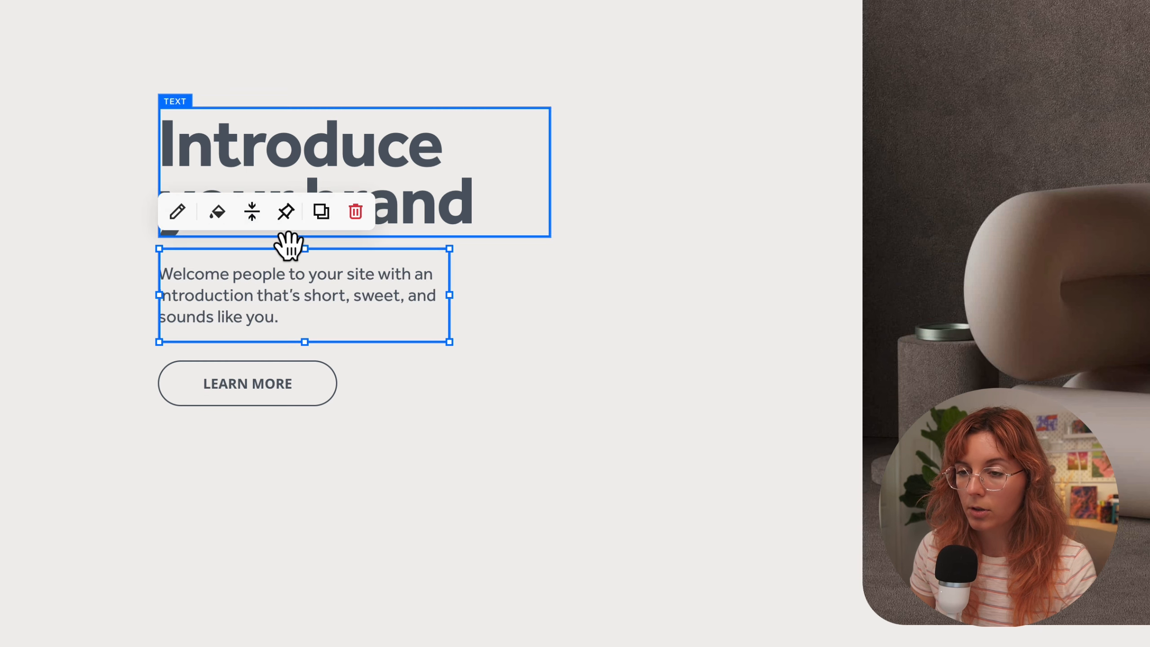
{"action": "left_click", "coordinate": [253, 213]}
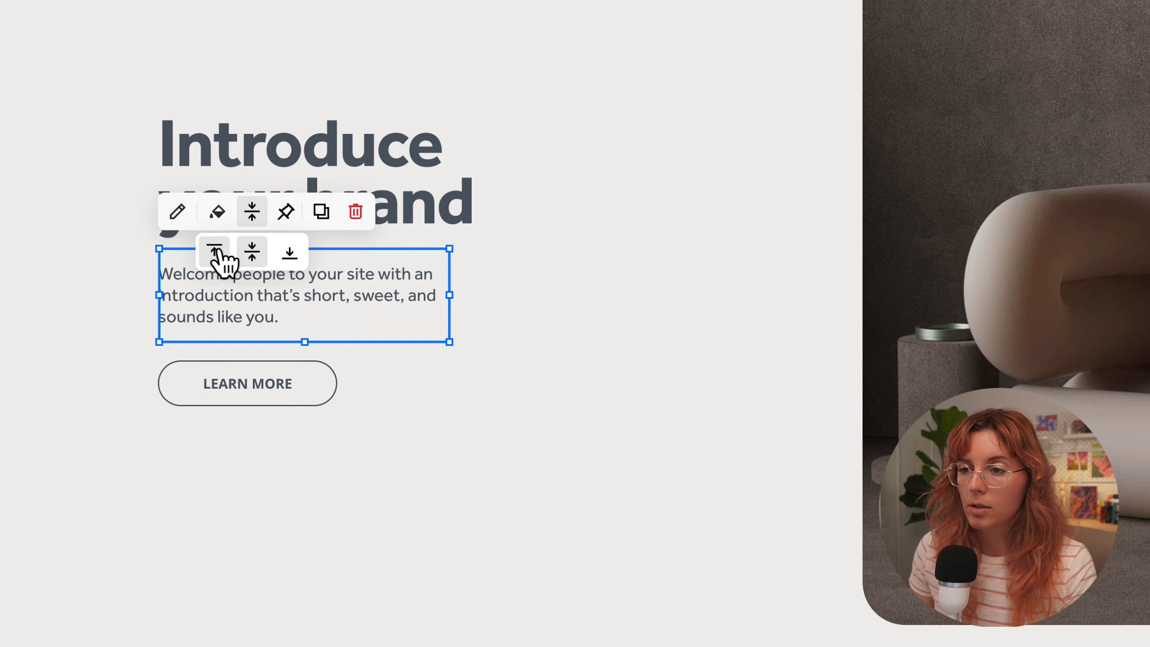
{"action": "left_click", "coordinate": [217, 252]}
{"action": "left_click", "coordinate": [537, 408]}
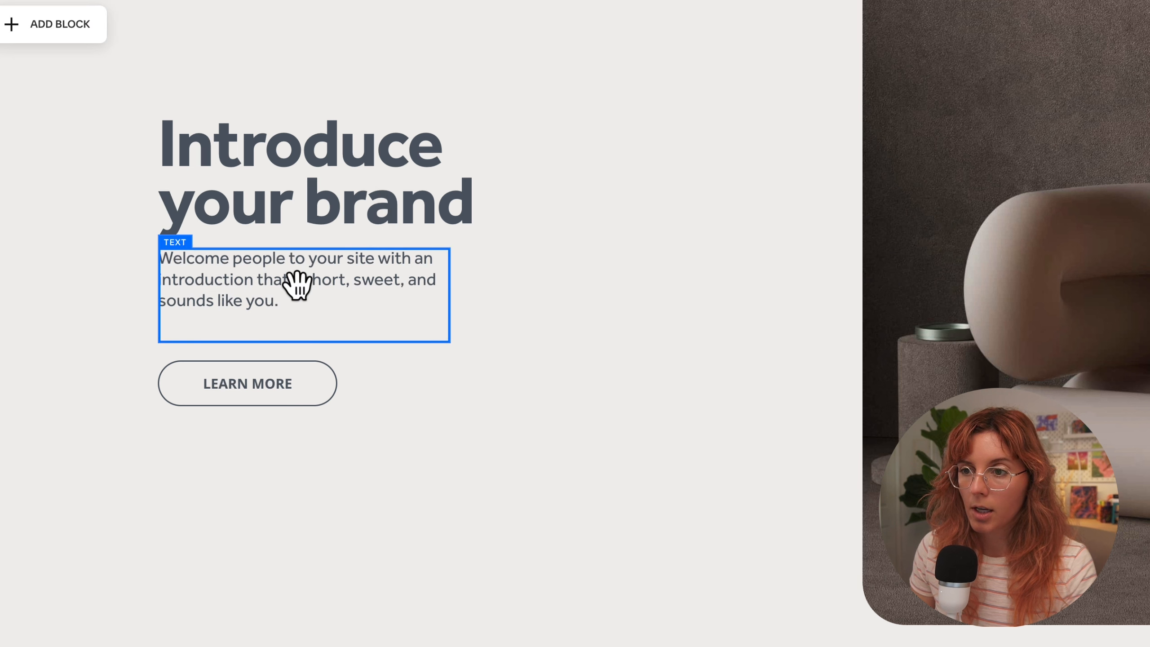
{"action": "left_click", "coordinate": [344, 286]}
{"action": "left_click", "coordinate": [252, 252]}
- Stretch the welcome paragraph block downward and move the LEARN MORE button lower
{"action": "left_click_drag", "start_coordinate": [312, 341], "coordinate": [314, 435]}
{"action": "left_click_drag", "start_coordinate": [290, 385], "coordinate": [290, 433]}
{"action": "left_click", "coordinate": [360, 291]}
{"action": "left_click", "coordinate": [607, 315]}
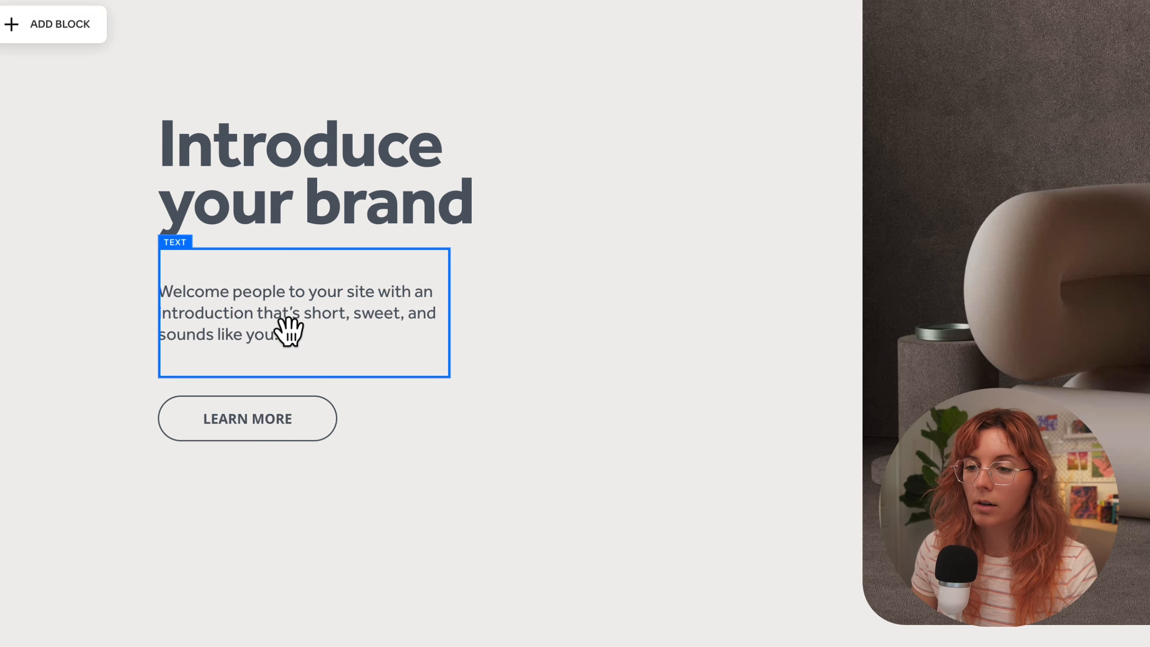
- Try adding the filler text "thelksjklfjs" as a new paragraph under the welcome text and delete it again
{"action": "left_click", "coordinate": [288, 326]}
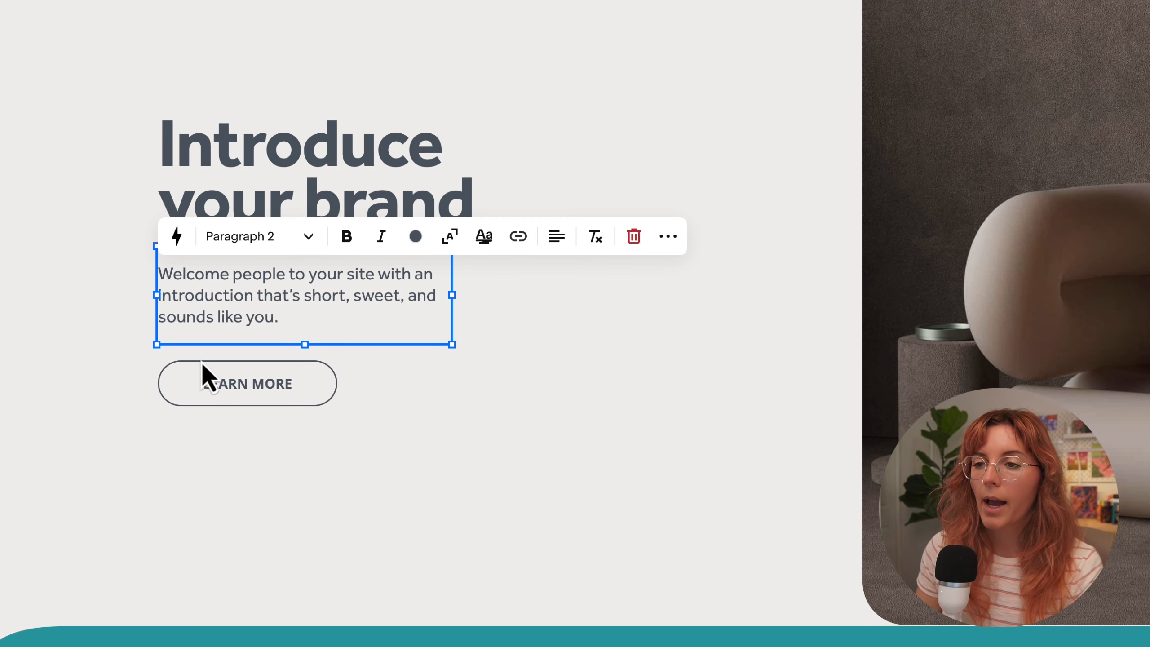
{"action": "key", "text": "Return"}
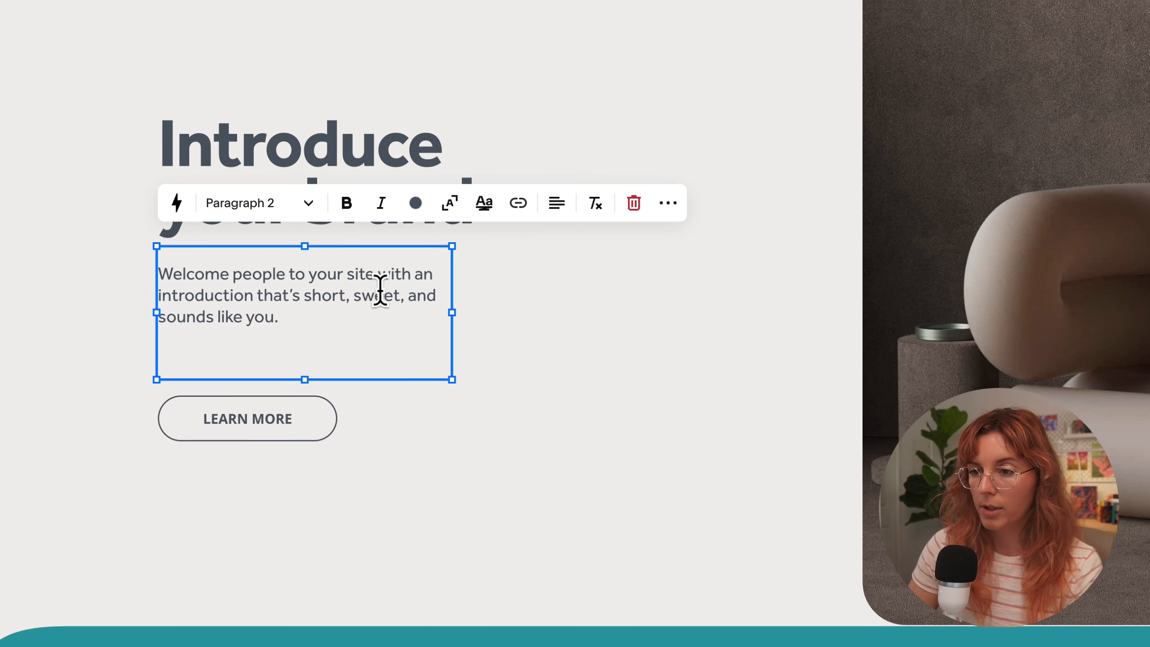
{"action": "type", "text": "thanks"}
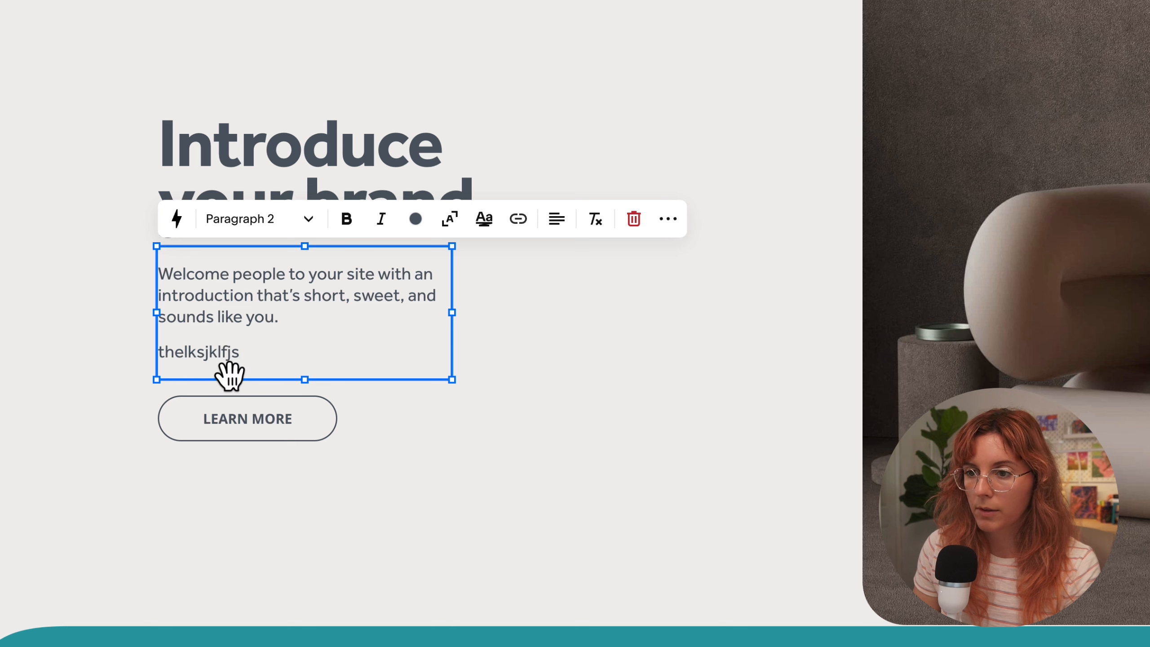
{"action": "left_click_drag", "start_coordinate": [246, 358], "coordinate": [160, 356]}
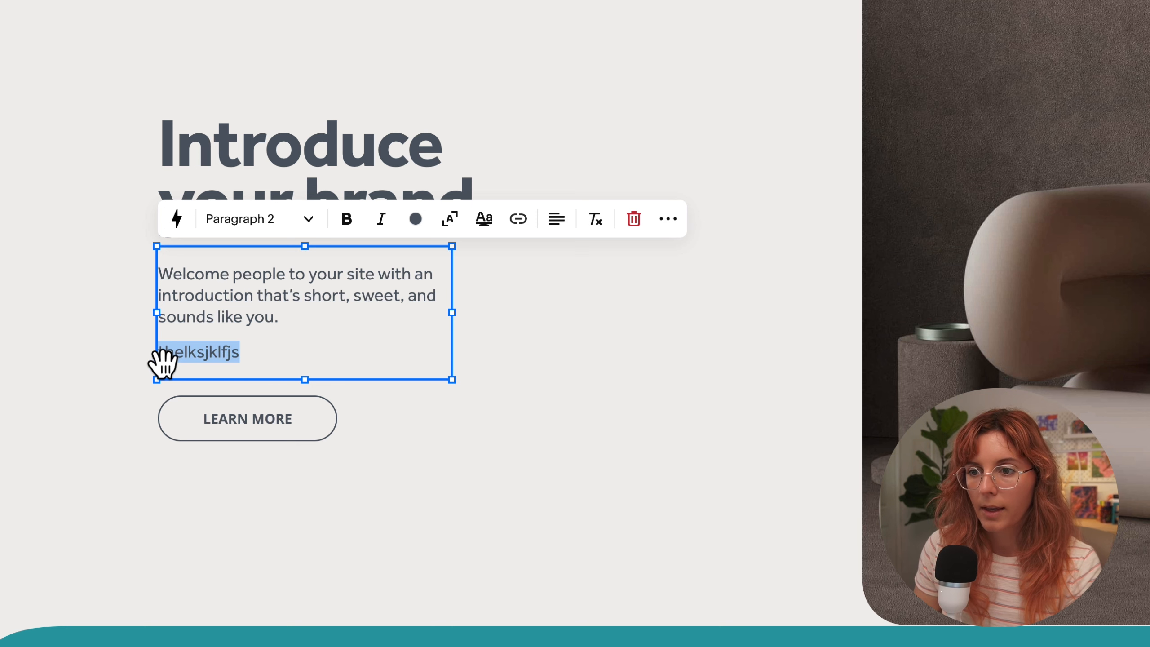
{"action": "key", "text": "BackSpace"}
{"action": "key", "text": "BackSpace"}
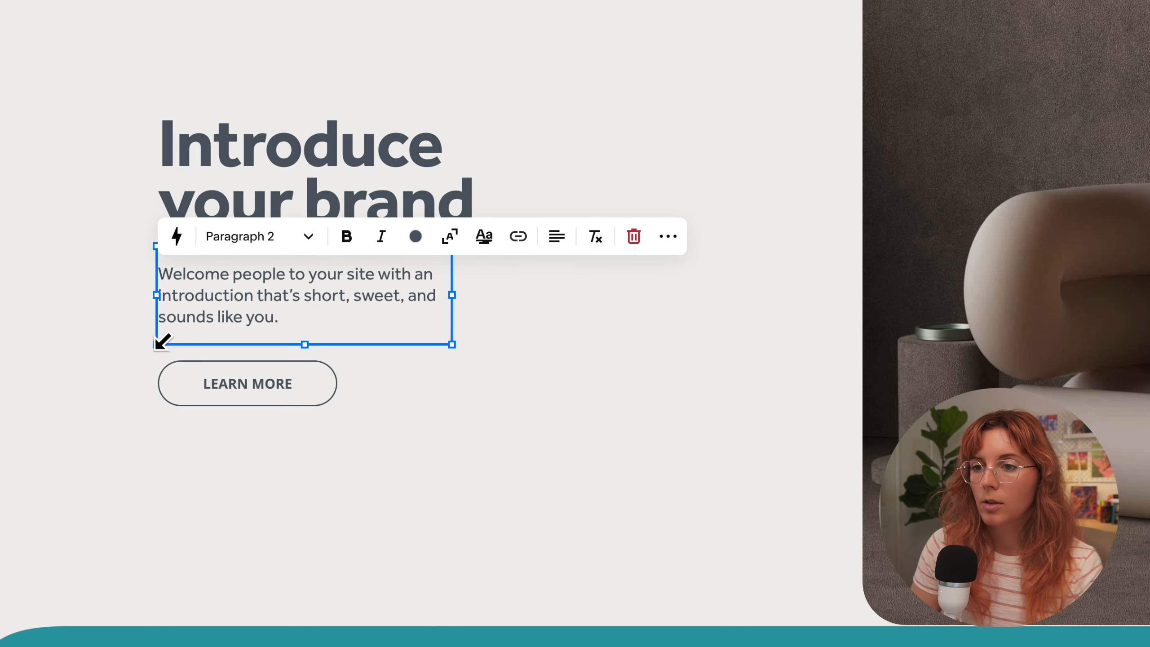
- Try adding "thwerhw;lkjlk" under the welcome text with a single line break, delete it and leave text editing
{"action": "key", "text": "shift"}
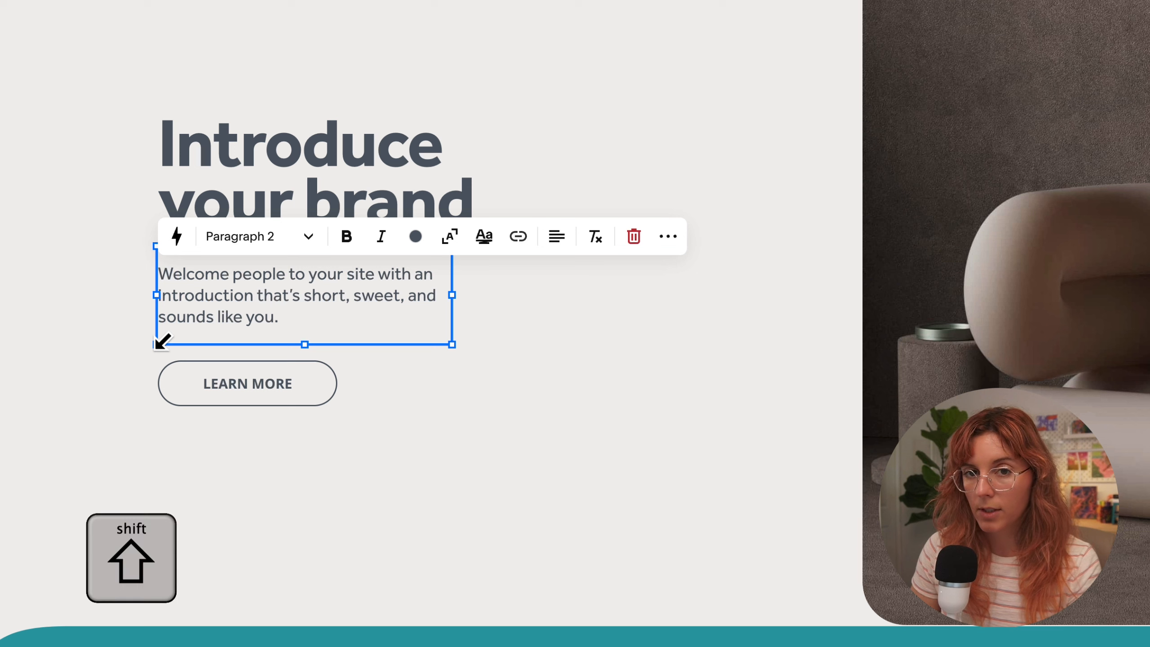
{"action": "key", "text": "shift+Return"}
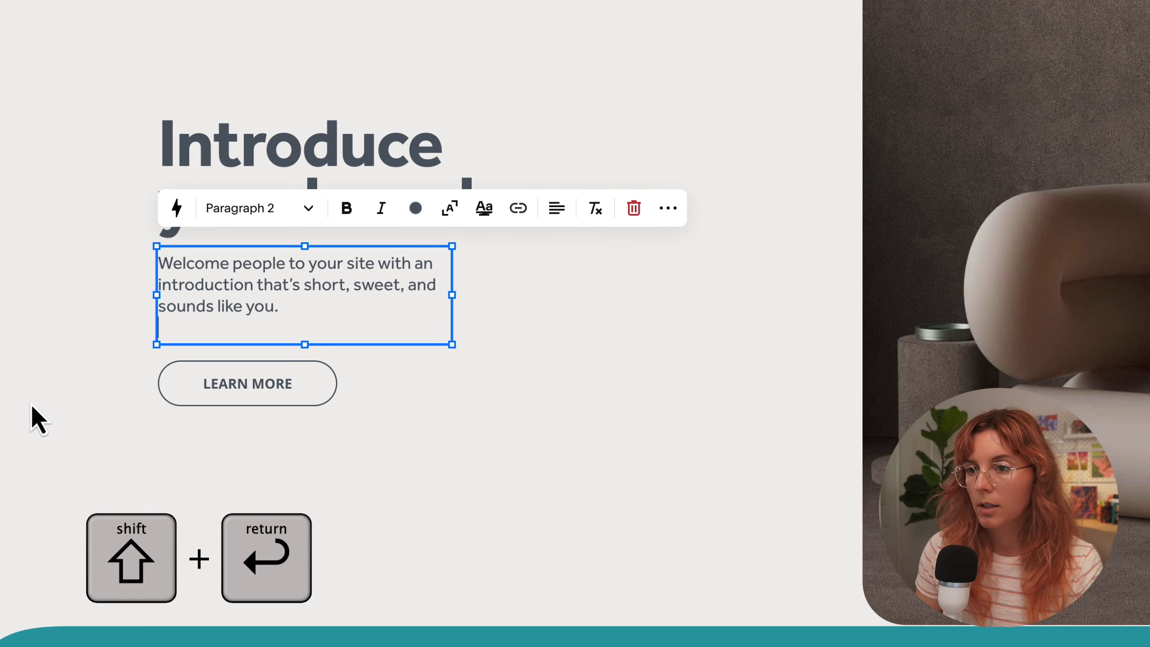
{"action": "type", "text": "thwerhw;lkjlk"}
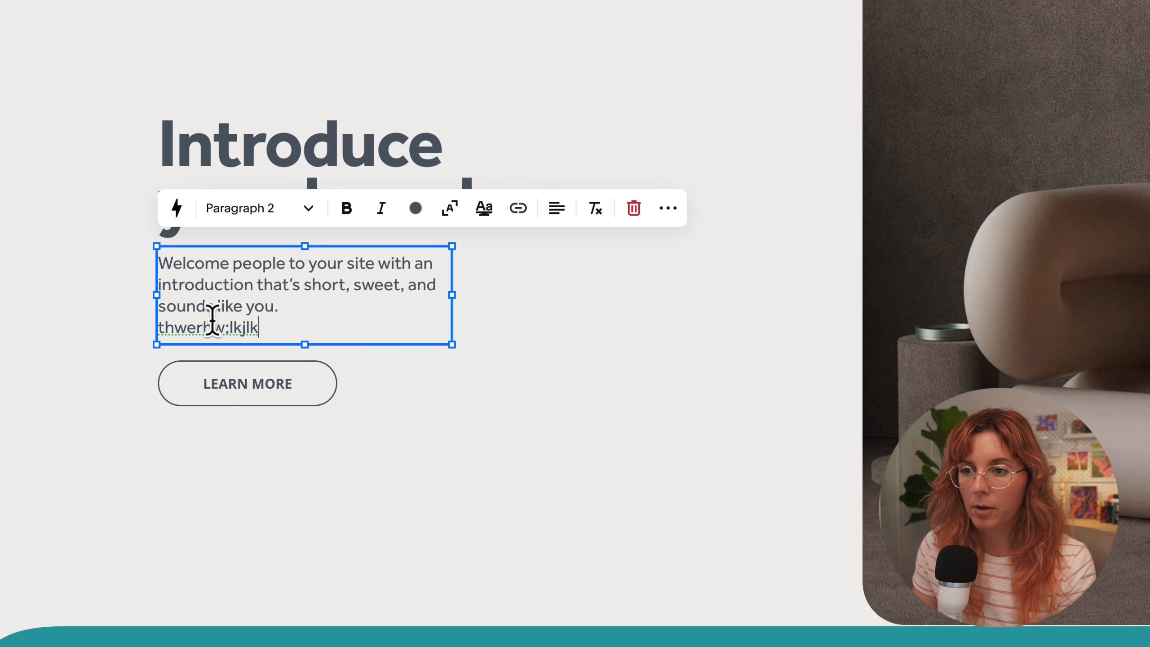
{"action": "left_click_drag", "start_coordinate": [268, 331], "coordinate": [282, 315]}
{"action": "key", "text": "BackSpace"}
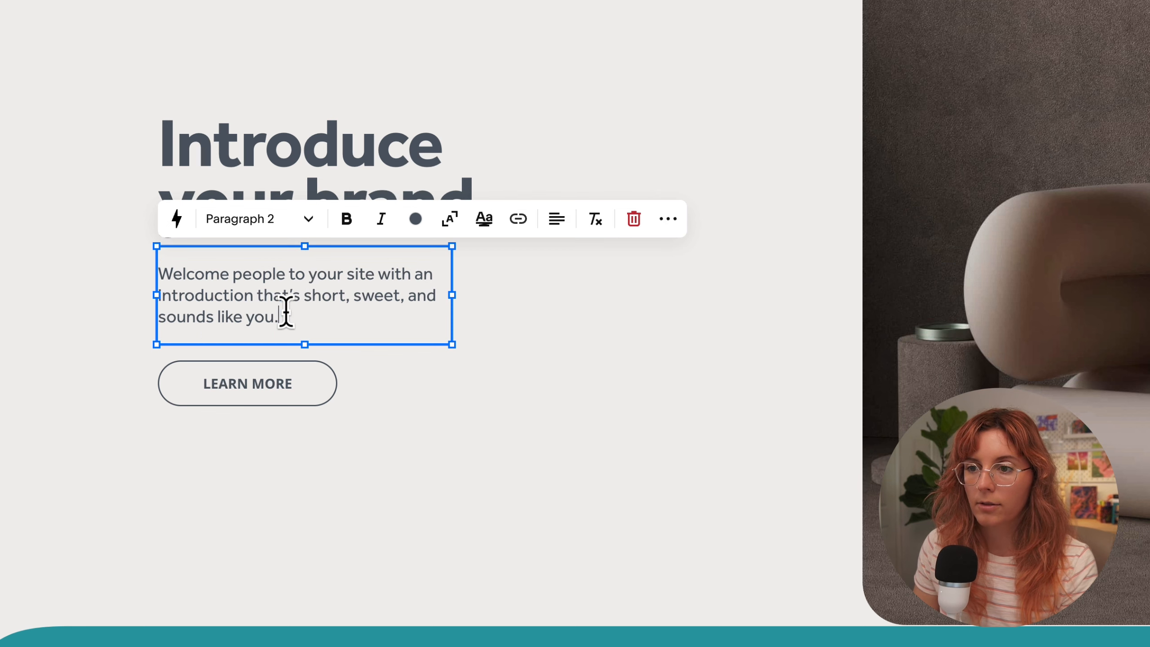
{"action": "key", "text": "Escape"}
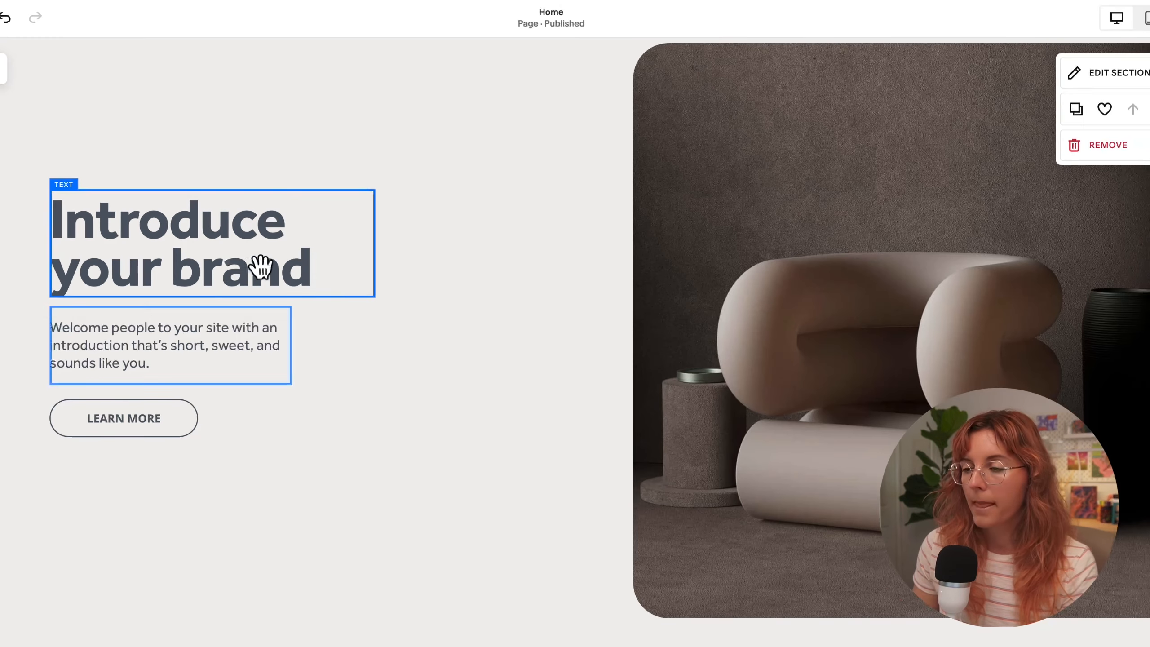
- Move the "Introduce your brand" heading so it overlaps the image's edge and bring it in front of the image
{"action": "left_click_drag", "start_coordinate": [261, 267], "coordinate": [750, 196]}
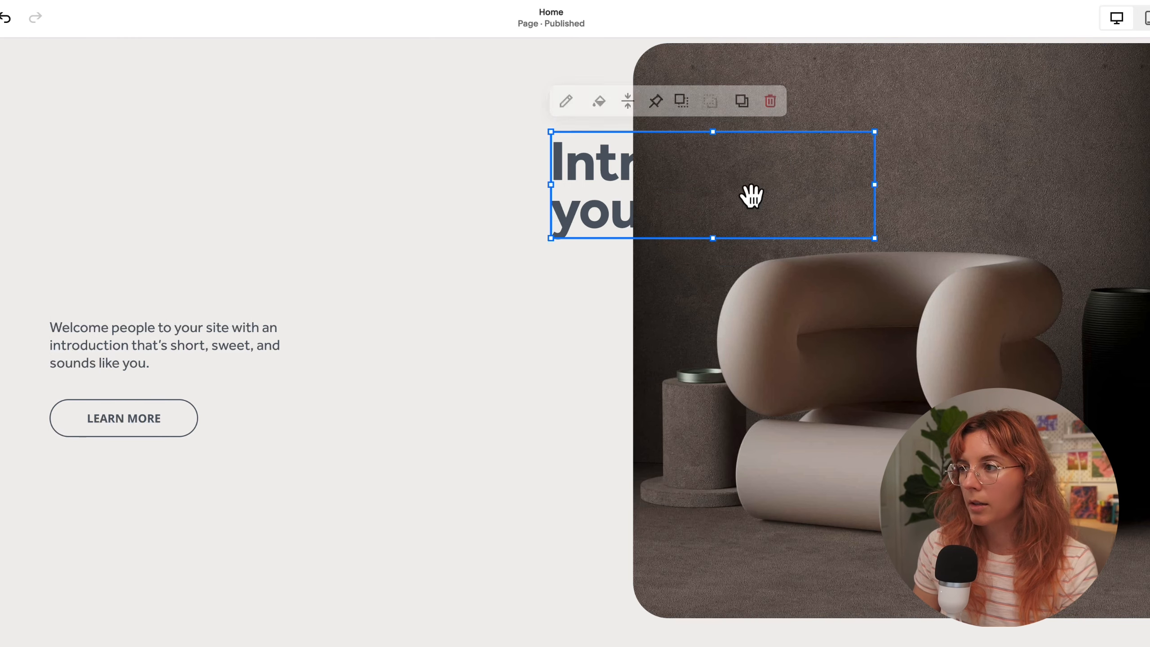
{"action": "left_click", "coordinate": [608, 267]}
{"action": "left_click", "coordinate": [587, 220]}
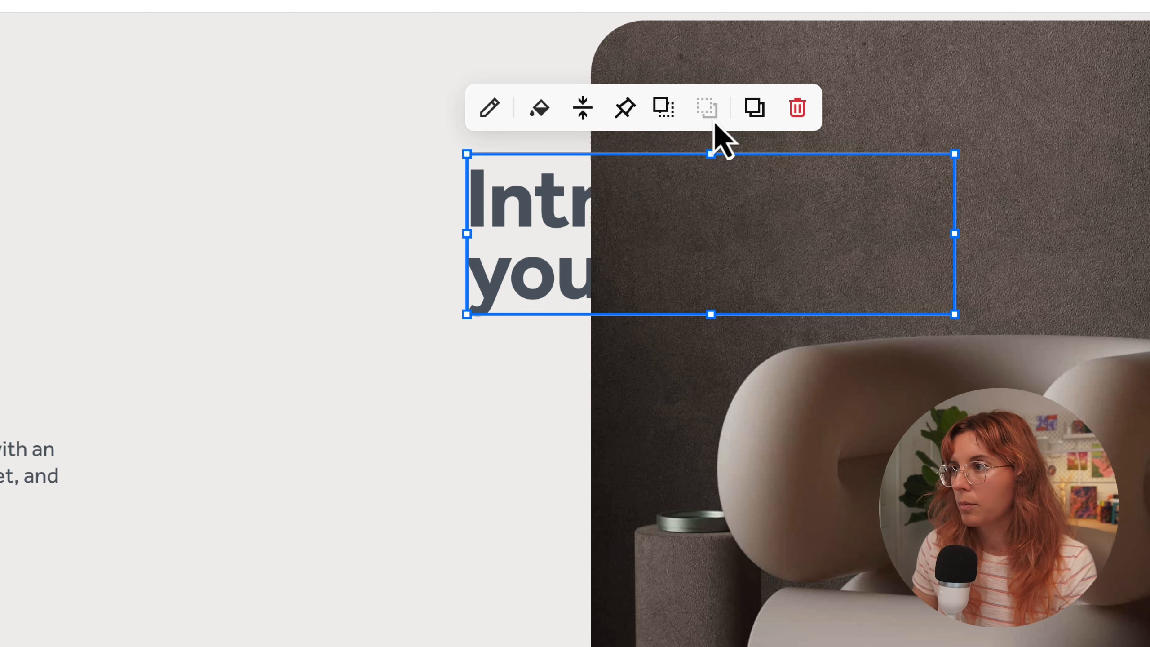
{"action": "left_click", "coordinate": [663, 113]}
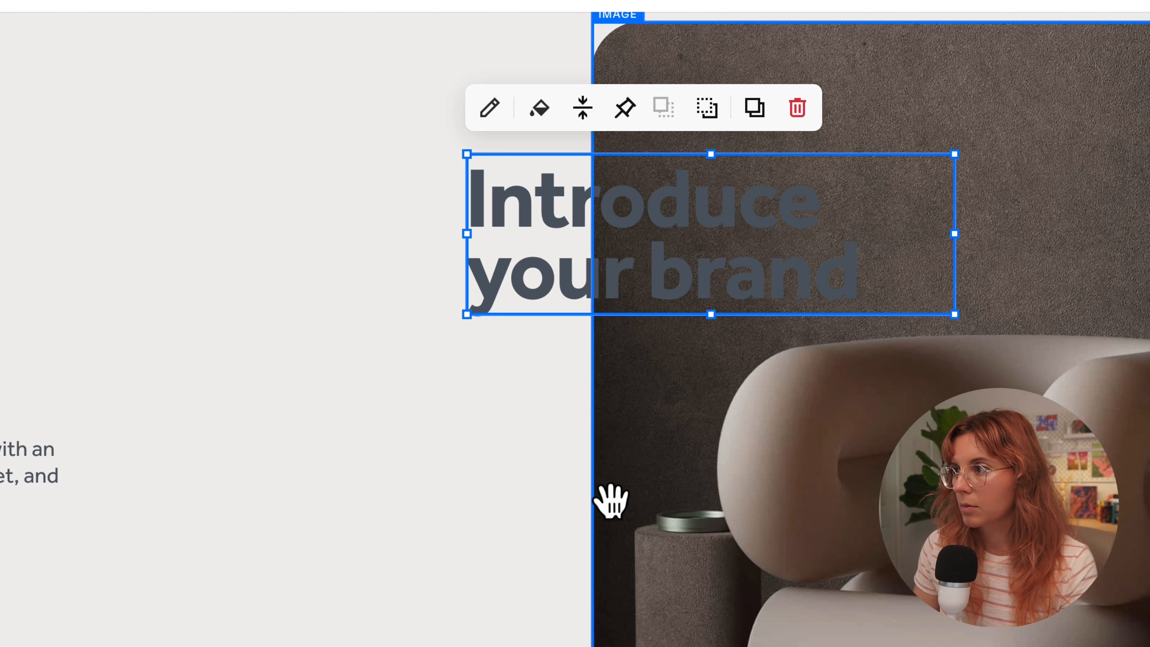
{"action": "left_click", "coordinate": [514, 484]}
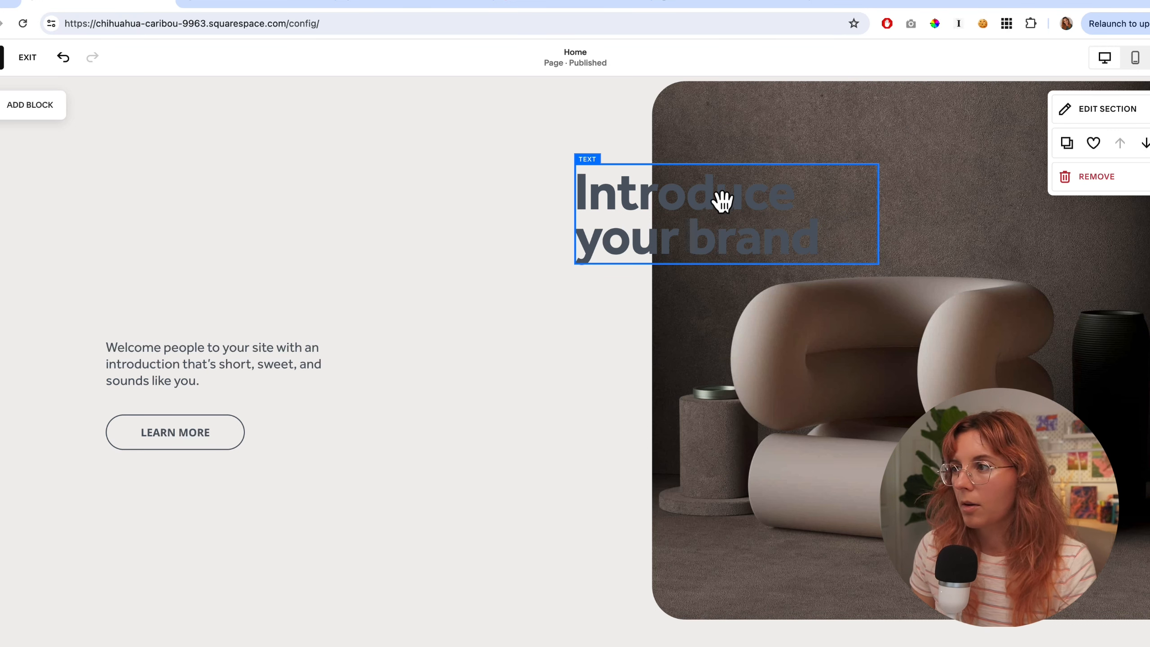
- Turn on the background for the "Introduce your brand" heading block and move the block slightly upward
{"action": "left_click", "coordinate": [593, 238]}
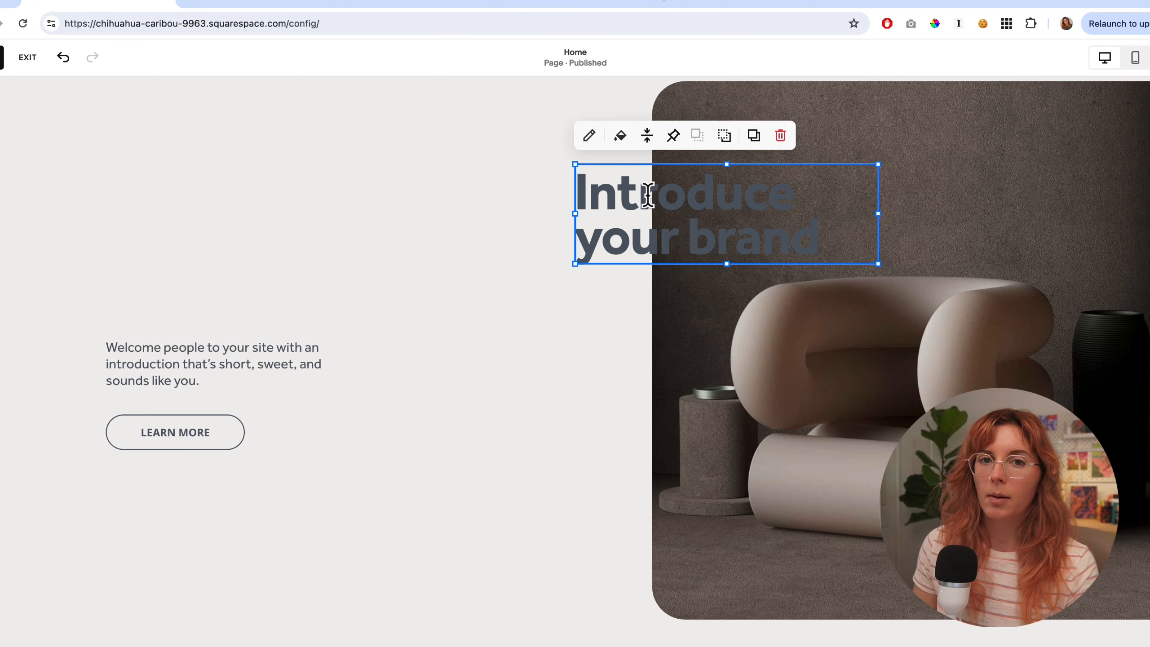
{"action": "left_click", "coordinate": [620, 135]}
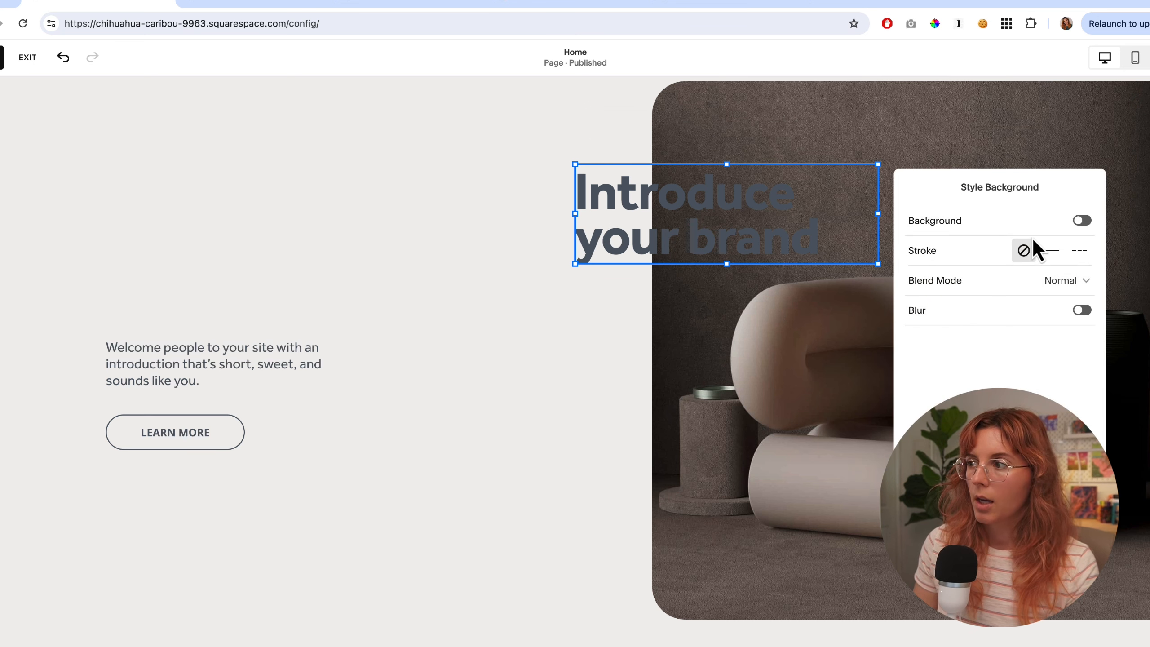
{"action": "left_click", "coordinate": [1084, 220]}
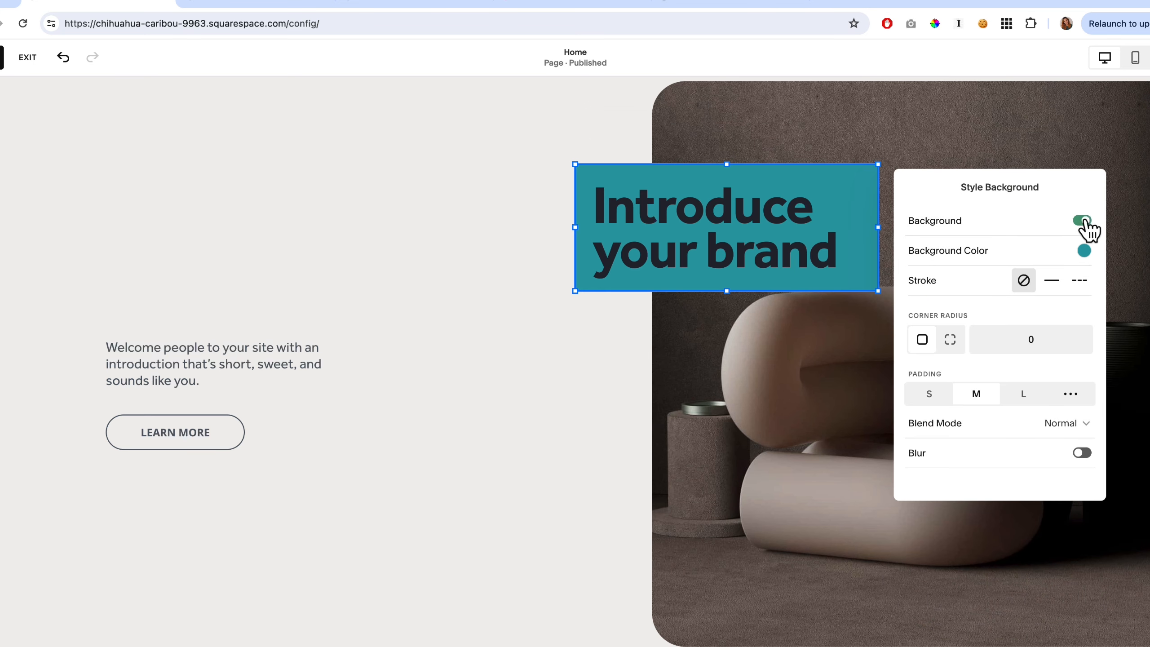
{"action": "left_click", "coordinate": [388, 413]}
{"action": "left_click_drag", "start_coordinate": [744, 244], "coordinate": [725, 202]}
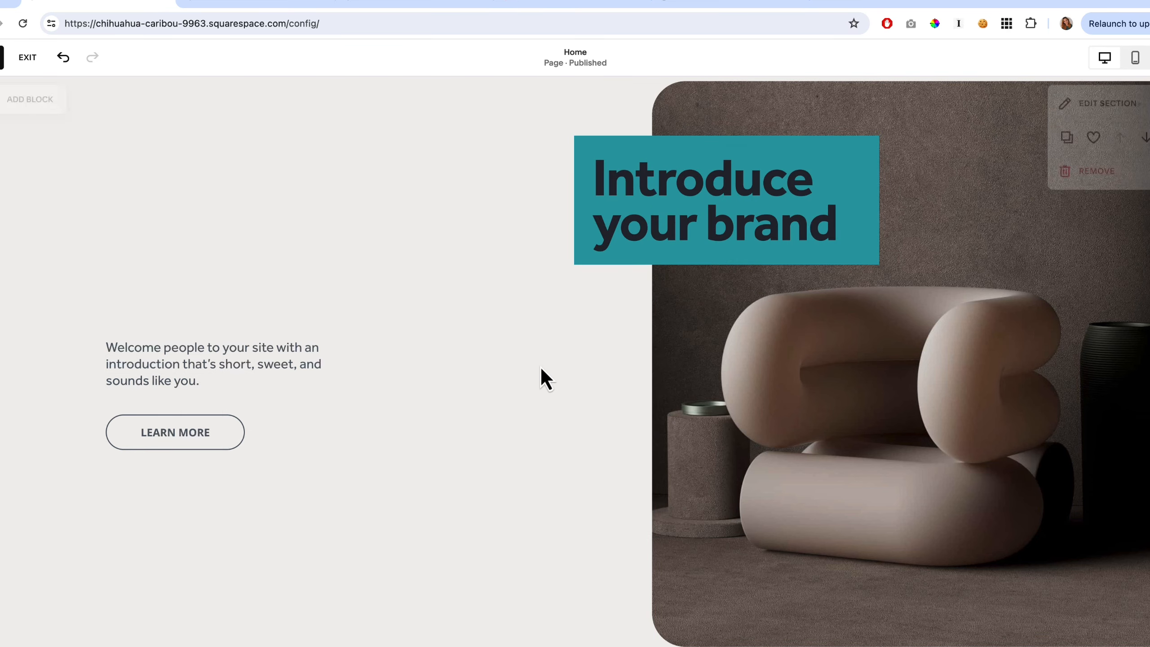
- Look at the heading block's background styling options, including background color, and close them
{"action": "left_click", "coordinate": [678, 202]}
{"action": "left_click", "coordinate": [617, 107]}
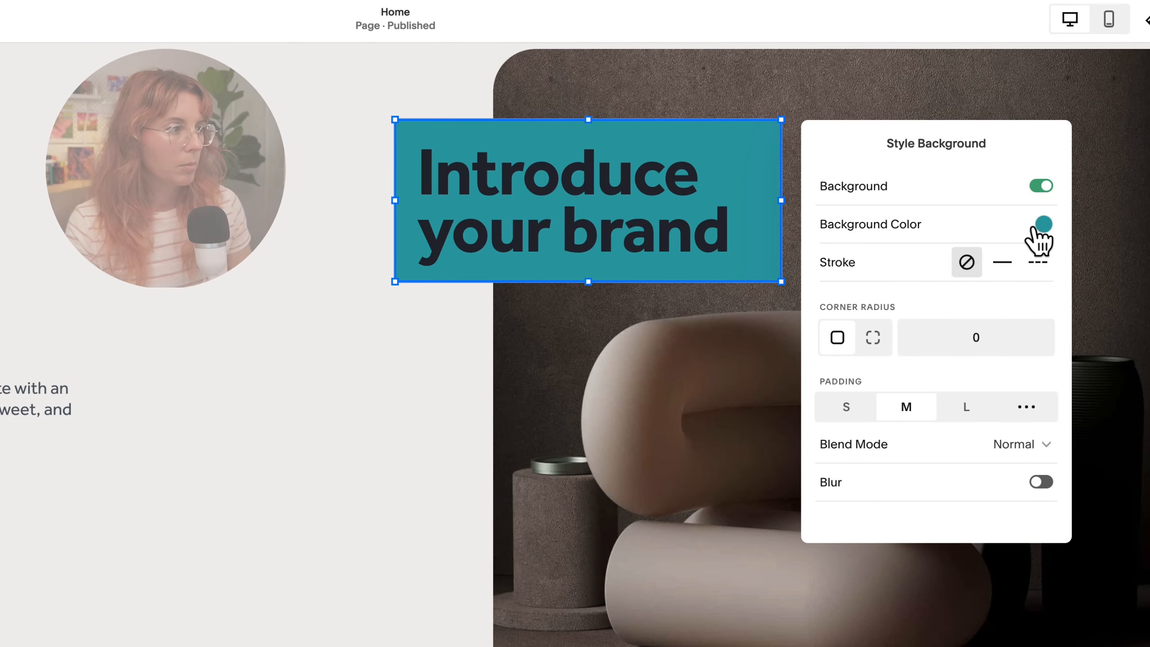
{"action": "left_click", "coordinate": [274, 462]}
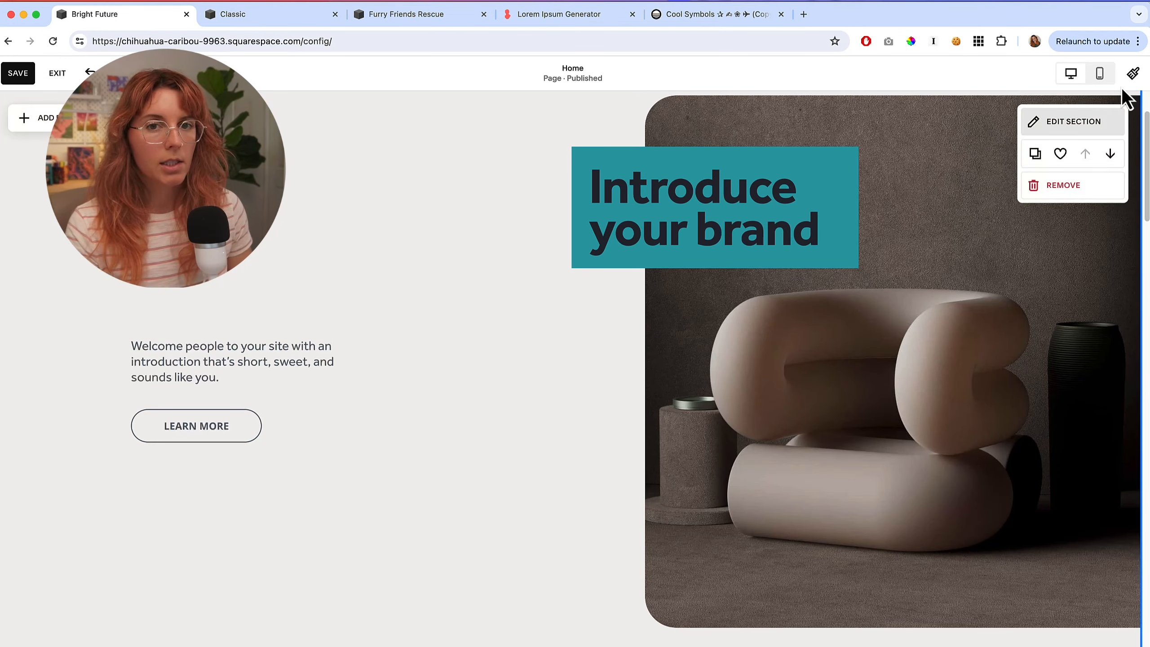
- In the site's Light 1 color theme, change the text Background Color to the dark slate gray palette color
{"action": "left_click", "coordinate": [1134, 73]}
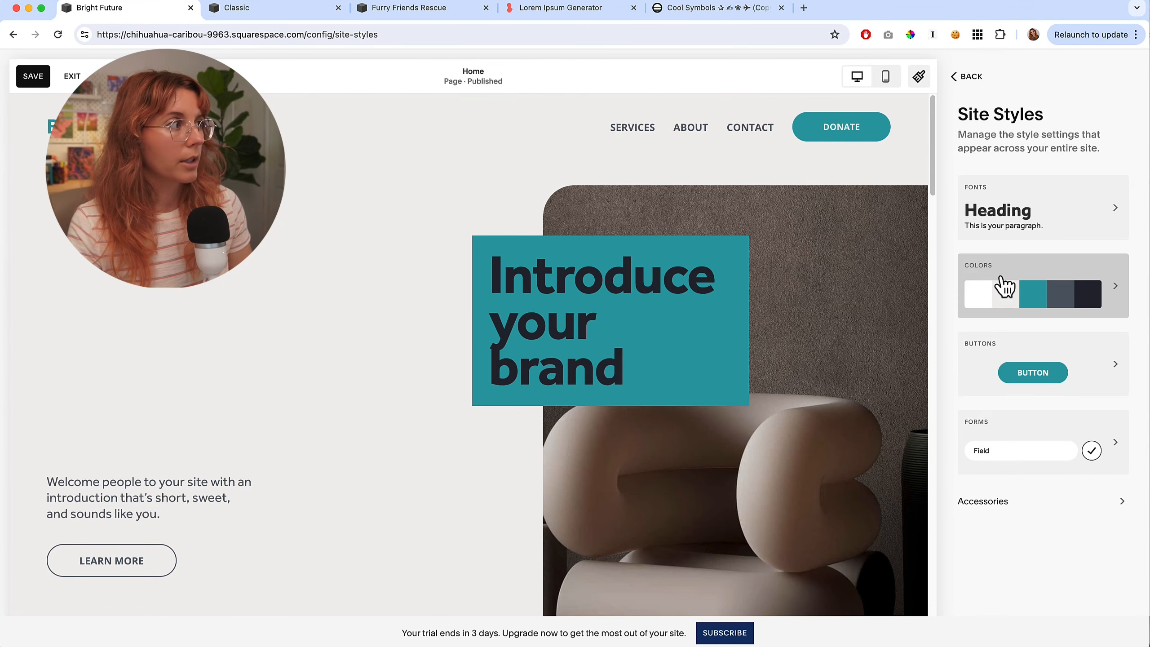
{"action": "left_click", "coordinate": [1031, 287]}
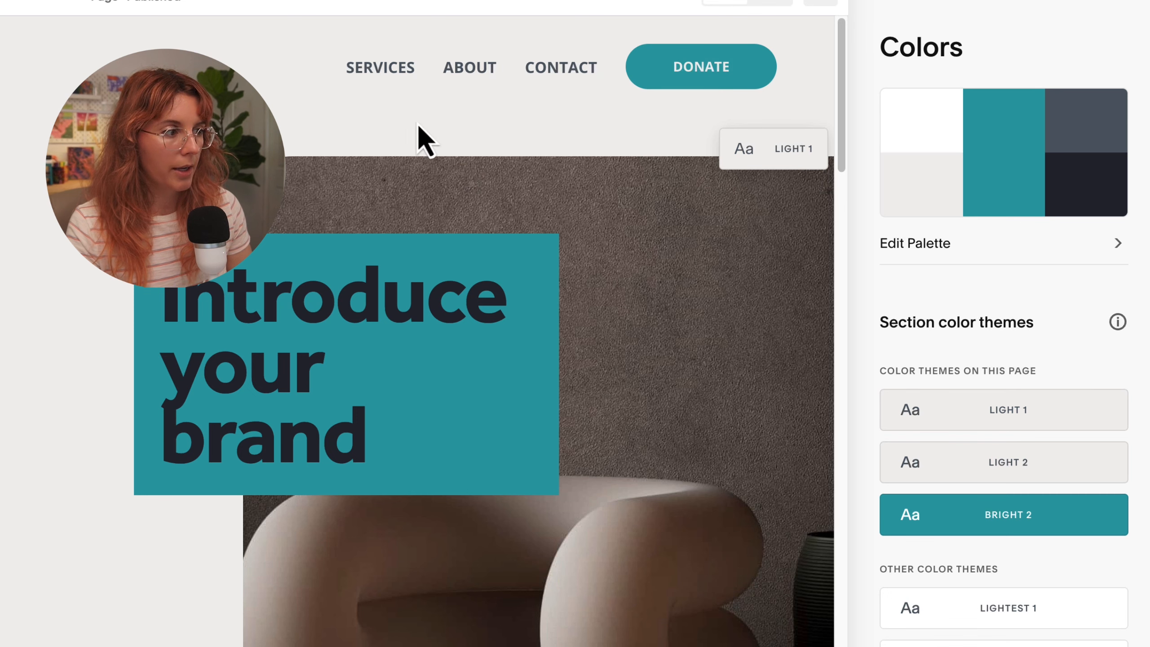
{"action": "left_click", "coordinate": [983, 415]}
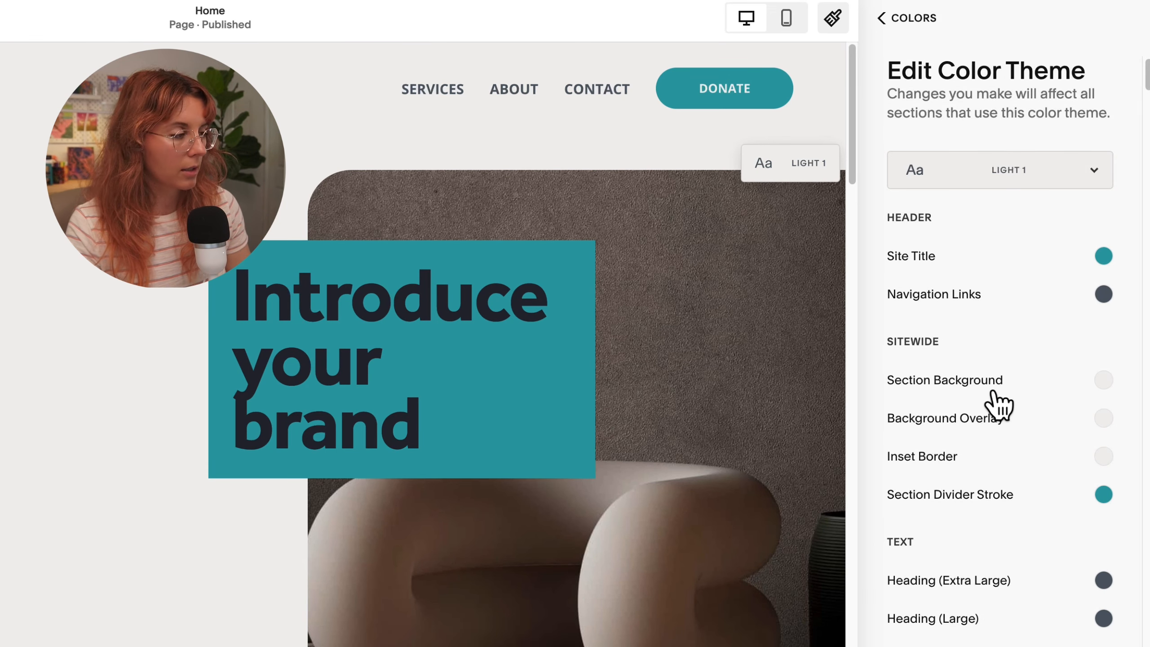
{"action": "scroll", "coordinate": [996, 396], "scroll_direction": "down", "scroll_amount": 1}
{"action": "scroll", "coordinate": [996, 394], "scroll_direction": "down", "scroll_amount": 3}
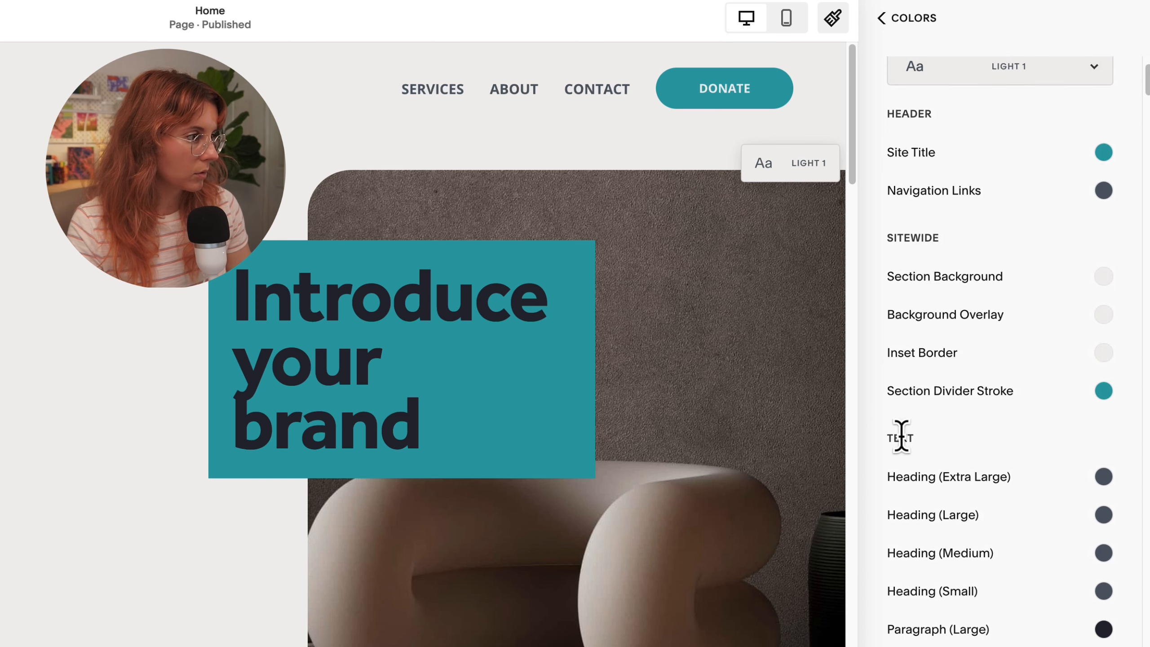
{"action": "left_click_drag", "start_coordinate": [887, 428], "coordinate": [911, 428]}
{"action": "scroll", "coordinate": [924, 435], "scroll_direction": "down", "scroll_amount": 6}
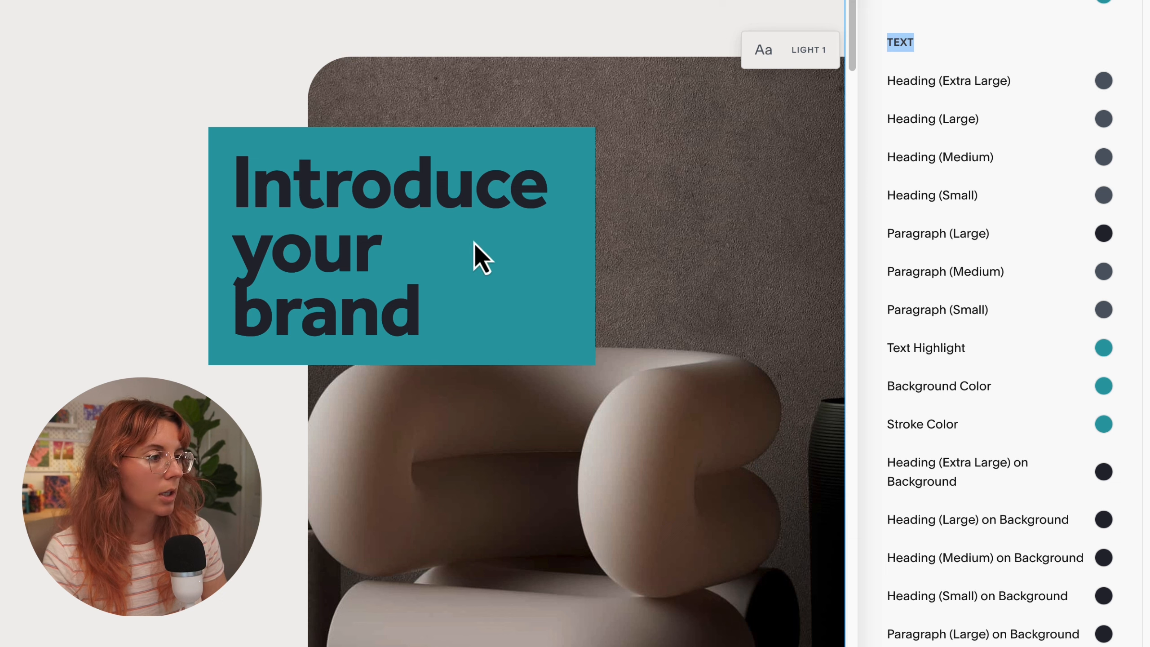
{"action": "left_click", "coordinate": [1104, 387]}
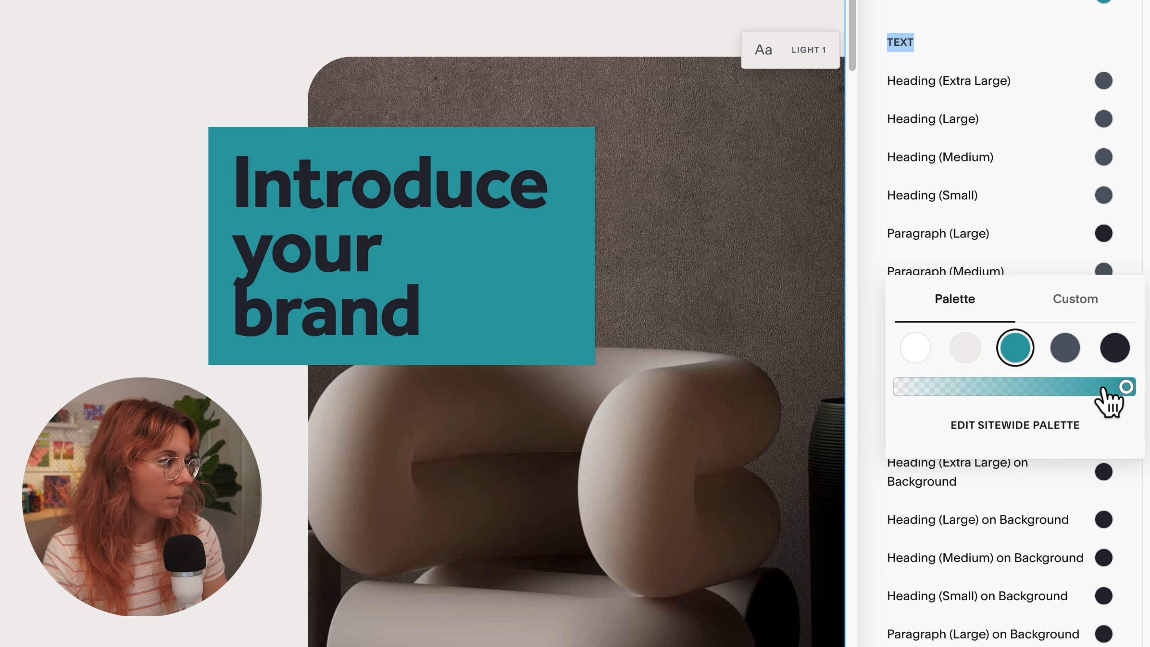
{"action": "left_click", "coordinate": [1069, 352]}
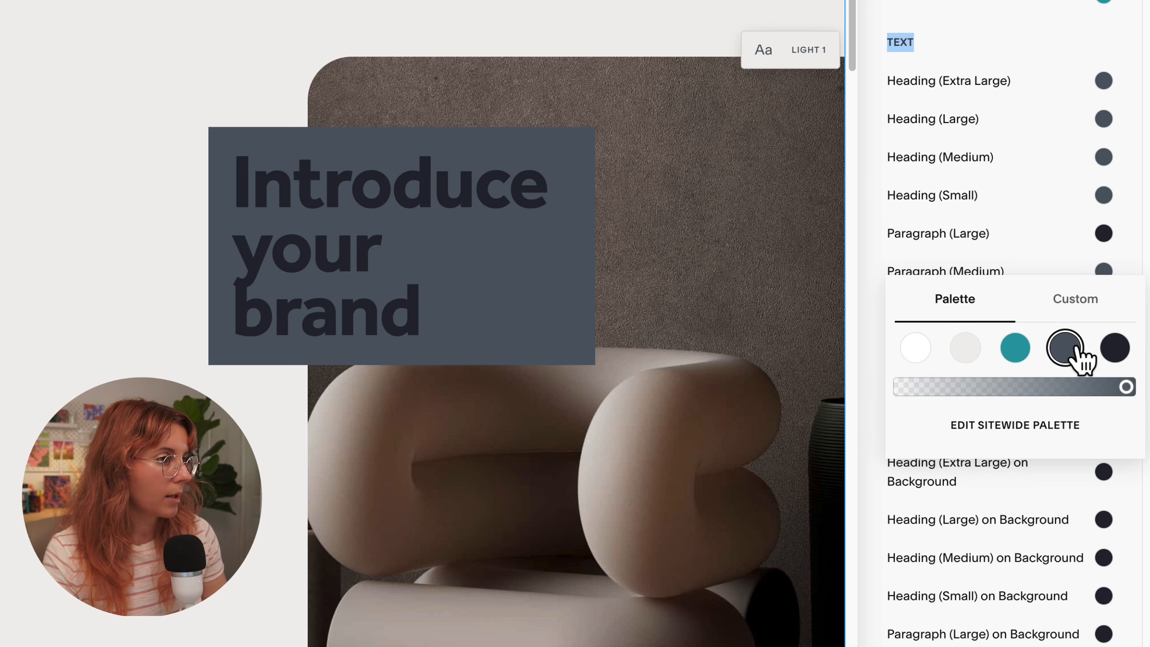
{"action": "left_click", "coordinate": [1144, 477]}
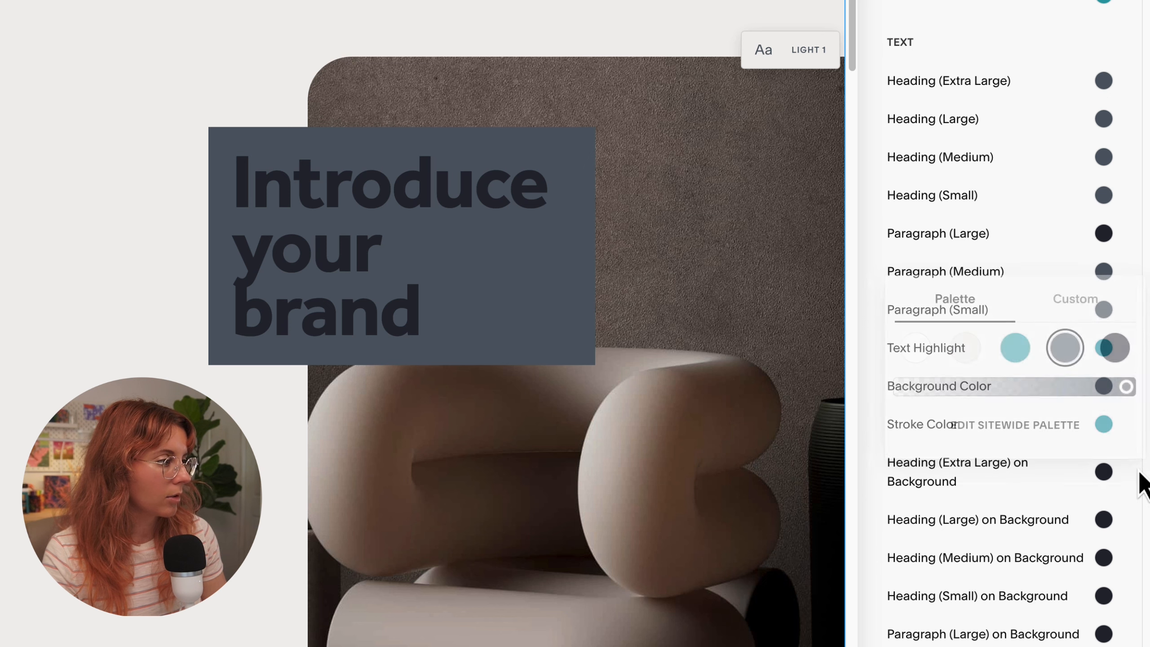
- Set Heading (Extra Large) on Background to the light gray palette color and leave the site styles
{"action": "scroll", "coordinate": [913, 408], "scroll_direction": "down", "scroll_amount": 1}
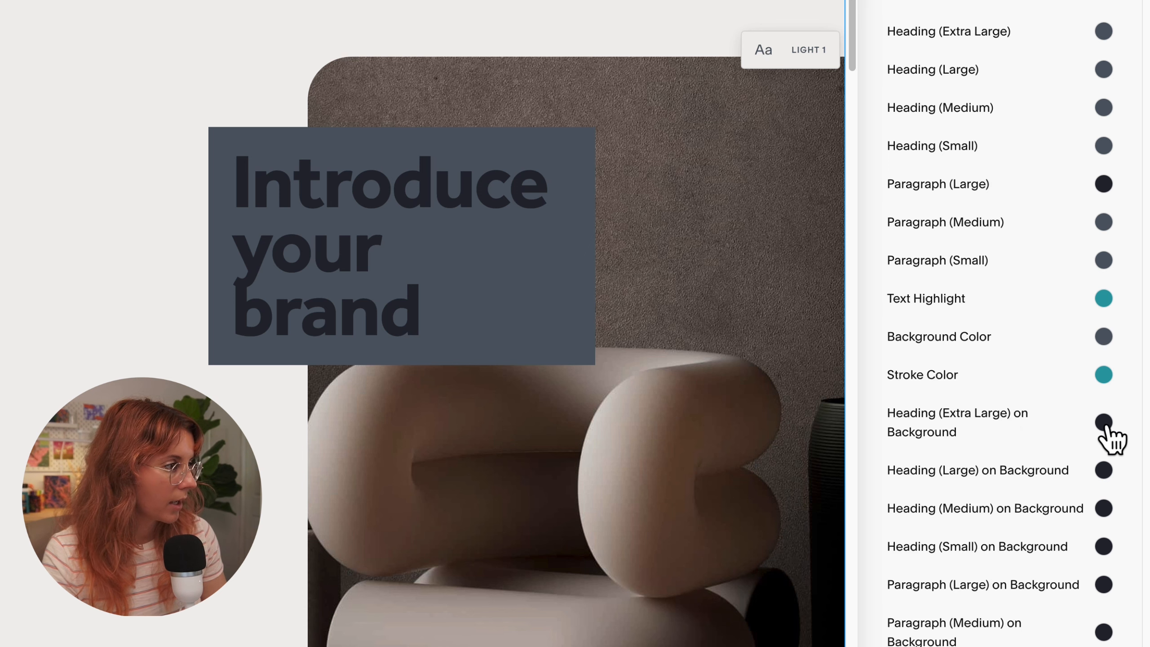
{"action": "scroll", "coordinate": [1105, 428], "scroll_direction": "down", "scroll_amount": 1}
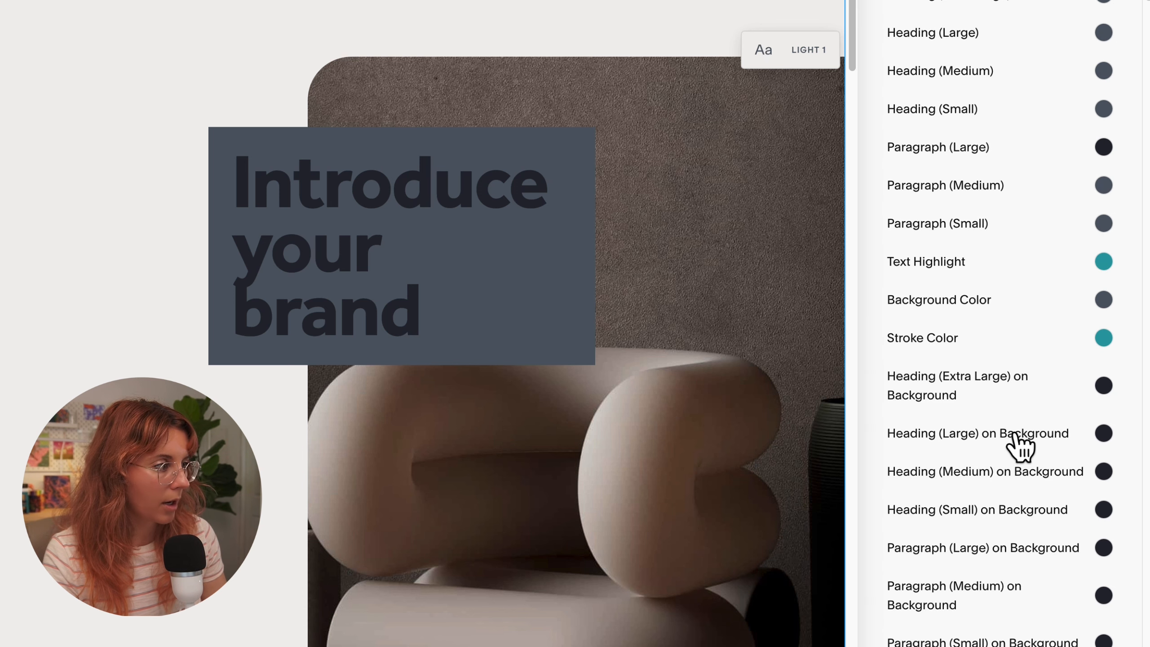
{"action": "scroll", "coordinate": [1087, 394], "scroll_direction": "down", "scroll_amount": 2}
{"action": "left_click", "coordinate": [1105, 327]}
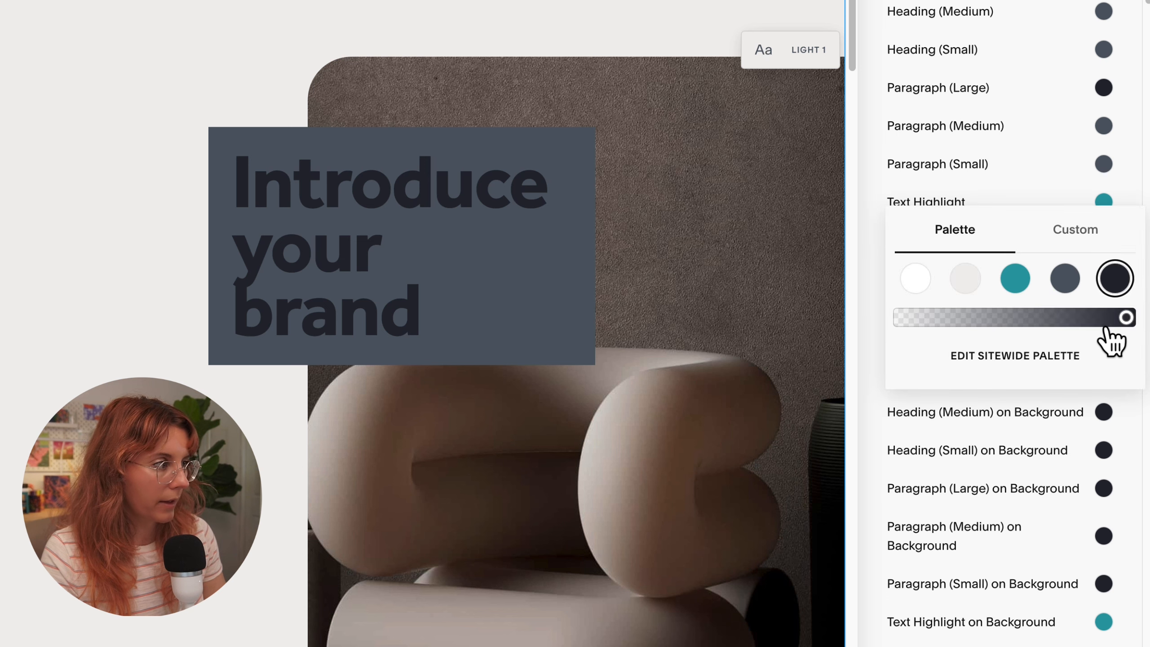
{"action": "left_click", "coordinate": [966, 279]}
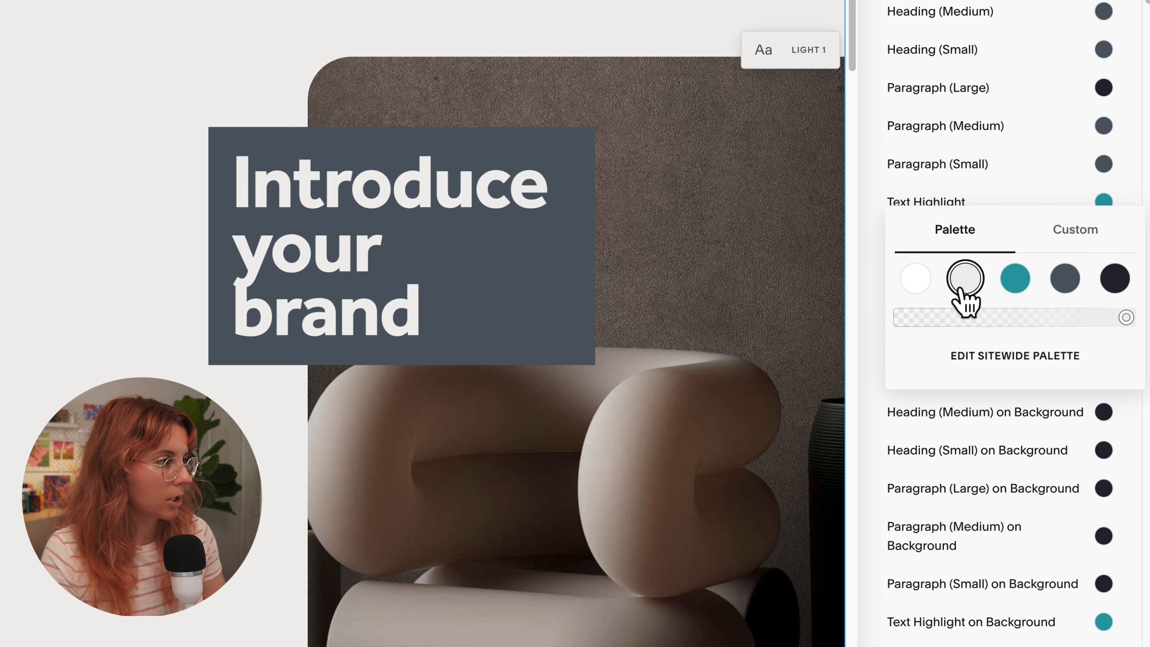
{"action": "left_click", "coordinate": [1130, 424]}
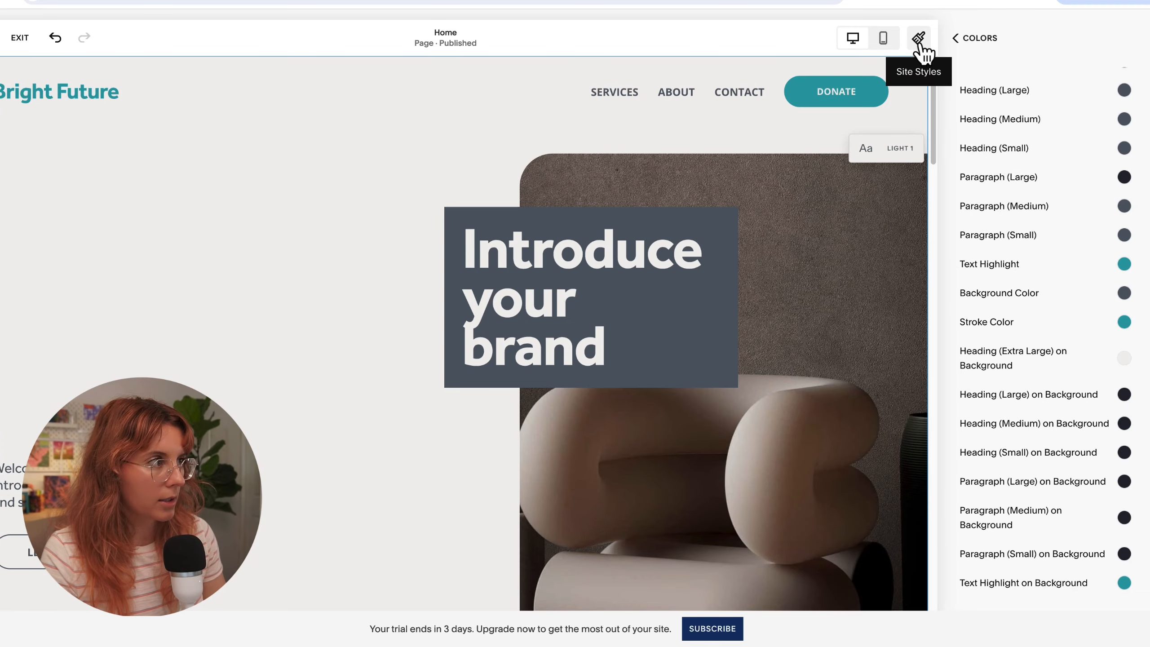
{"action": "left_click", "coordinate": [922, 45]}
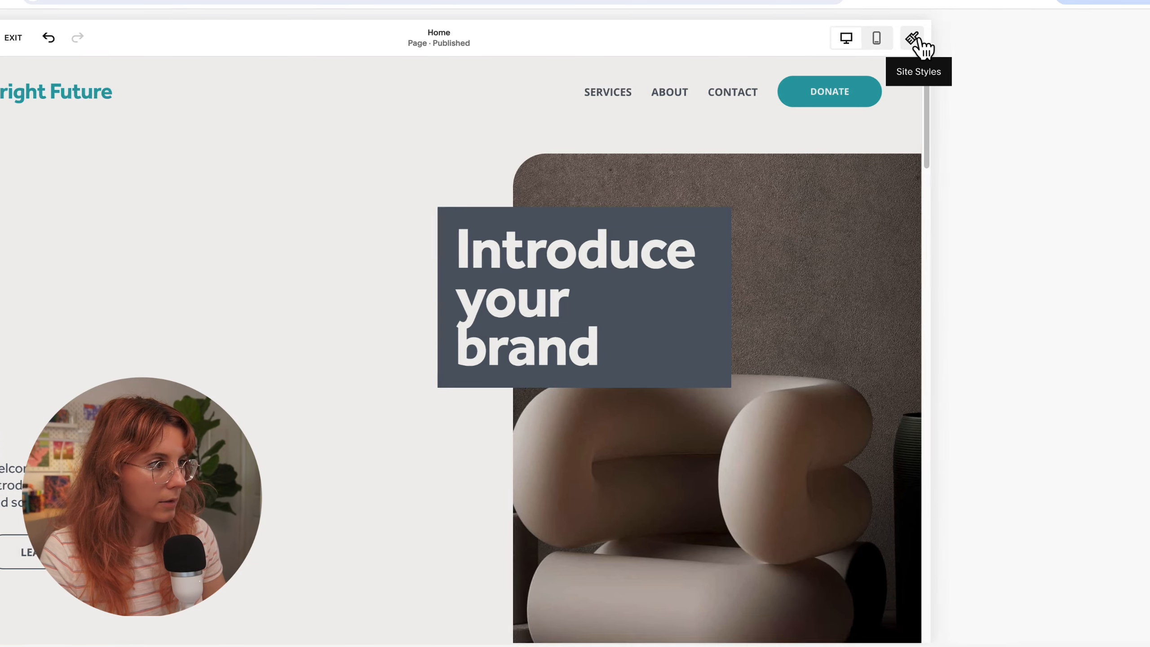
- Widen the "Introduce your brand" heading block to the left while keeping it overlapping the image's edge
{"action": "left_click", "coordinate": [549, 268]}
{"action": "left_click_drag", "start_coordinate": [549, 268], "coordinate": [441, 262]}
{"action": "left_click_drag", "start_coordinate": [540, 317], "coordinate": [536, 292]}
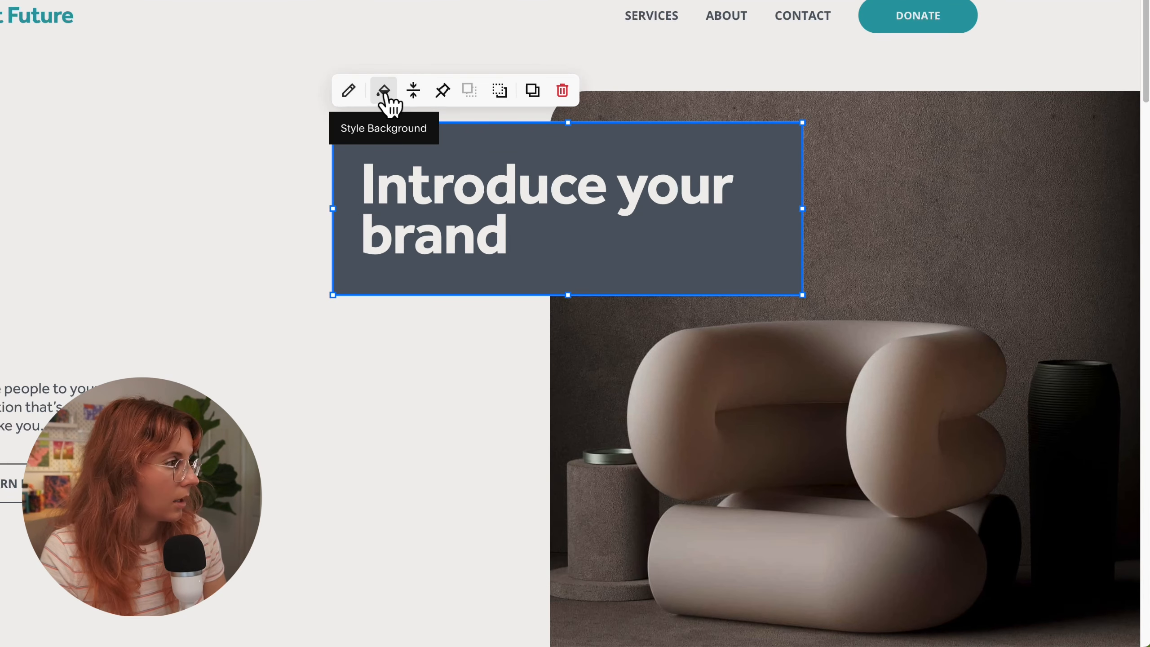
- Set the heading background's corner radius to 50 and try the small, large and custom padding options
{"action": "left_click", "coordinate": [384, 91]}
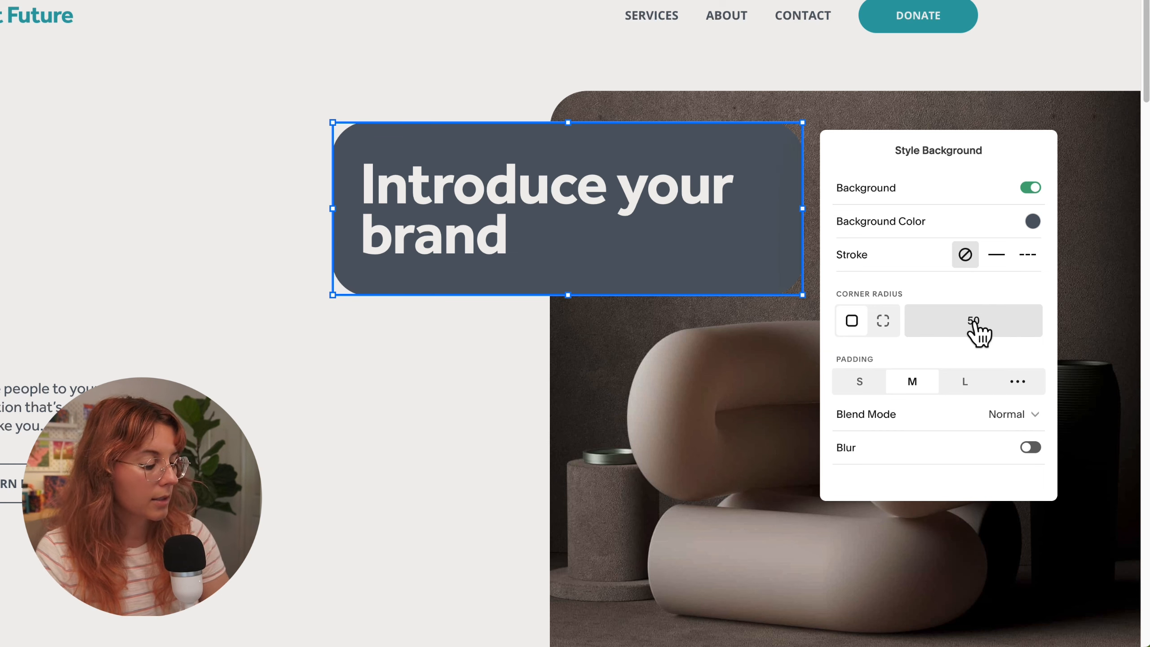
{"action": "left_click", "coordinate": [859, 383]}
{"action": "left_click", "coordinate": [964, 383]}
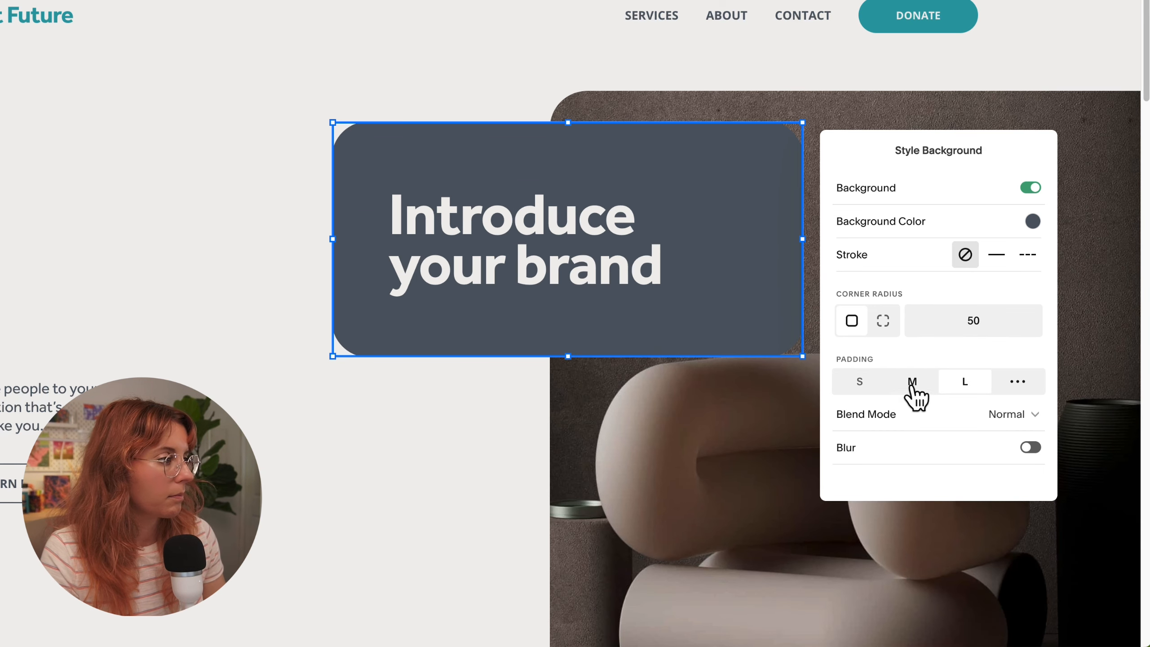
{"action": "left_click", "coordinate": [1018, 383]}
{"action": "left_click", "coordinate": [888, 438]}
{"action": "mouse_move", "coordinate": [888, 437]}
{"action": "left_mouse_down"}
{"action": "mouse_move", "coordinate": [956, 438]}
{"action": "mouse_move", "coordinate": [887, 438]}
{"action": "left_mouse_up"}
- Move the heading block off the image to above the welcome text and turn off its background
{"action": "left_click_drag", "start_coordinate": [93, 300], "coordinate": [264, 313]}
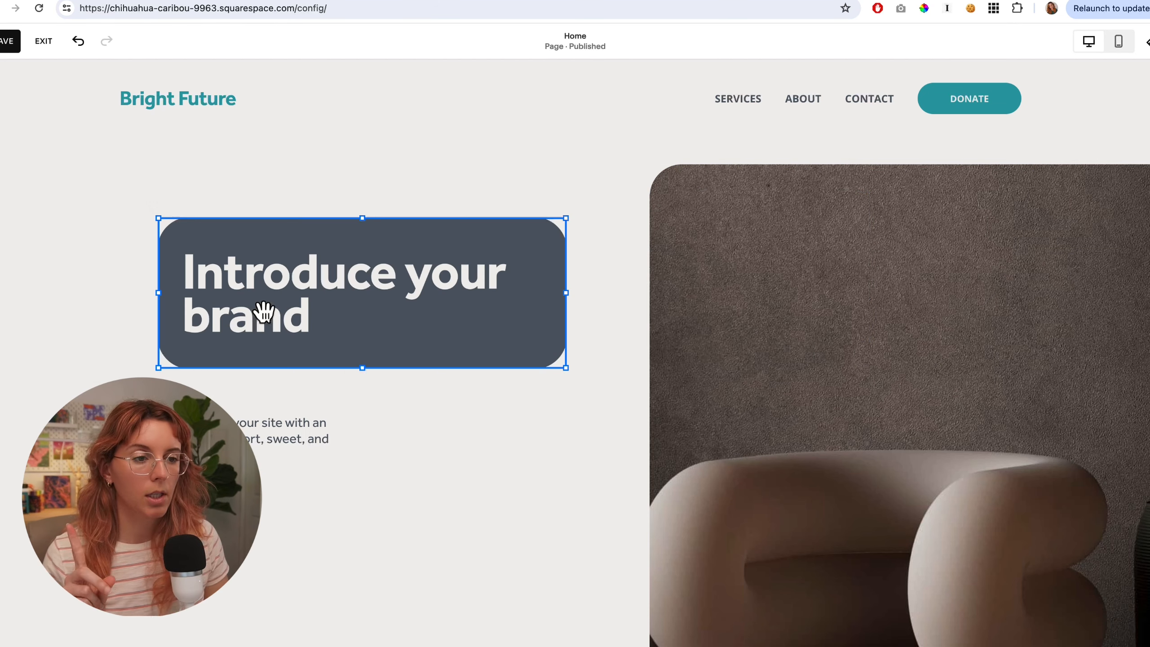
{"action": "left_click", "coordinate": [201, 194]}
{"action": "left_click", "coordinate": [764, 274]}
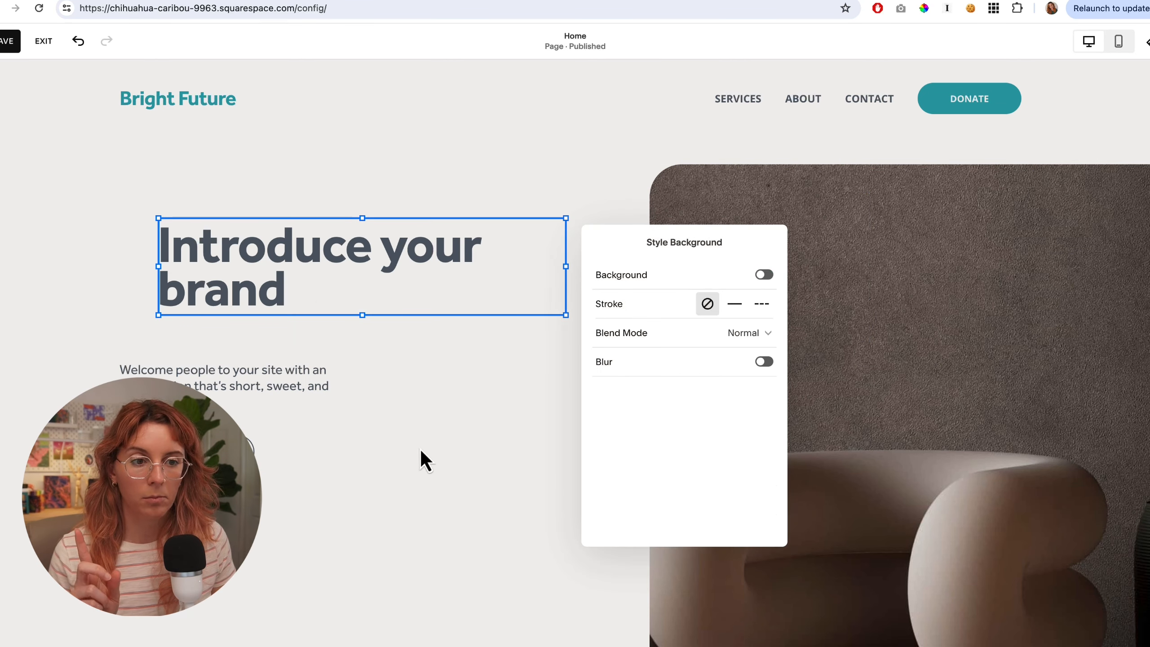
- Align the heading block with the welcome text's left edge and narrow it so "your brand" wraps onto the second line
{"action": "left_click", "coordinate": [421, 460]}
{"action": "left_click", "coordinate": [311, 295]}
{"action": "left_click_drag", "start_coordinate": [528, 311], "coordinate": [399, 304]}
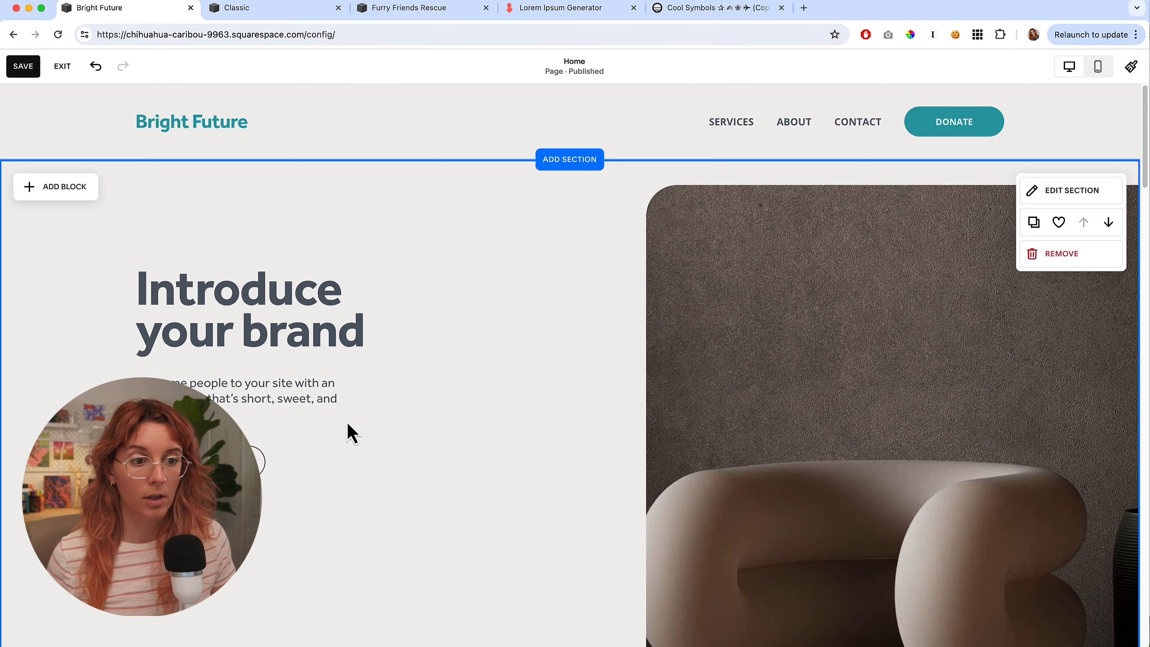
- Add a "Title Text" line above the welcome paragraph inside the same text block
{"action": "left_click", "coordinate": [231, 406]}
{"action": "left_click", "coordinate": [176, 412]}
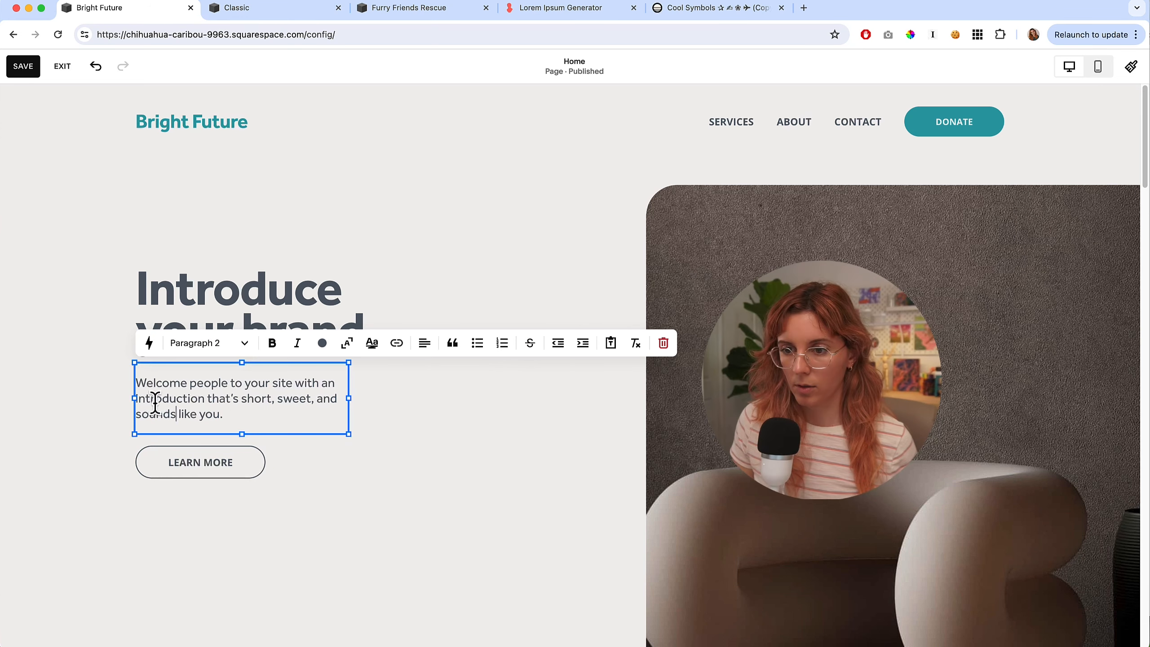
{"action": "left_click_drag", "start_coordinate": [141, 386], "coordinate": [238, 416]}
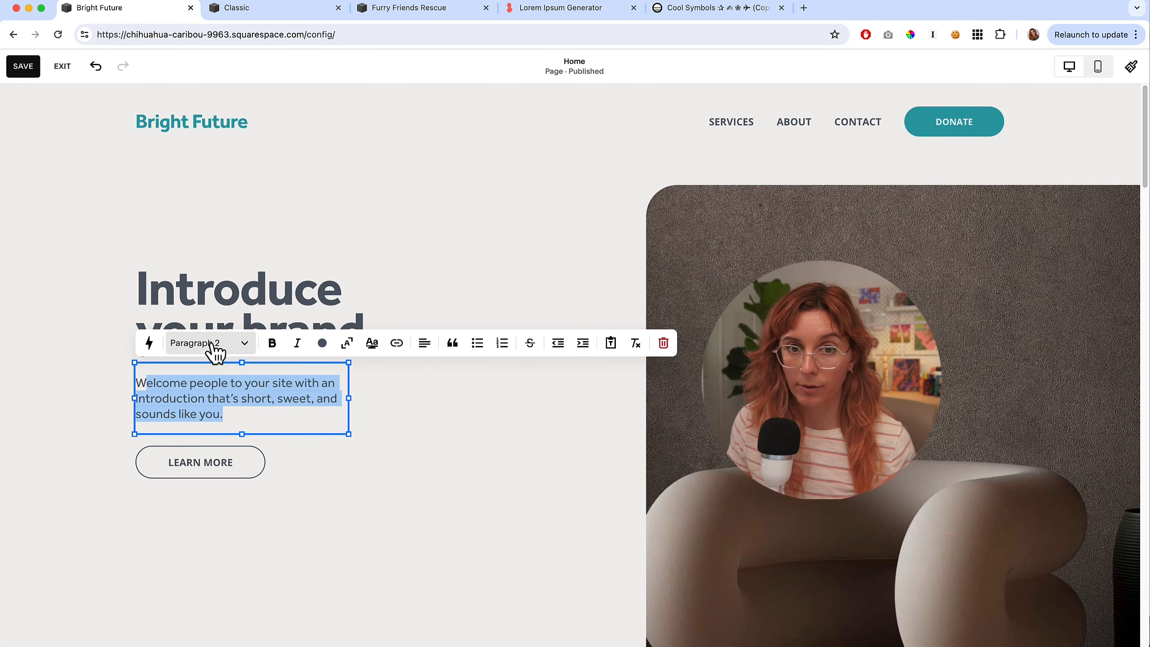
{"action": "left_click", "coordinate": [139, 384]}
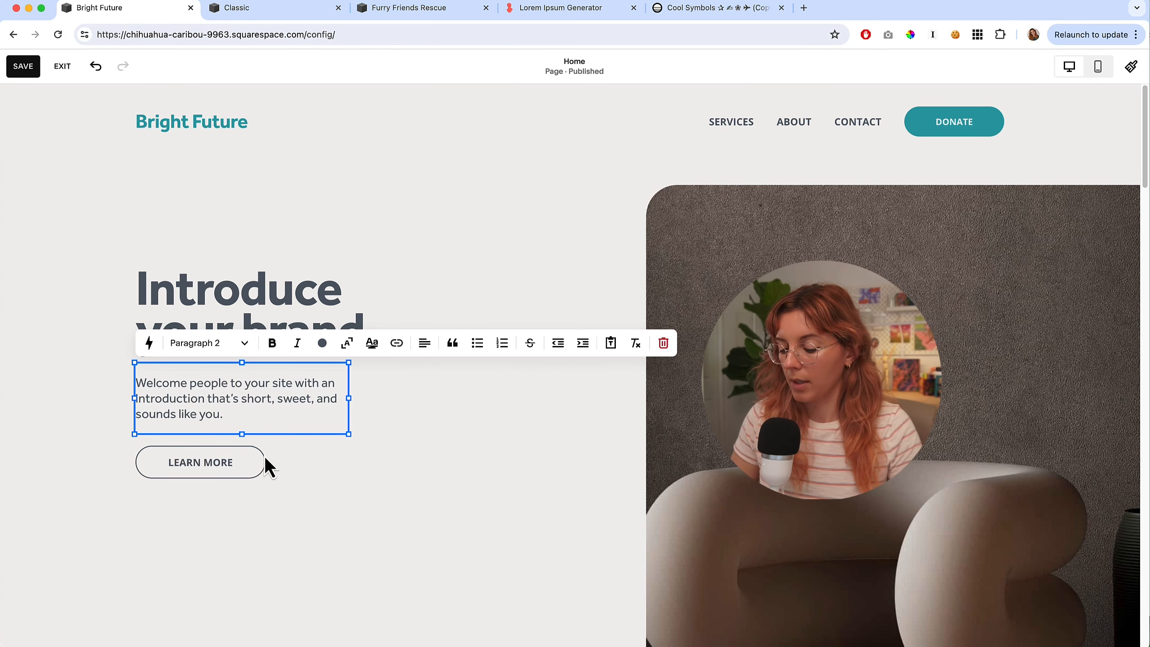
{"action": "key", "text": "Return"}
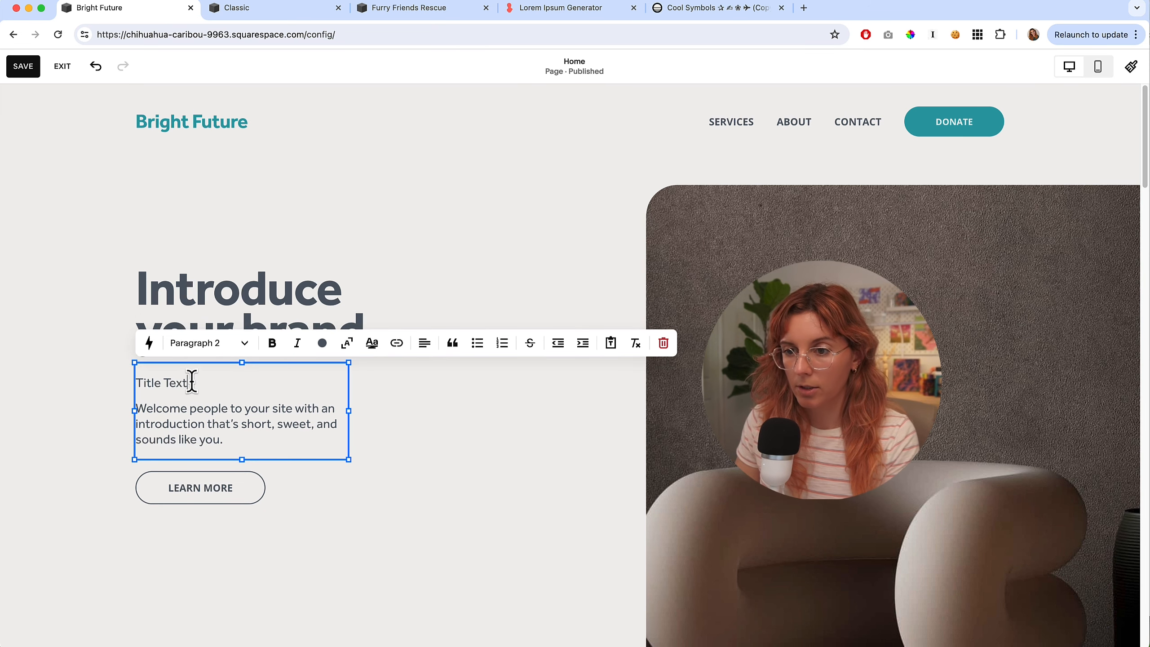
- Format the "Title Text" line as Heading 4
{"action": "mouse_move", "coordinate": [192, 381]}
{"action": "left_mouse_down"}
{"action": "mouse_move", "coordinate": [154, 391]}
{"action": "mouse_move", "coordinate": [200, 398]}
{"action": "mouse_move", "coordinate": [187, 385]}
{"action": "left_mouse_up"}
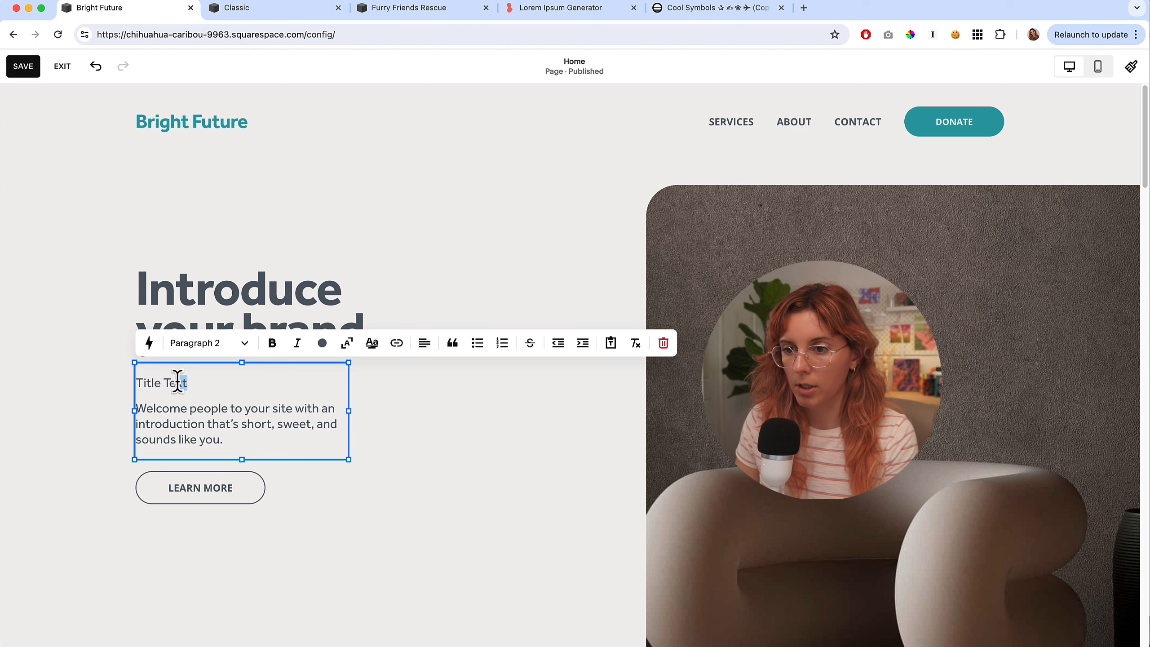
{"action": "left_click", "coordinate": [208, 344]}
{"action": "left_click", "coordinate": [205, 455]}
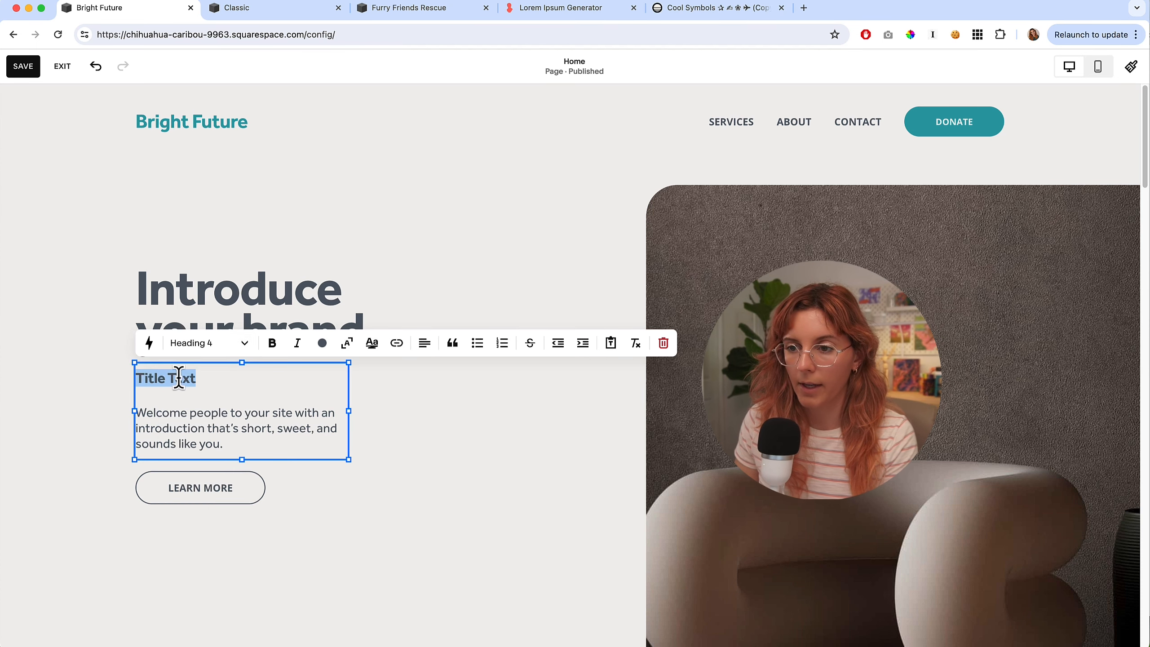
- Move the Learn More button and the "Title Text" block down to leave more space below the heading
{"action": "left_click_drag", "start_coordinate": [258, 504], "coordinate": [260, 556]}
{"action": "left_click_drag", "start_coordinate": [238, 425], "coordinate": [224, 450]}
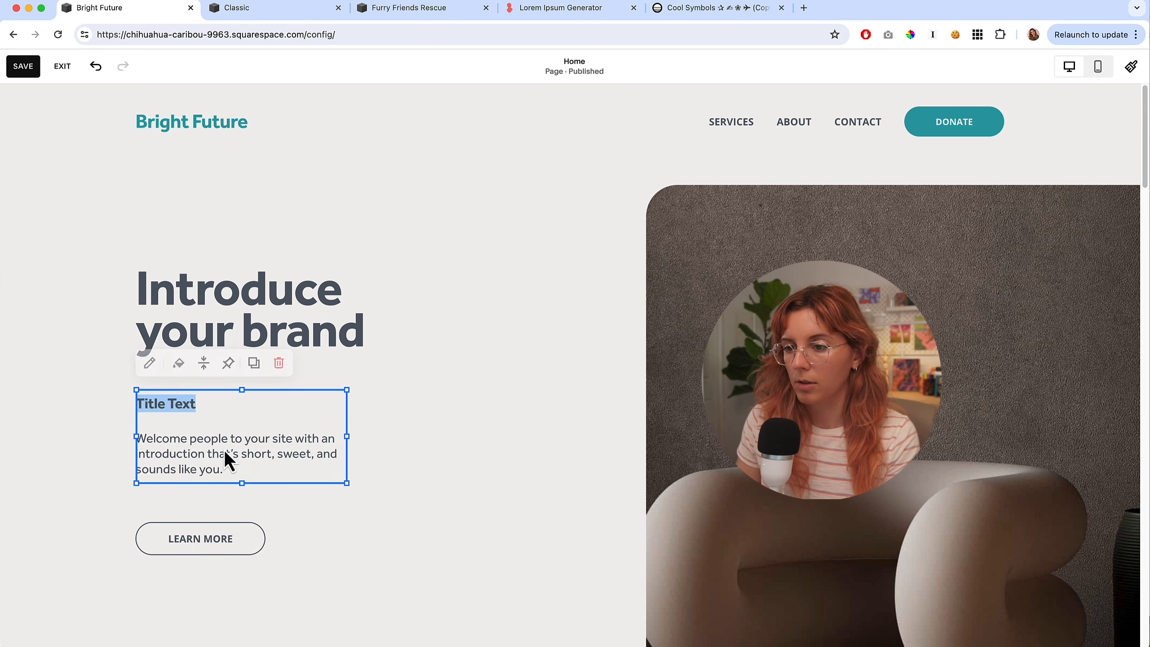
{"action": "left_click", "coordinate": [344, 535]}
- Turn on the background for the "Title Text" block and close its background styling options
{"action": "left_click", "coordinate": [252, 445]}
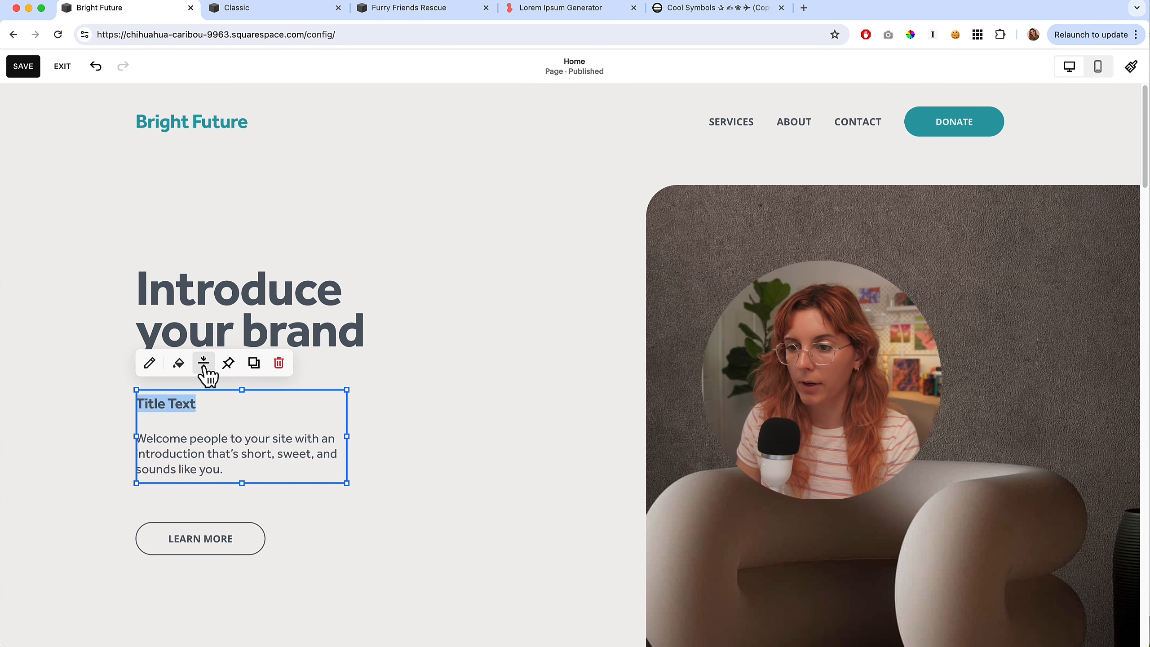
{"action": "left_click", "coordinate": [179, 363]}
{"action": "left_click", "coordinate": [537, 383]}
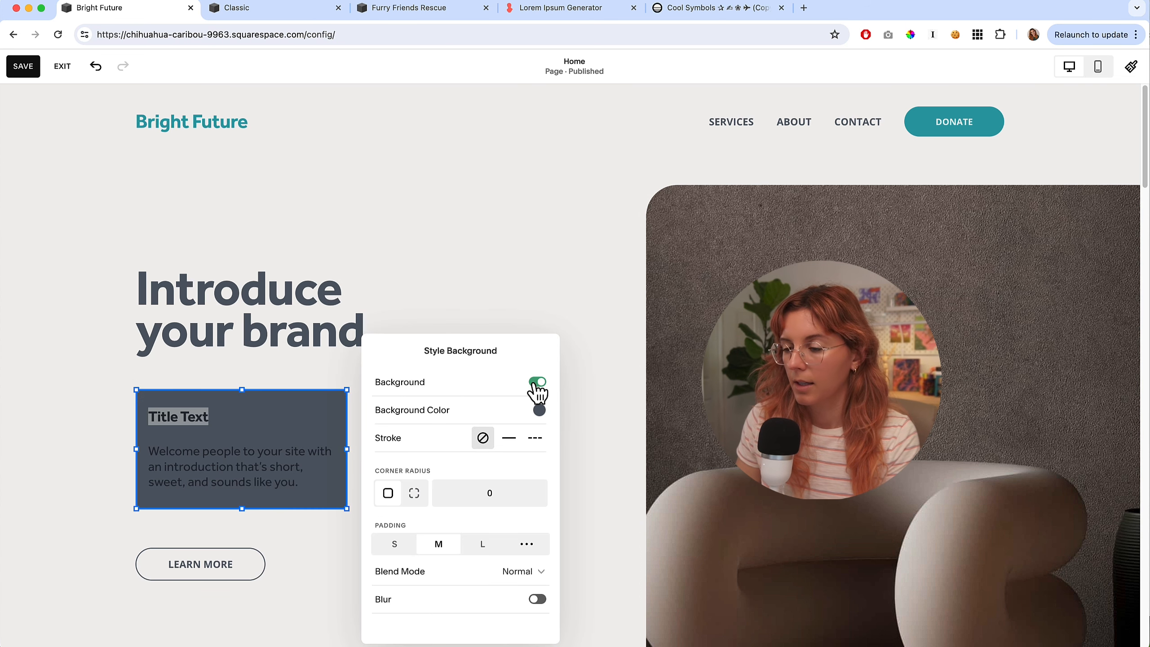
{"action": "left_click", "coordinate": [350, 545]}
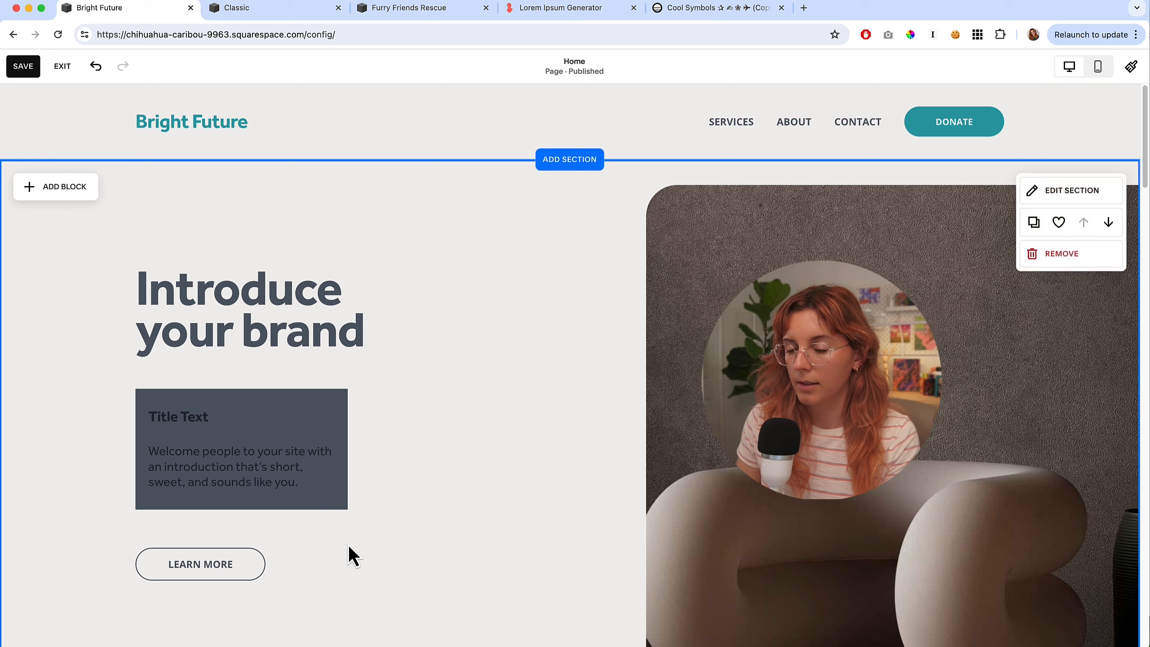
{"action": "left_click", "coordinate": [327, 484]}
- In the Light 1 theme, set Heading (Small) and Paragraph (Medium) on Background to light gray, and leave the site styles
{"action": "left_click", "coordinate": [1131, 65]}
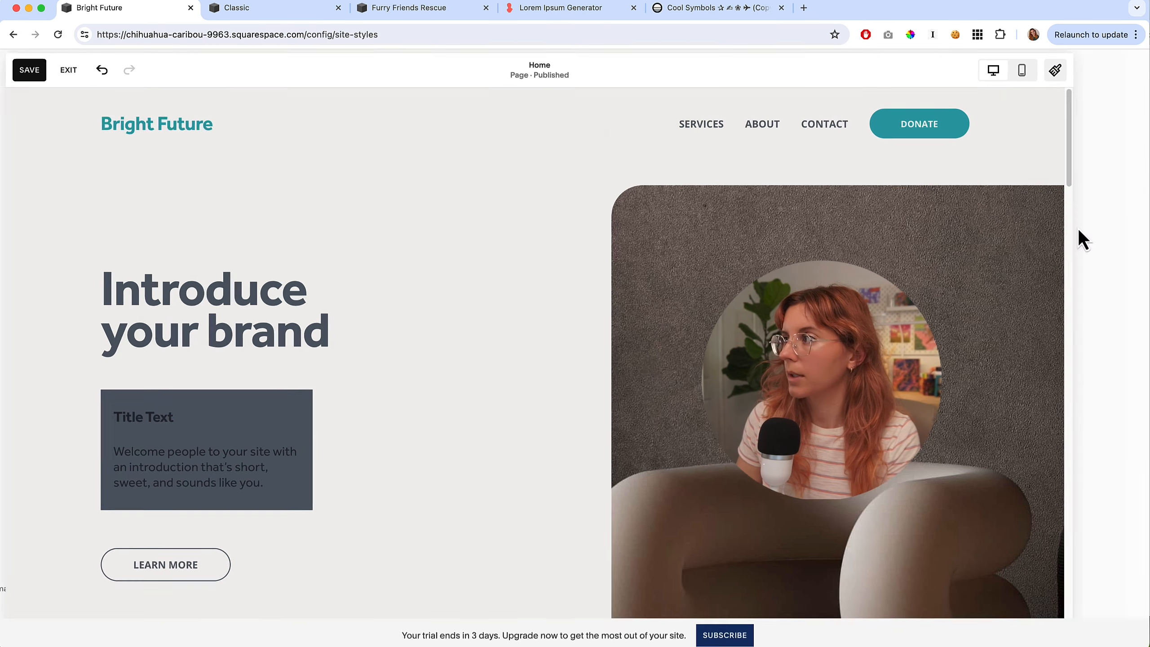
{"action": "left_click", "coordinate": [1041, 354]}
{"action": "scroll", "coordinate": [1041, 453], "scroll_direction": "down", "scroll_amount": 6}
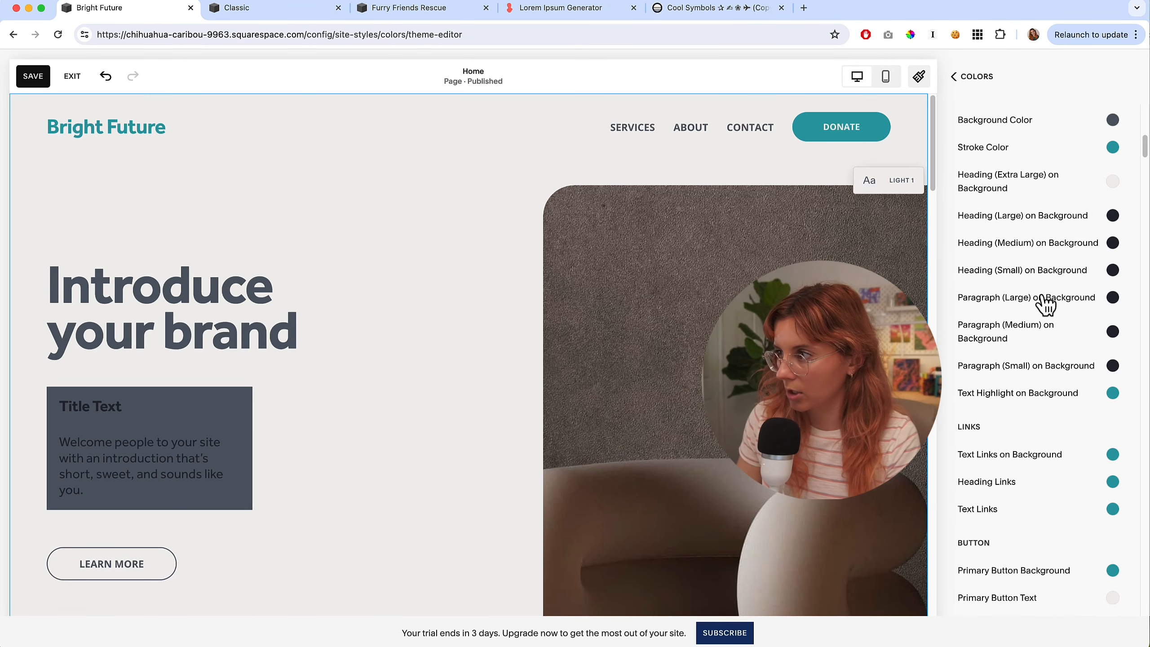
{"action": "left_click", "coordinate": [1045, 299]}
{"action": "left_click", "coordinate": [1014, 245]}
{"action": "left_click", "coordinate": [982, 333]}
{"action": "left_click", "coordinate": [1015, 302]}
{"action": "left_click", "coordinate": [413, 394]}
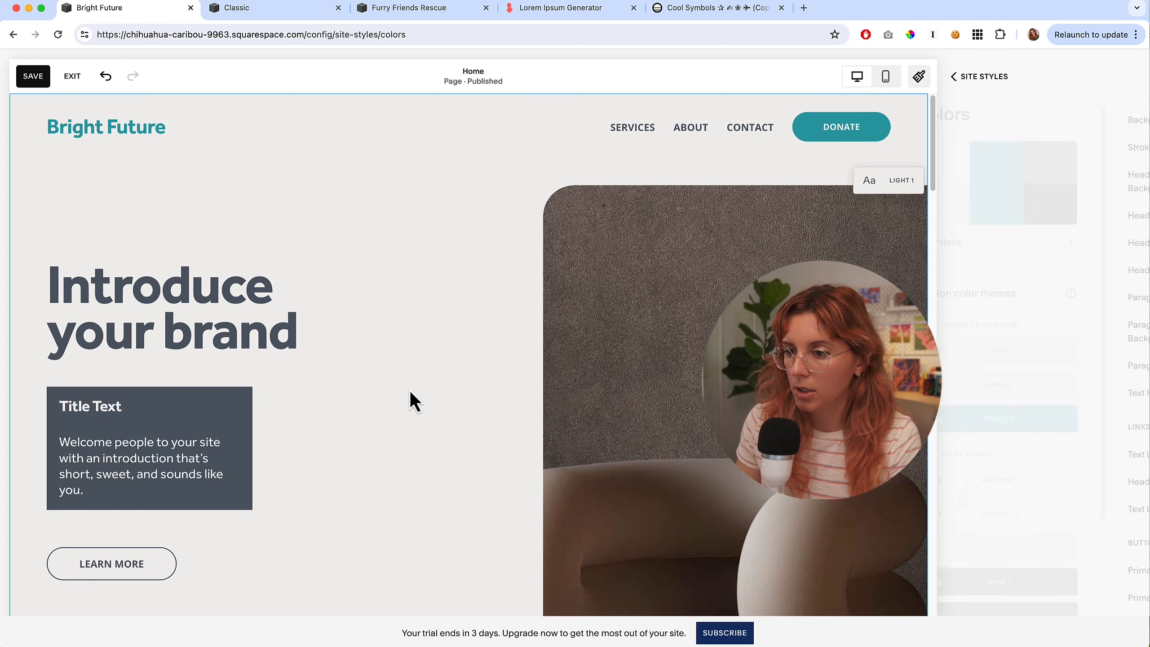
{"action": "left_click", "coordinate": [421, 392]}
- Round the corners of the "Title Text" block's background and move the block so it overlaps the image's edge
{"action": "left_click", "coordinate": [265, 460]}
{"action": "left_click", "coordinate": [188, 362]}
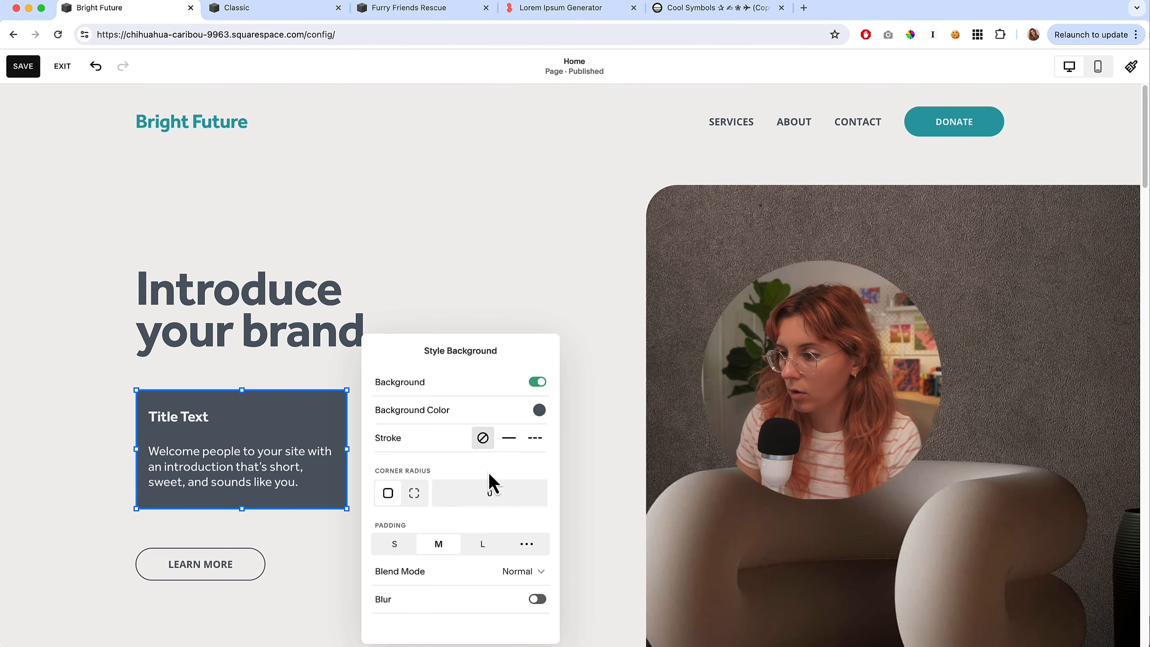
{"action": "left_click", "coordinate": [364, 465]}
{"action": "left_click_drag", "start_coordinate": [277, 454], "coordinate": [665, 447]}
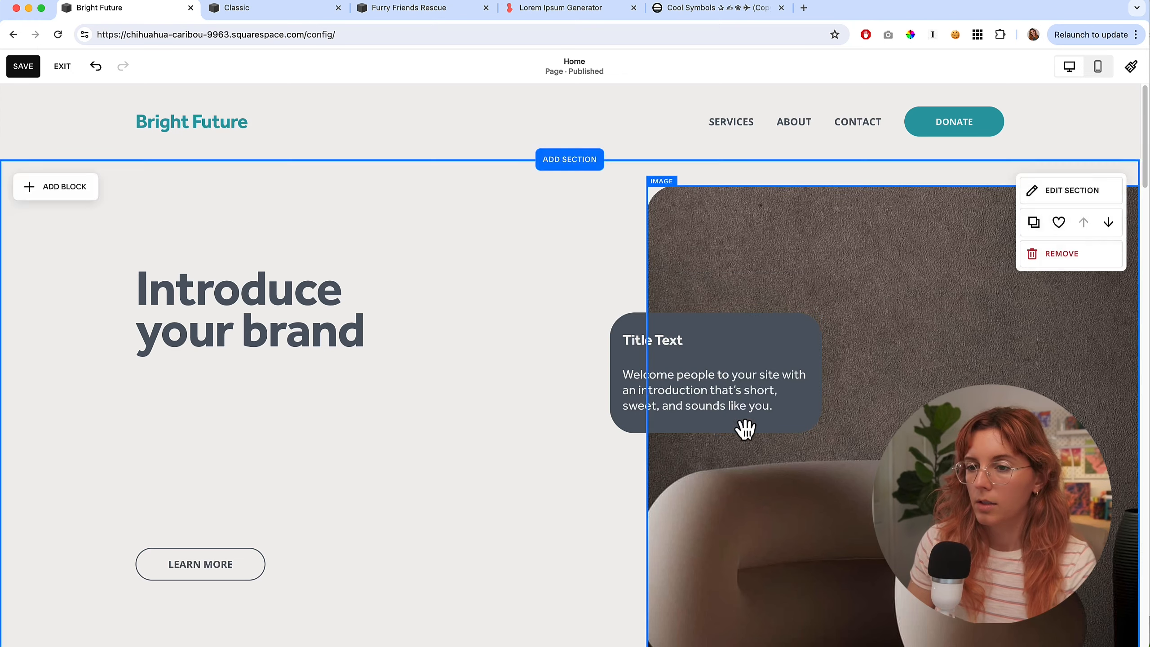
- Move the "Title Text" block back beneath the "Introduce your brand" heading, above the Learn More button
{"action": "left_click_drag", "start_coordinate": [745, 429], "coordinate": [254, 460]}
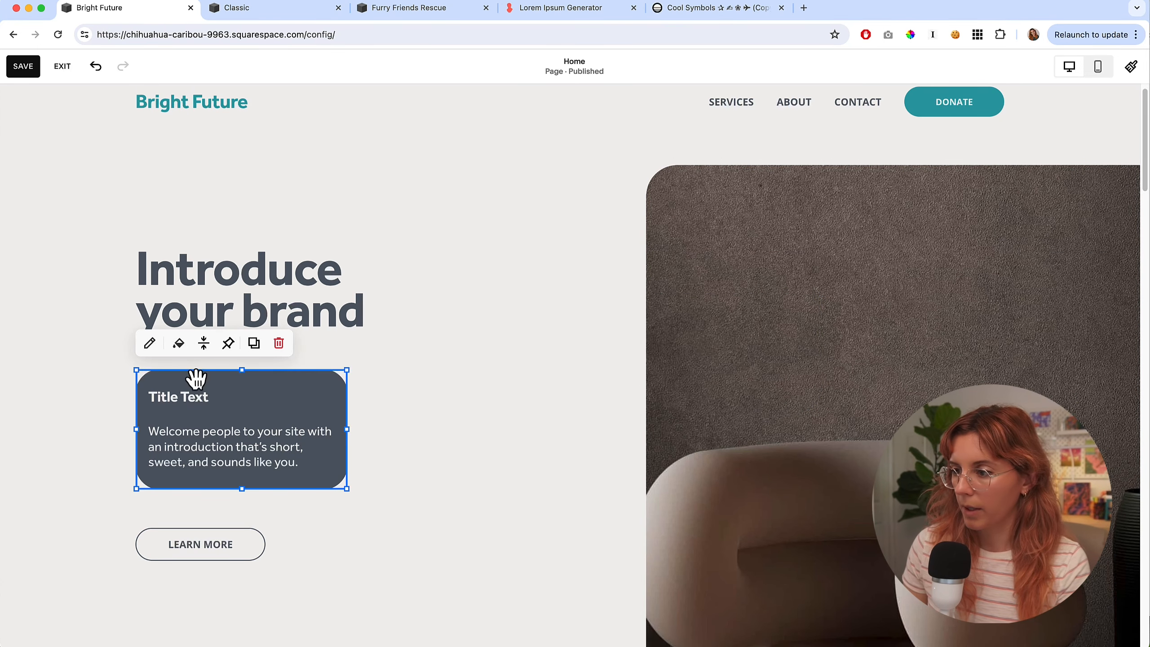
{"action": "left_click", "coordinate": [176, 345]}
{"action": "left_click", "coordinate": [536, 390]}
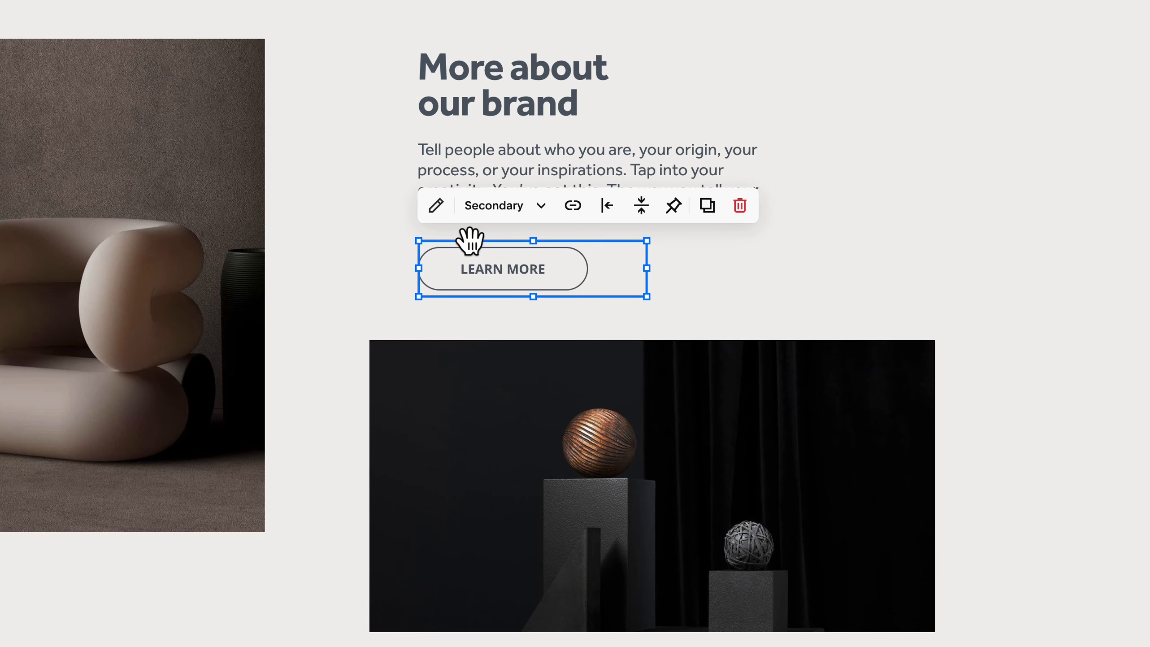
- Open the content settings of the Learn More button under "More about our brand" and try out editing its text
{"action": "left_click", "coordinate": [438, 212]}
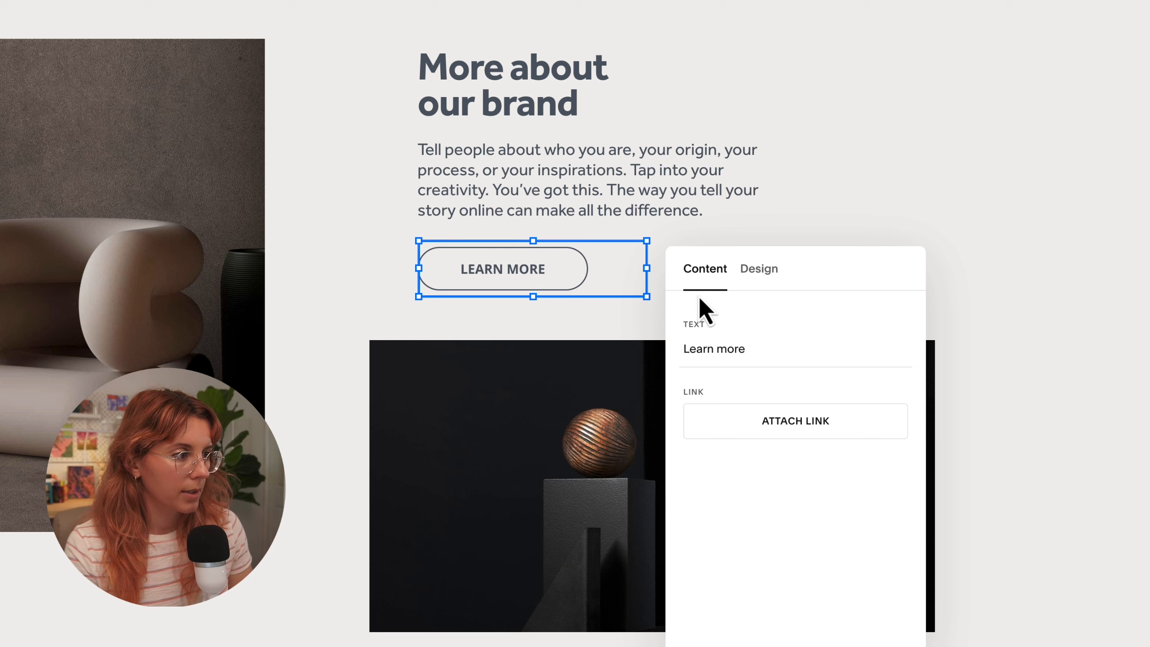
{"action": "left_click_drag", "start_coordinate": [684, 349], "coordinate": [742, 348]}
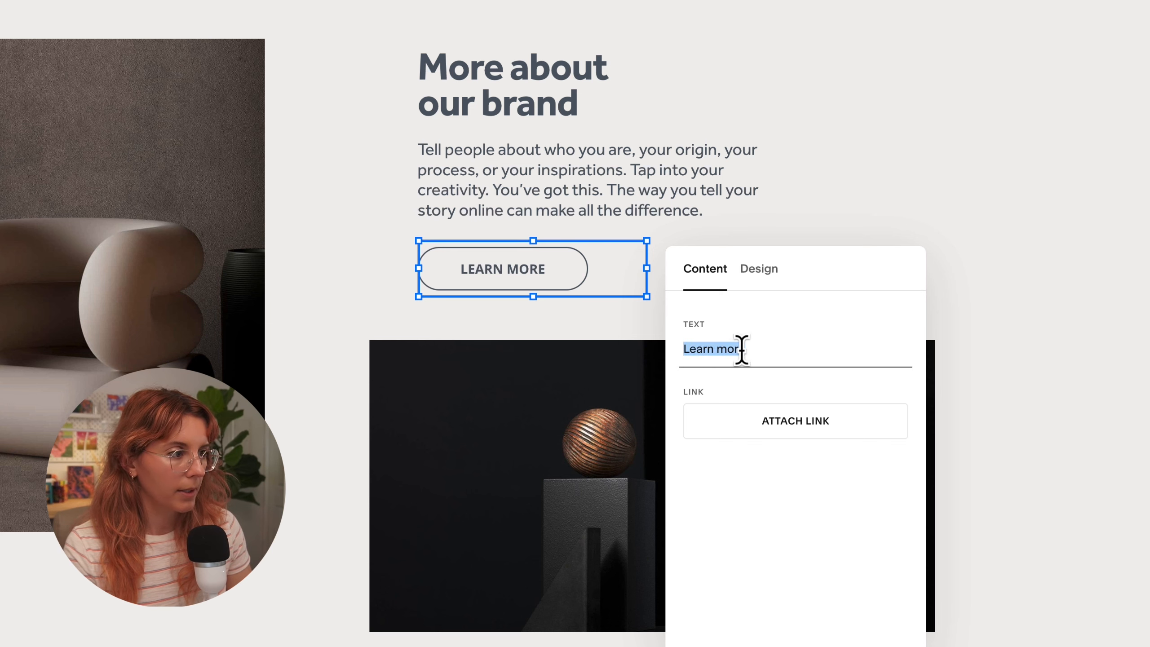
{"action": "left_click", "coordinate": [745, 349]}
{"action": "type", "text": "adf"}
{"action": "key", "text": "BackSpace"}
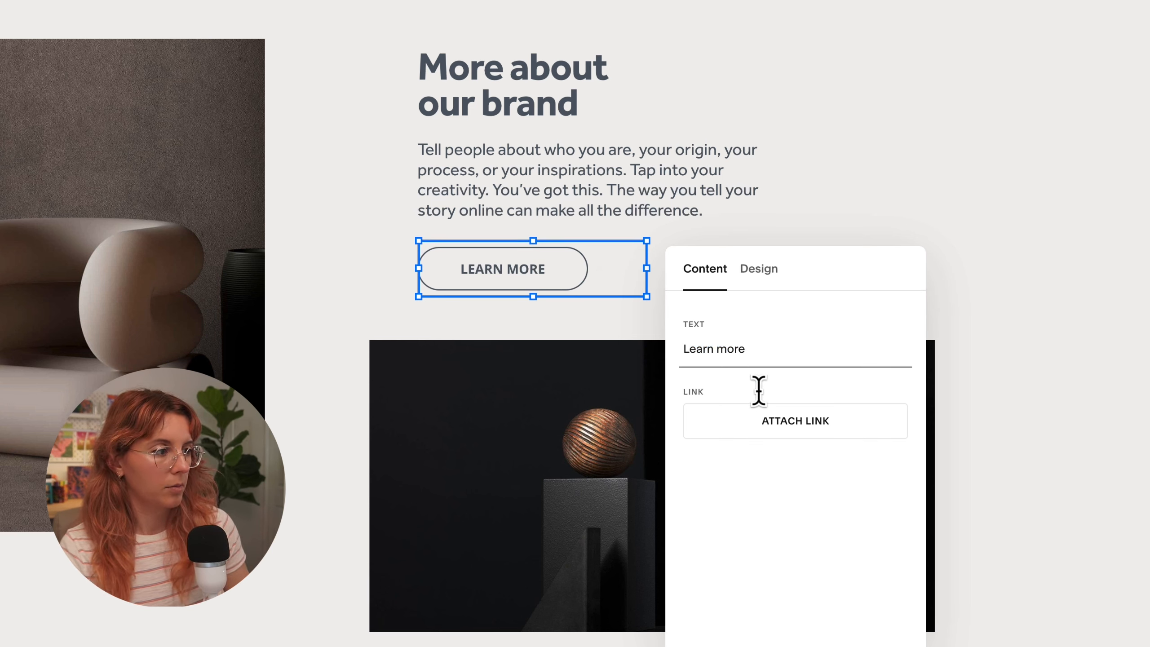
{"action": "left_click", "coordinate": [769, 441]}
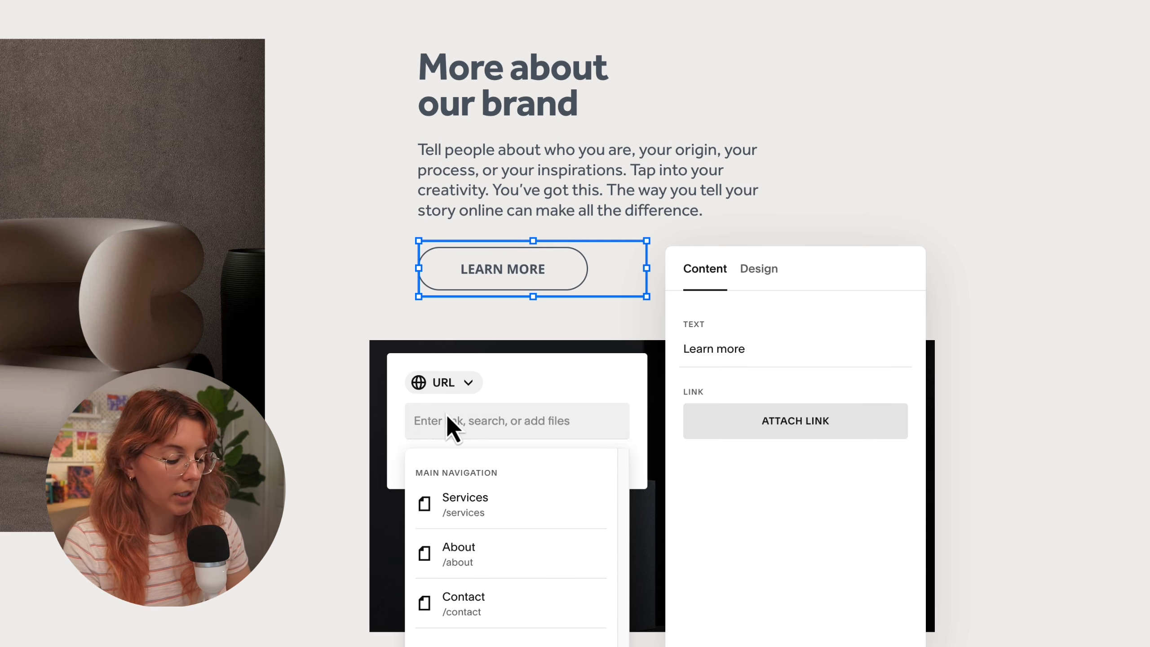
{"action": "type", "text": "https://google.com"}
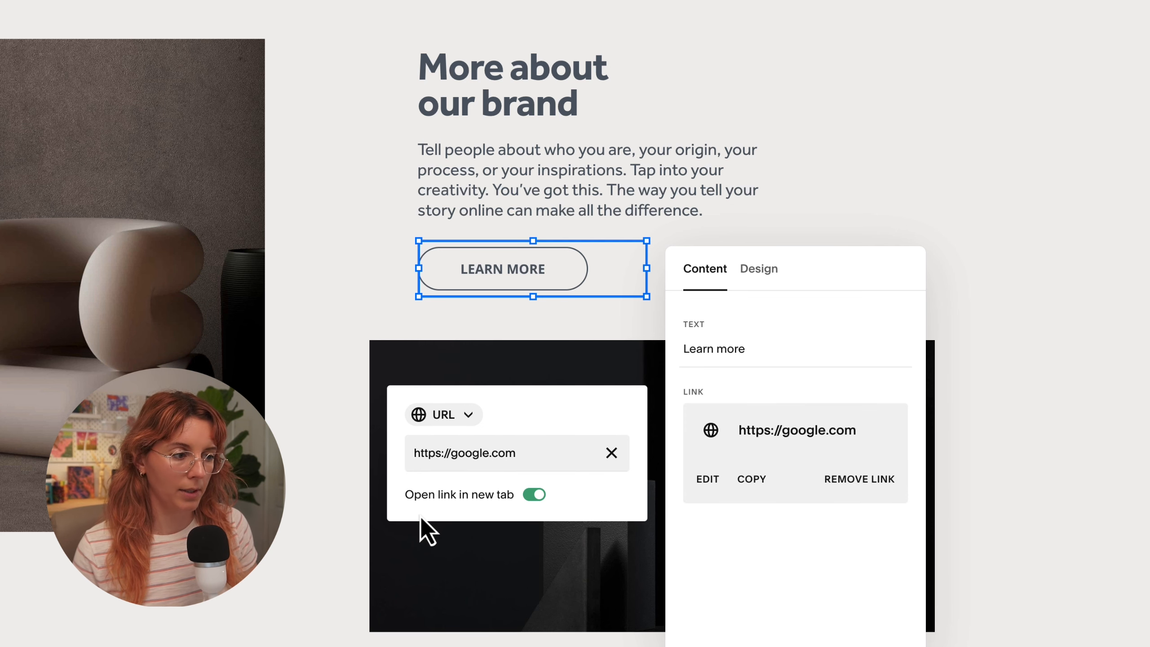
{"action": "left_click_drag", "start_coordinate": [436, 497], "coordinate": [526, 505]}
{"action": "left_click", "coordinate": [502, 498]}
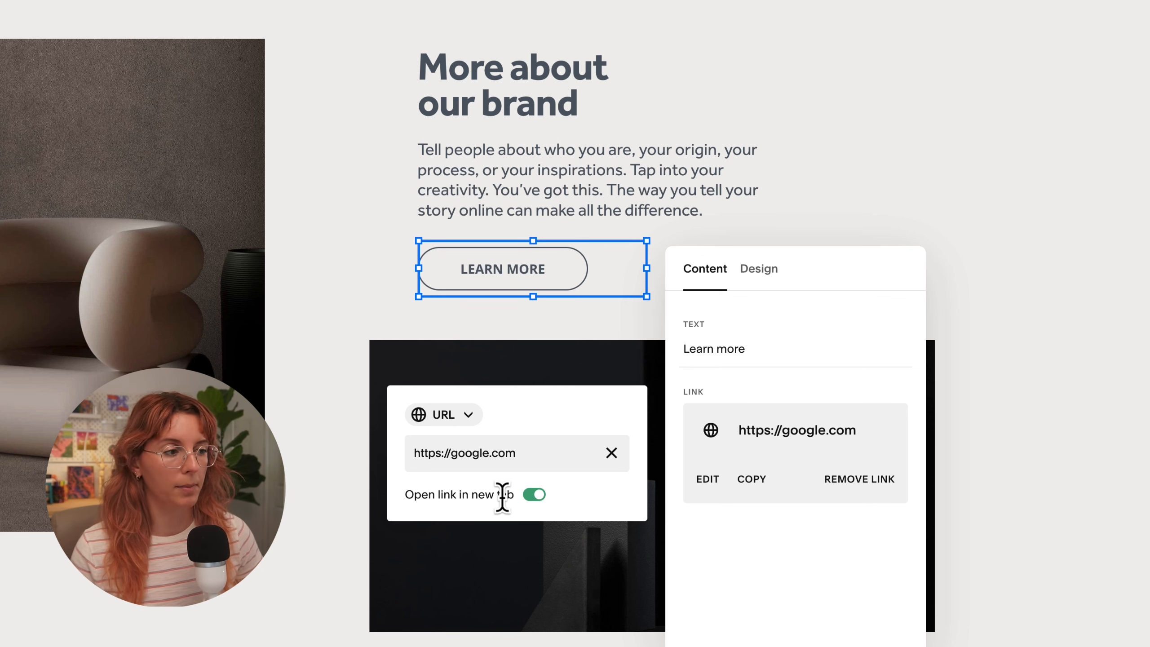
{"action": "left_click", "coordinate": [611, 453]}
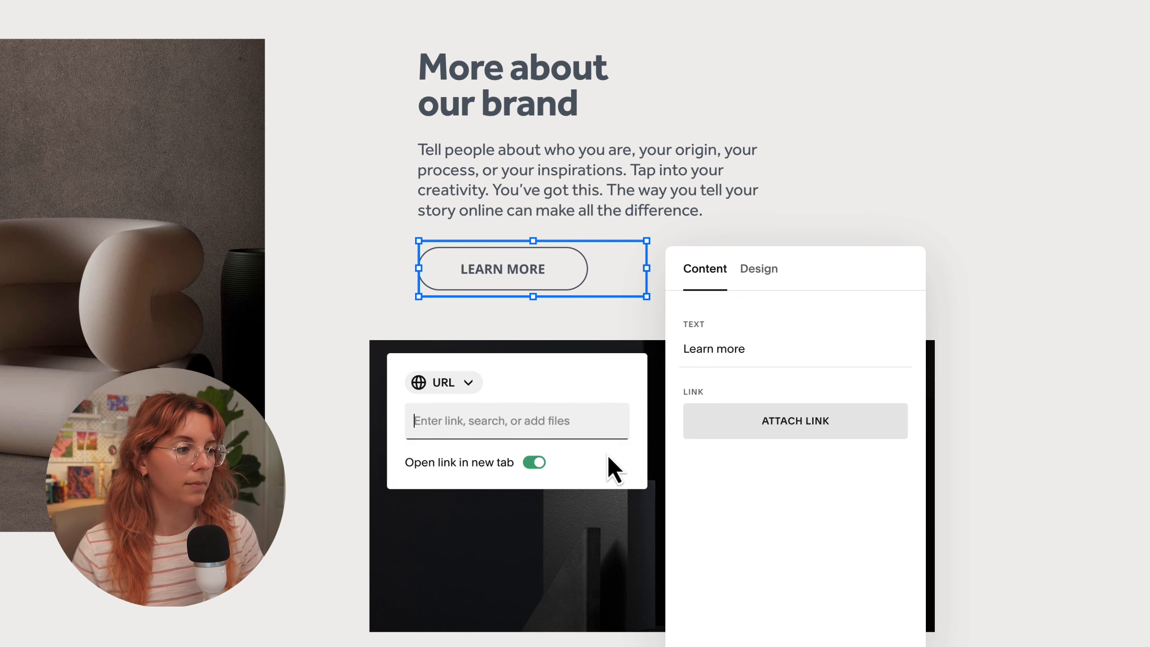
- Link the Learn More button to the site's Services page and close the link options
{"action": "left_click", "coordinate": [509, 421]}
{"action": "left_click", "coordinate": [465, 503]}
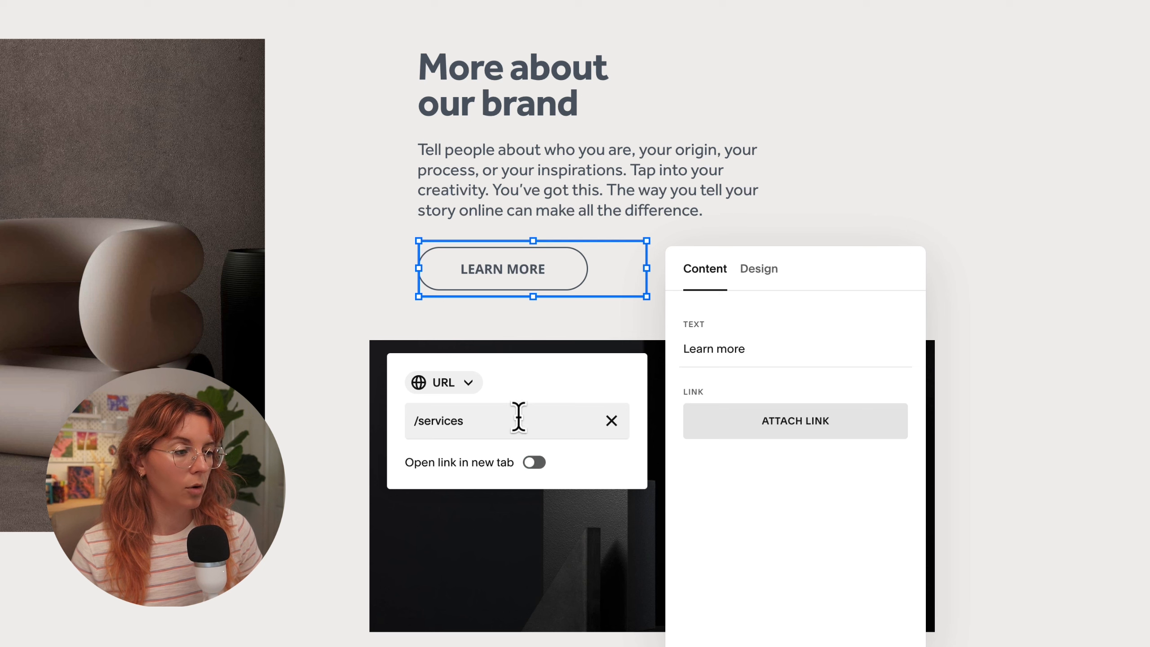
{"action": "left_click", "coordinate": [751, 282]}
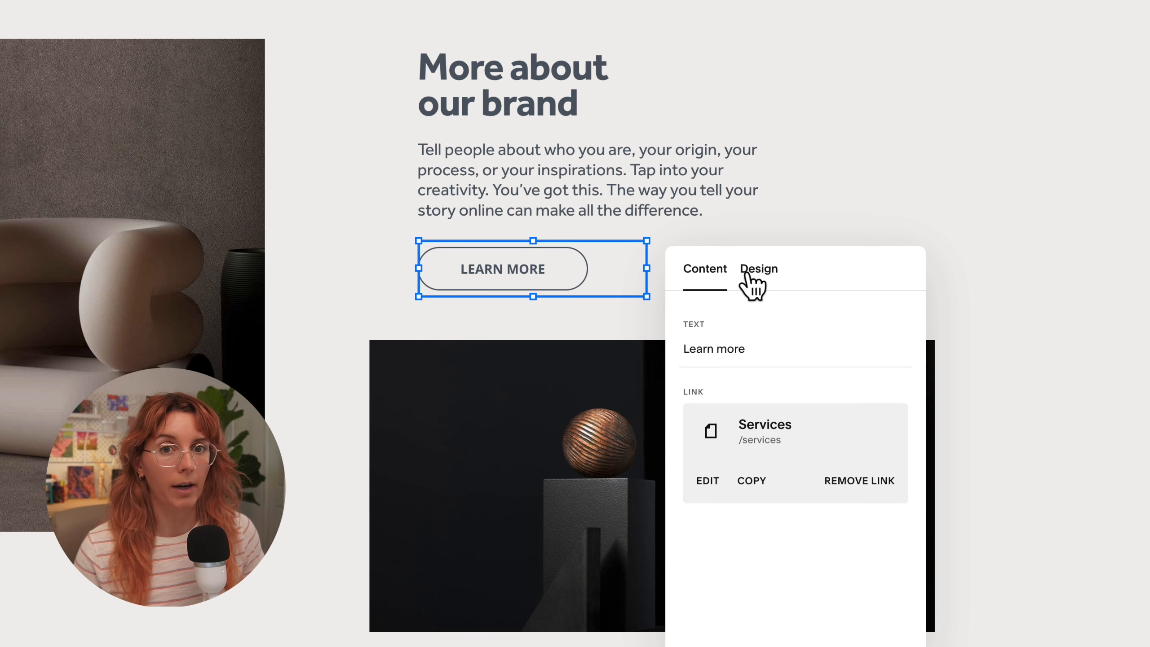
- Try the Fill size option in the Learn More button's design settings, return it to Fit, and widen the button block
{"action": "left_click", "coordinate": [761, 272]}
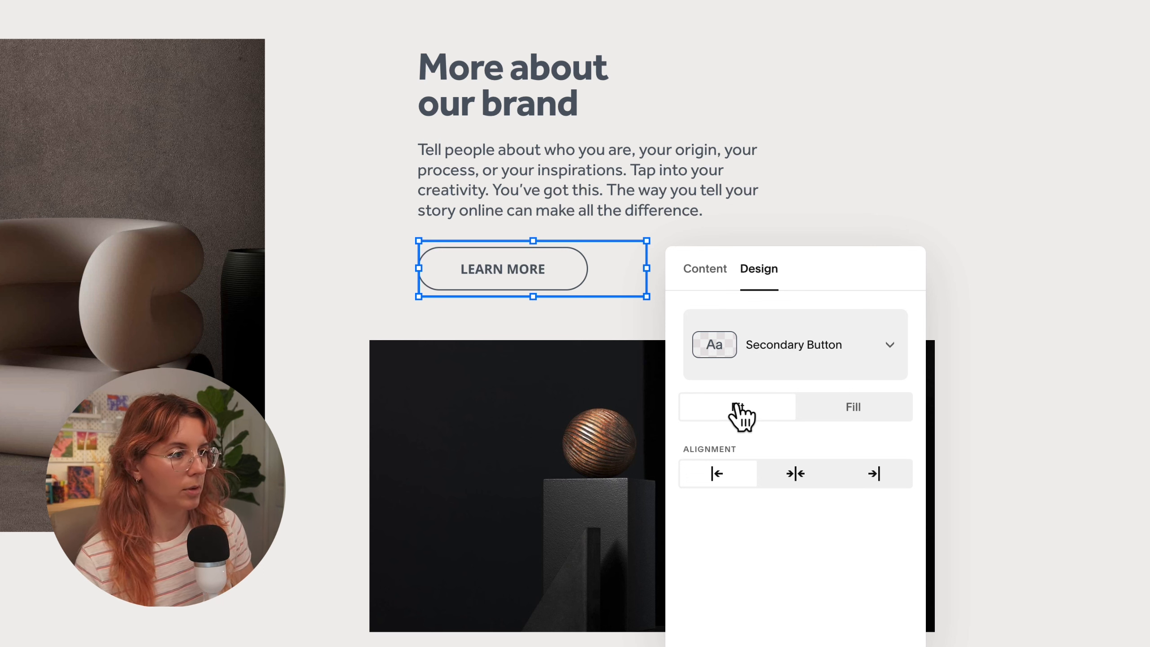
{"action": "left_click", "coordinate": [848, 408]}
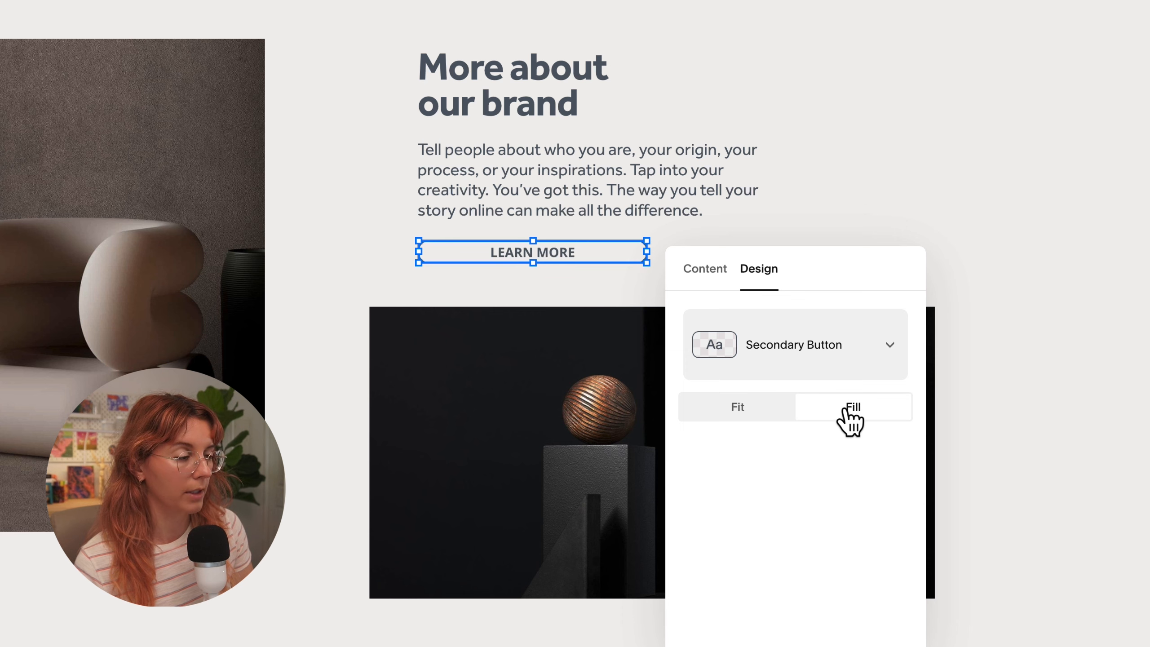
{"action": "left_click_drag", "start_coordinate": [643, 263], "coordinate": [824, 293]}
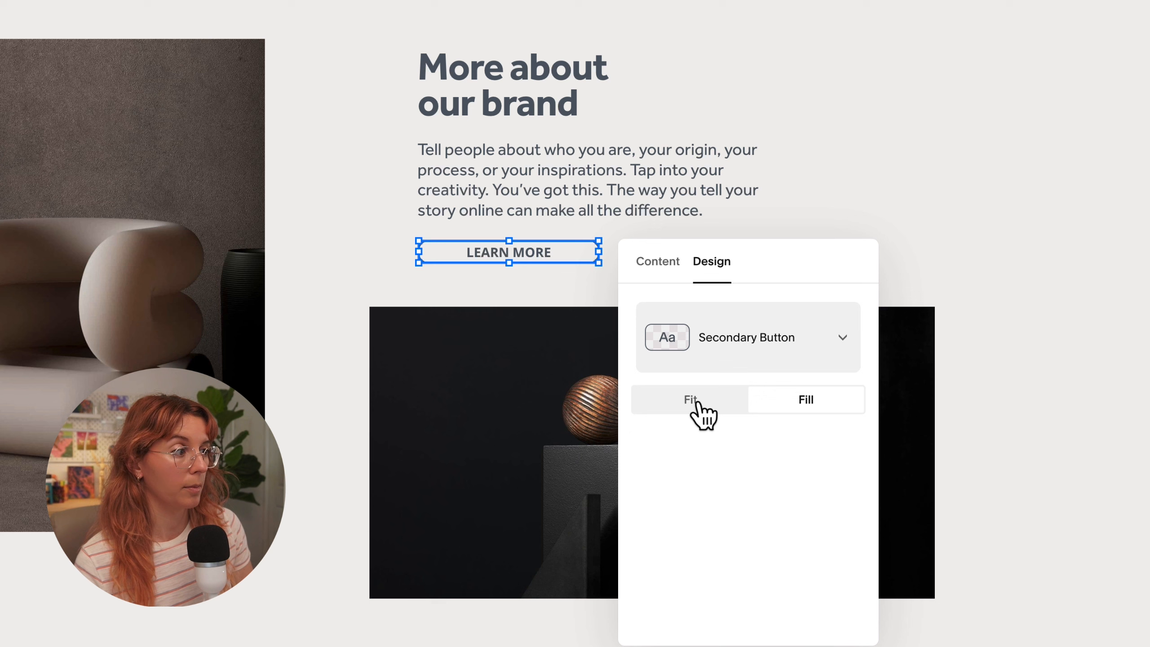
{"action": "left_click", "coordinate": [698, 402]}
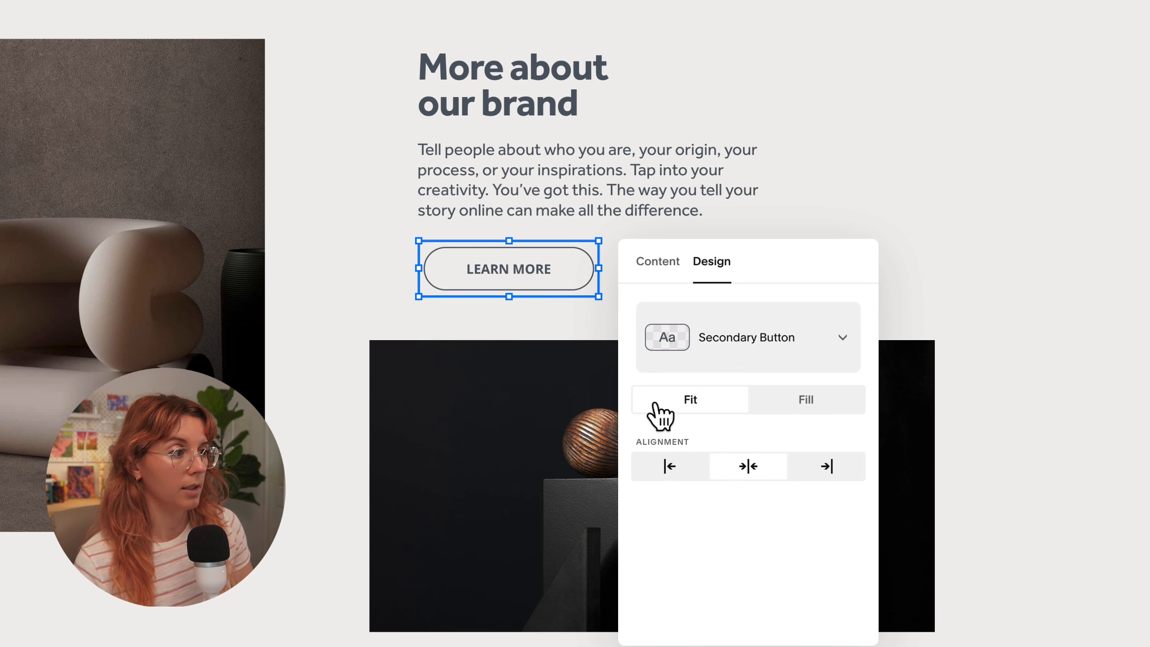
{"action": "left_click_drag", "start_coordinate": [596, 271], "coordinate": [730, 267]}
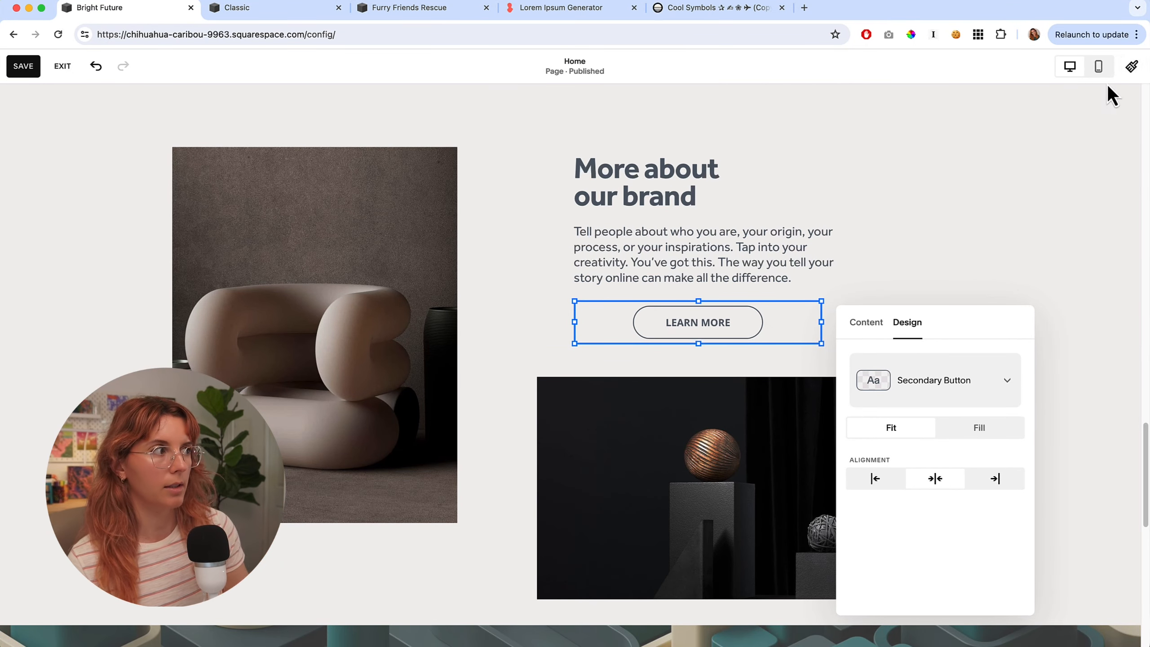
- In the site-wide button styles, set the Secondary button's horizontal padding to 2.8em and increase its vertical padding
{"action": "left_click", "coordinate": [1133, 67]}
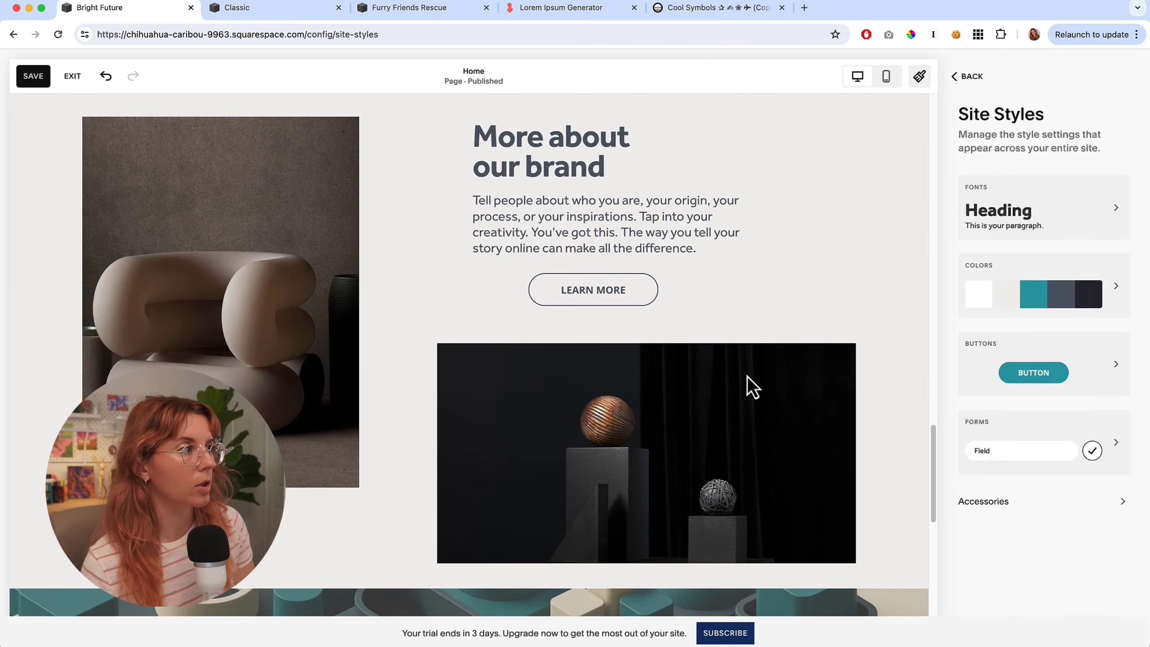
{"action": "left_click", "coordinate": [990, 368]}
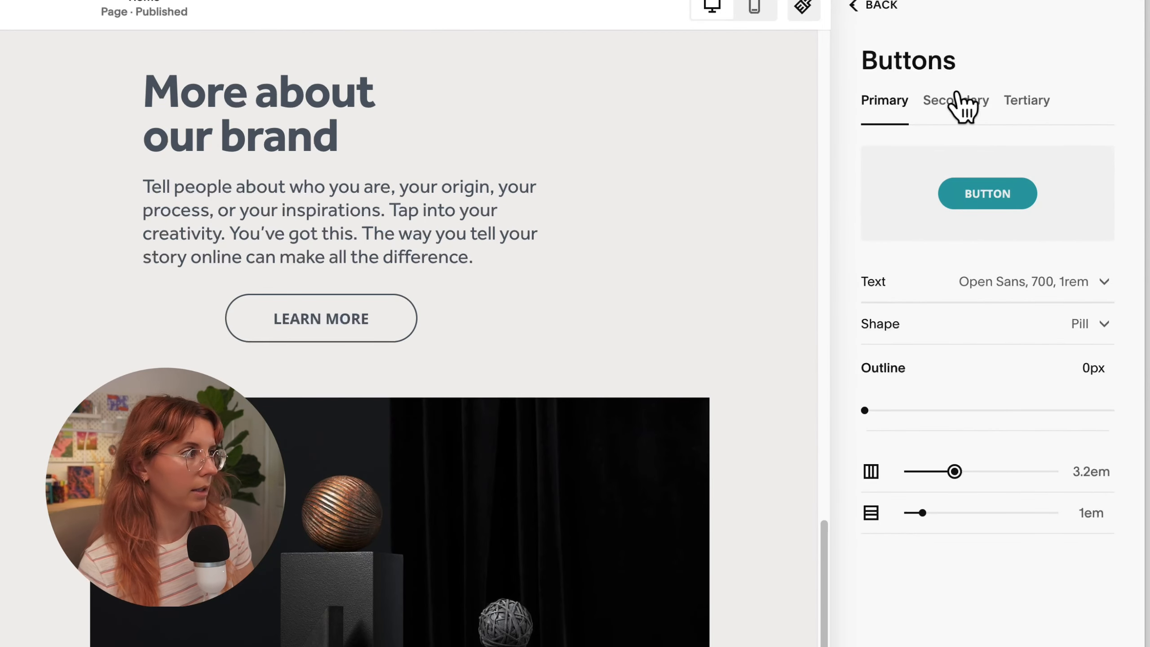
{"action": "left_click", "coordinate": [1031, 141]}
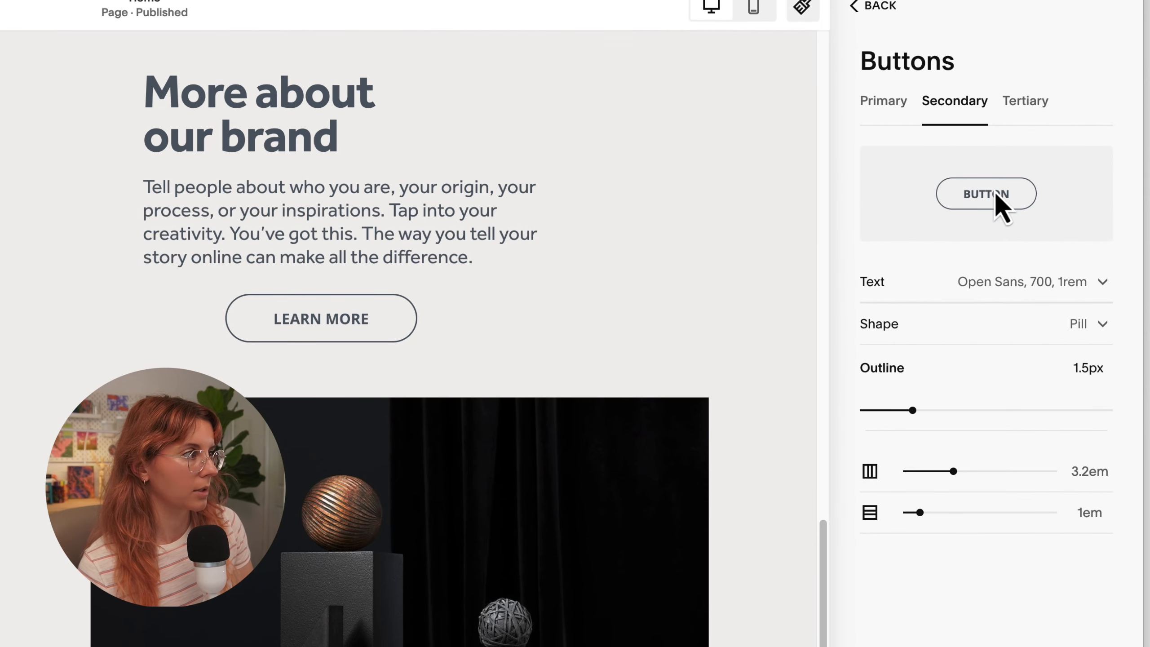
{"action": "mouse_move", "coordinate": [953, 474]}
{"action": "left_mouse_down"}
{"action": "mouse_move", "coordinate": [920, 472]}
{"action": "mouse_move", "coordinate": [948, 471]}
{"action": "left_mouse_up"}
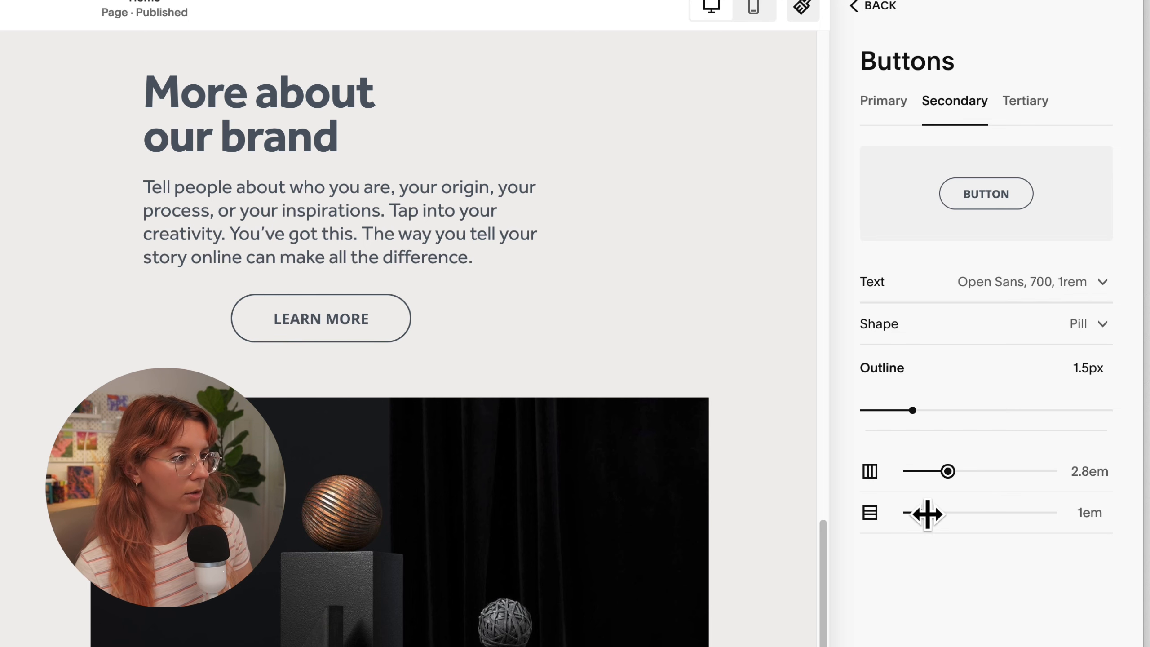
{"action": "mouse_move", "coordinate": [925, 514]}
{"action": "left_mouse_down"}
{"action": "mouse_move", "coordinate": [935, 515]}
{"action": "mouse_move", "coordinate": [924, 513]}
{"action": "left_mouse_up"}
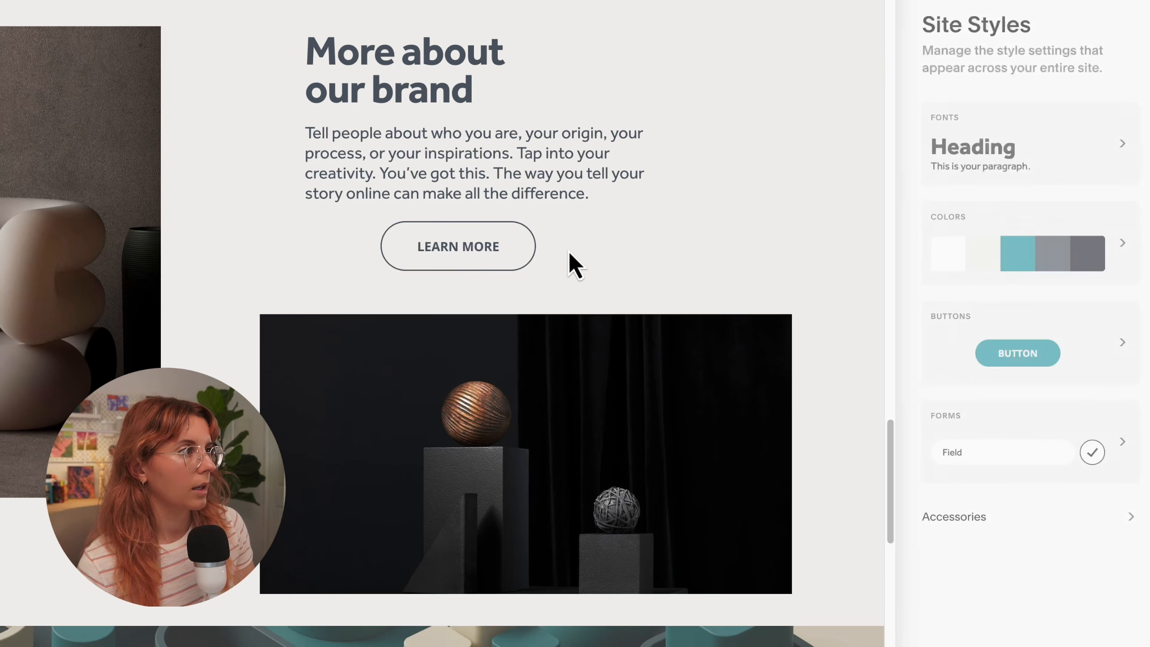
{"action": "left_click", "coordinate": [804, 6]}
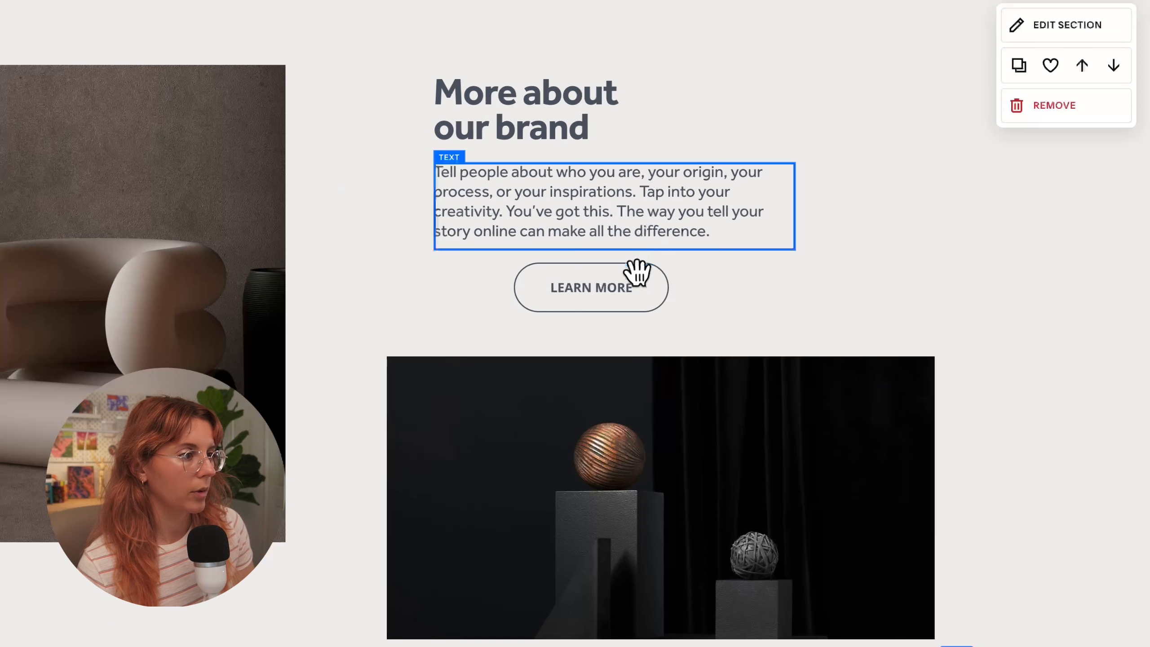
- In the Learn More button's design settings, try right alignment and set the alignment to left
{"action": "left_click", "coordinate": [570, 313]}
{"action": "left_click", "coordinate": [452, 225]}
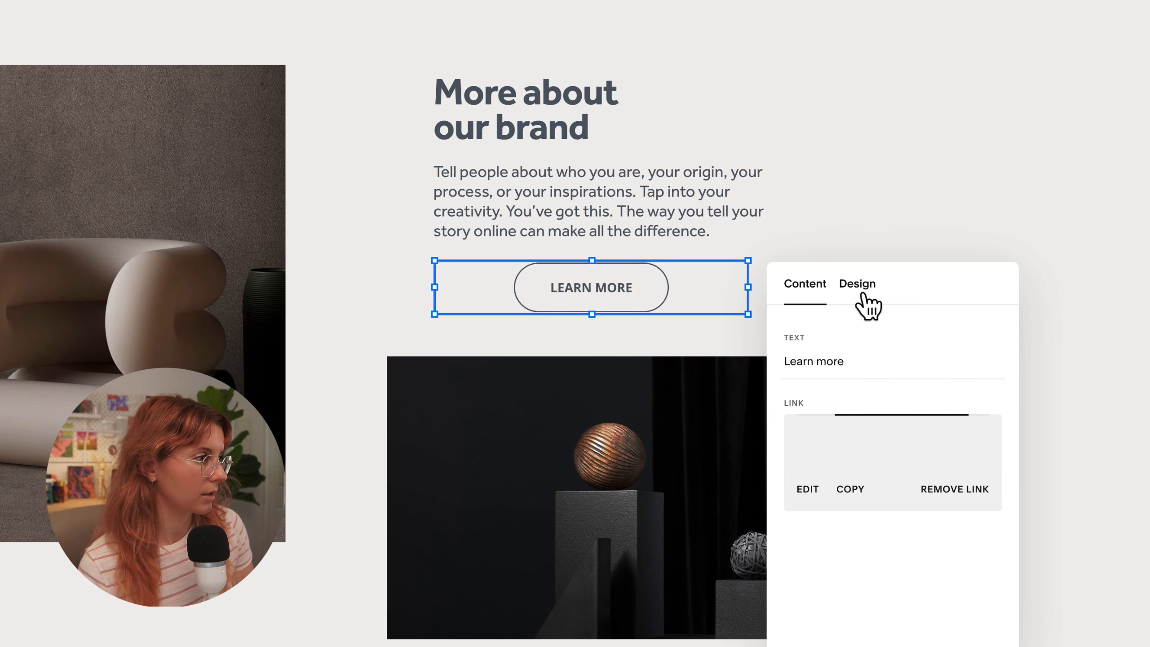
{"action": "left_click", "coordinate": [861, 300]}
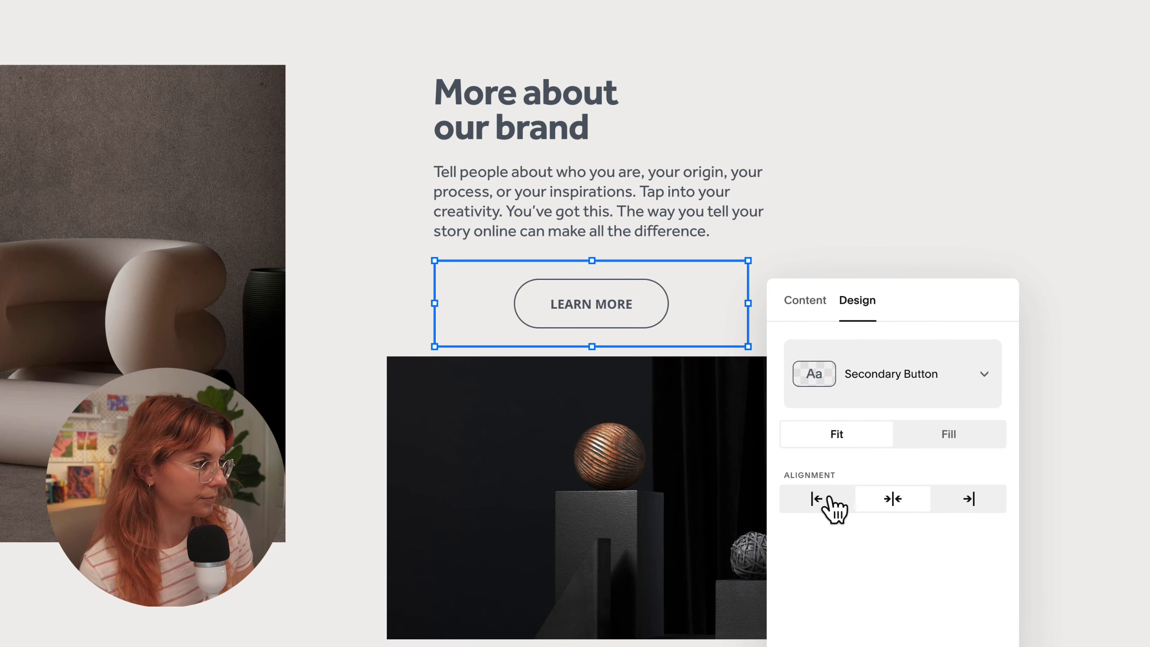
{"action": "left_click", "coordinate": [947, 502]}
{"action": "left_click", "coordinate": [824, 515]}
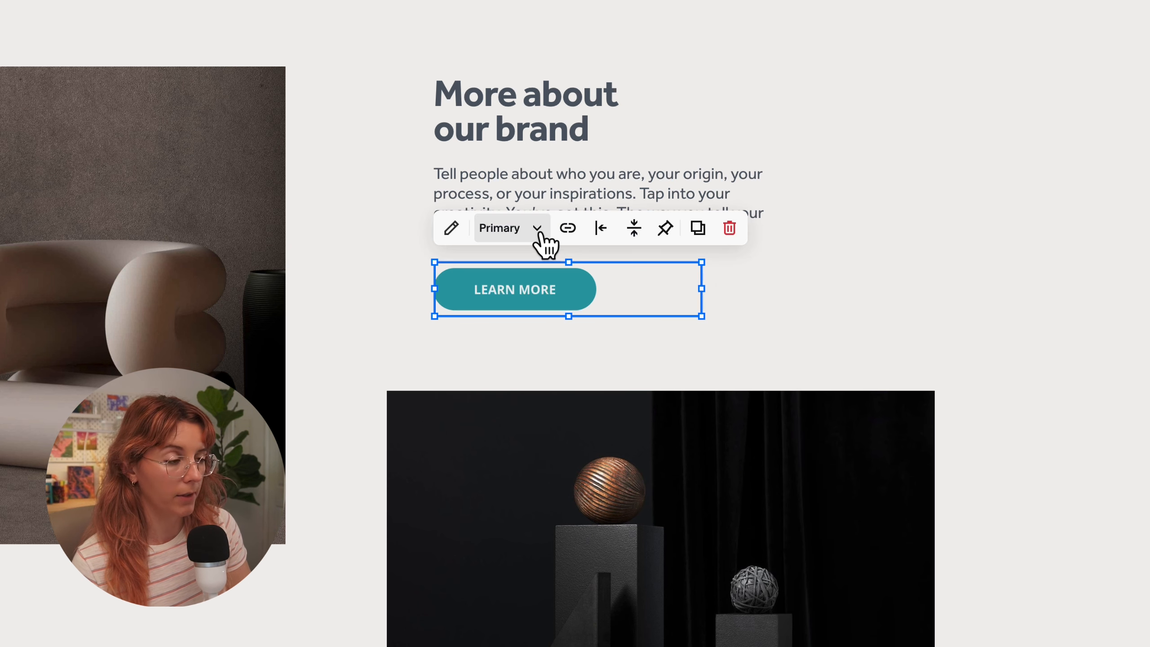
- Switch the Learn More button's style to Secondary and back to Primary
{"action": "left_click", "coordinate": [539, 229]}
{"action": "left_click", "coordinate": [543, 318]}
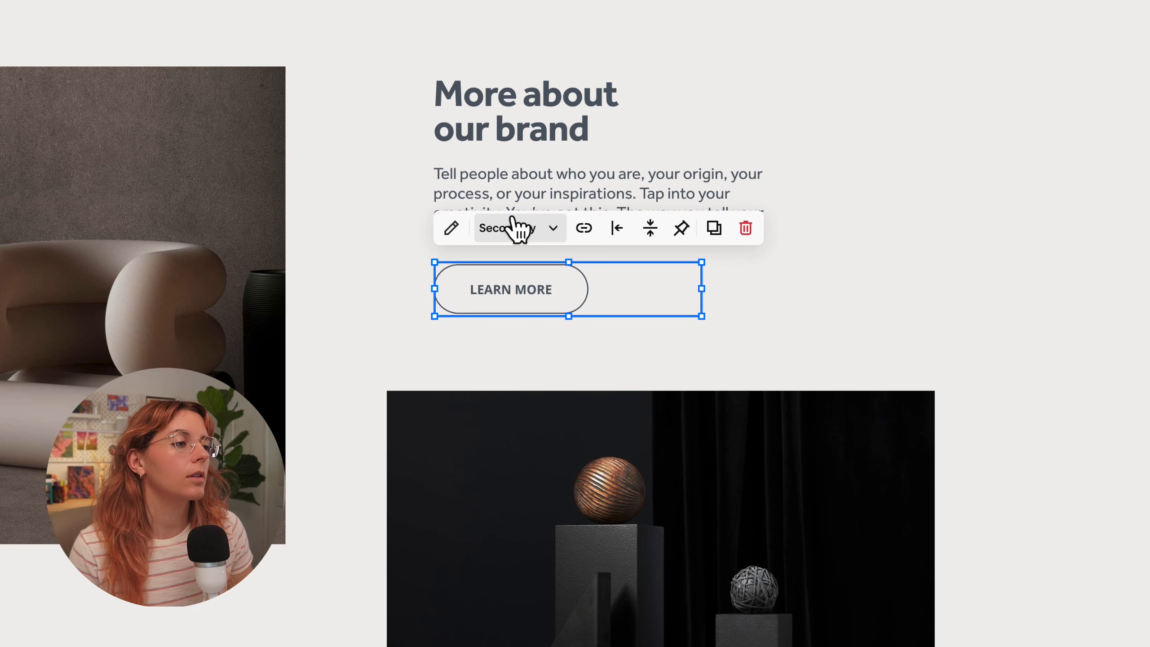
{"action": "left_click", "coordinate": [521, 228]}
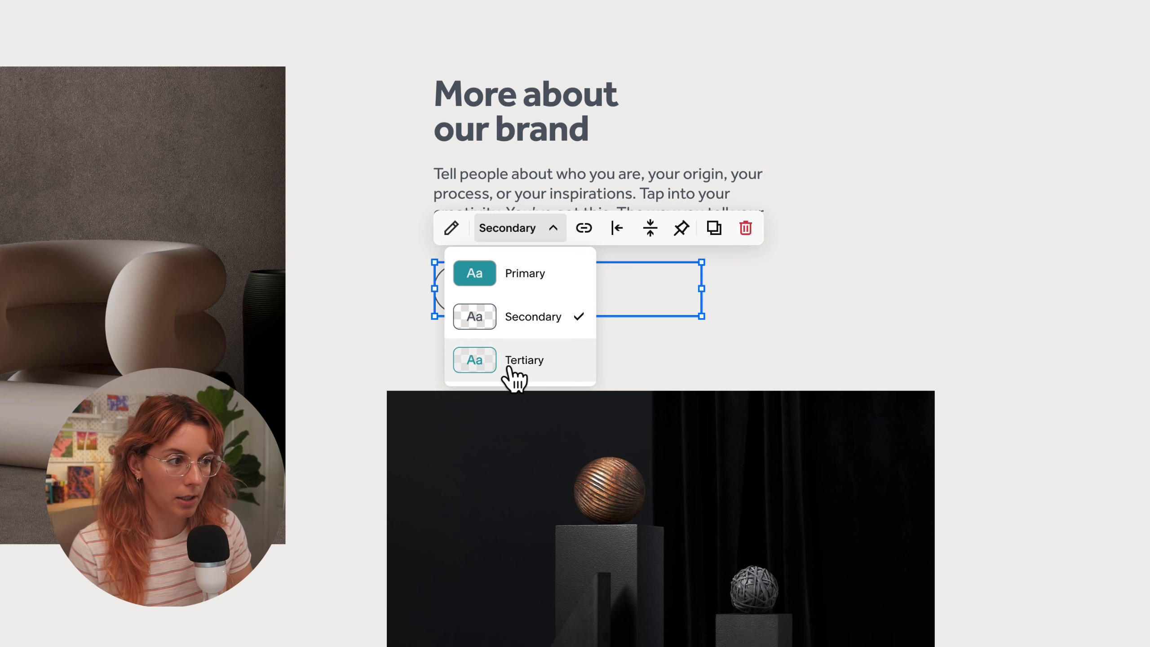
{"action": "left_click", "coordinate": [525, 273]}
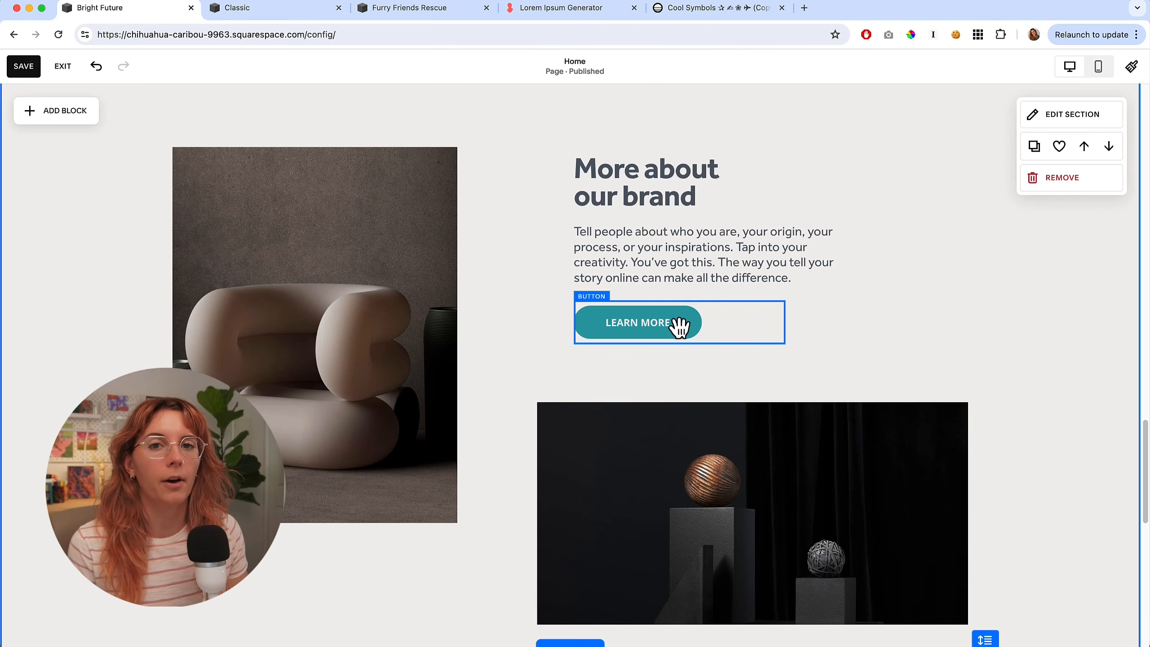
- Duplicate the Learn More button beneath the brand paragraph, place the copy beside the original, and delete that copy
{"action": "left_click", "coordinate": [674, 325]}
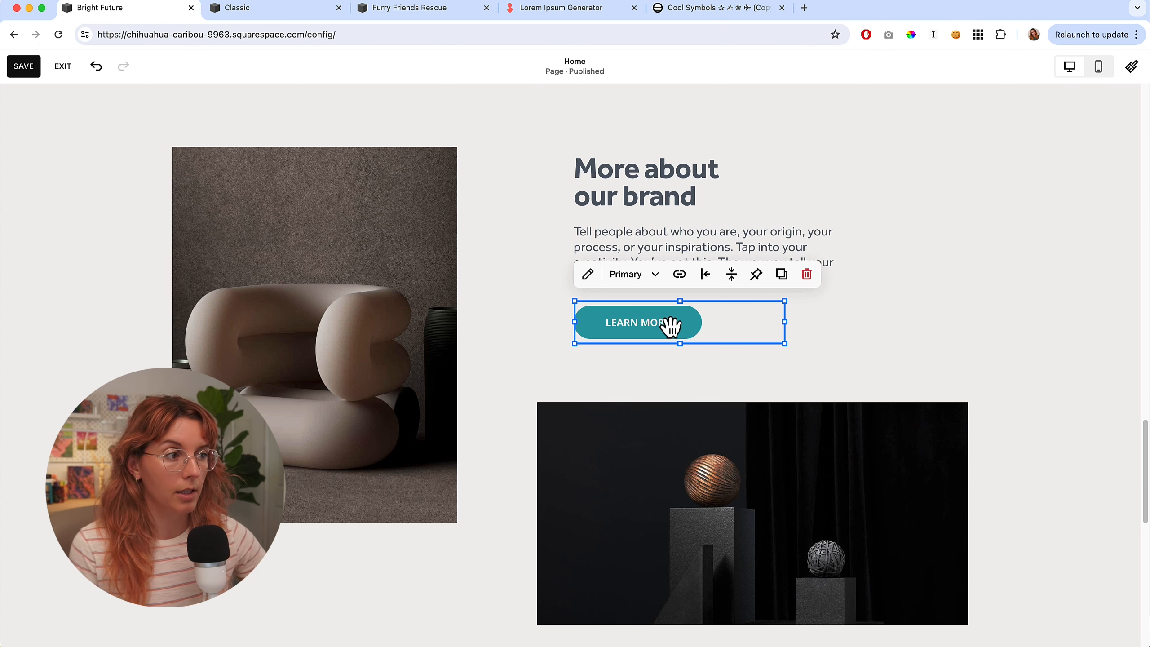
{"action": "scroll", "coordinate": [645, 328], "scroll_direction": "up", "scroll_amount": 1}
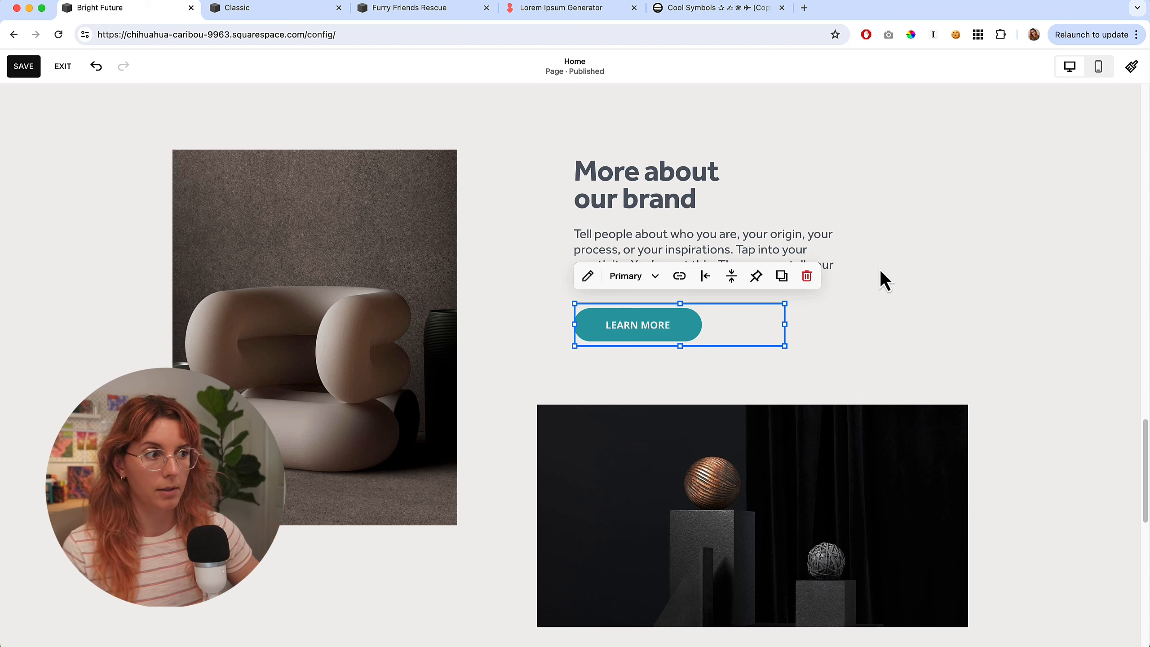
{"action": "left_click", "coordinate": [933, 310]}
{"action": "left_click", "coordinate": [665, 335]}
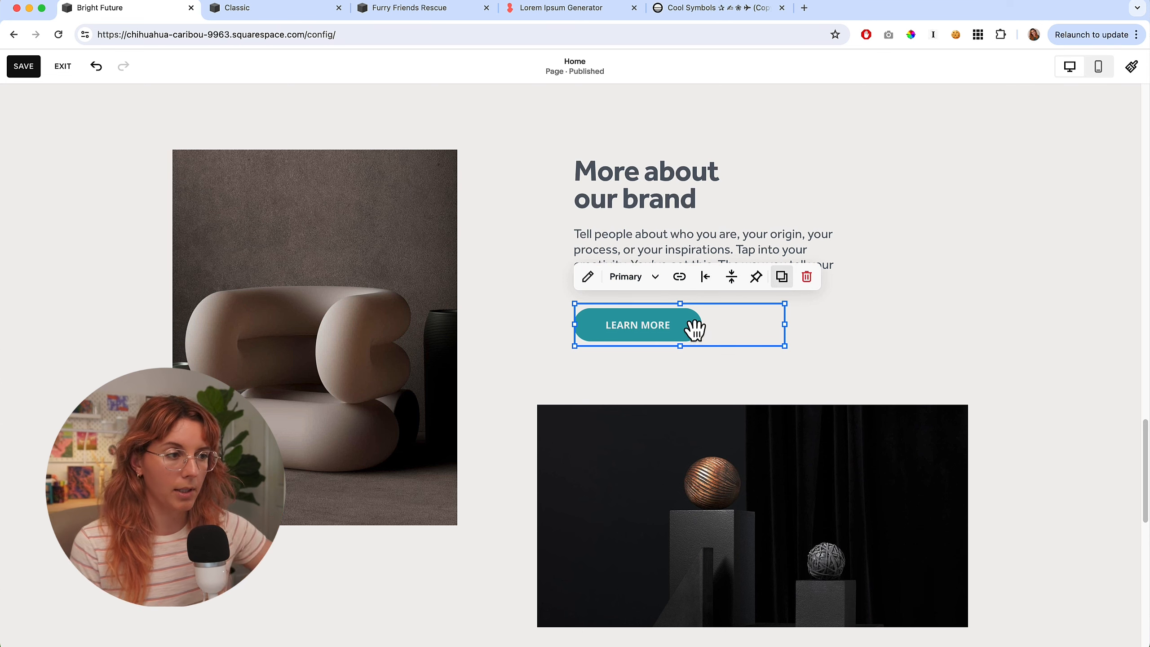
{"action": "left_click_drag", "start_coordinate": [686, 368], "coordinate": [326, 593]}
{"action": "left_click", "coordinate": [309, 577]}
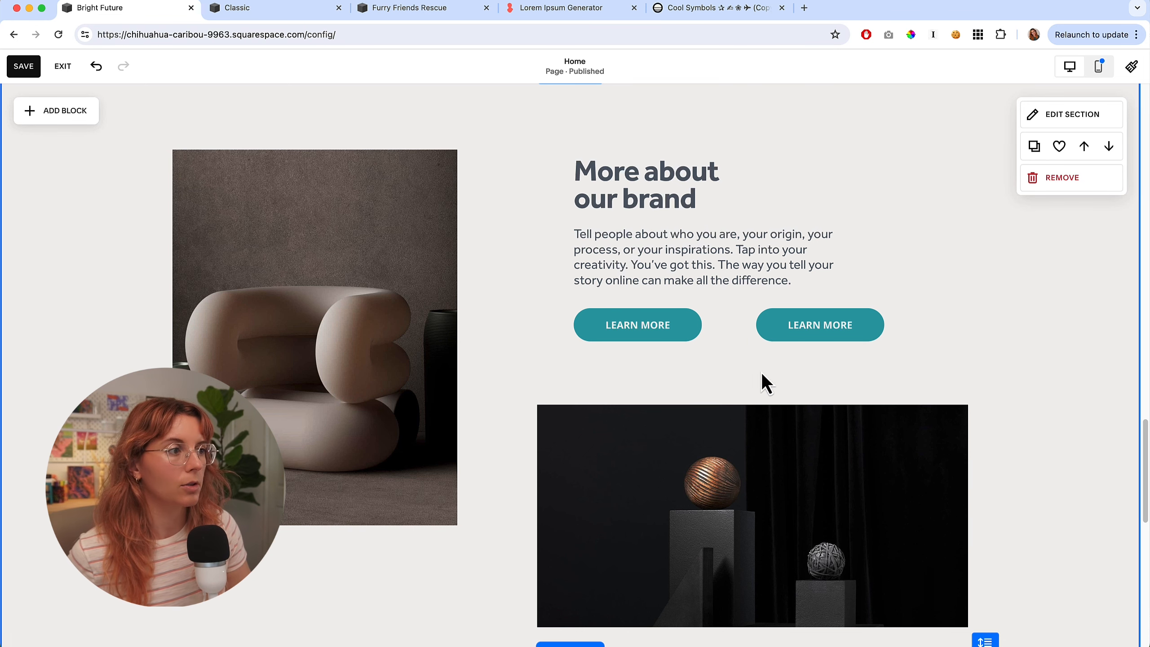
{"action": "left_click", "coordinate": [821, 335]}
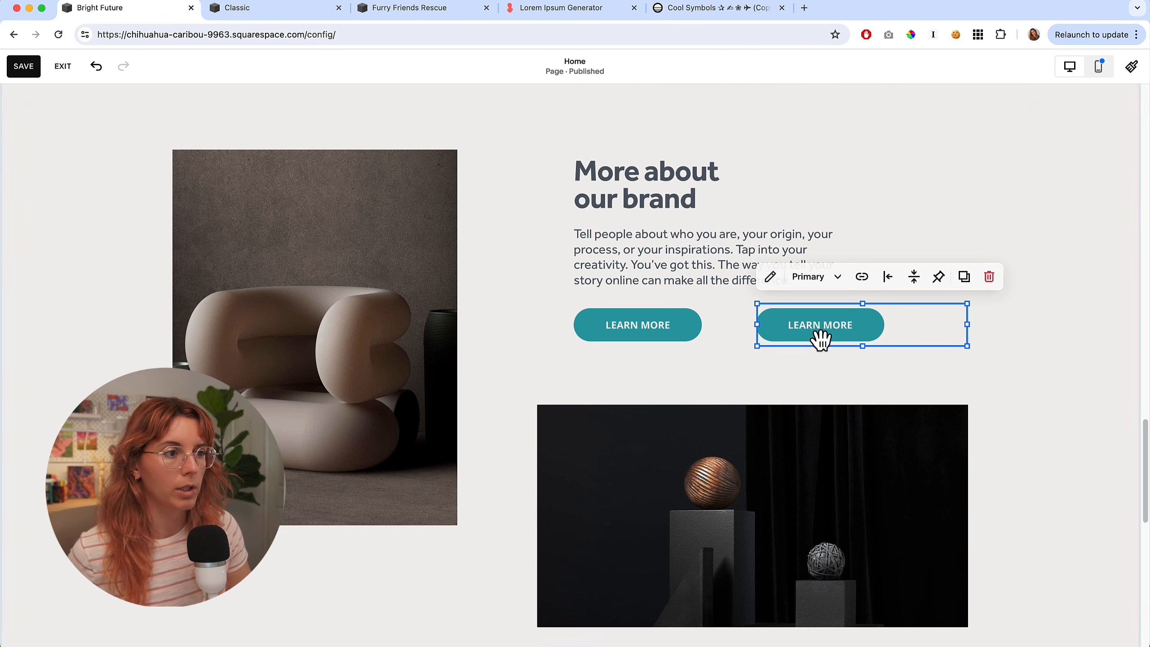
{"action": "key", "text": "Delete"}
- Set the remaining Learn More button's style to Secondary and deselect the button
{"action": "left_click", "coordinate": [694, 328]}
{"action": "left_click", "coordinate": [634, 276]}
{"action": "left_click", "coordinate": [650, 359]}
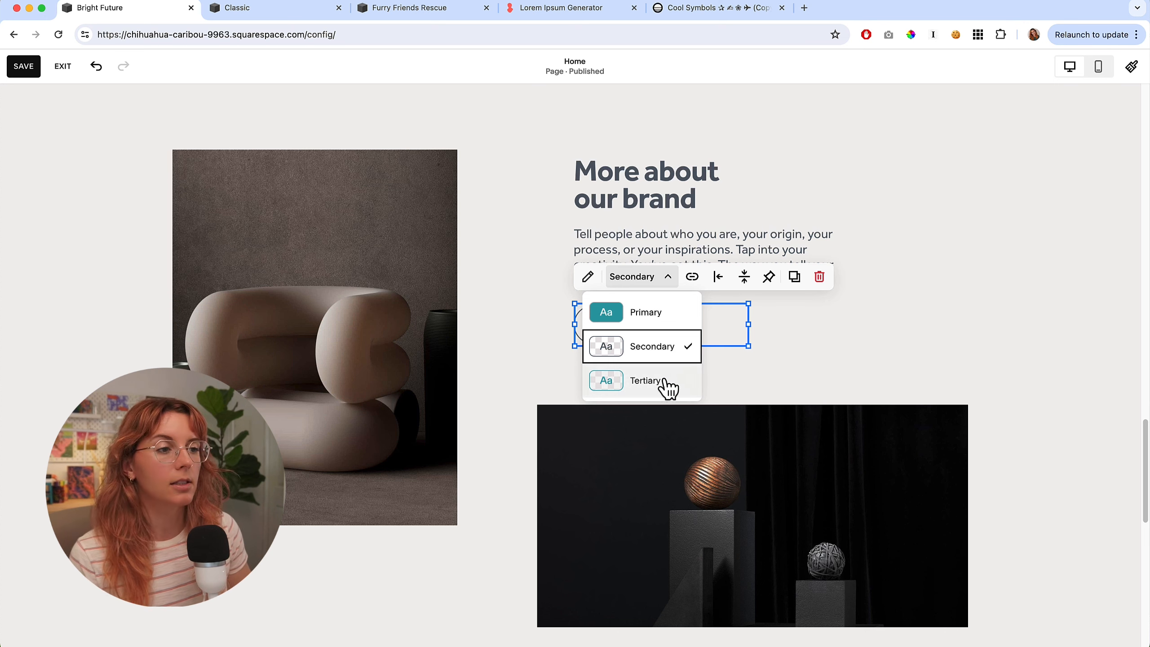
{"action": "left_click", "coordinate": [791, 351]}
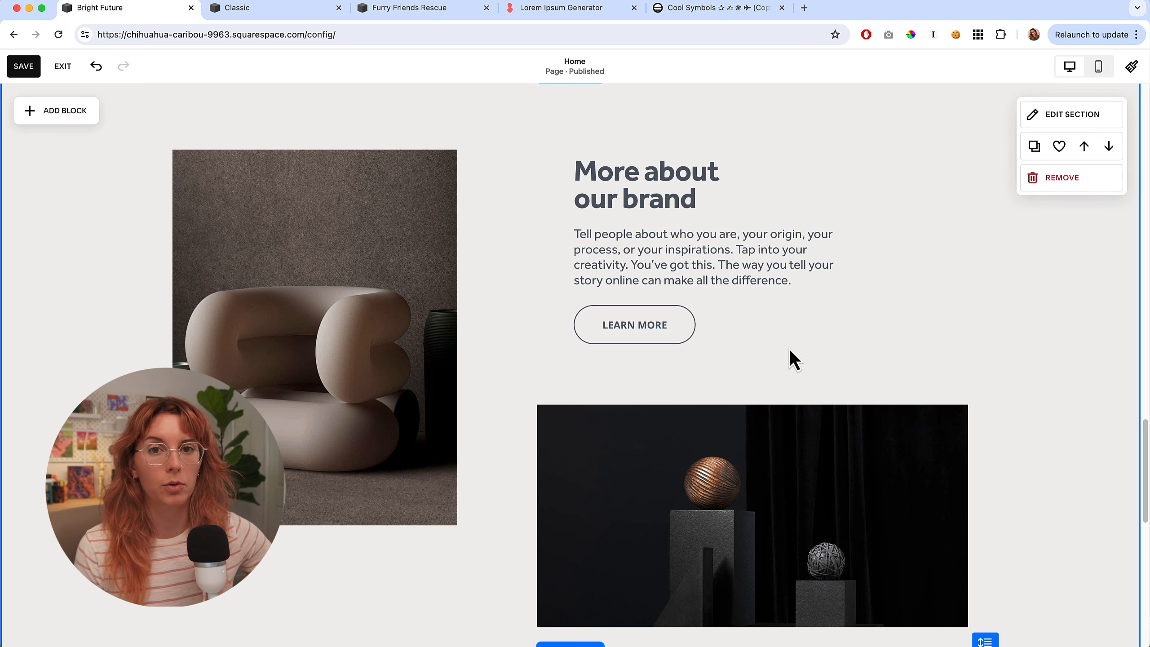
- Examine the button style options for the Learn More button beneath the brand paragraph without changing its style
{"action": "scroll", "coordinate": [789, 349], "scroll_direction": "up", "scroll_amount": 5}
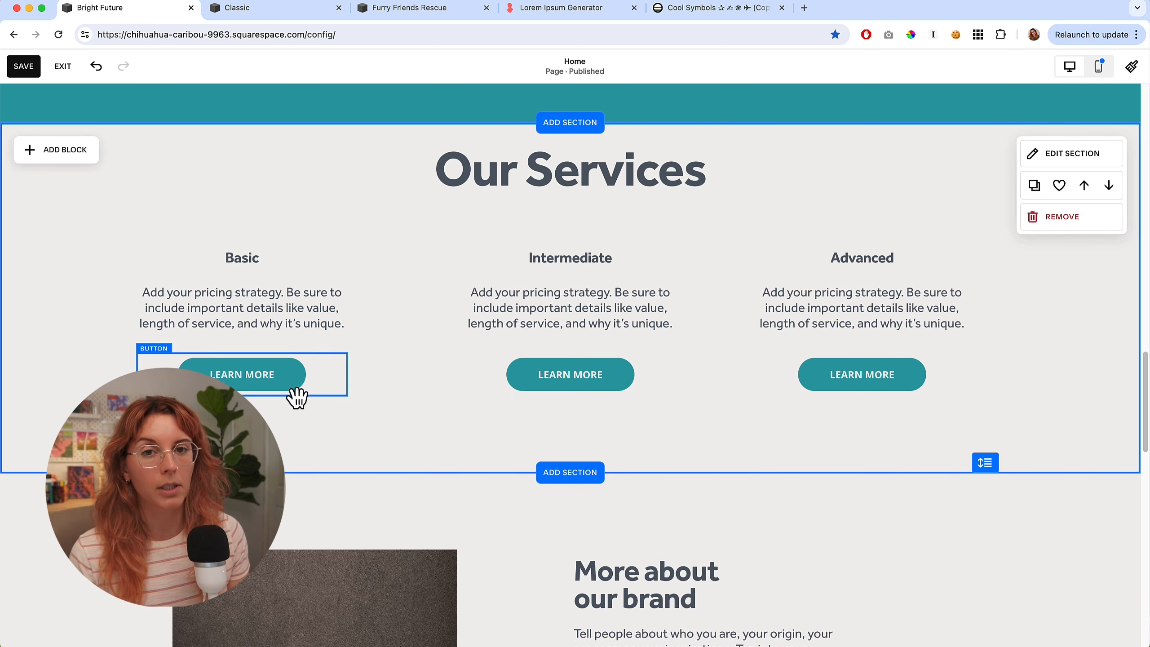
{"action": "scroll", "coordinate": [818, 460], "scroll_direction": "down", "scroll_amount": 5}
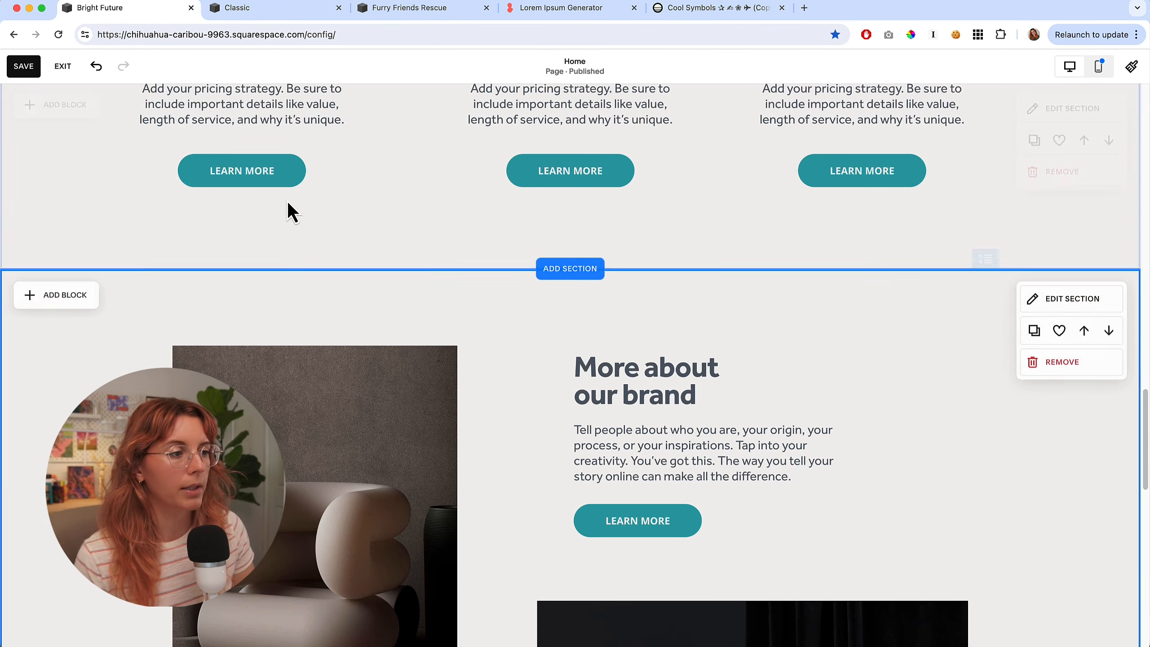
{"action": "scroll", "coordinate": [725, 521], "scroll_direction": "up", "scroll_amount": 1}
{"action": "left_click", "coordinate": [617, 548]}
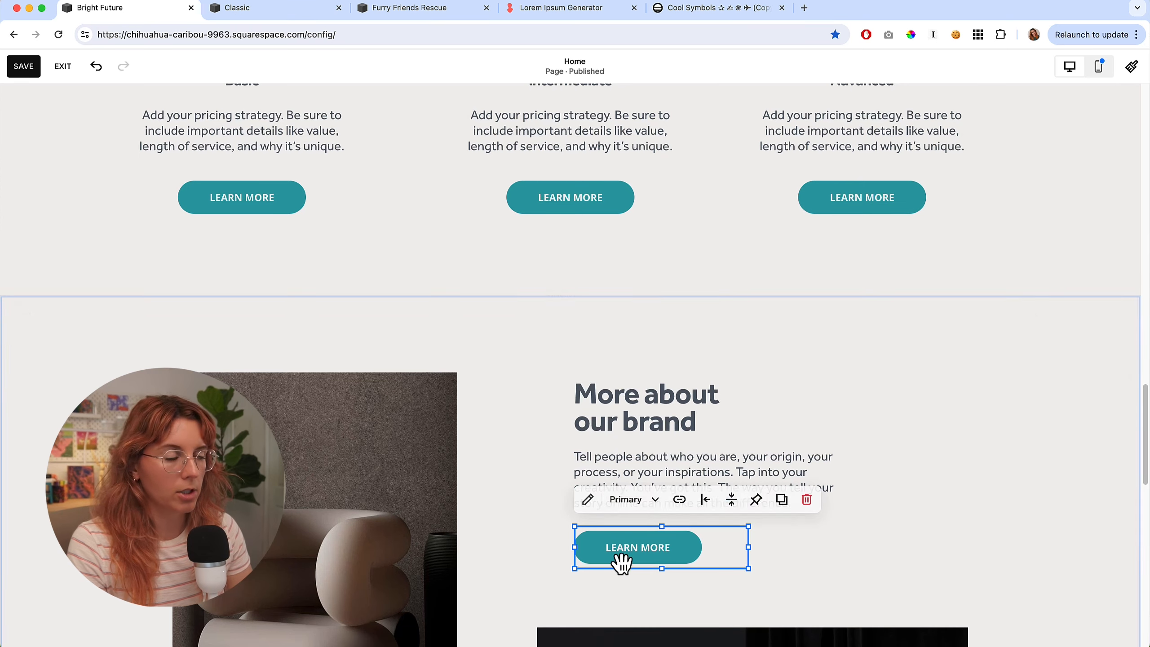
{"action": "left_click", "coordinate": [631, 507]}
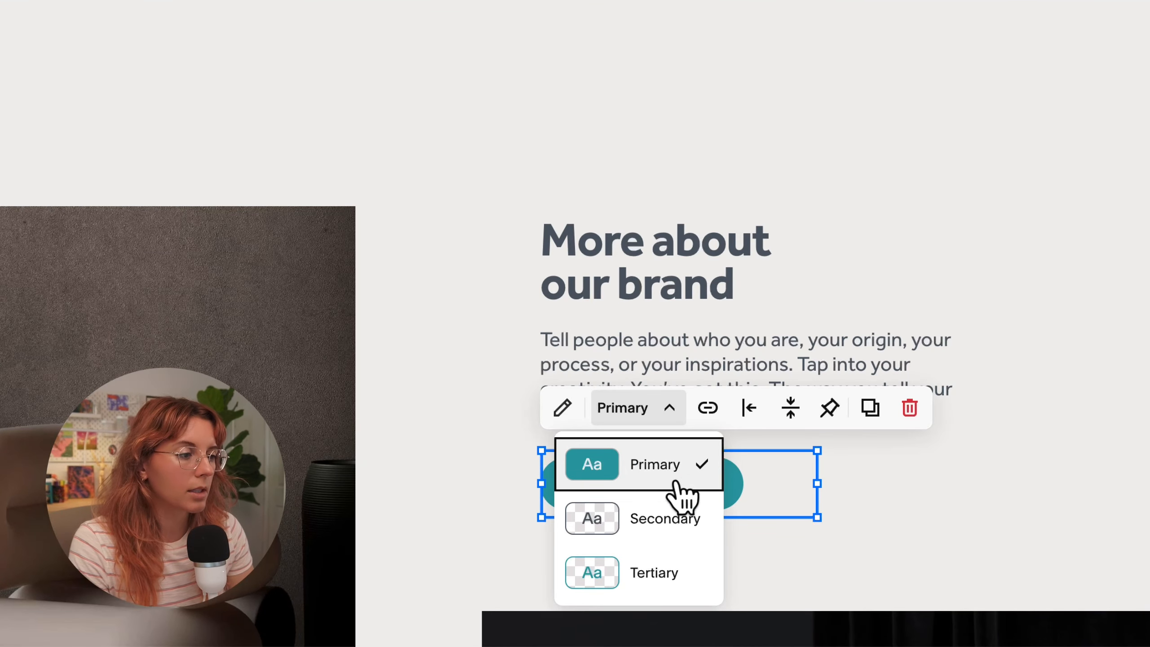
{"action": "left_click", "coordinate": [1054, 488]}
{"action": "scroll", "coordinate": [771, 528], "scroll_direction": "up", "scroll_amount": 2}
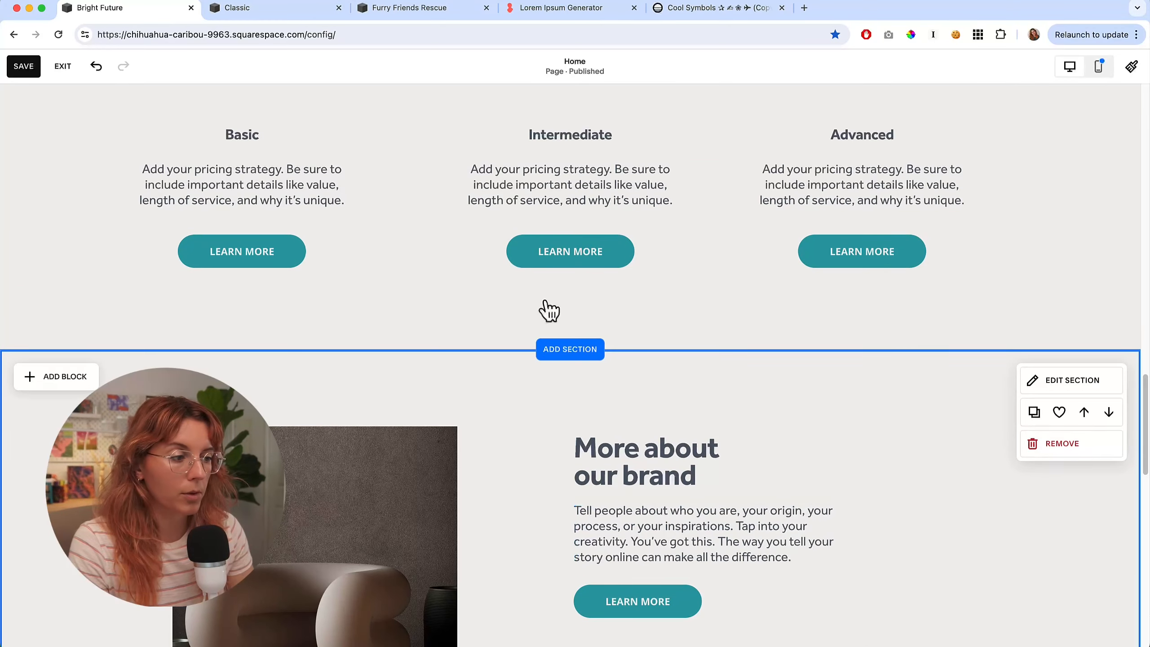
- Set the Learn More buttons under Basic, Intermediate and Advanced in Our Services to the Tertiary style
{"action": "scroll", "coordinate": [555, 334], "scroll_direction": "up", "scroll_amount": 3}
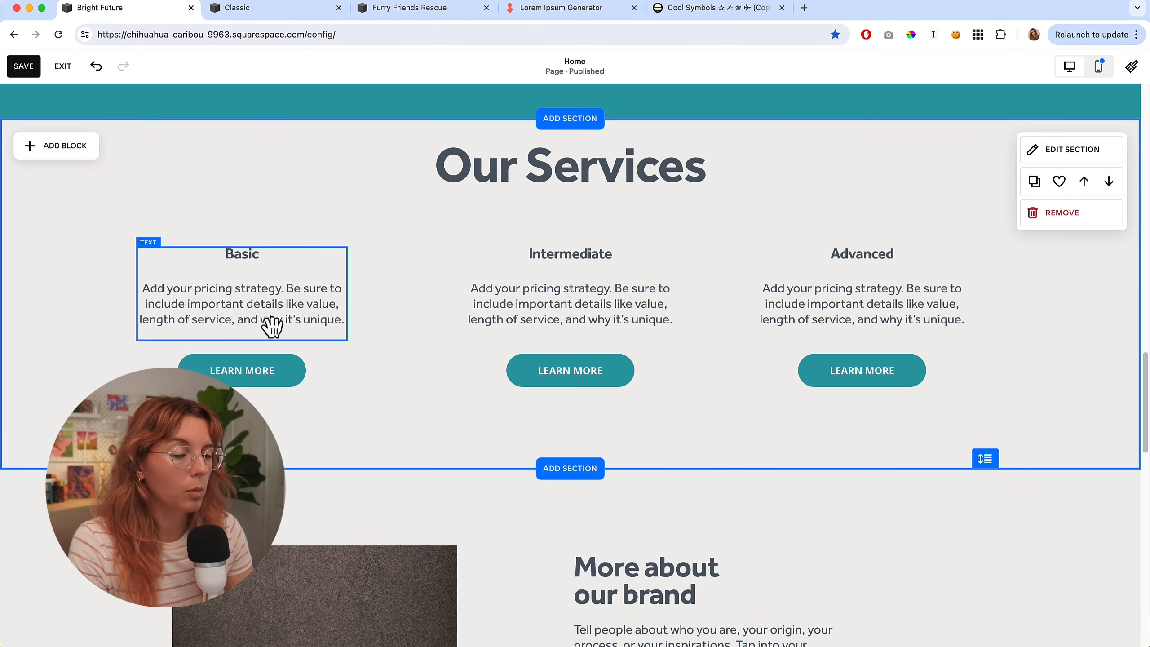
{"action": "left_click", "coordinate": [242, 370]}
{"action": "left_click", "coordinate": [210, 324]}
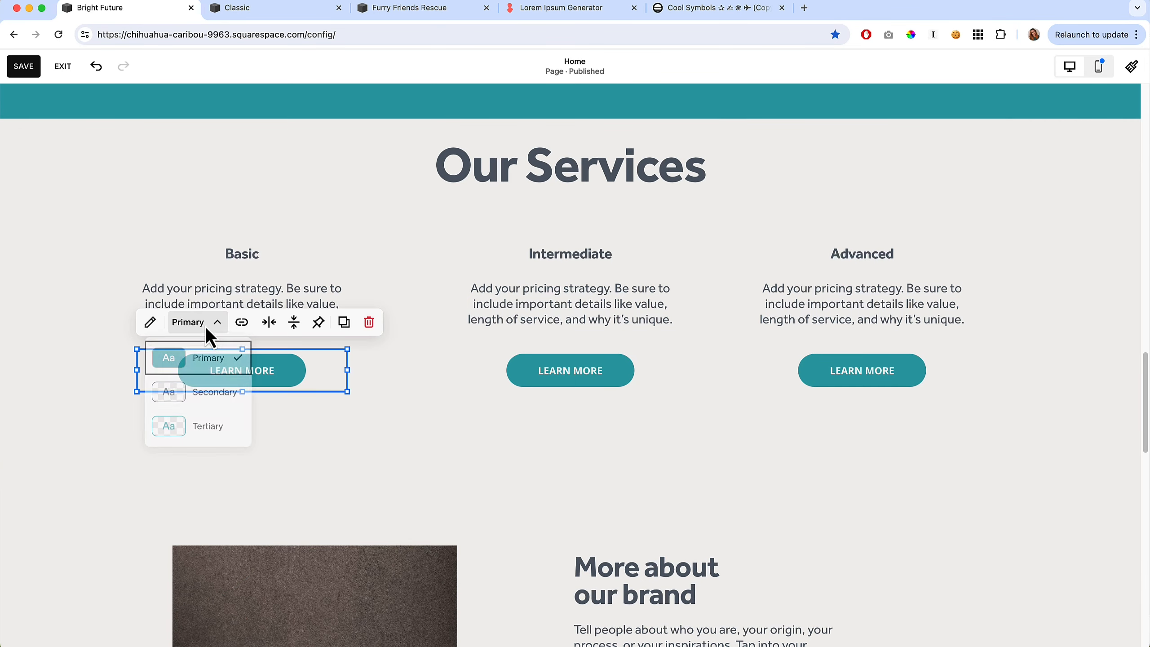
{"action": "left_click", "coordinate": [205, 438]}
{"action": "left_click", "coordinate": [571, 371]}
{"action": "left_click", "coordinate": [529, 323]}
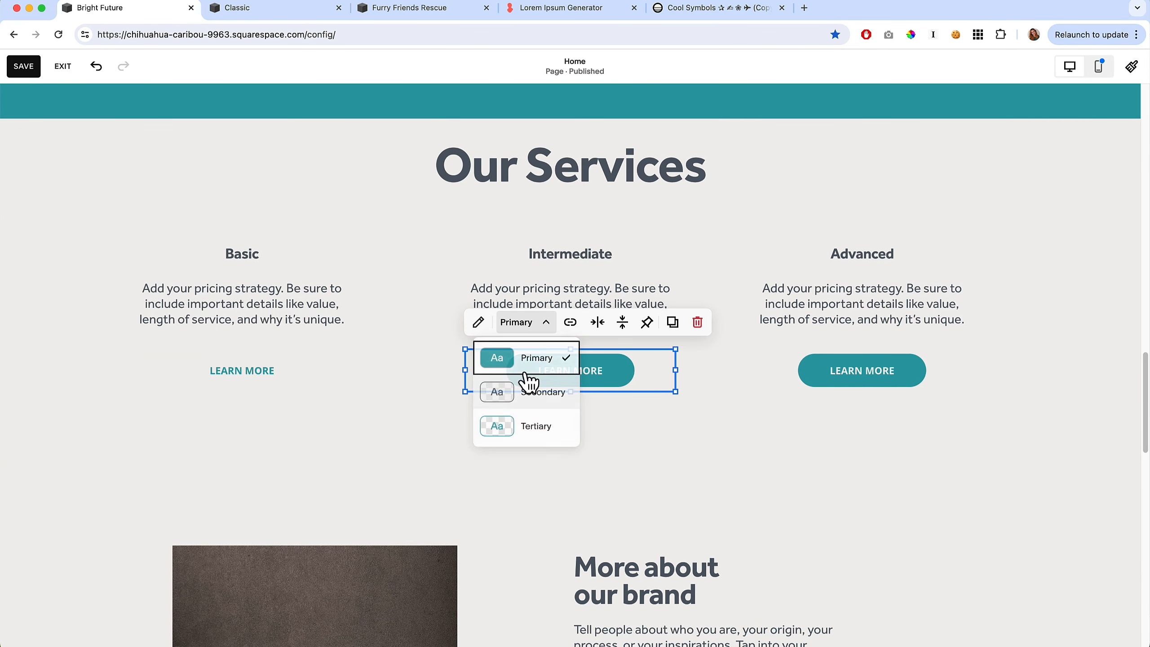
{"action": "left_click", "coordinate": [527, 423]}
{"action": "left_click", "coordinate": [851, 380]}
{"action": "left_click", "coordinate": [815, 323]}
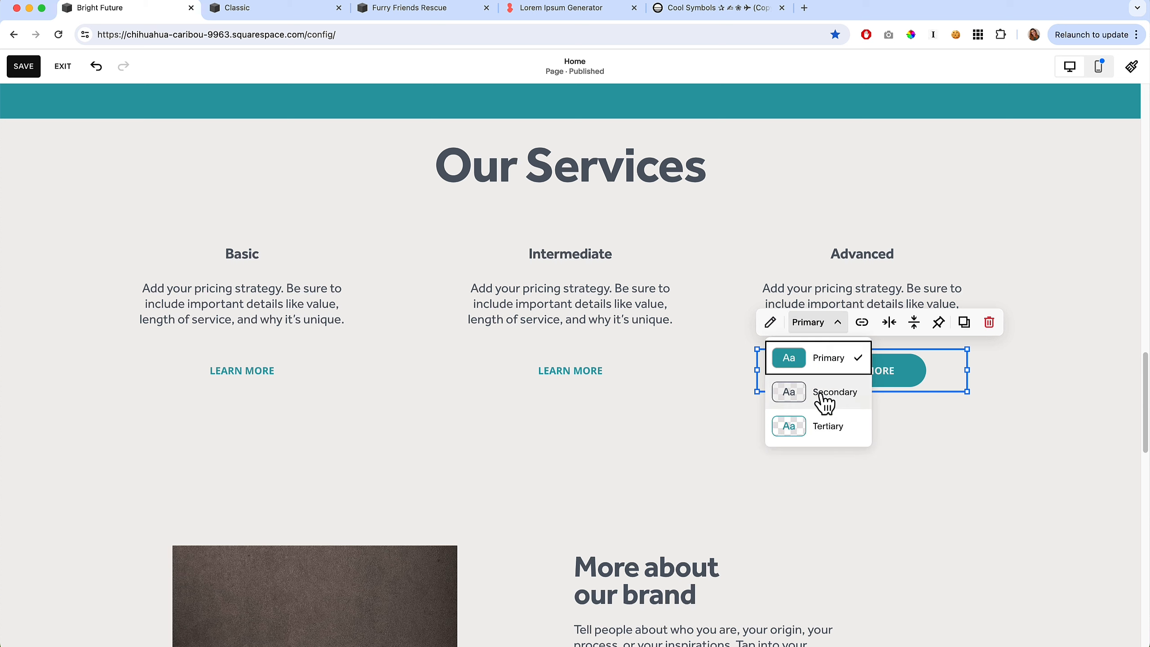
{"action": "left_click", "coordinate": [824, 426]}
{"action": "left_click", "coordinate": [680, 441]}
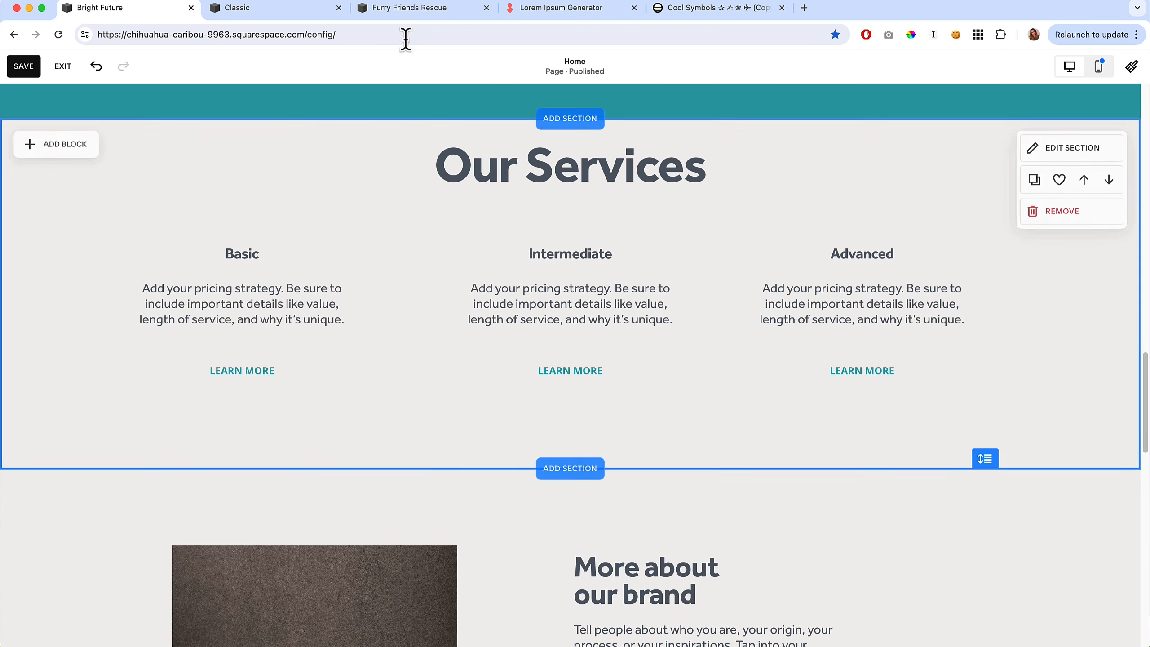
- Copy the → symbol from the Glyphy Cool Symbols page and append it to the Basic service's Learn more button text
{"action": "left_click", "coordinate": [700, 16]}
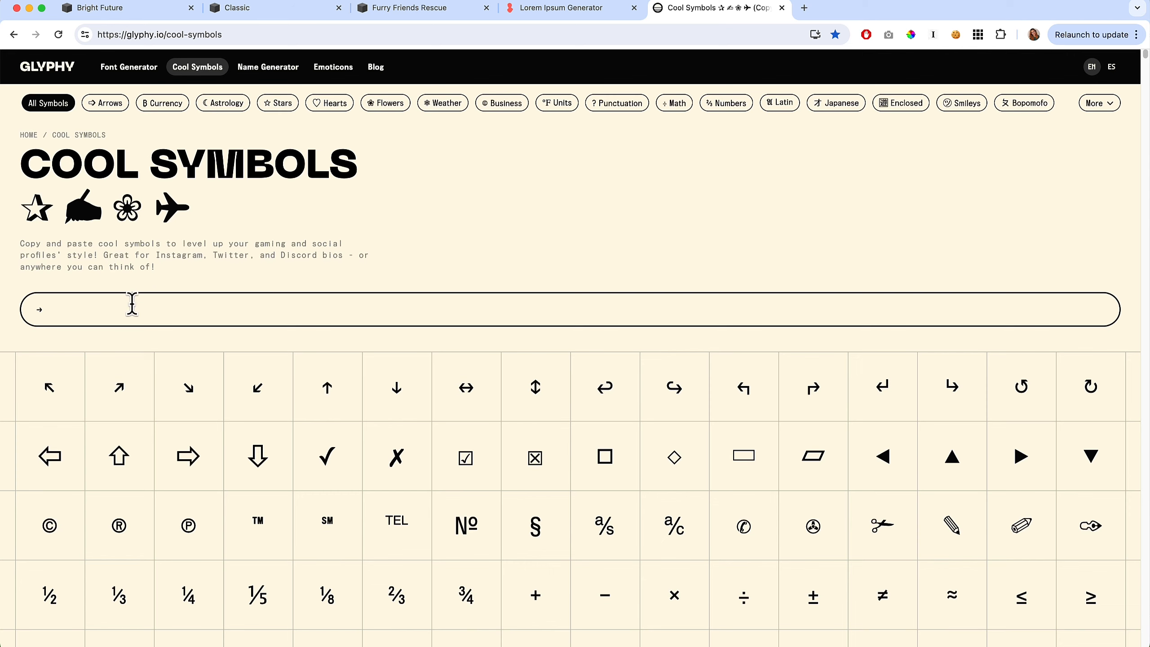
{"action": "left_click", "coordinate": [35, 304]}
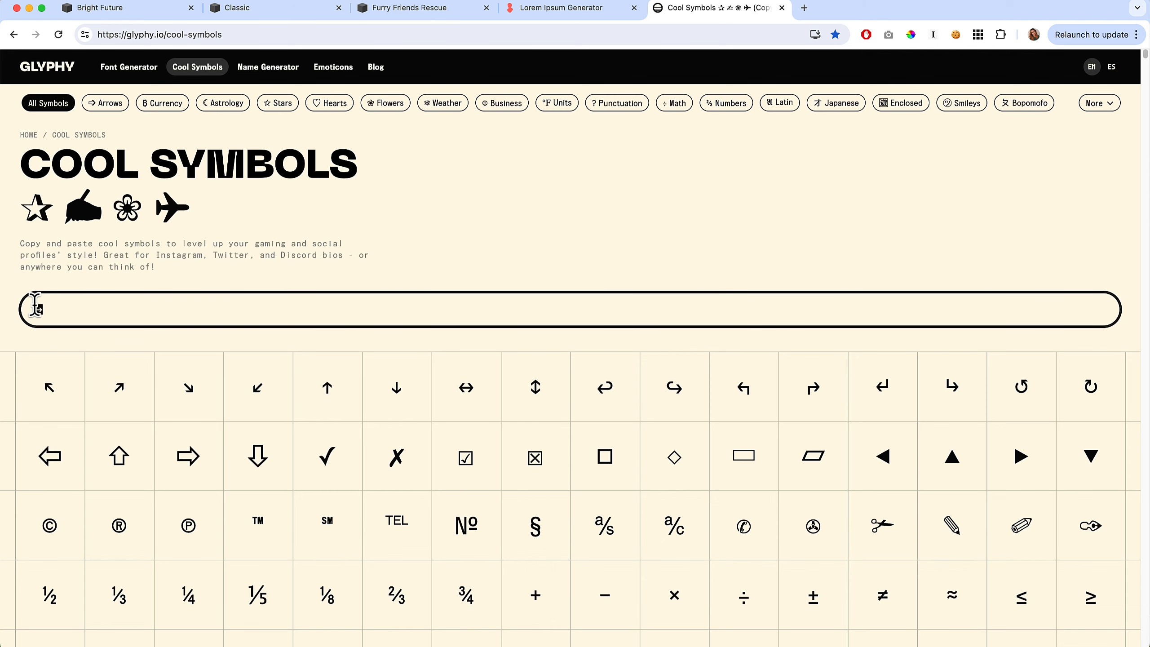
{"action": "left_click", "coordinate": [110, 8]}
{"action": "left_click", "coordinate": [231, 373]}
{"action": "left_click", "coordinate": [150, 325]}
{"action": "left_click", "coordinate": [430, 413]}
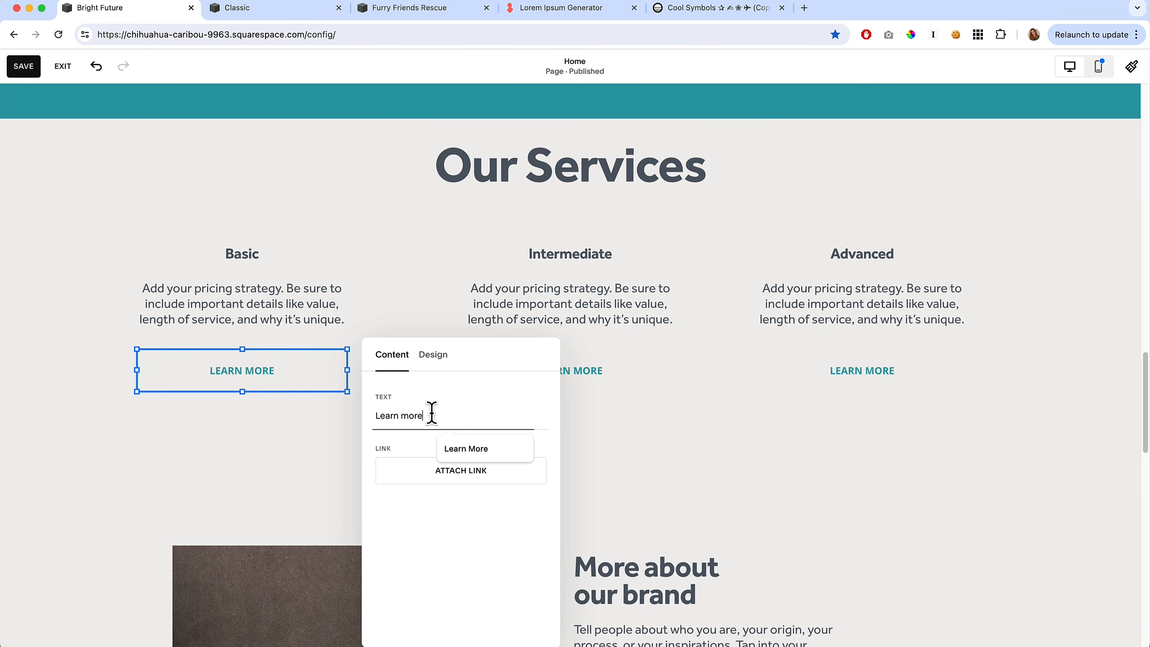
{"action": "left_click", "coordinate": [307, 462]}
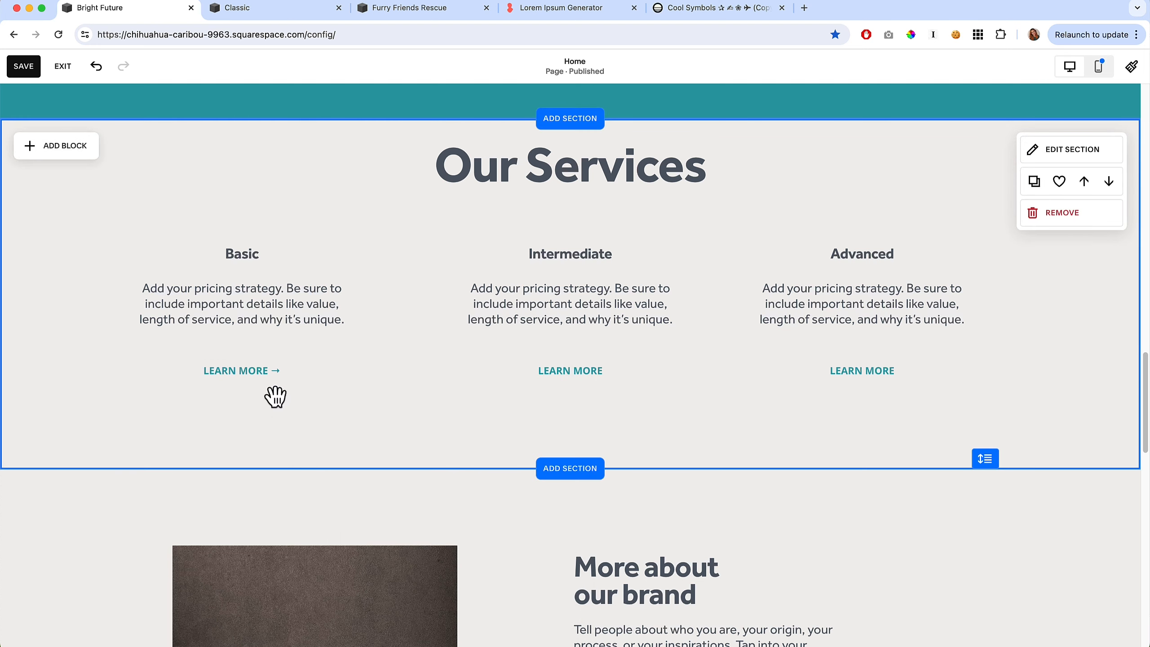
- Append the → symbol to the Learn more text of the Intermediate and Advanced service buttons
{"action": "left_click", "coordinate": [511, 351]}
{"action": "left_click", "coordinate": [479, 322]}
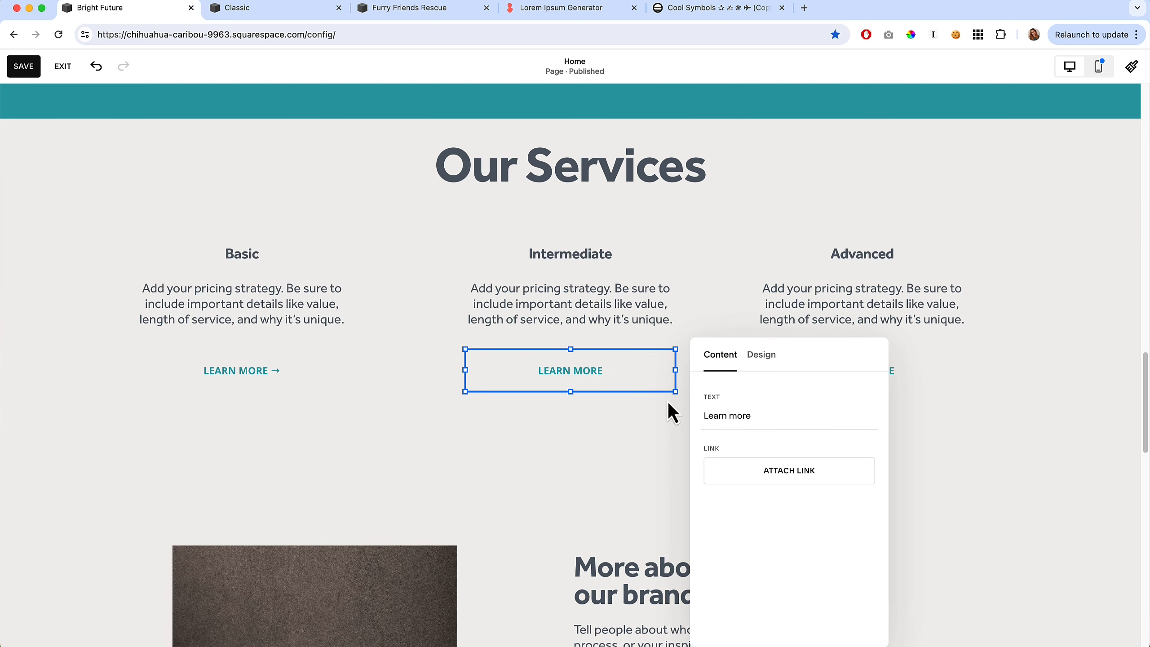
{"action": "left_click", "coordinate": [637, 434]}
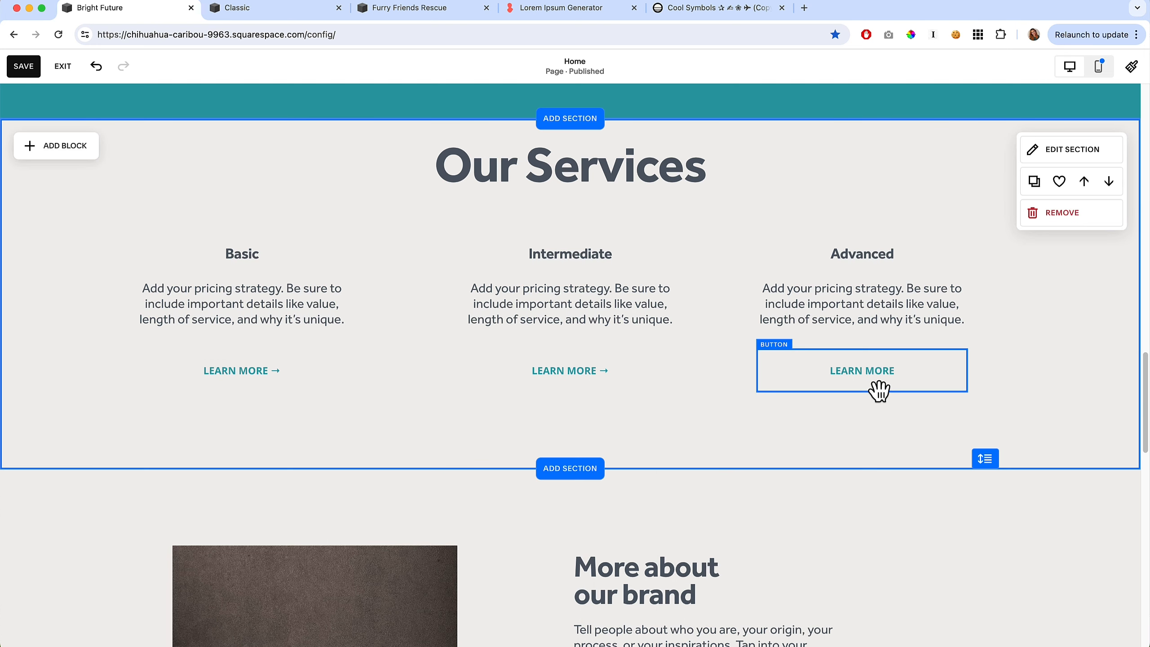
{"action": "left_click", "coordinate": [815, 379]}
{"action": "left_click", "coordinate": [772, 335]}
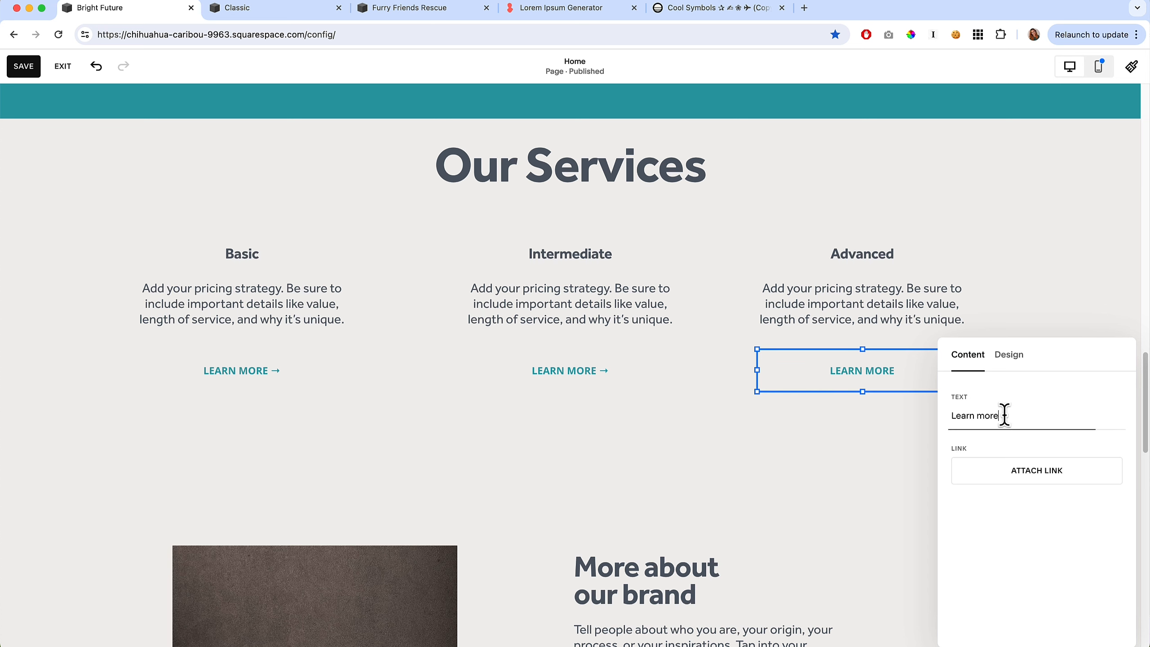
{"action": "left_click", "coordinate": [778, 438]}
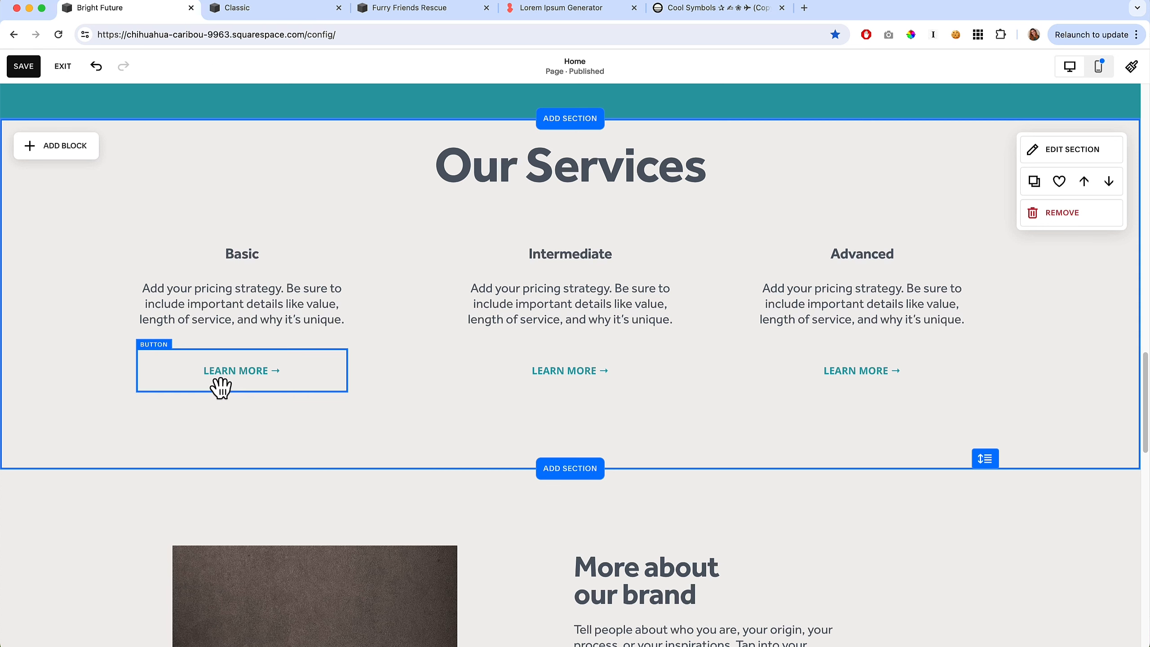
- Save the home page changes and exit the page editor
{"action": "left_click", "coordinate": [571, 387]}
{"action": "left_click", "coordinate": [426, 407]}
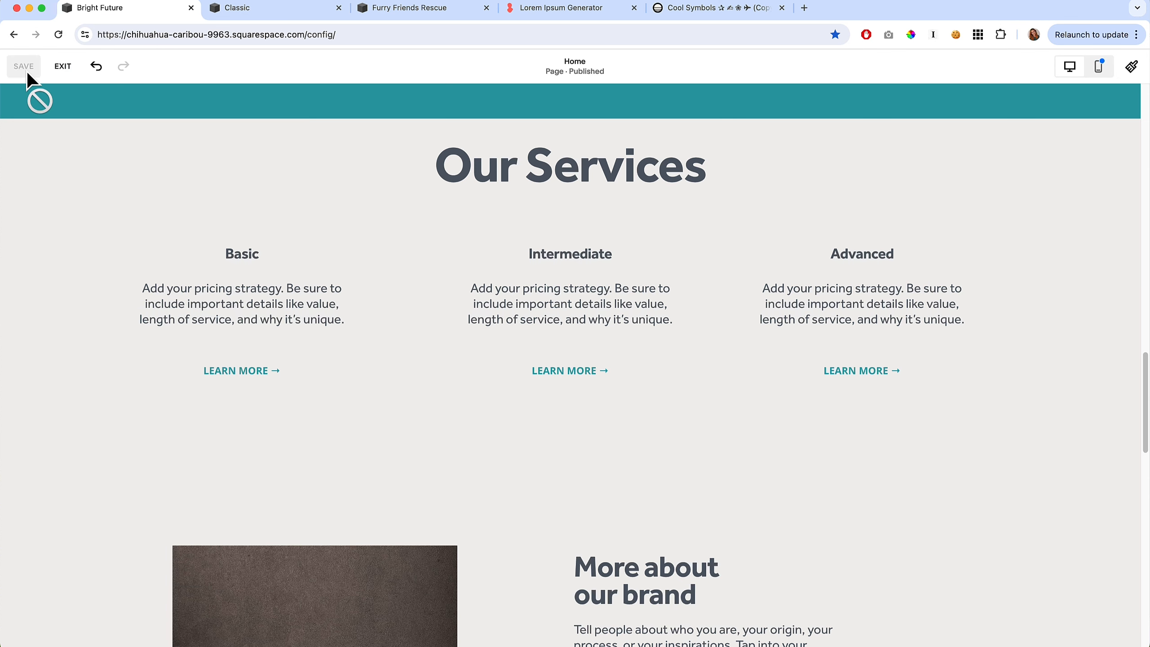
{"action": "left_click", "coordinate": [63, 67]}
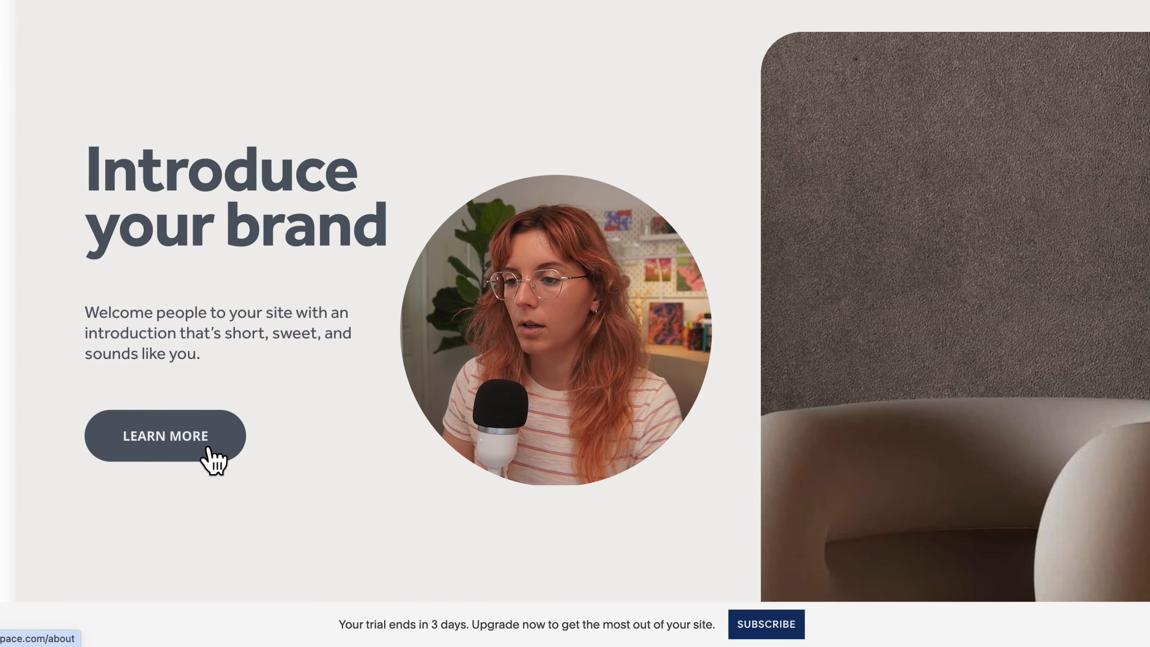
- In the site-wide button styles, adjust the Tertiary button's horizontal padding, trying 0.4em
{"action": "scroll", "coordinate": [213, 460], "scroll_direction": "down", "scroll_amount": 15}
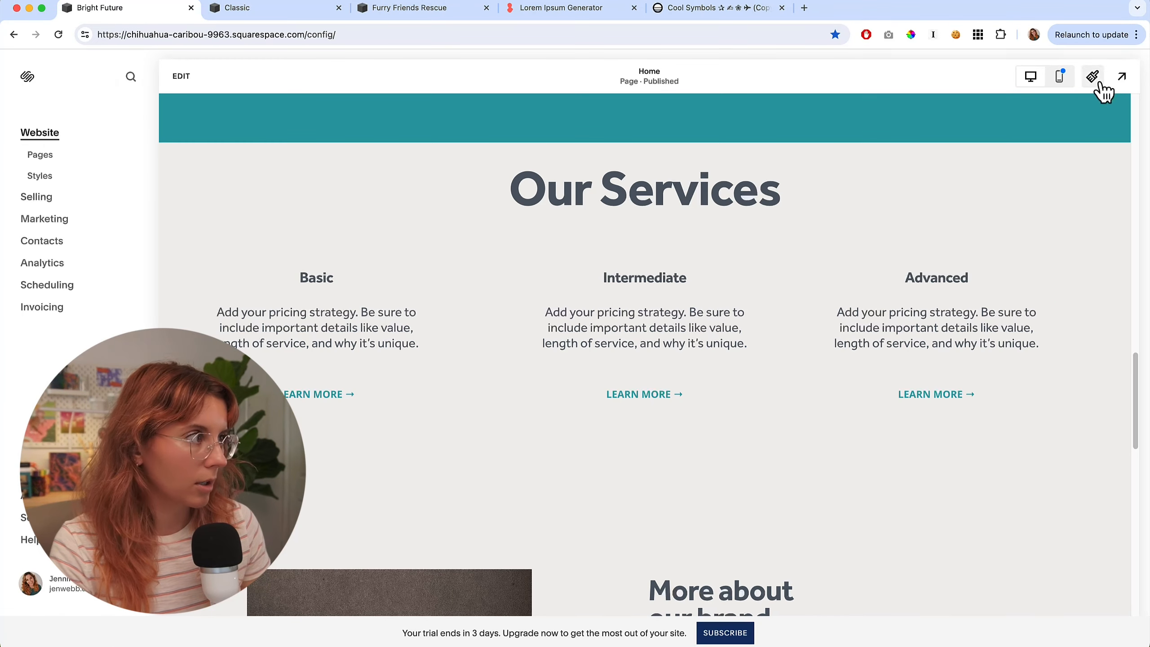
{"action": "left_click", "coordinate": [1095, 79]}
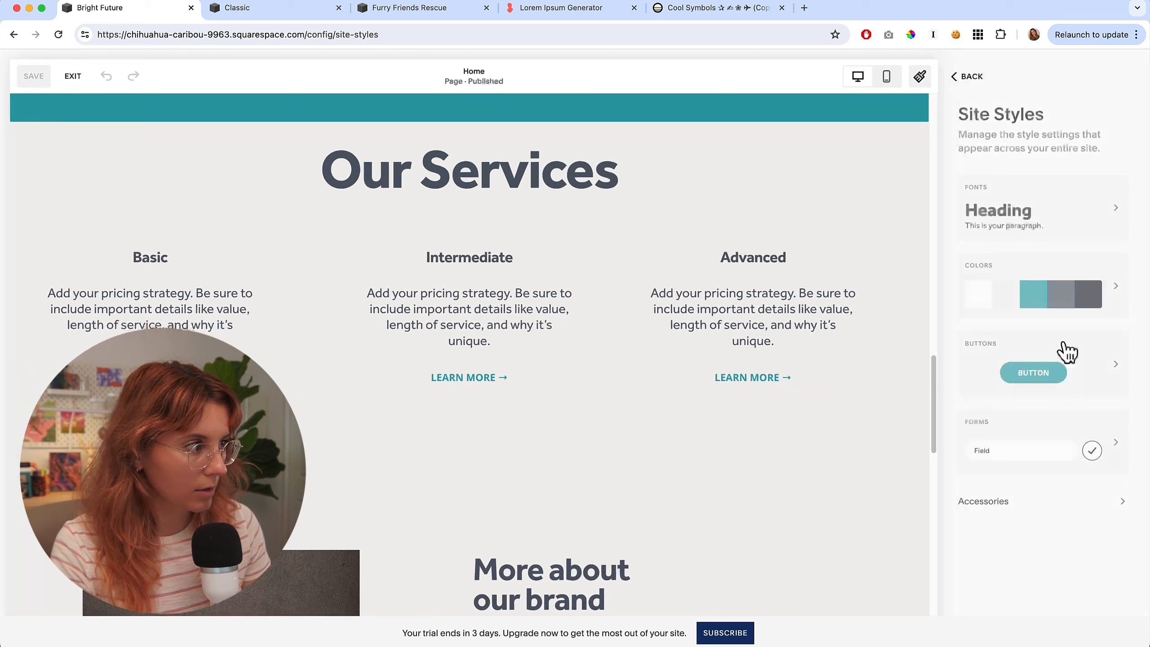
{"action": "left_click", "coordinate": [995, 369]}
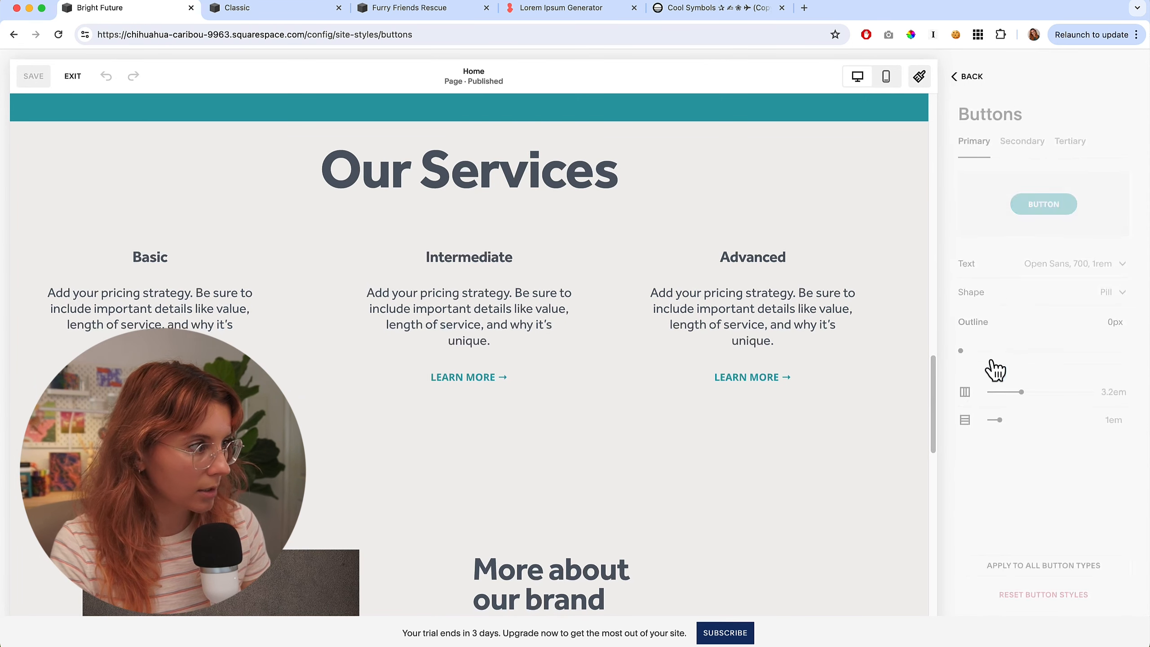
{"action": "left_click", "coordinate": [1073, 145]}
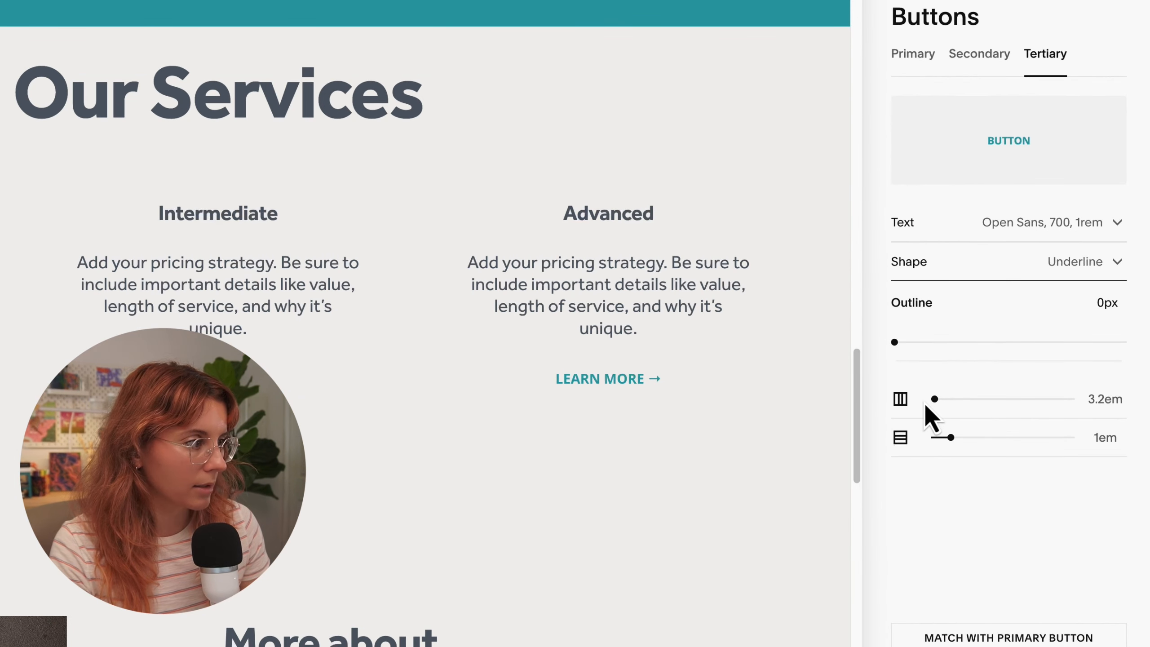
{"action": "left_click", "coordinate": [939, 399]}
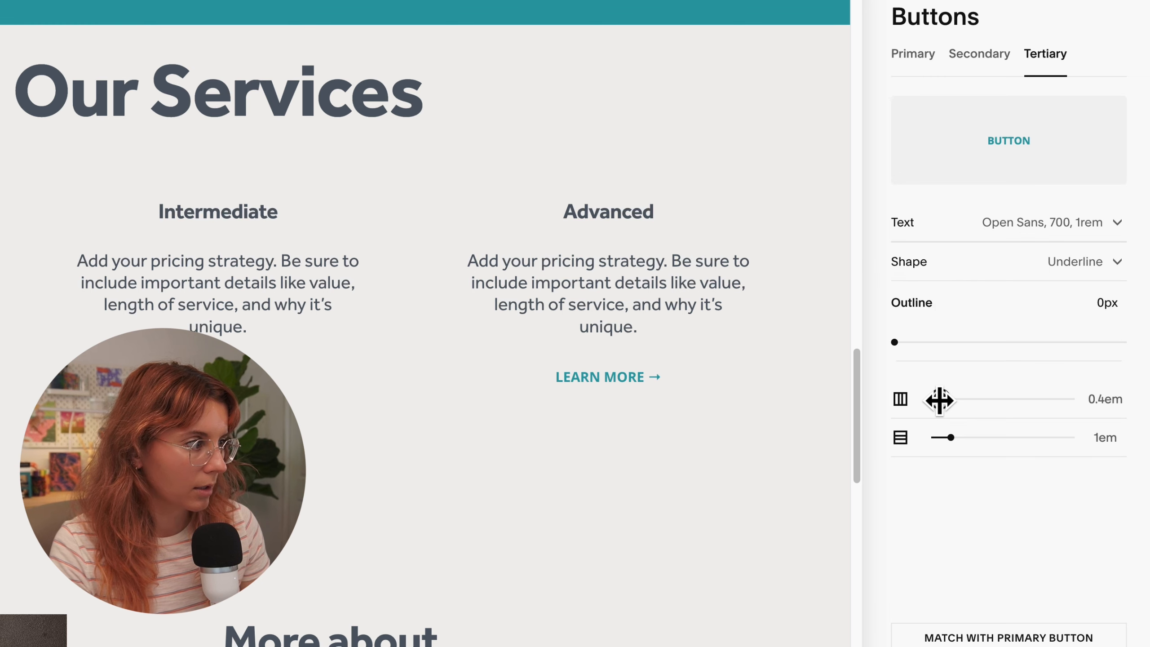
{"action": "left_click_drag", "start_coordinate": [951, 399], "coordinate": [953, 399]}
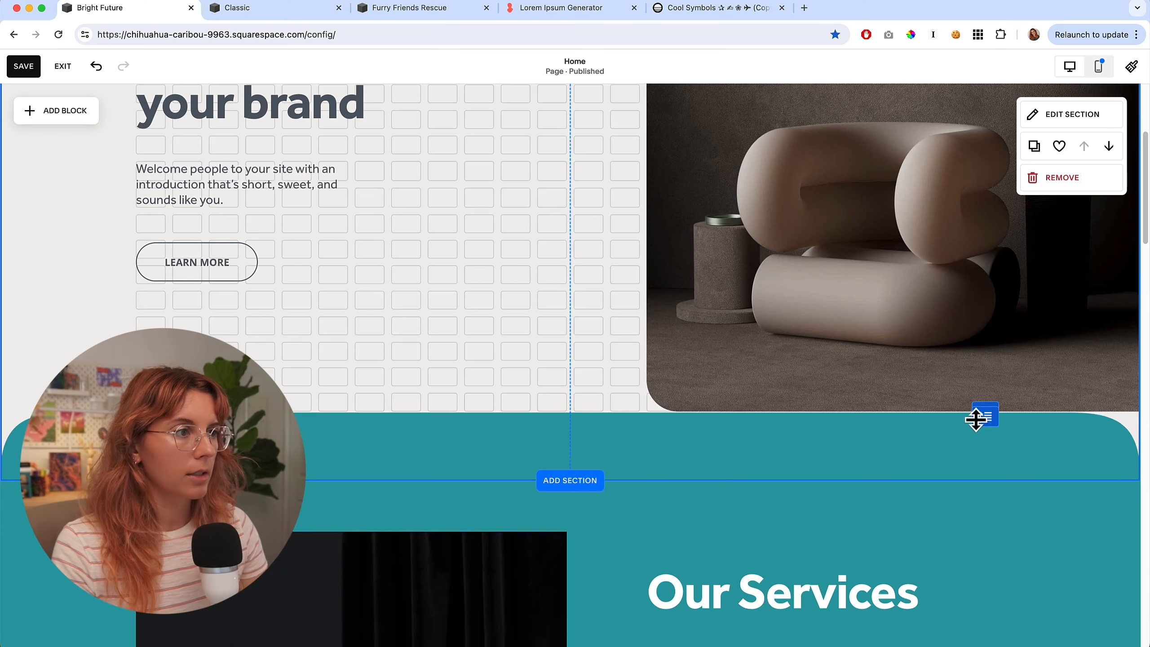
- Adjust the height of the "Introduce your brand" section by moving its lower edge
{"action": "left_click_drag", "start_coordinate": [976, 416], "coordinate": [983, 483]}
{"action": "scroll", "coordinate": [462, 370], "scroll_direction": "up", "scroll_amount": 5}
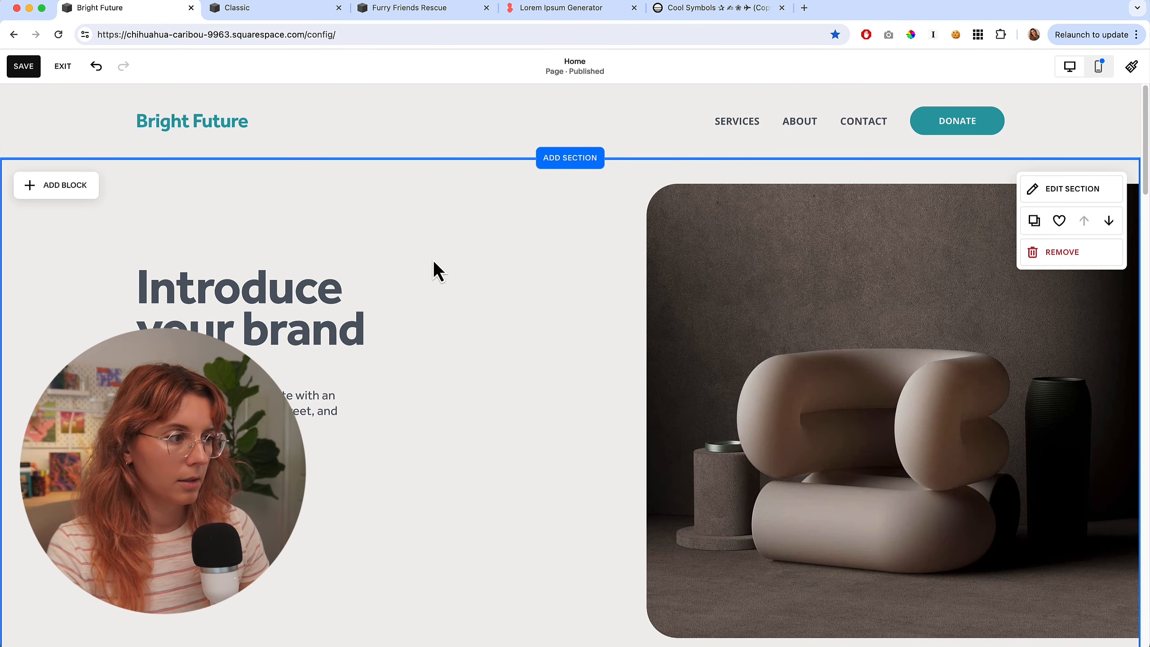
{"action": "scroll", "coordinate": [261, 233], "scroll_direction": "down", "scroll_amount": 1}
{"action": "scroll", "coordinate": [480, 317], "scroll_direction": "down", "scroll_amount": 20}
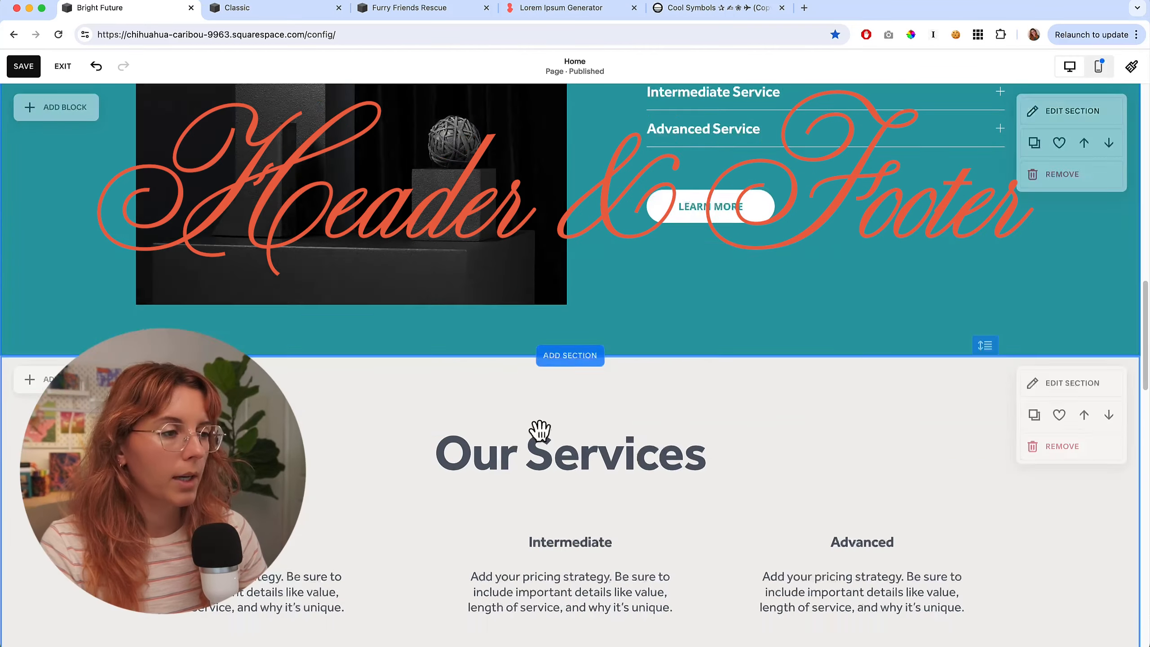
{"action": "scroll", "coordinate": [435, 492], "scroll_direction": "up", "scroll_amount": 20}
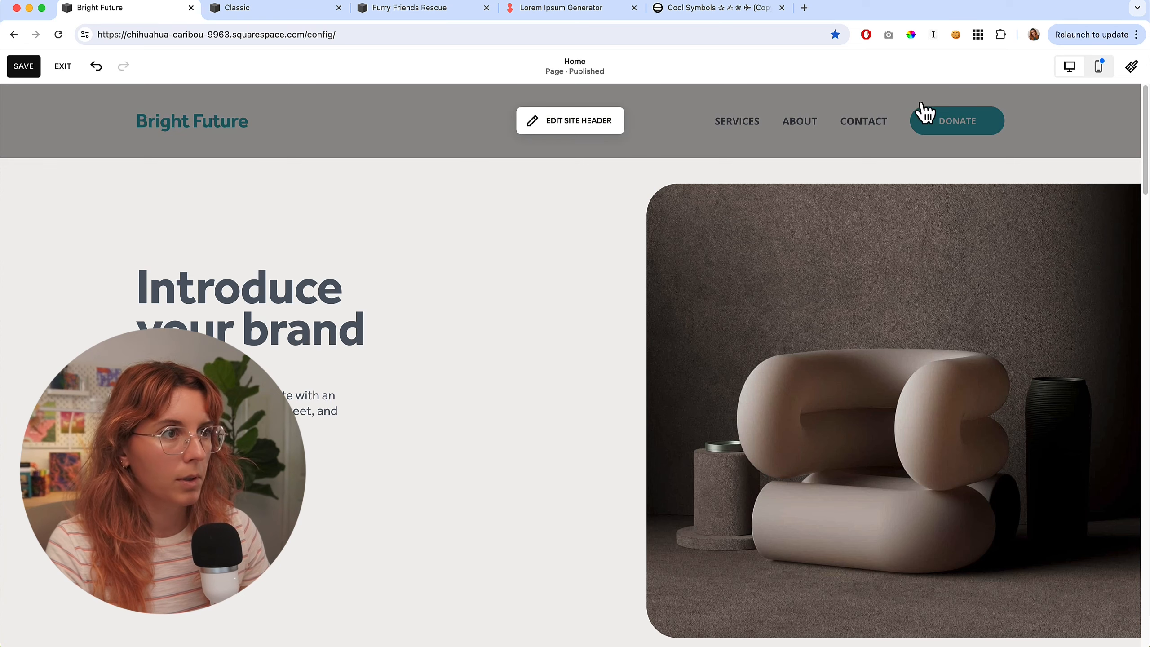
- Start editing the global site header
{"action": "left_click", "coordinate": [567, 131]}
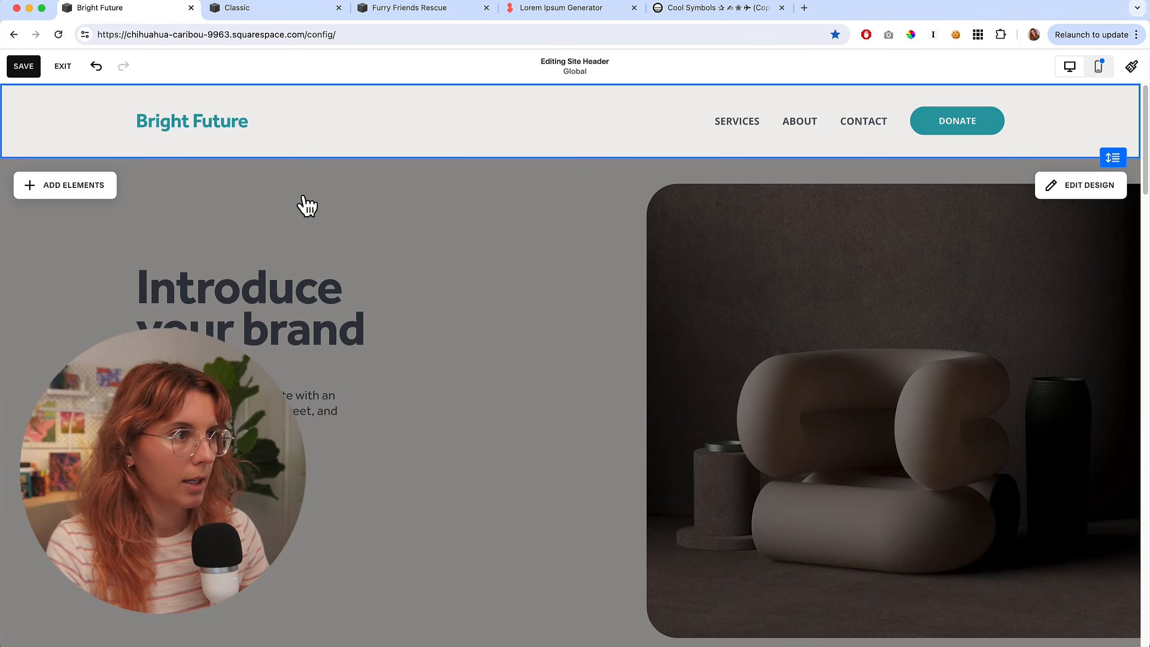
{"action": "scroll", "coordinate": [307, 206], "scroll_direction": "down", "scroll_amount": 10}
{"action": "scroll", "coordinate": [555, 393], "scroll_direction": "up", "scroll_amount": 10}
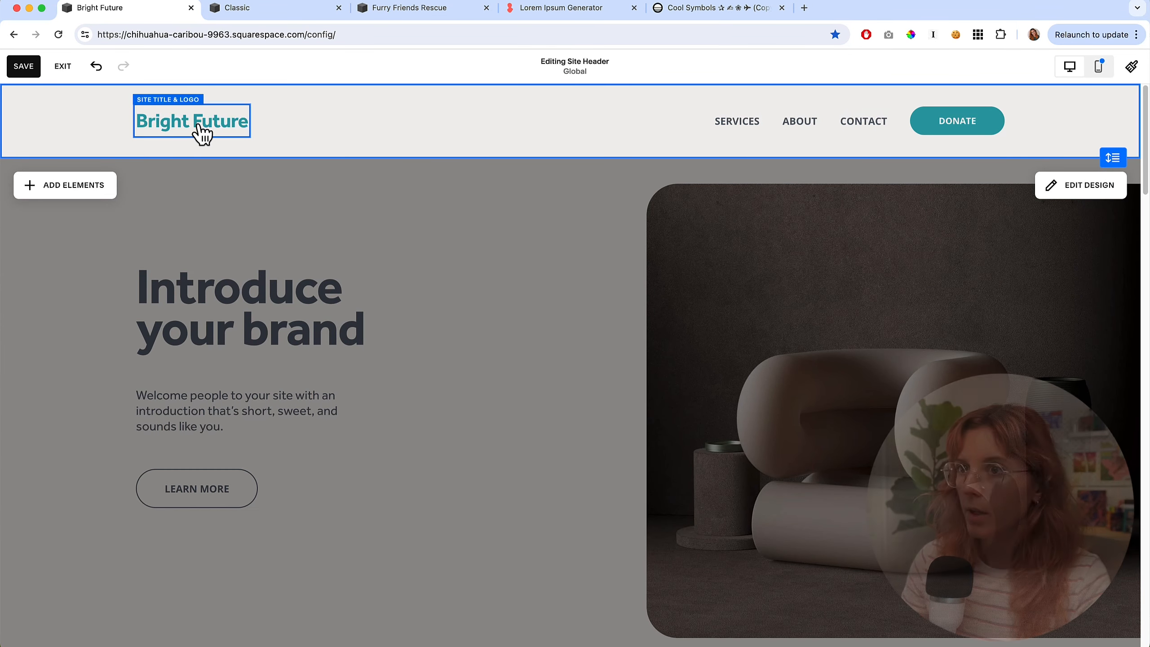
- Open the header's site title and logo settings and examine the options for adding a logo image
{"action": "left_click", "coordinate": [200, 127]}
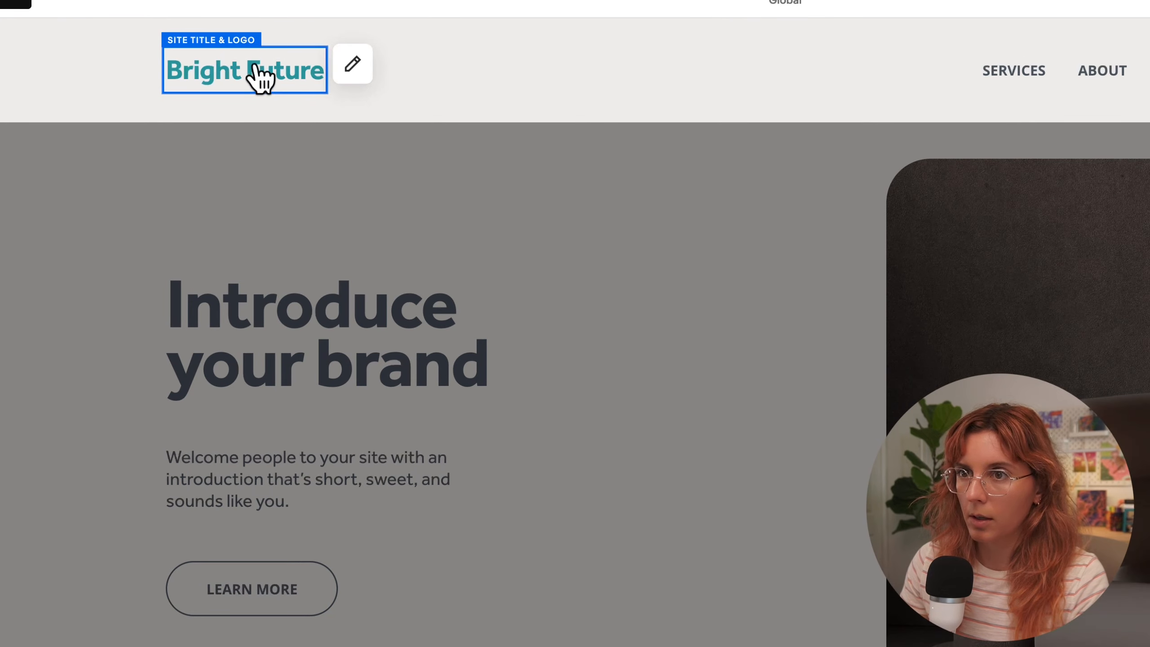
{"action": "left_click", "coordinate": [334, 75]}
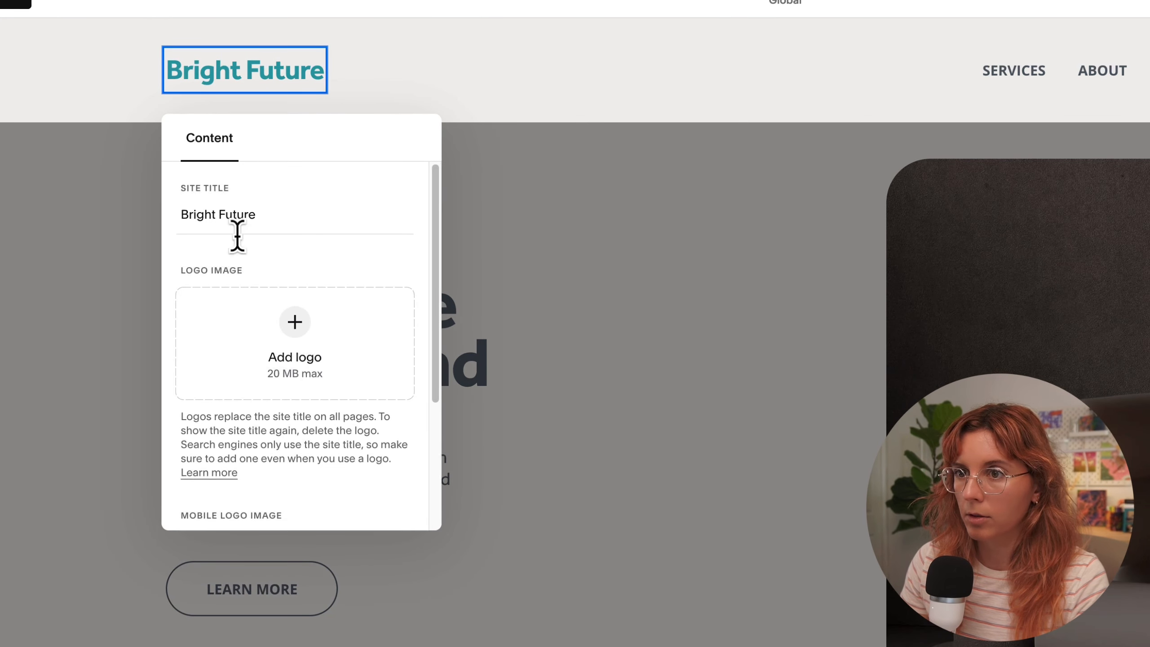
{"action": "left_click", "coordinate": [297, 329]}
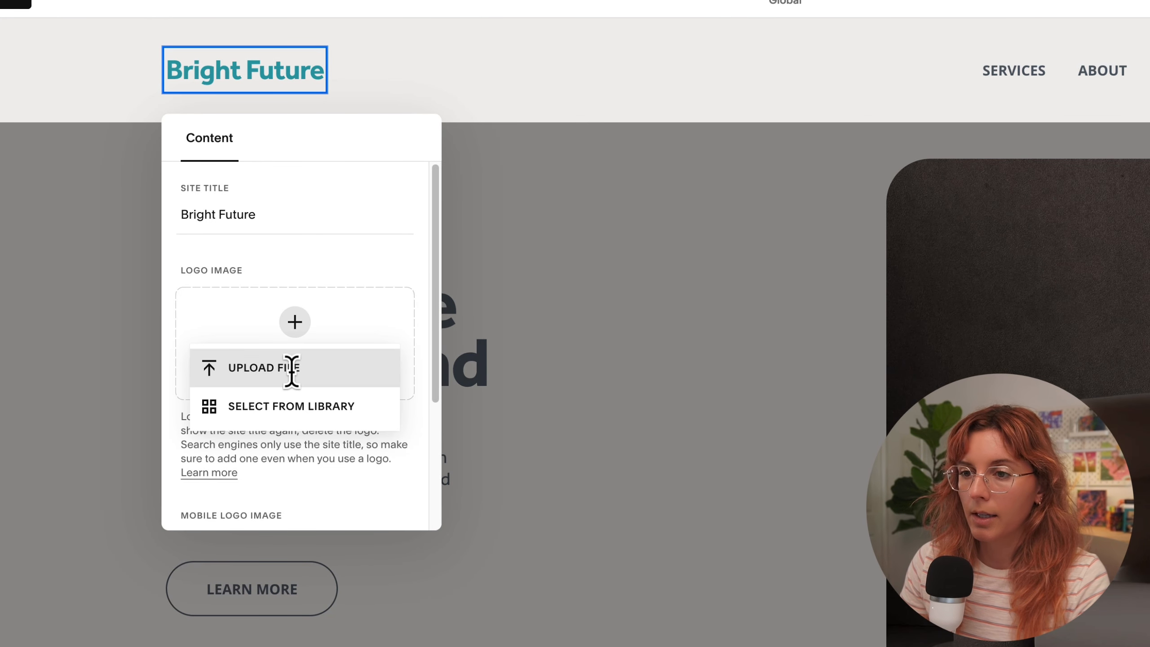
{"action": "left_click", "coordinate": [375, 251]}
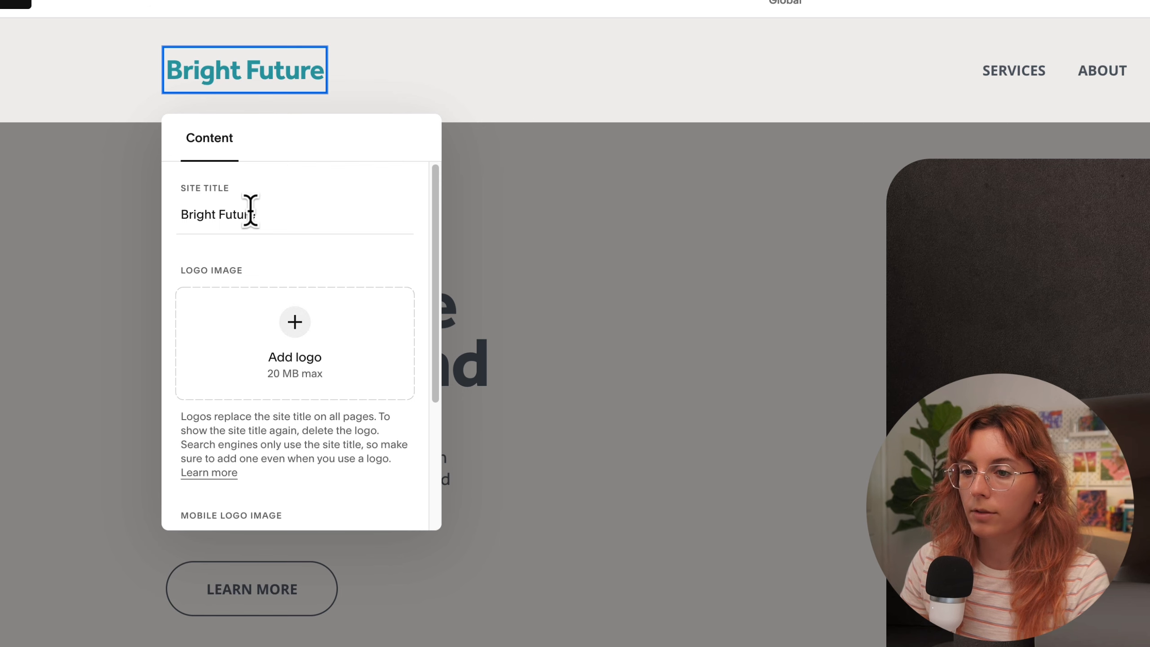
- Examine the header's site title text in its settings and close them without editing
{"action": "left_click", "coordinate": [264, 221]}
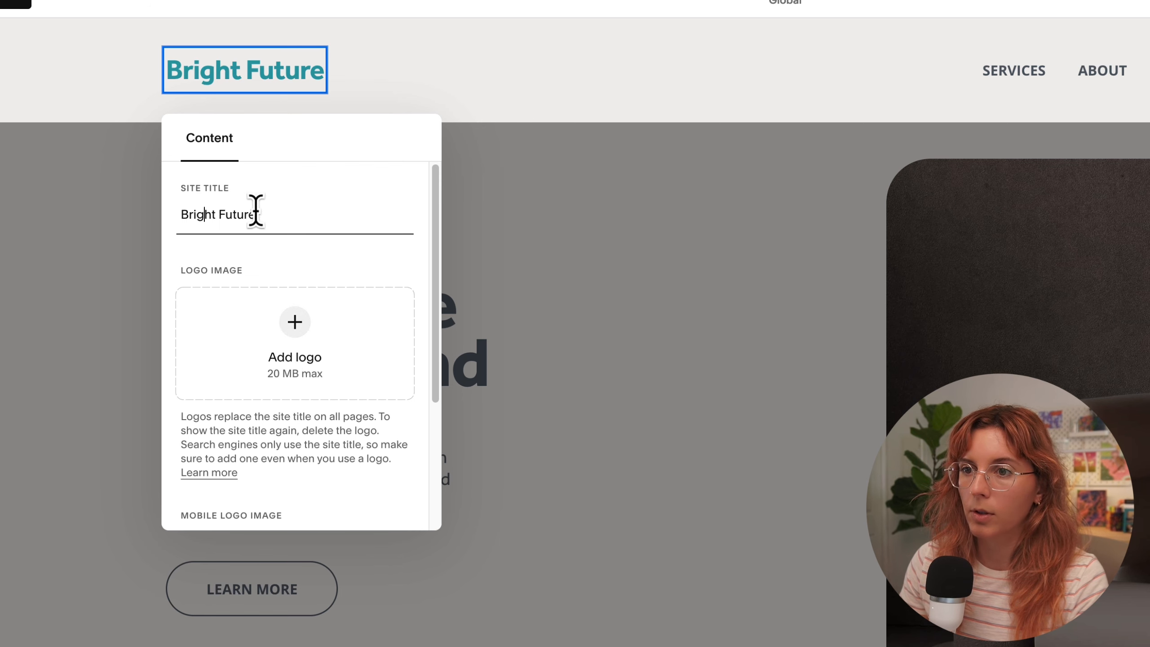
{"action": "left_click_drag", "start_coordinate": [256, 210], "coordinate": [187, 211]}
{"action": "left_click", "coordinate": [201, 215]}
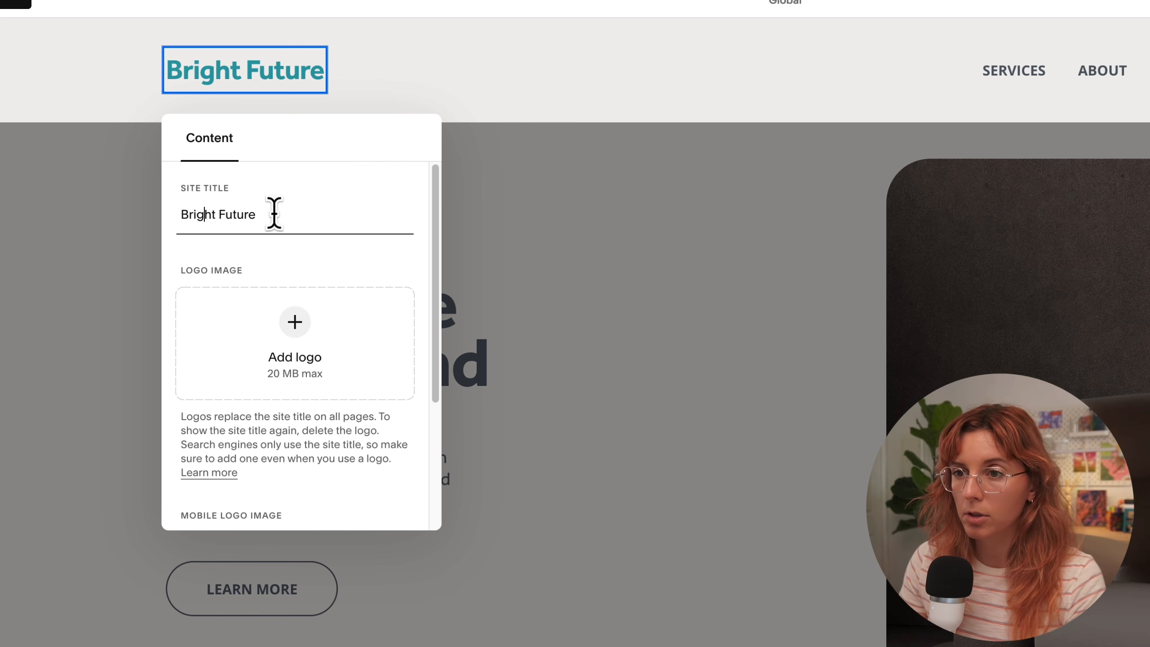
{"action": "left_click", "coordinate": [274, 214]}
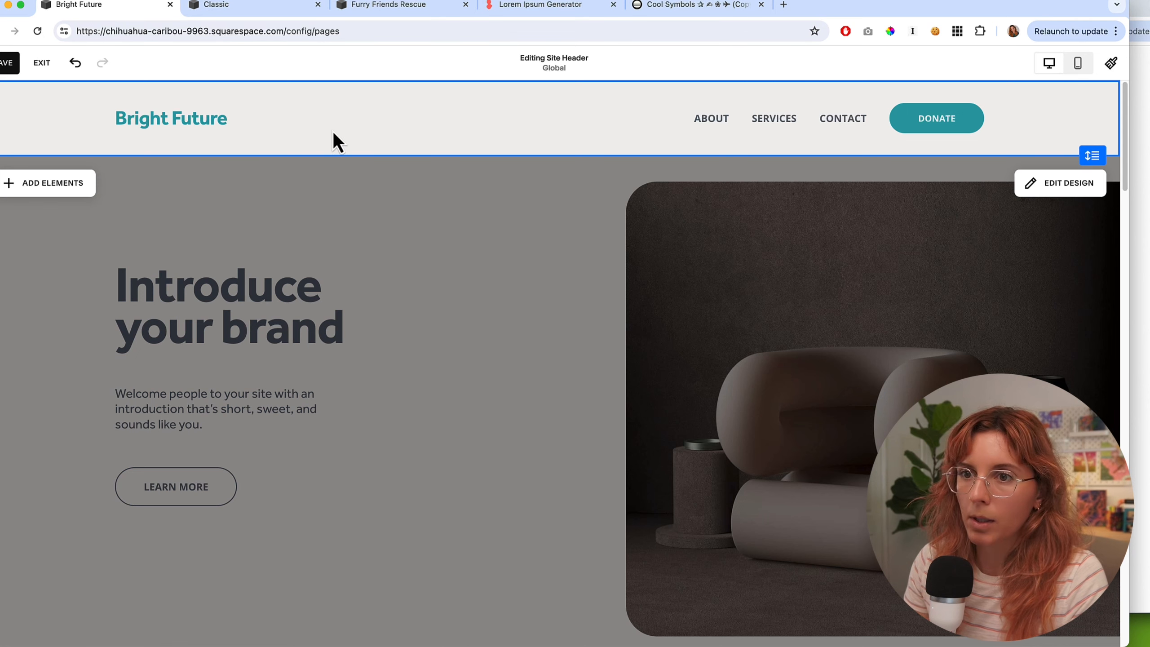
- Enable the Social Links element in the site header and open its settings
{"action": "left_click", "coordinate": [47, 186]}
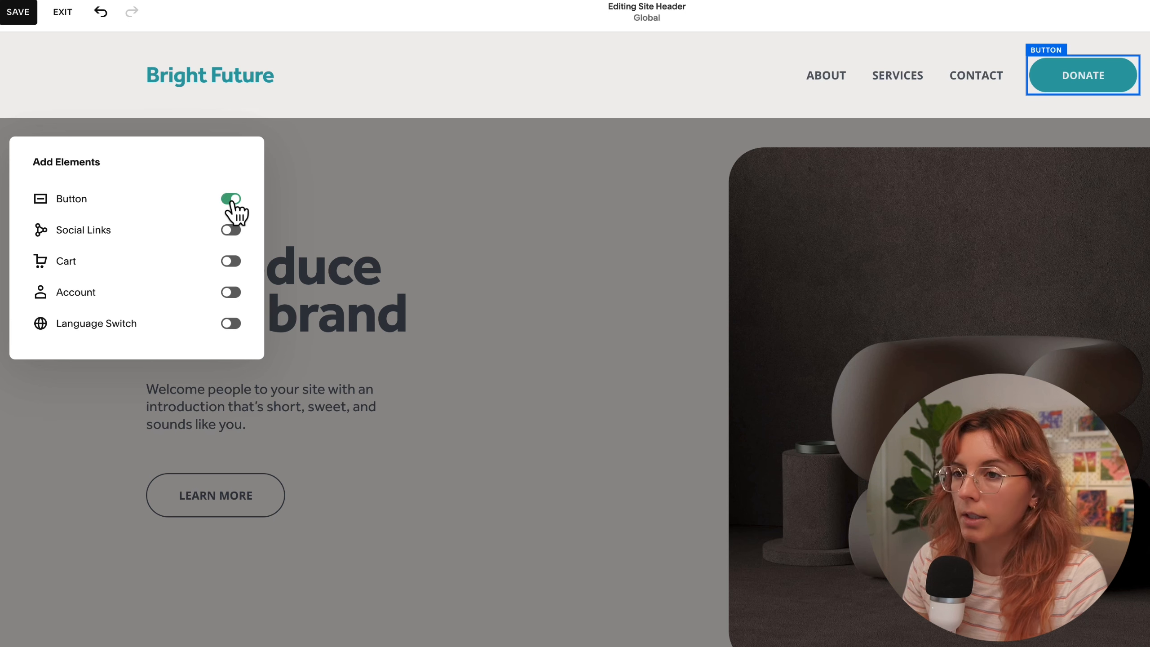
{"action": "left_click", "coordinate": [231, 230]}
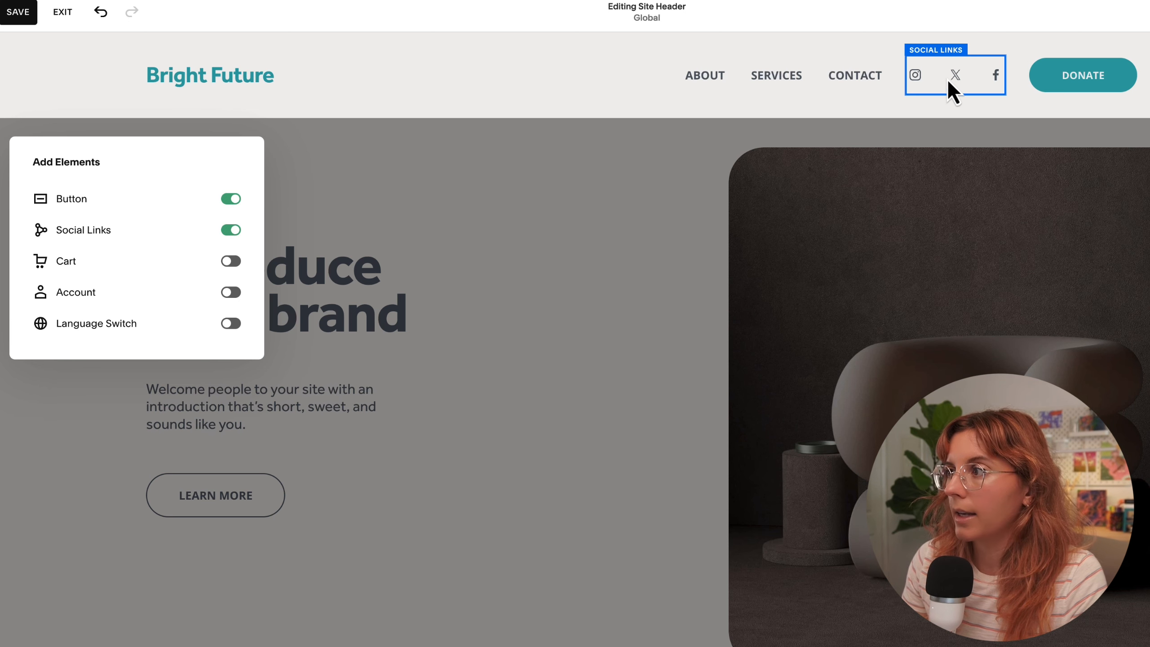
{"action": "left_click", "coordinate": [940, 84]}
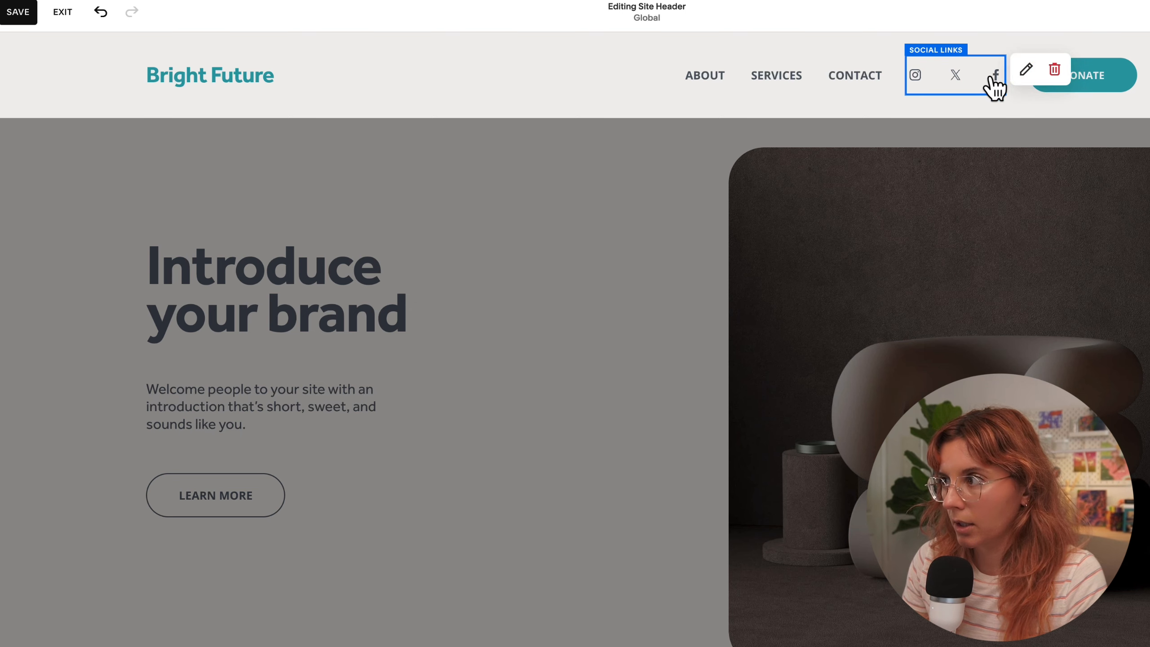
{"action": "left_click", "coordinate": [1026, 71]}
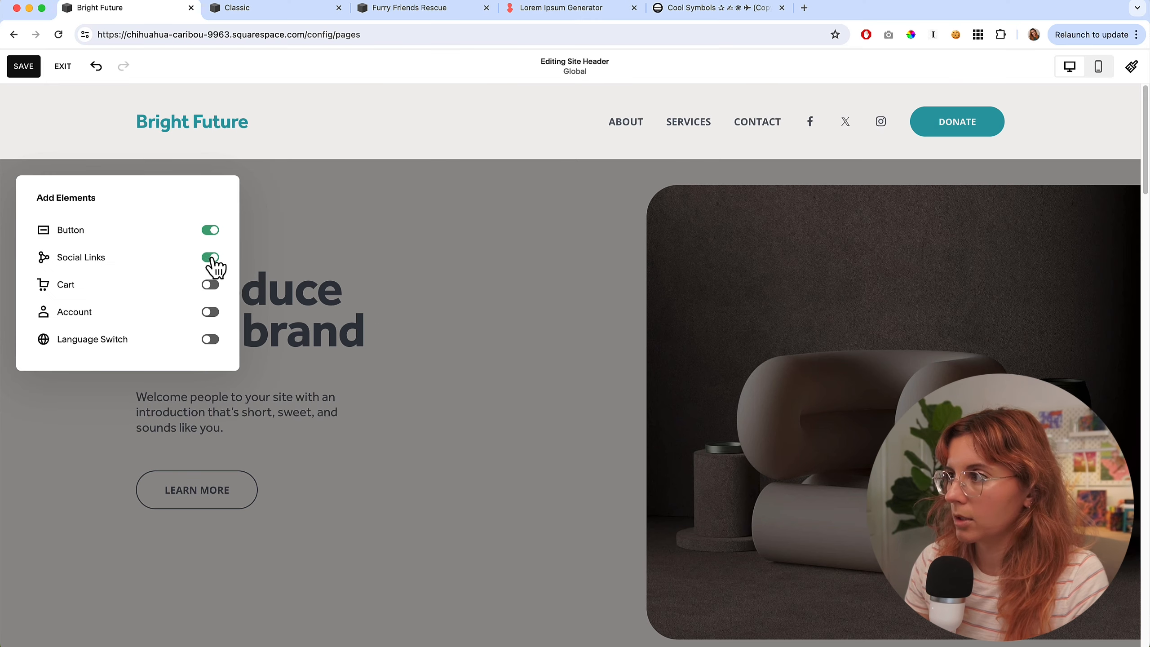
- Replace the header's social links with the Cart element and open its icon style choices
{"action": "left_click", "coordinate": [211, 285]}
{"action": "left_click", "coordinate": [877, 126]}
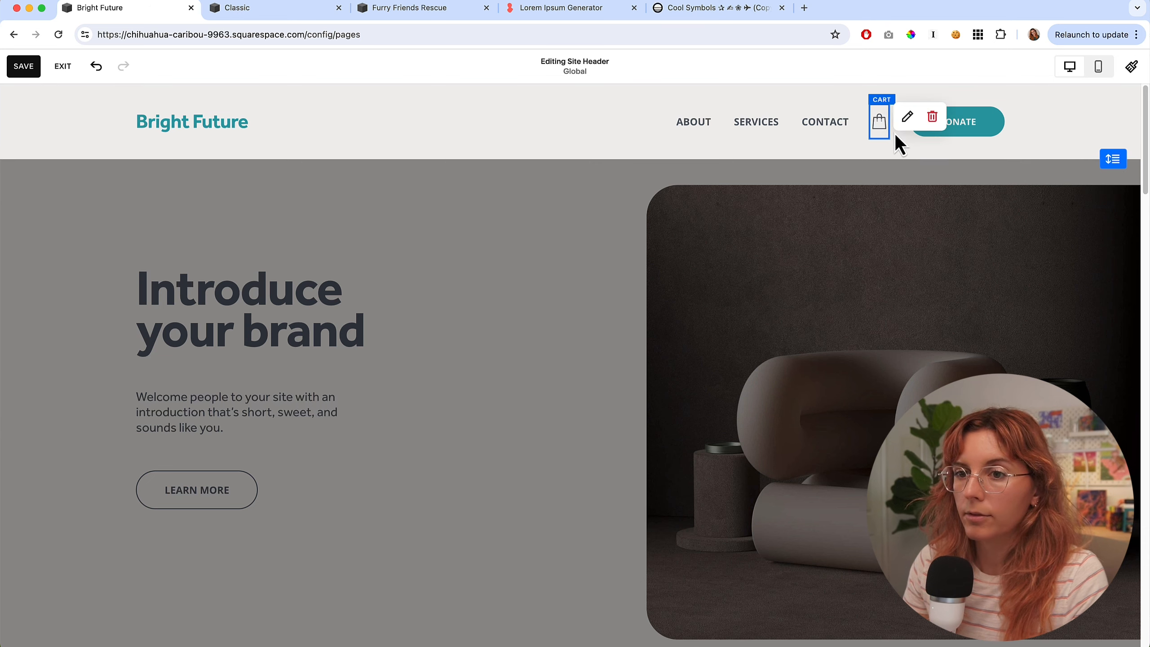
{"action": "left_click", "coordinate": [904, 119]}
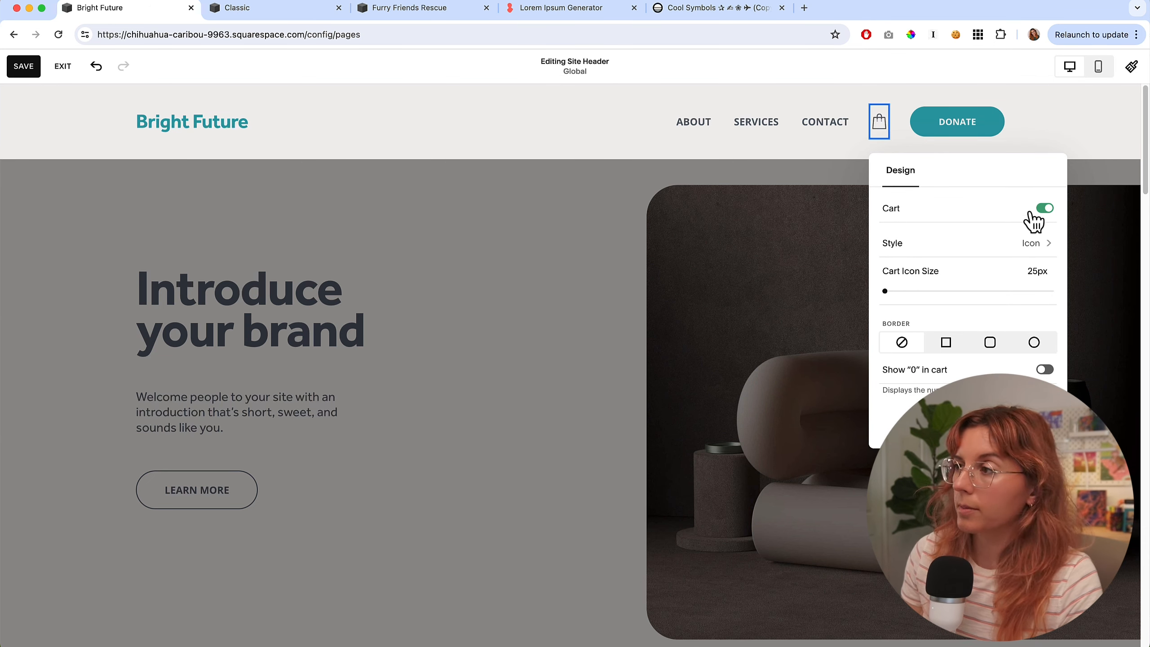
{"action": "left_click", "coordinate": [1027, 248]}
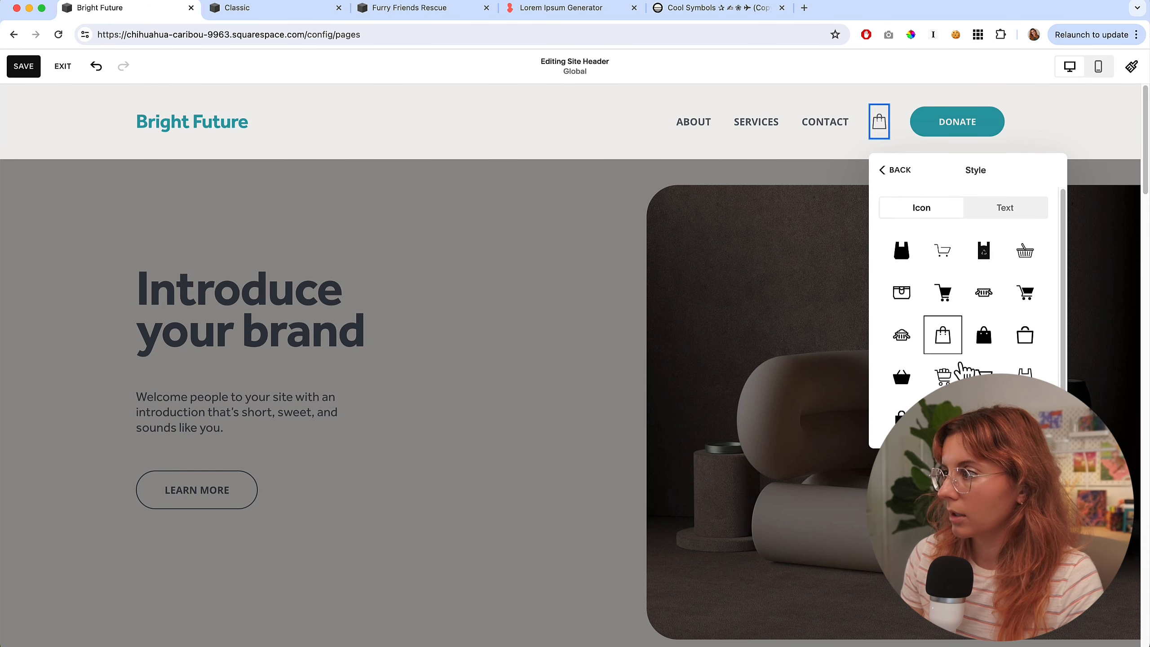
- Remove the cart from the header and review the list of elements available to add
{"action": "left_click", "coordinate": [929, 131]}
{"action": "left_click", "coordinate": [926, 123]}
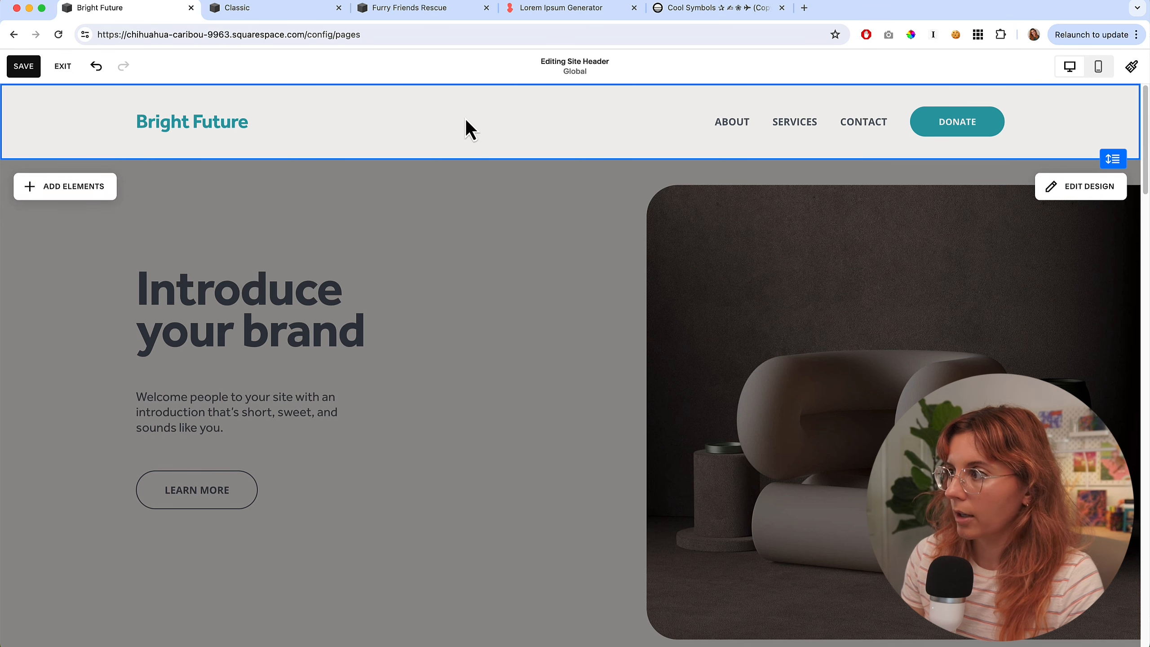
{"action": "left_click", "coordinate": [81, 187]}
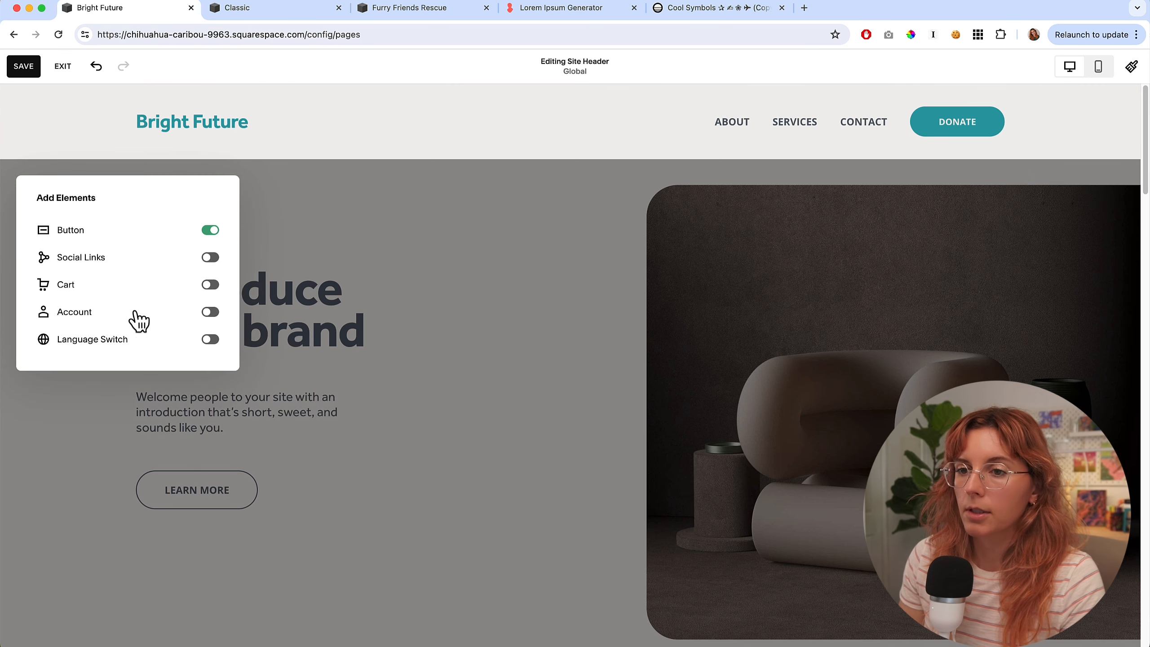
{"action": "left_click", "coordinate": [758, 117]}
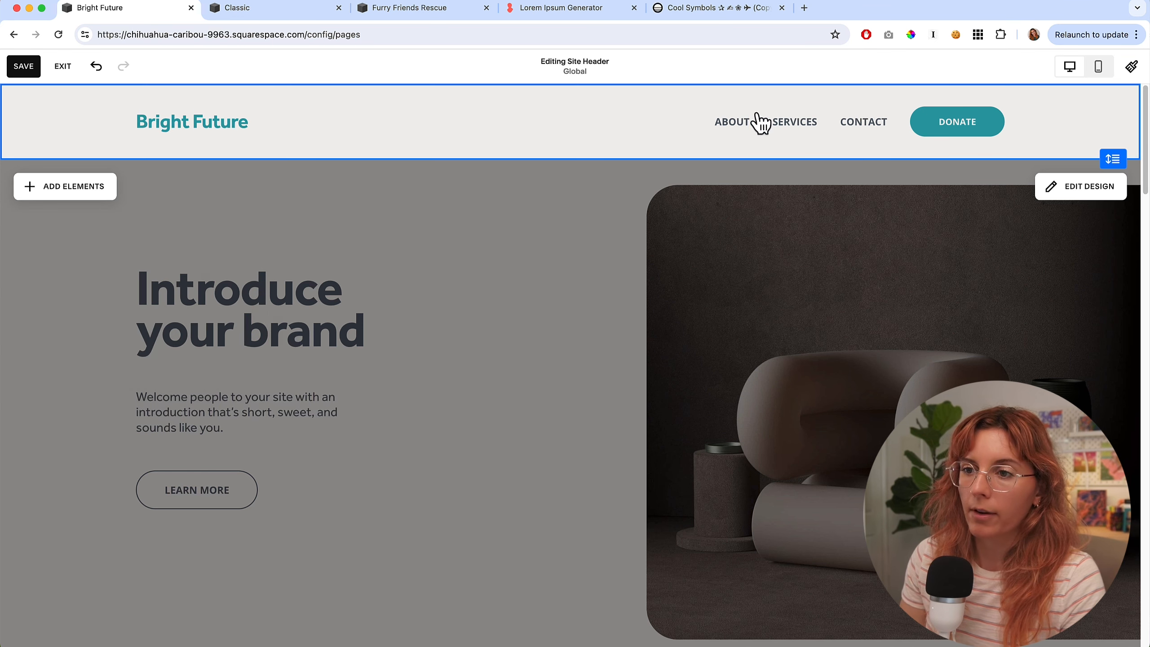
- Change the header layout, trying links beside the logo before choosing links on the left, centered logo and button on the right
{"action": "left_click", "coordinate": [1060, 200]}
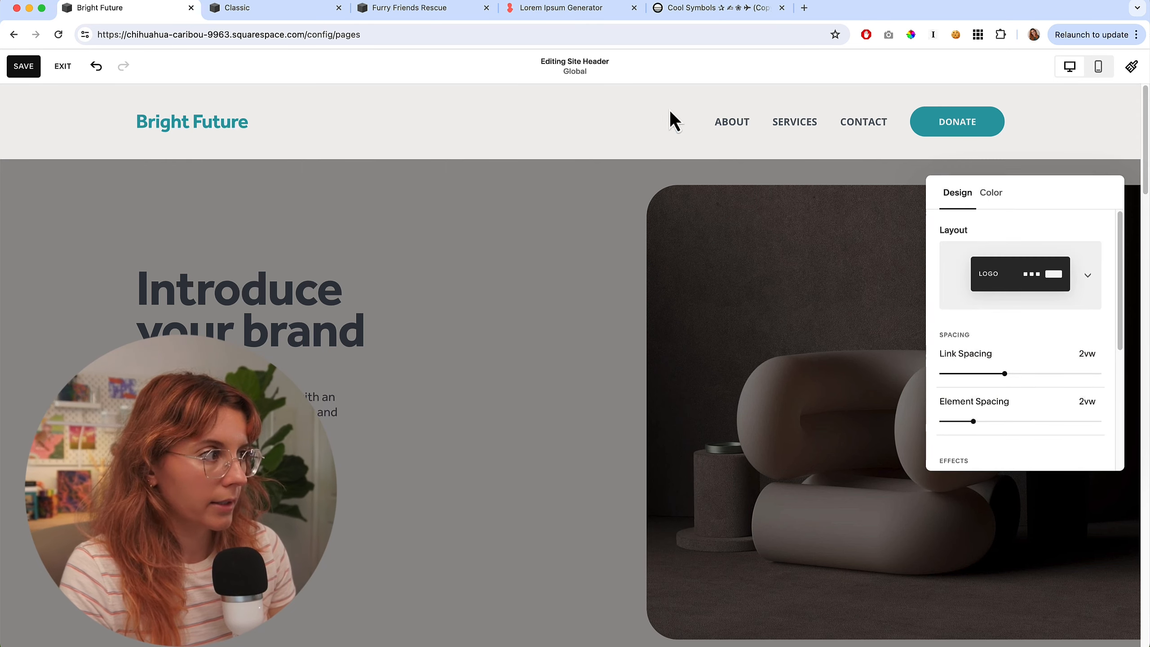
{"action": "left_click", "coordinate": [1100, 300]}
{"action": "left_click", "coordinate": [1030, 369]}
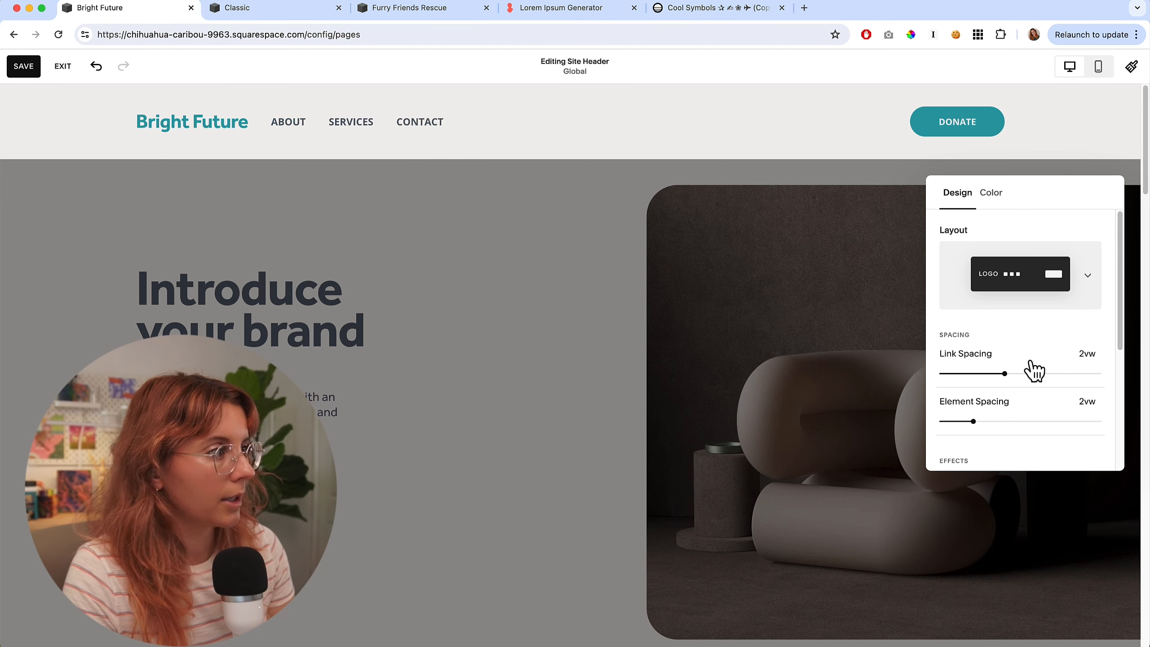
{"action": "left_click", "coordinate": [1075, 285]}
{"action": "left_click", "coordinate": [1030, 413]}
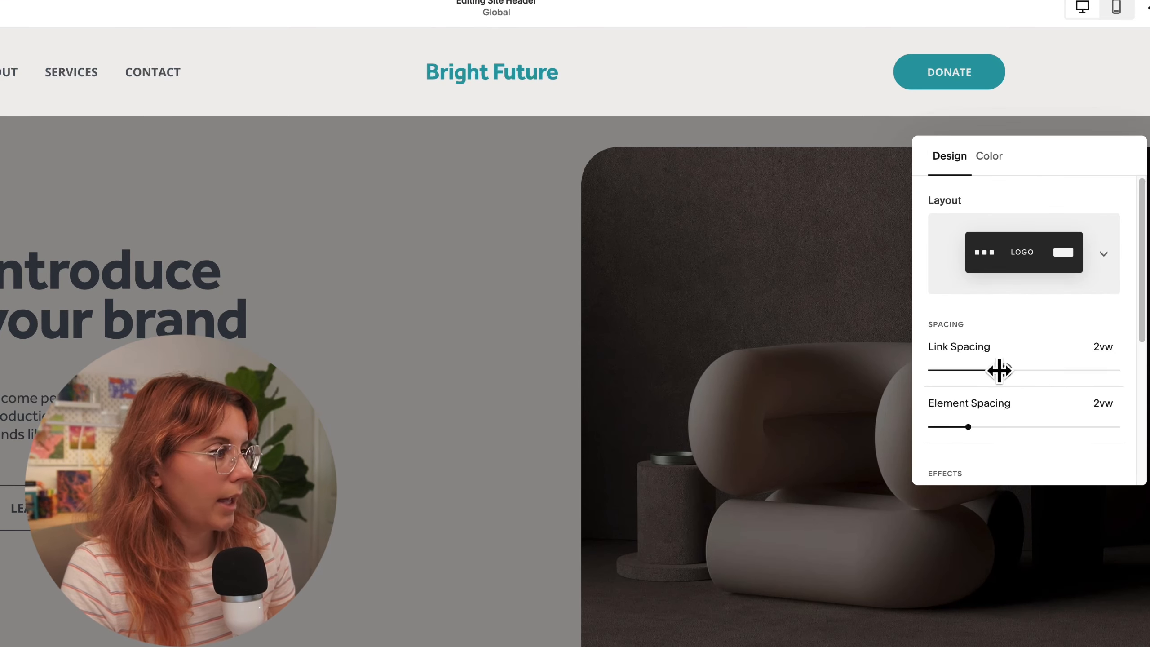
- Set the header's link spacing to 2.1vw and reduce the header's height
{"action": "mouse_move", "coordinate": [997, 374]}
{"action": "left_mouse_down"}
{"action": "mouse_move", "coordinate": [980, 373]}
{"action": "mouse_move", "coordinate": [1020, 369]}
{"action": "mouse_move", "coordinate": [1010, 371]}
{"action": "left_mouse_up"}
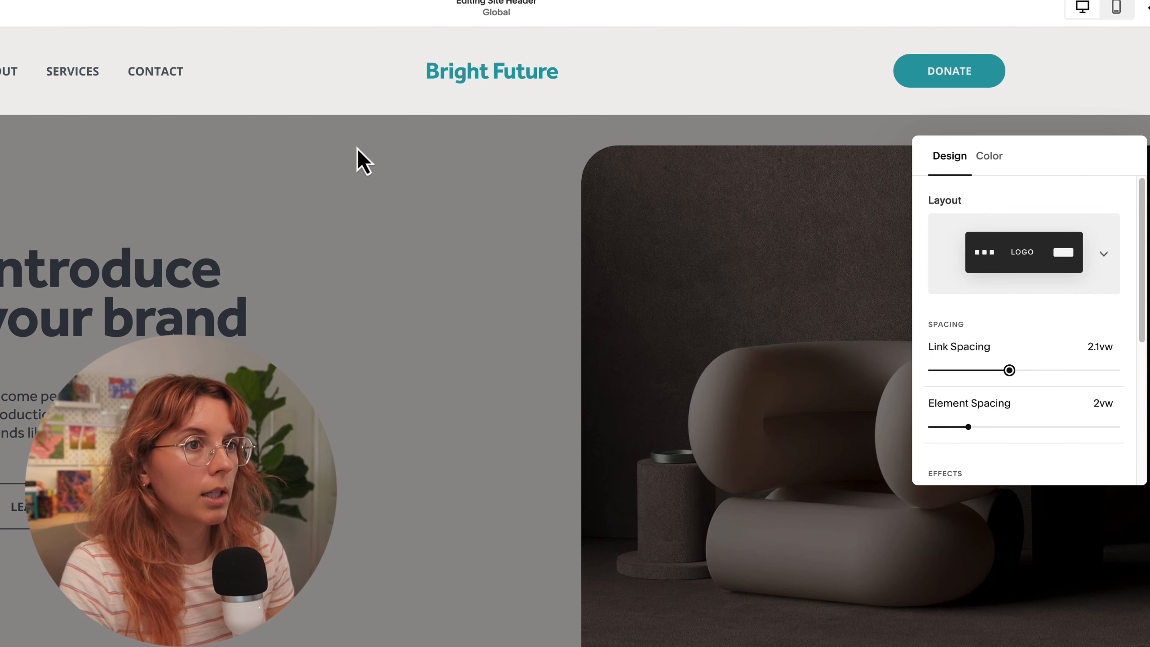
{"action": "scroll", "coordinate": [960, 430], "scroll_direction": "down", "scroll_amount": 6}
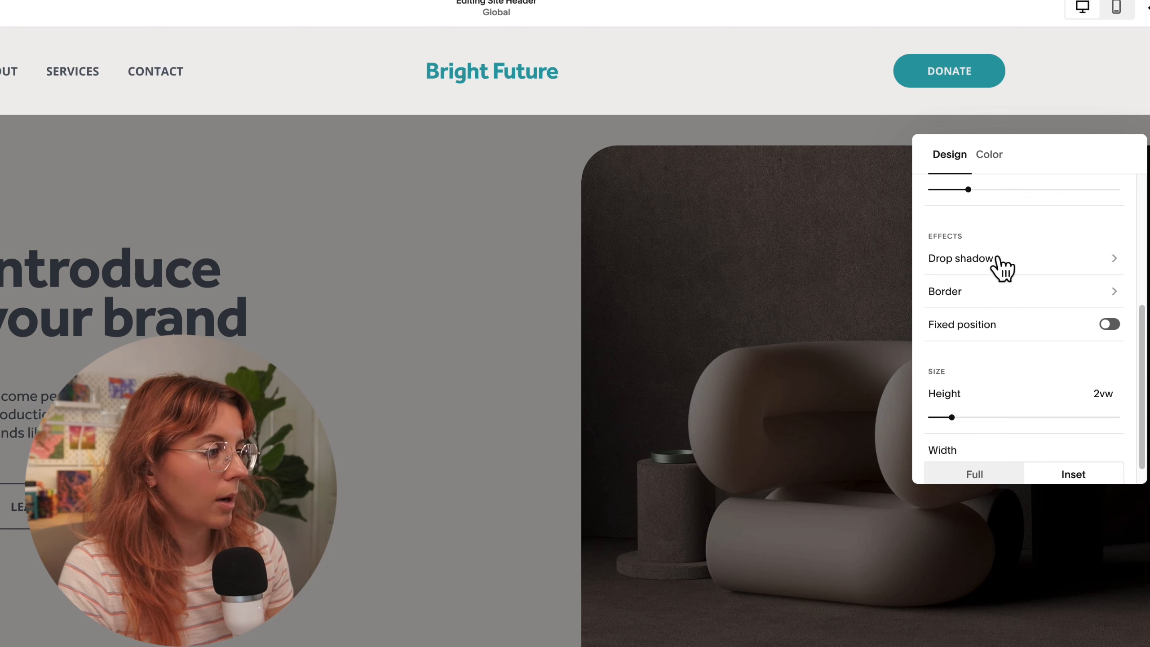
{"action": "scroll", "coordinate": [975, 342], "scroll_direction": "down", "scroll_amount": 2}
{"action": "left_click_drag", "start_coordinate": [953, 394], "coordinate": [936, 394]}
{"action": "scroll", "coordinate": [951, 385], "scroll_direction": "up", "scroll_amount": 8}
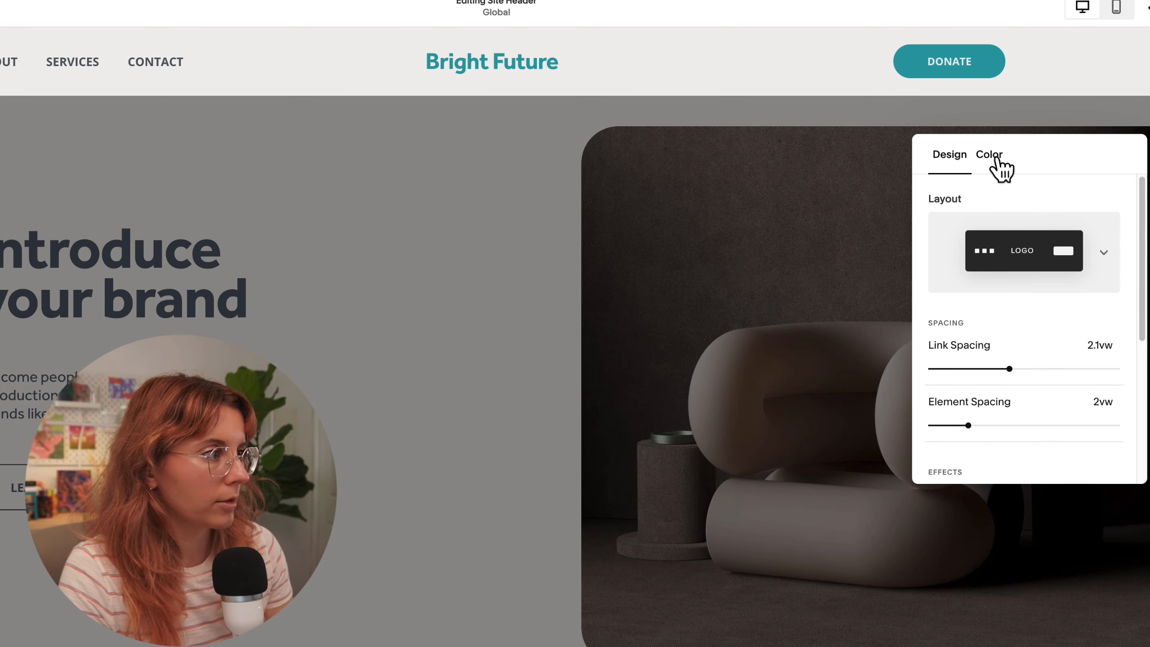